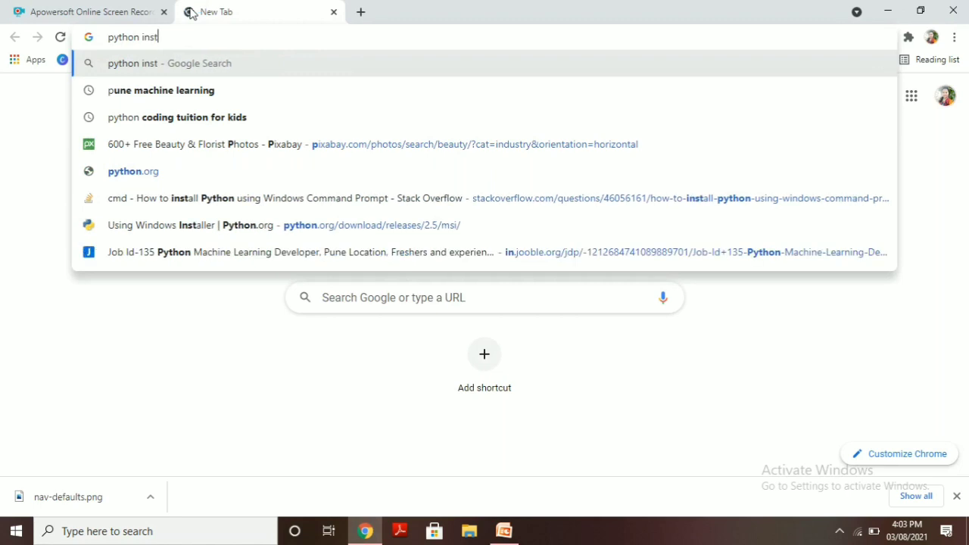
- Search Google for "python installation command throught command line"
type("io")
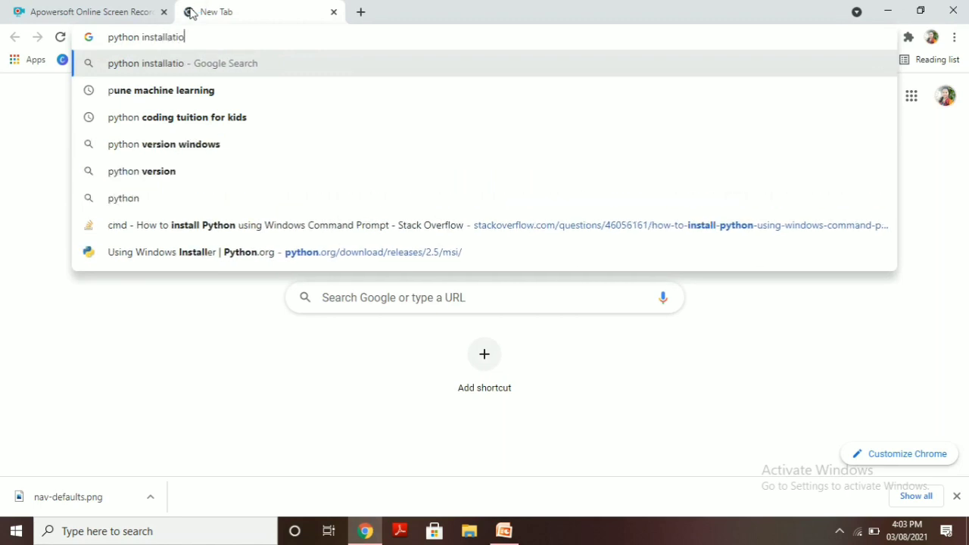
type("n comm")
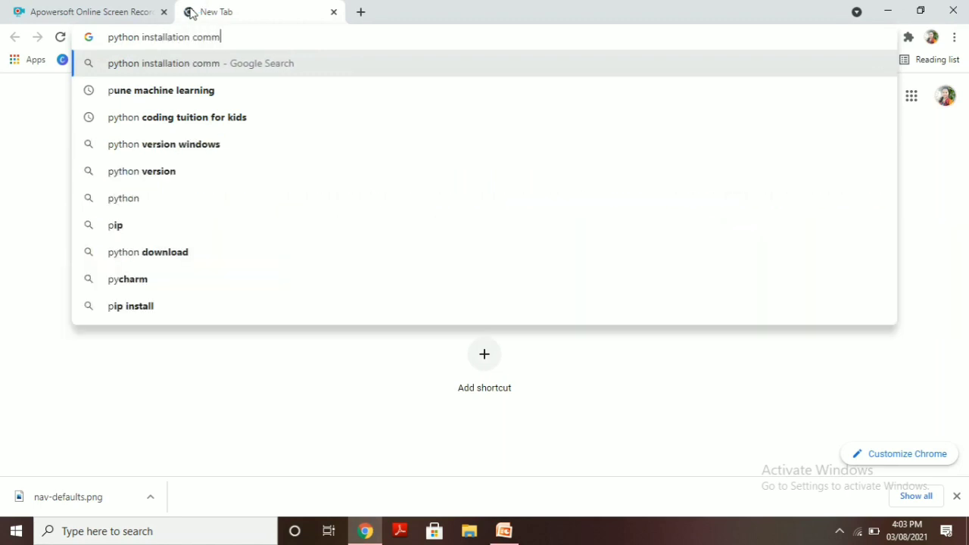
type("and ")
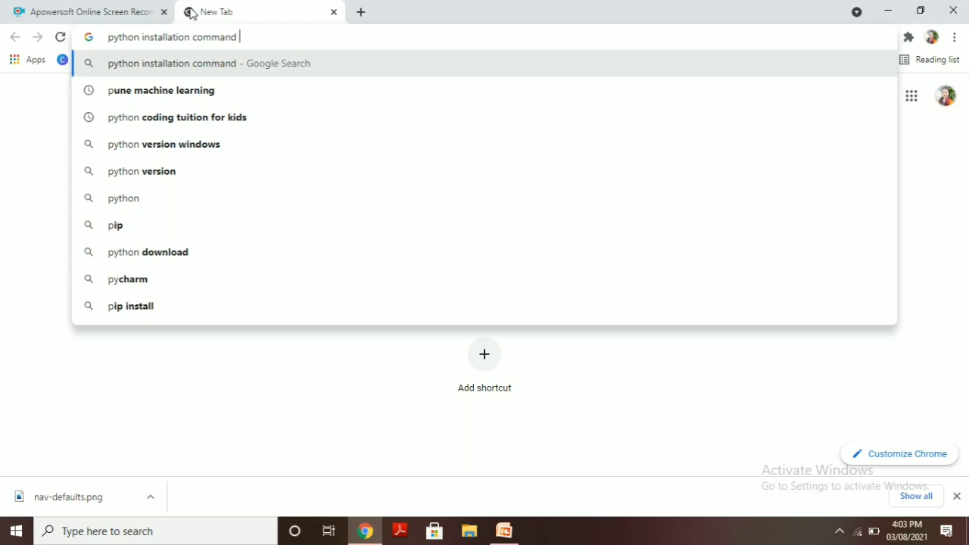
type("thrt")
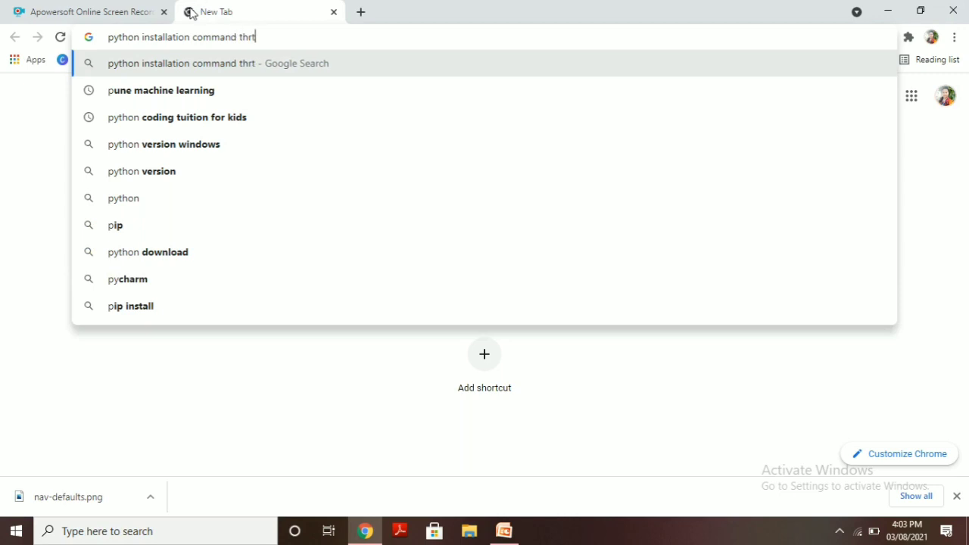
key("BackSpace")
type("ought c")
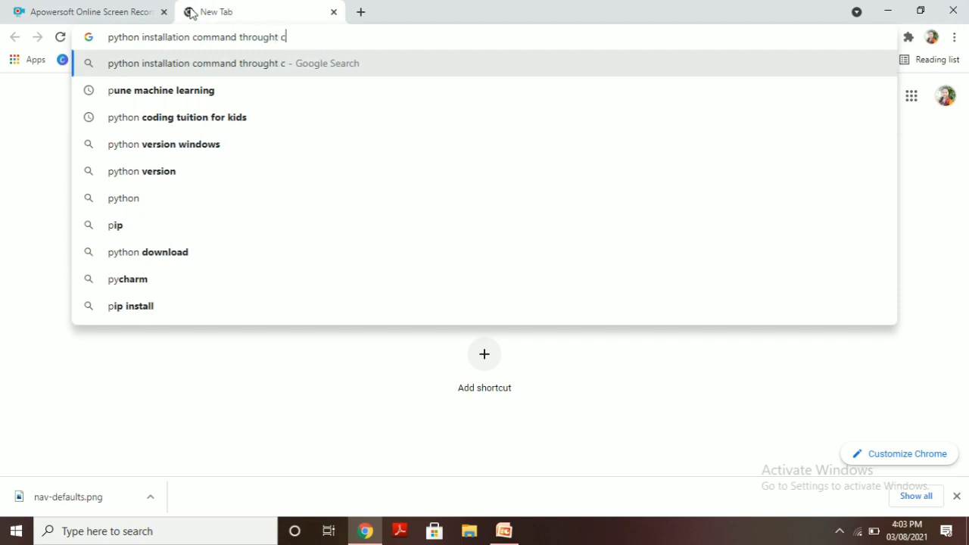
type("ommand li")
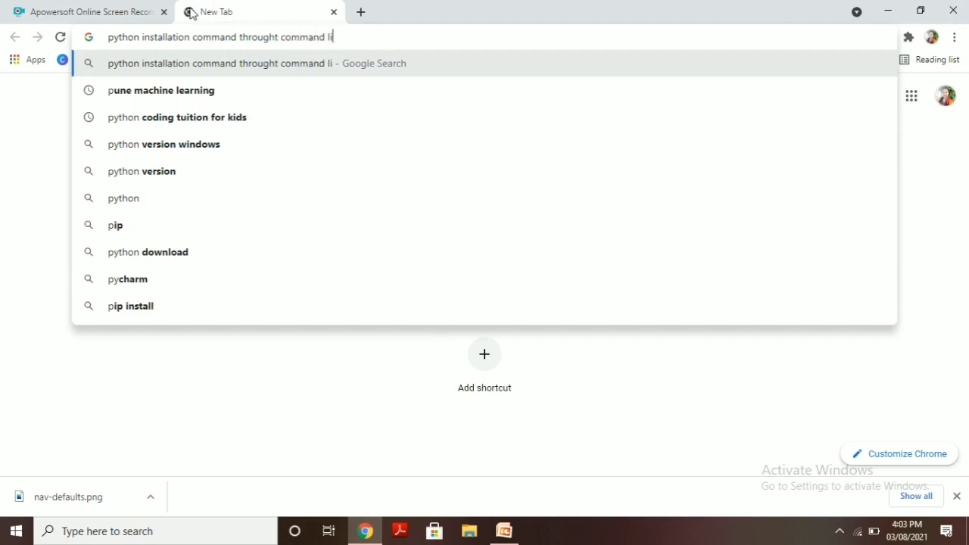
type("ne")
key("Return")
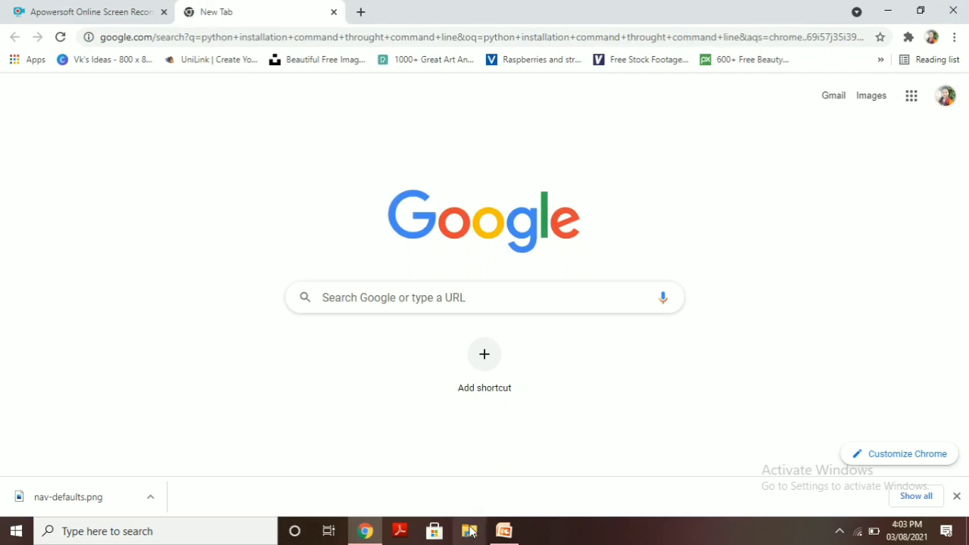
- Switch to the PowerPoint presentation to view the Points to Remember slide, and return to the search results in Chrome
left_click(504, 530)
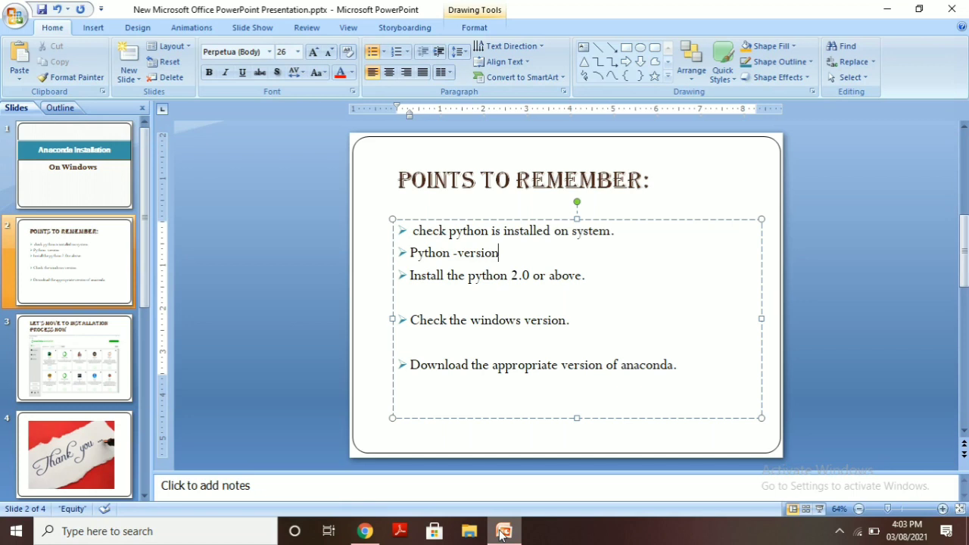
left_click(333, 278)
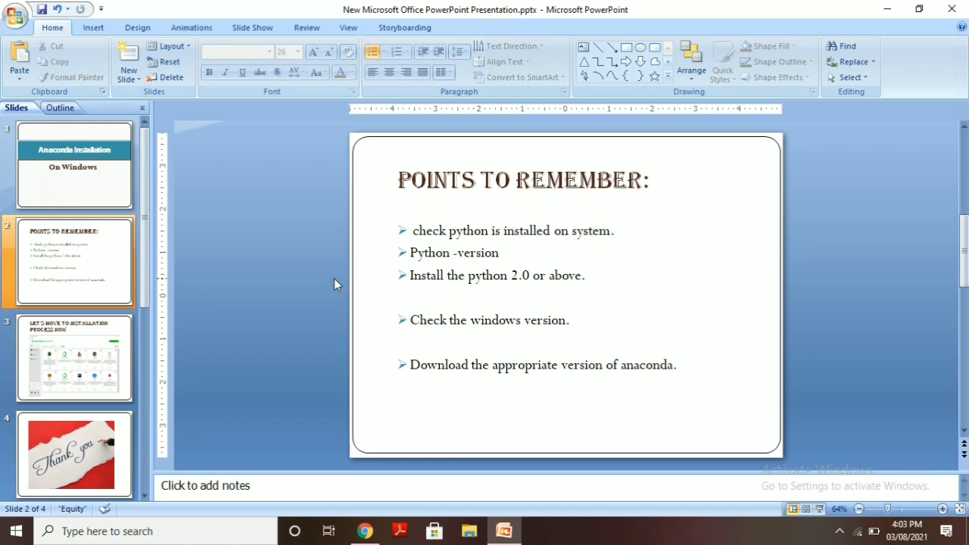
left_click(365, 531)
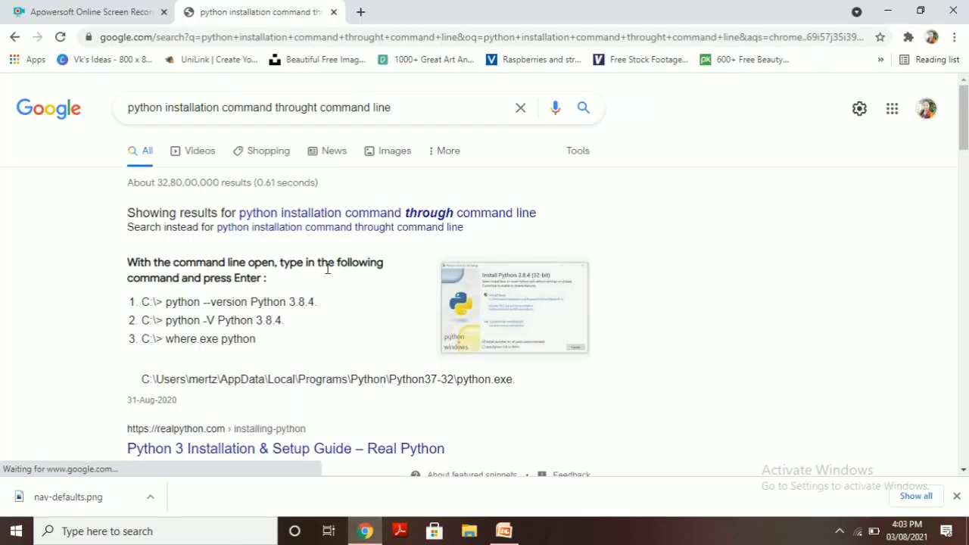
- Open Real Python's "Python 3 Installation & Setup Guide" result and read the section on checking the Python version on Windows
left_click(274, 450)
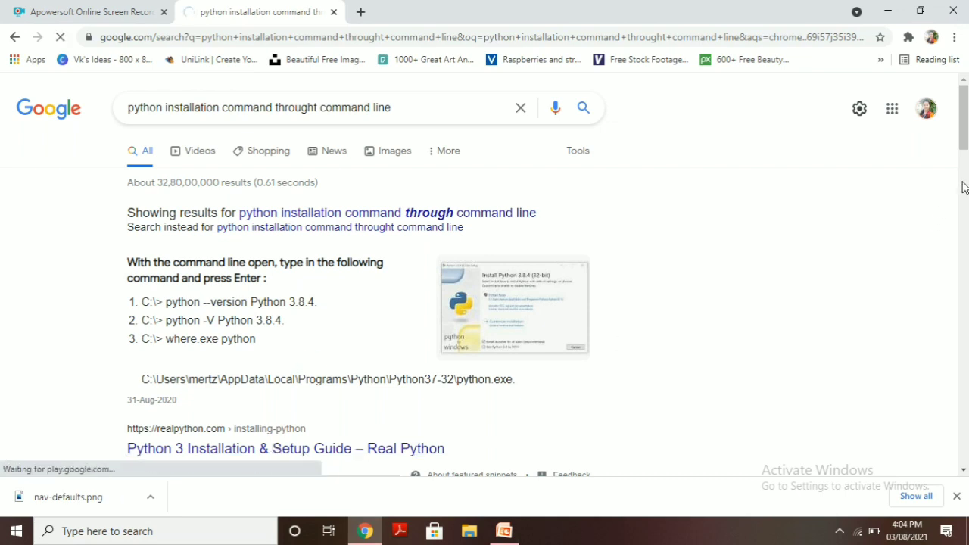
scroll(484, 281, "down", 5)
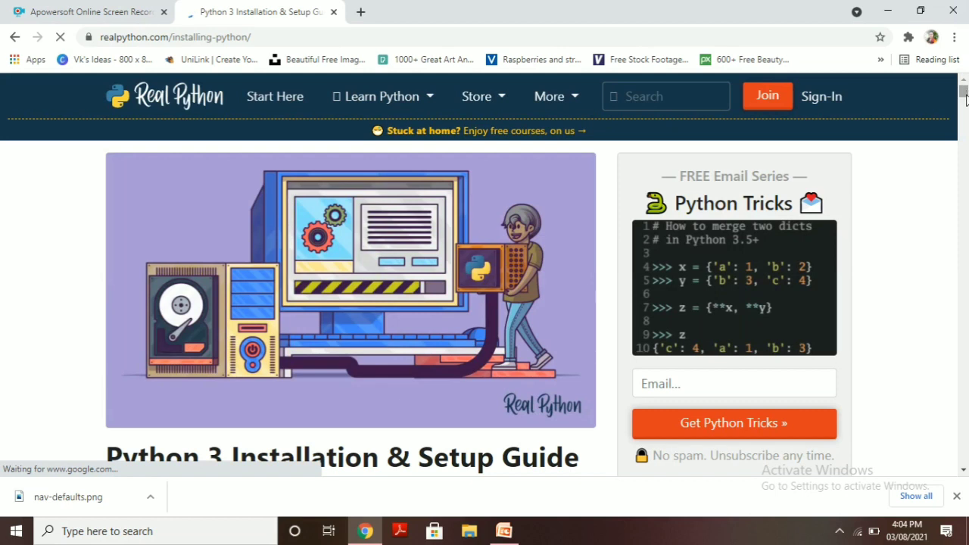
mouse_move(965, 94)
left_mouse_down()
mouse_move(965, 109)
mouse_move(964, 98)
left_mouse_up()
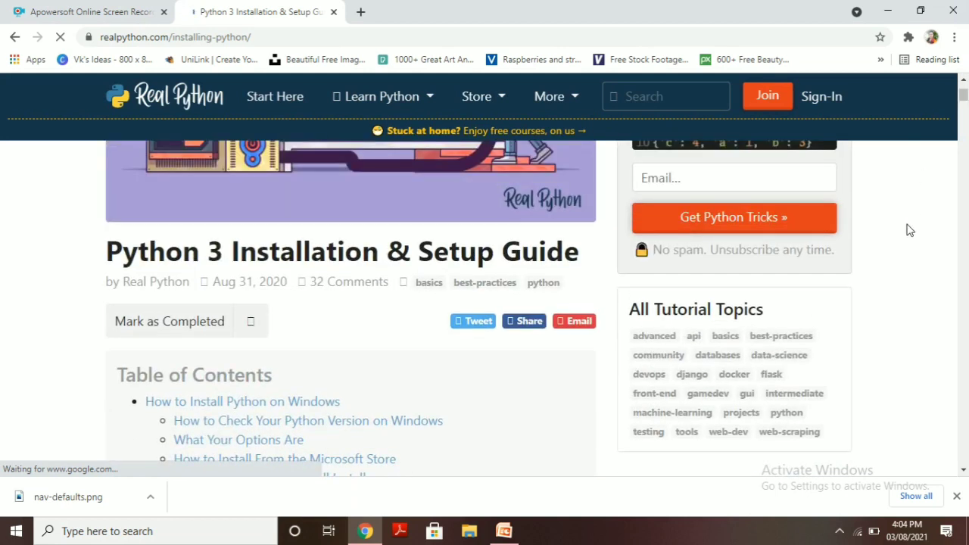
scroll(909, 230, "down", 6)
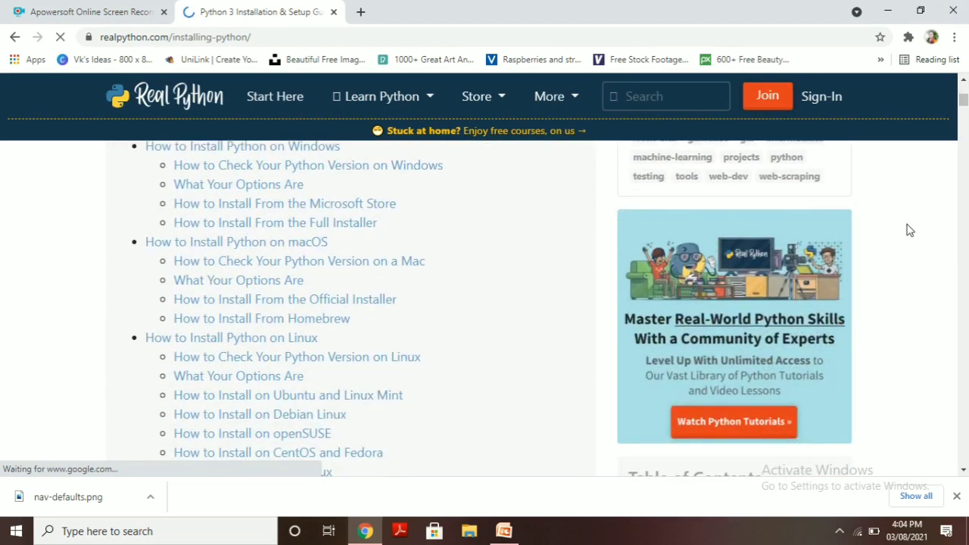
scroll(910, 230, "down", 5)
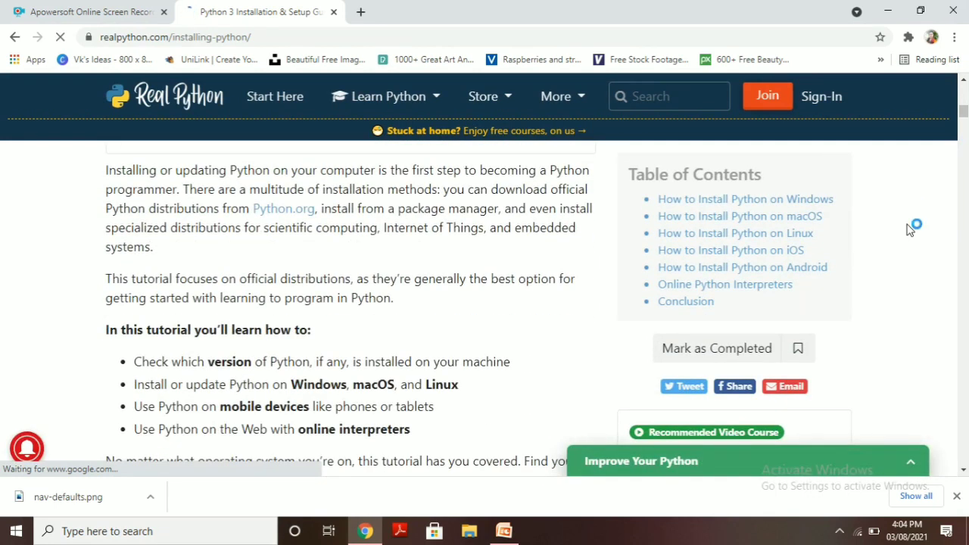
scroll(909, 230, "down", 4)
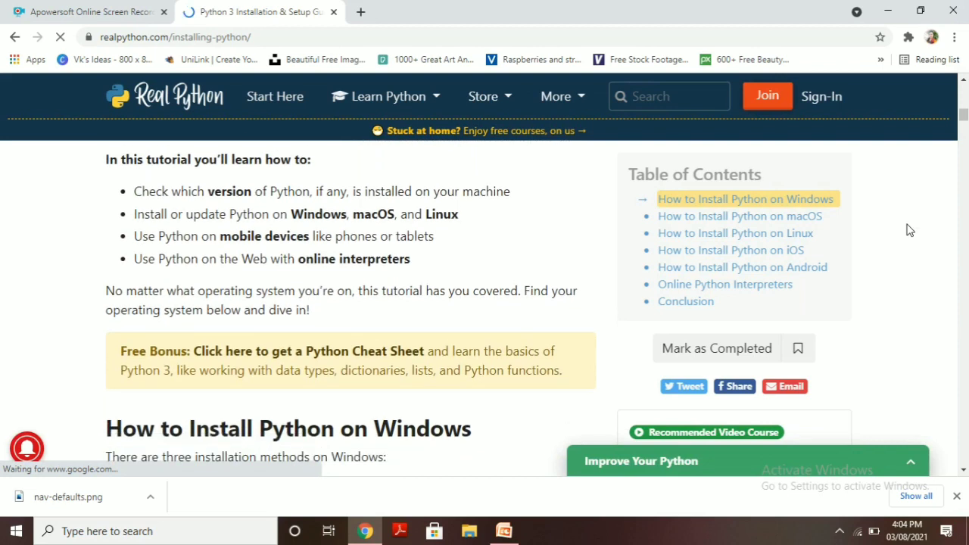
scroll(909, 230, "down", 5)
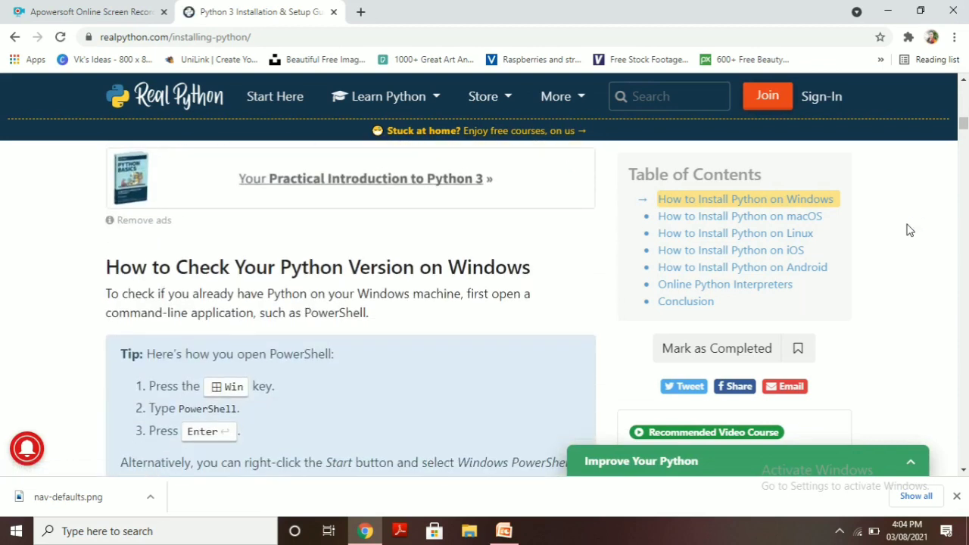
scroll(910, 231, "down", 1)
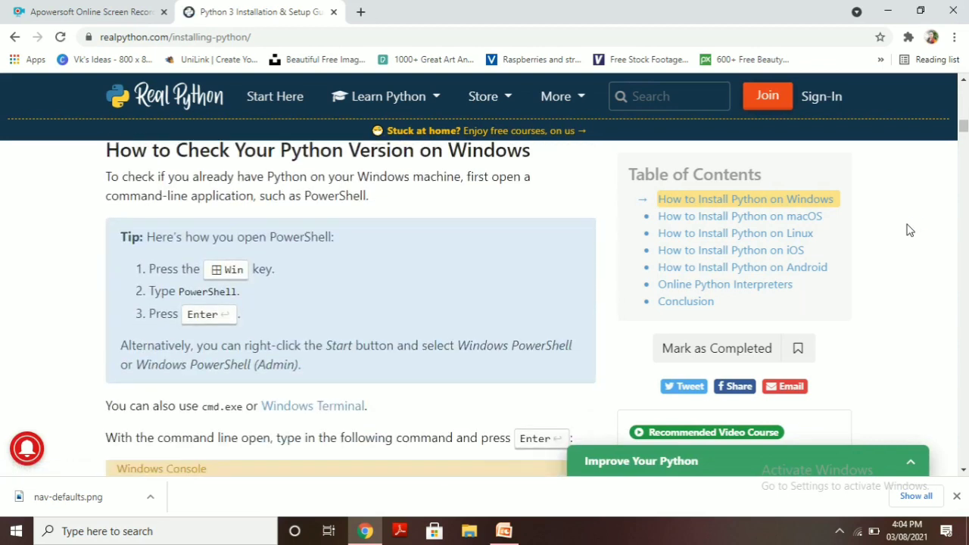
scroll(910, 230, "down", 2)
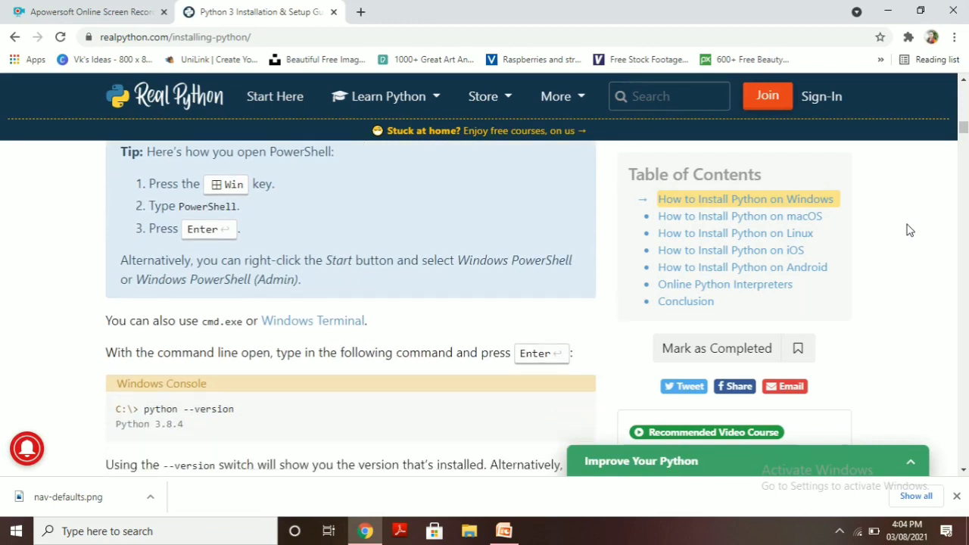
scroll(910, 230, "down", 2)
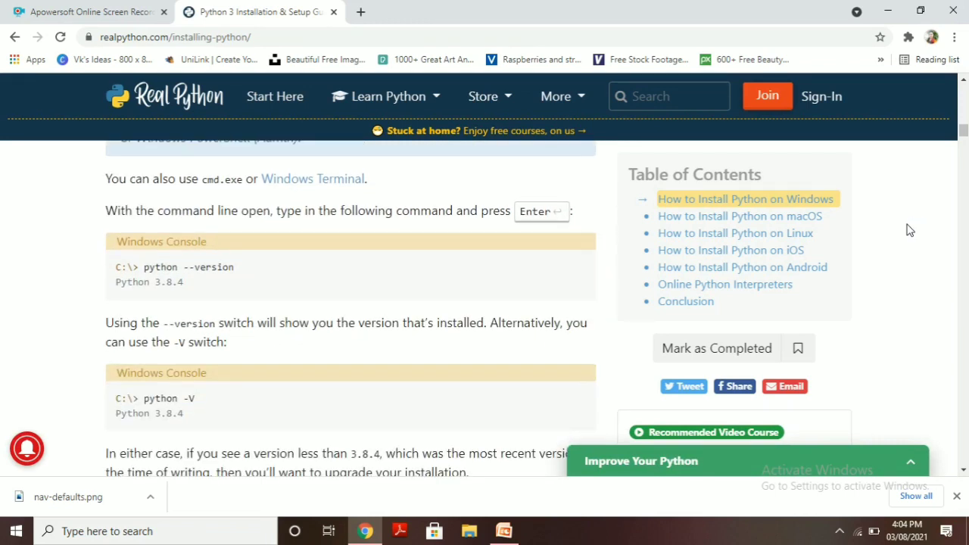
- Find Windows PowerShell through the Windows search, launch it and close its window
key("super")
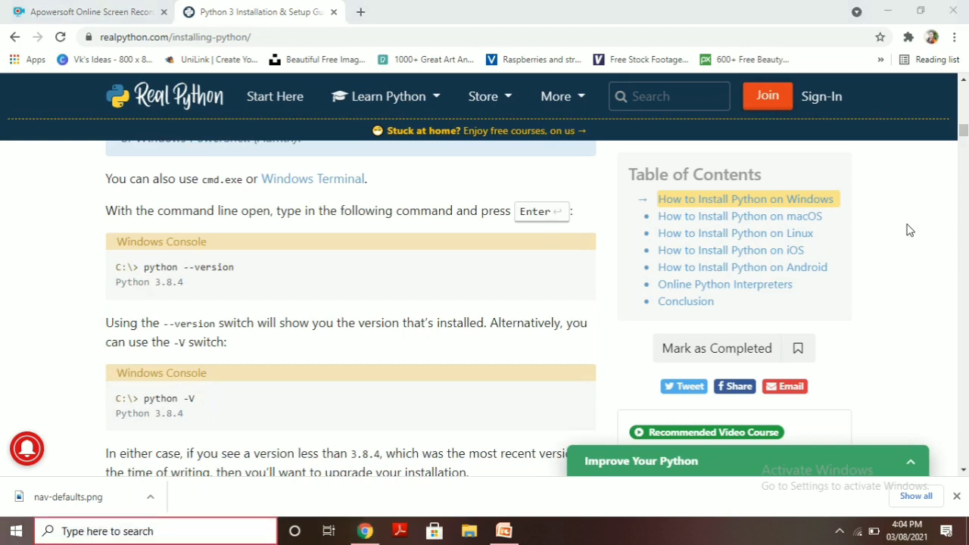
type("p")
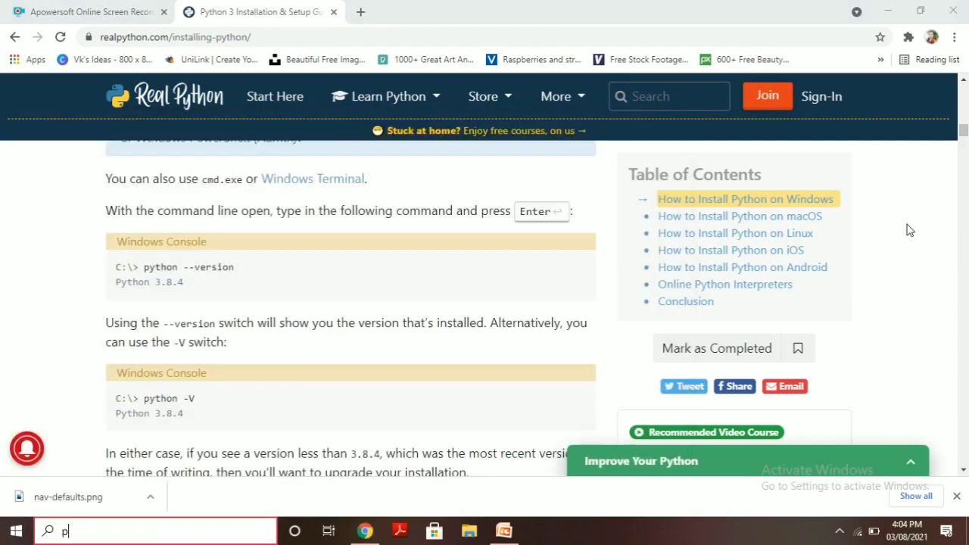
type("owe")
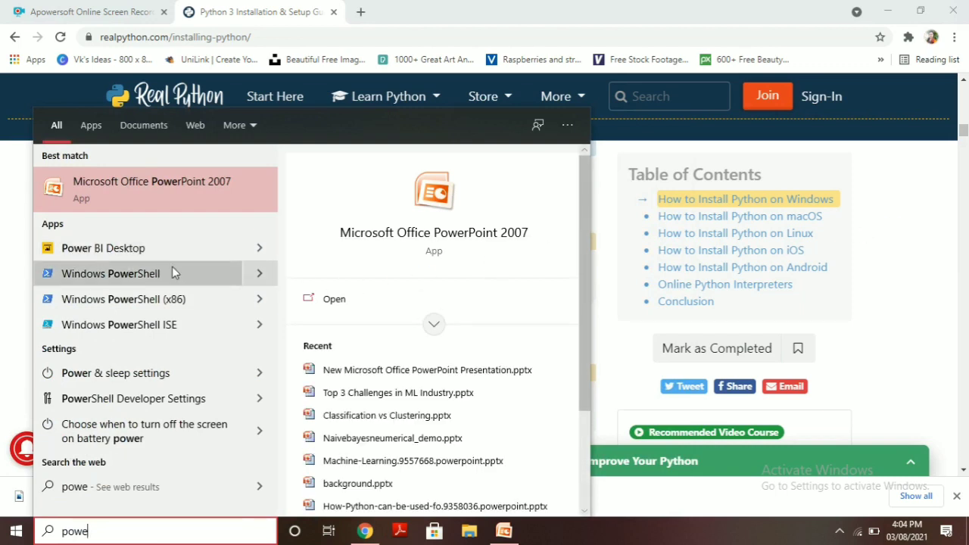
key("Escape")
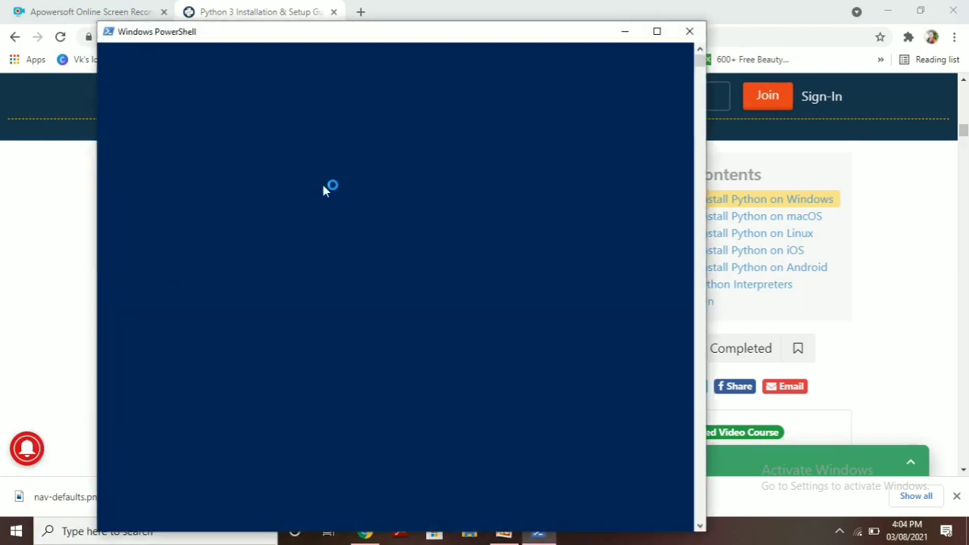
left_click(687, 36)
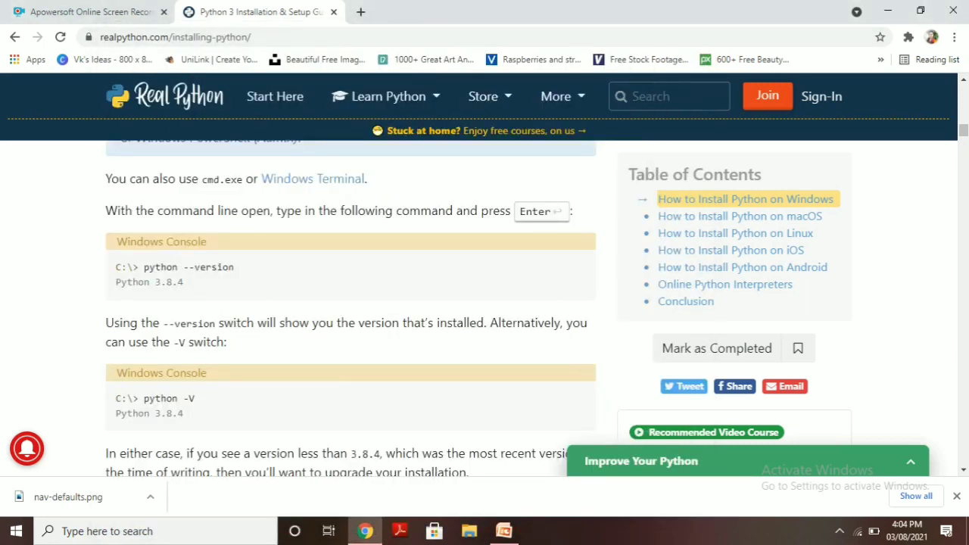
- Read the guide's Windows installation options, installer recommendations and Microsoft Store instructions, and highlight the page's web address
scroll(892, 226, "down", 3)
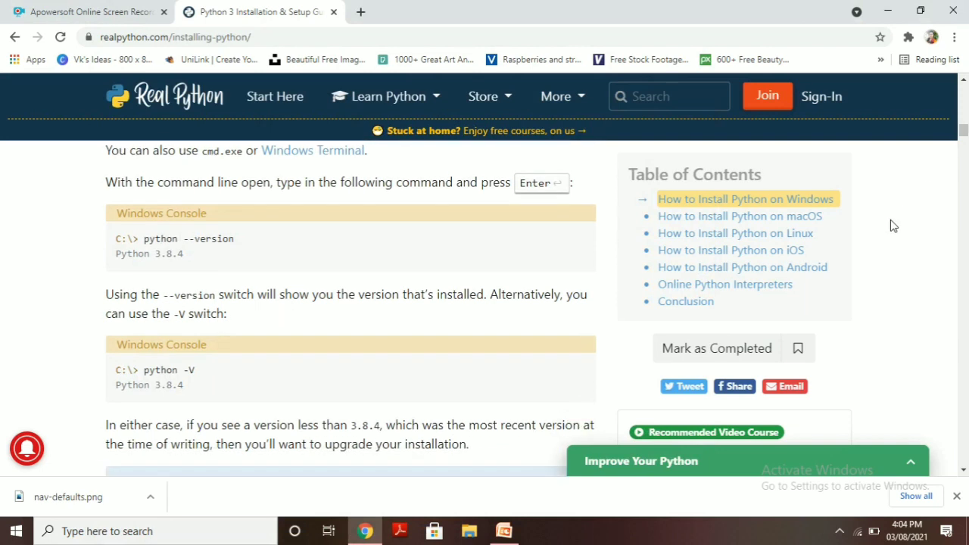
scroll(891, 225, "down", 4)
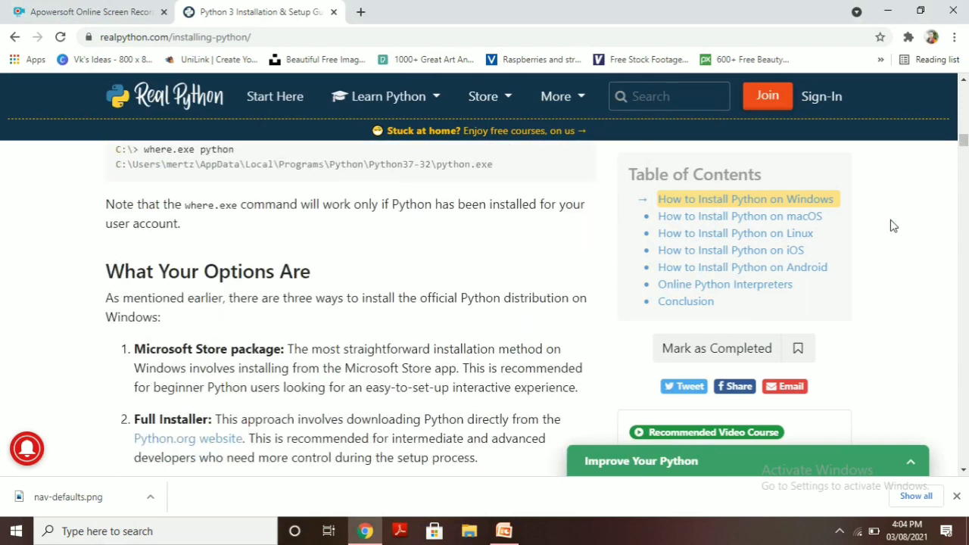
scroll(891, 225, "down", 4)
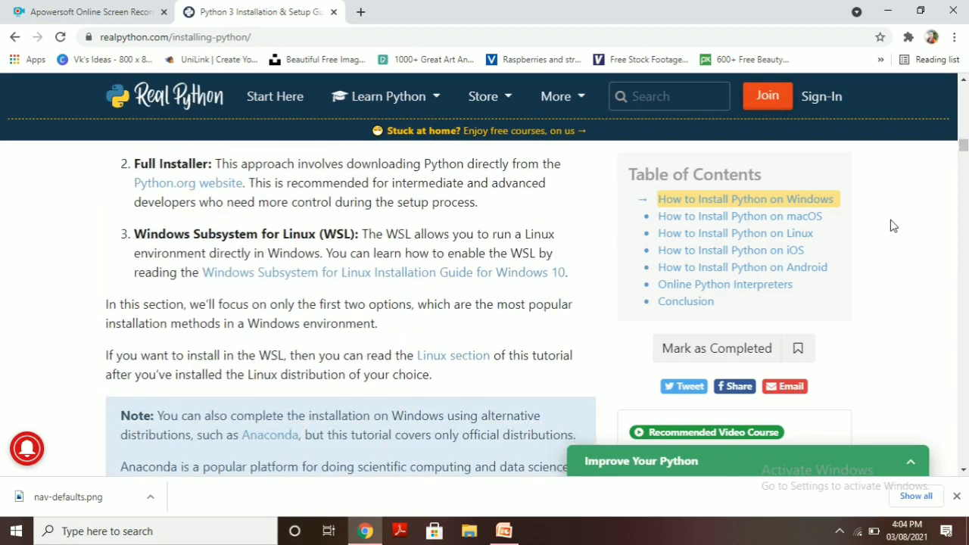
scroll(891, 225, "down", 5)
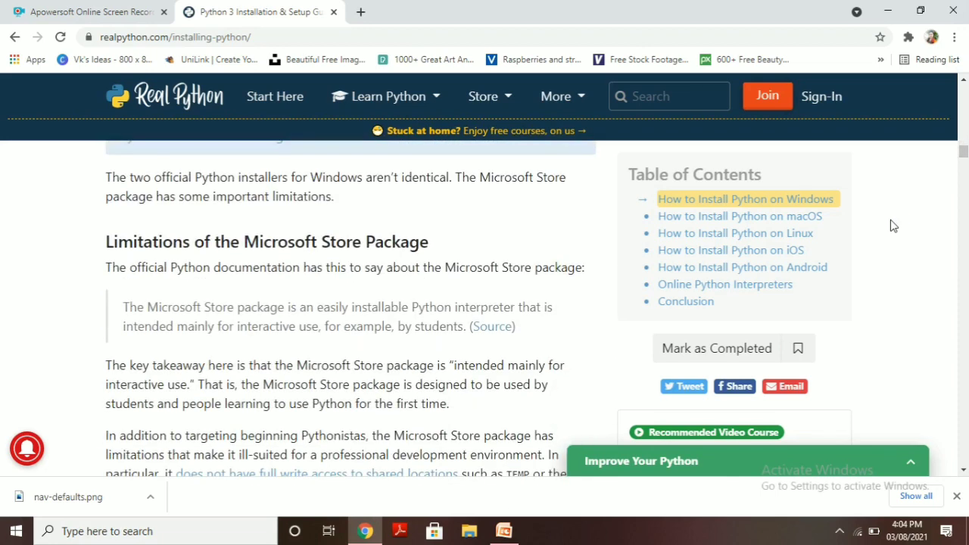
scroll(891, 225, "down", 3)
scroll(892, 225, "down", 5)
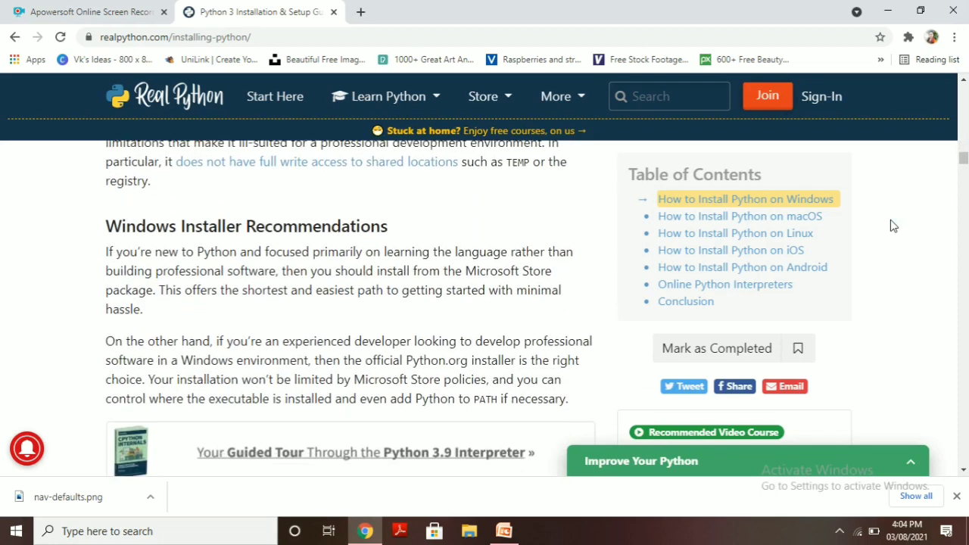
scroll(891, 226, "down", 3)
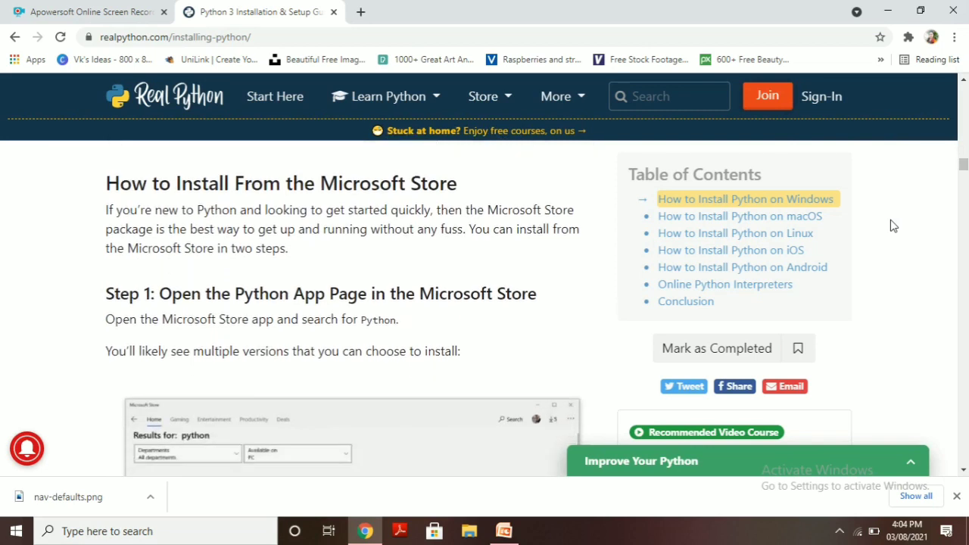
scroll(891, 223, "down", 2)
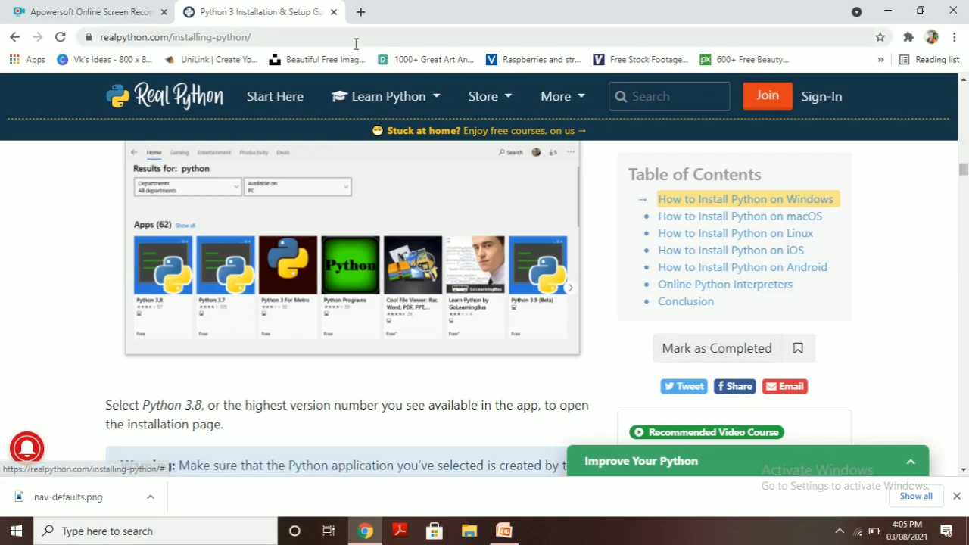
left_click(226, 38)
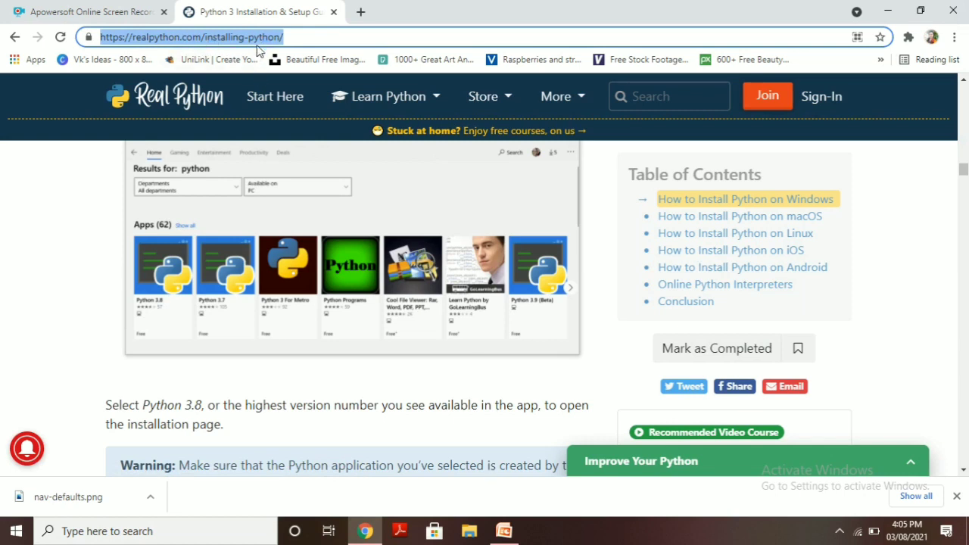
- Switch to the PowerPoint presentation and display slide 3, "Let's move to installation process now"
left_click(503, 531)
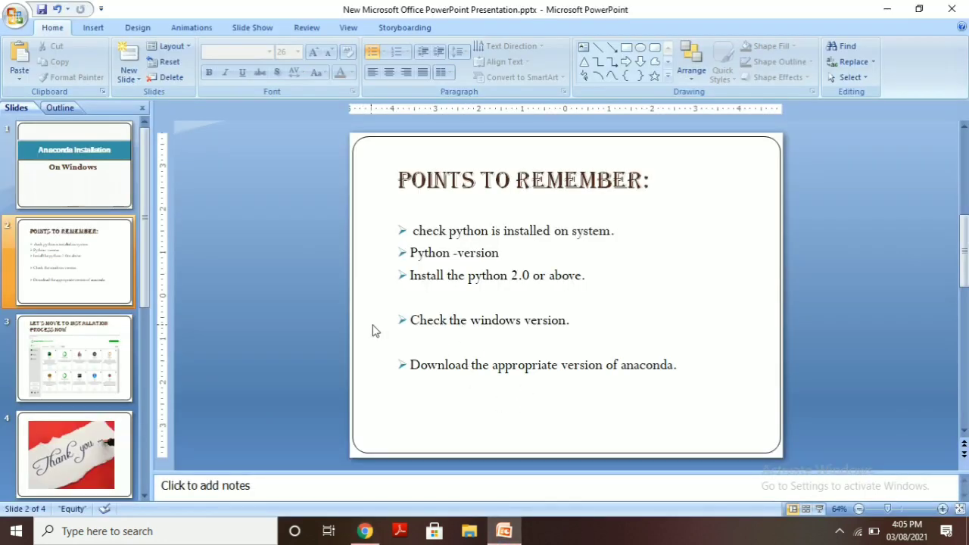
left_click(132, 341)
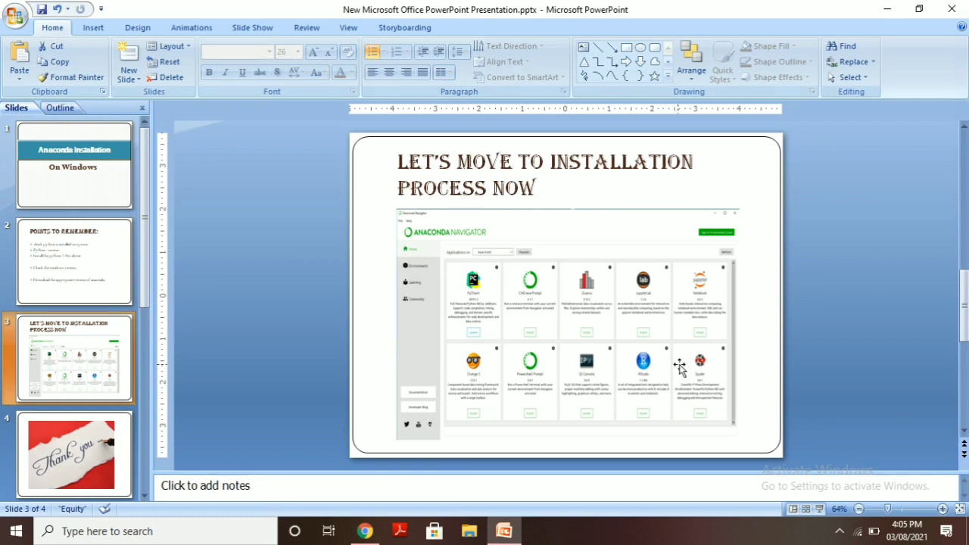
right_click(858, 536)
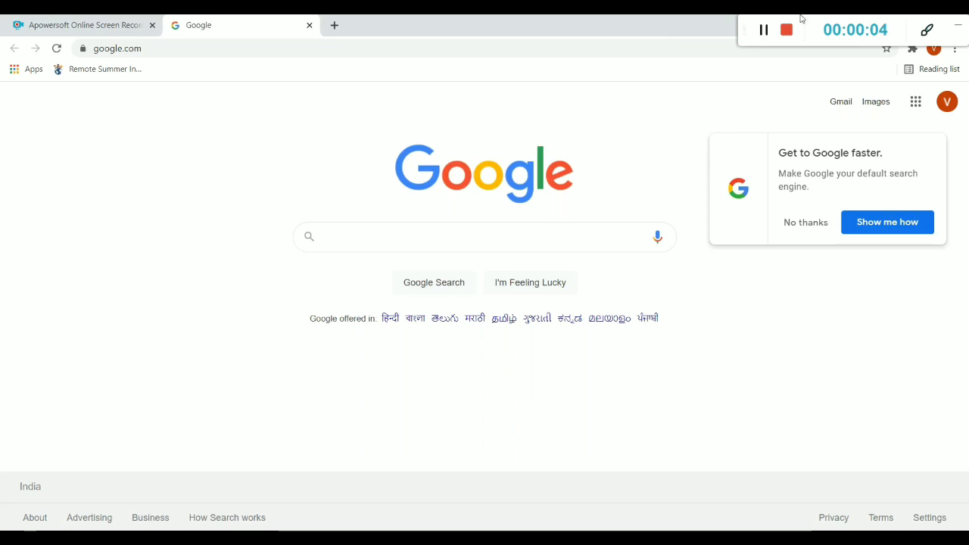
left_click_drag(783, 18, 882, 541)
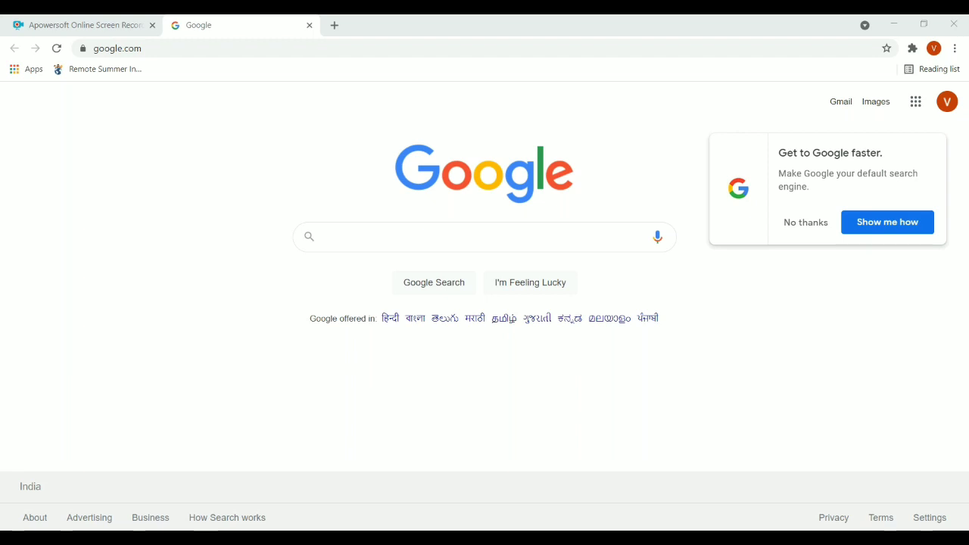
- Open This PC in File Explorer and display its properties to check the system information
key("super+e")
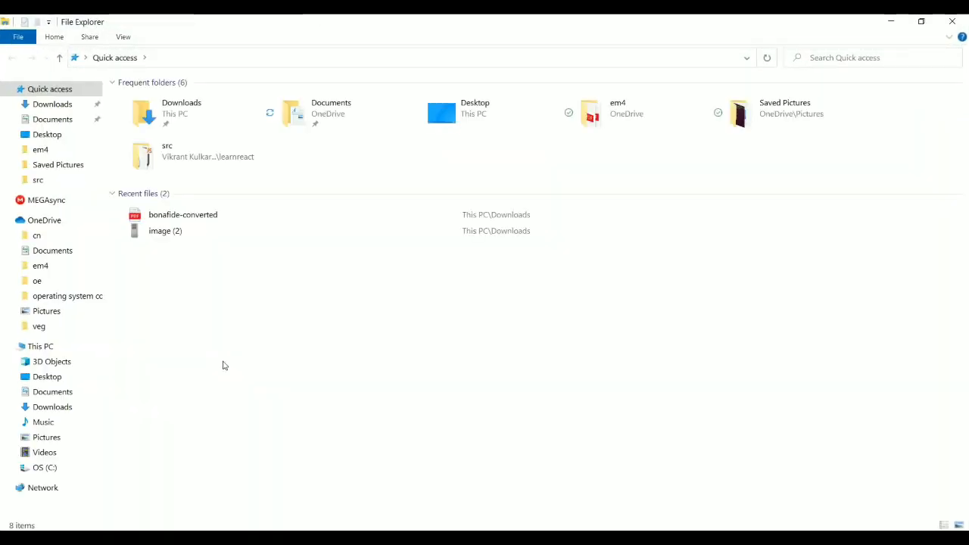
left_click(65, 349)
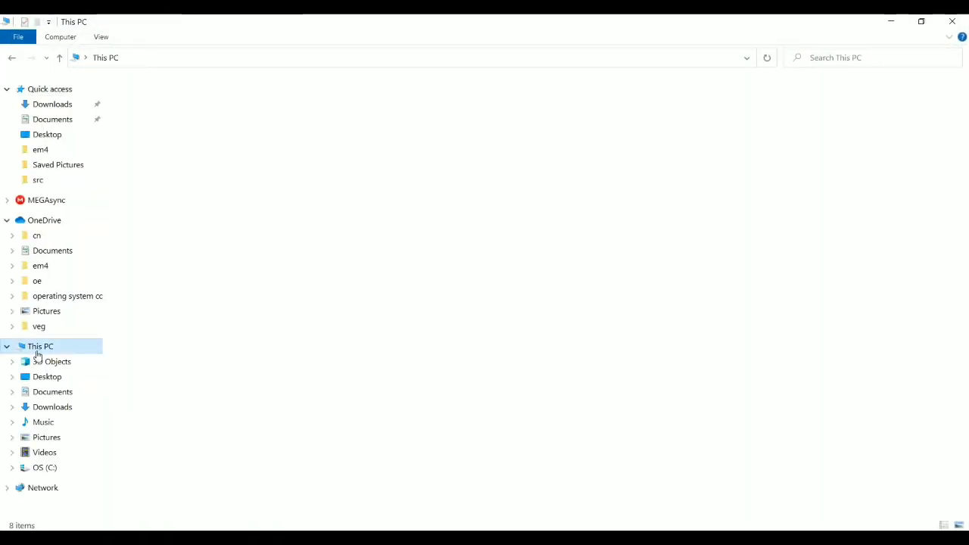
right_click(340, 311)
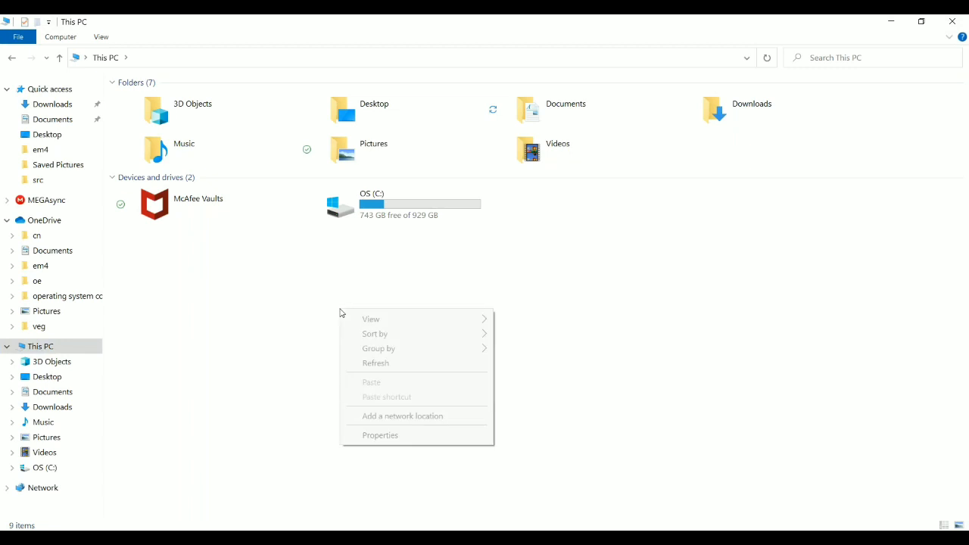
left_click(380, 435)
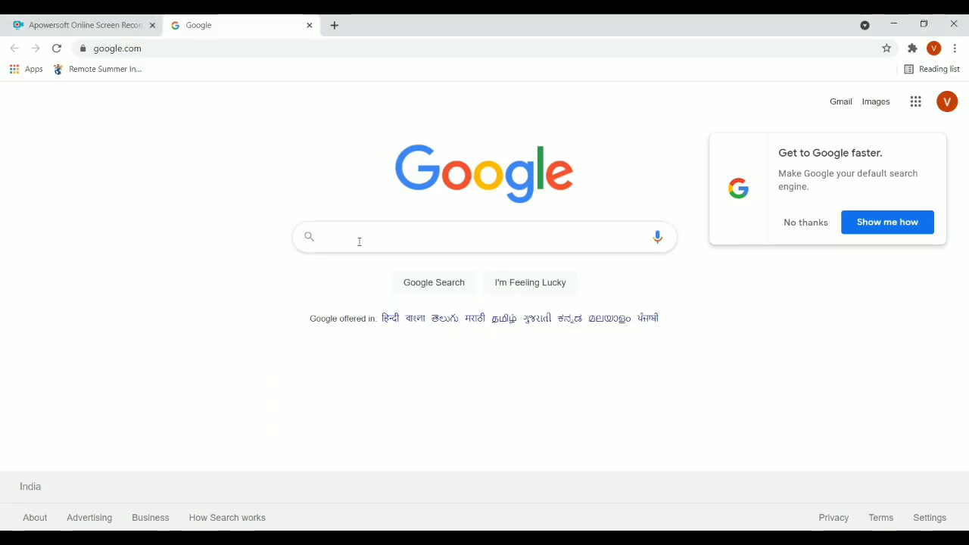
- Search Google for "anaconda download for windows"
left_click(359, 240)
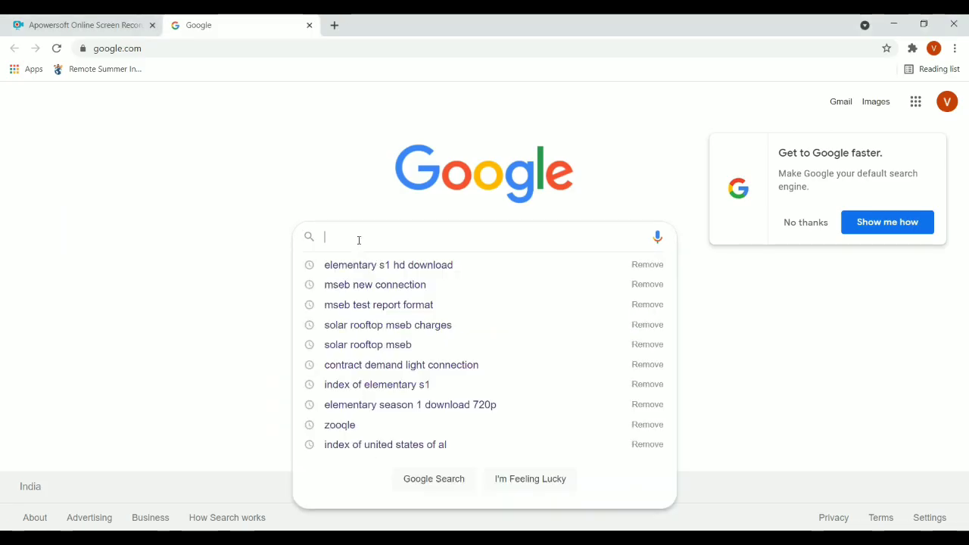
type("ana")
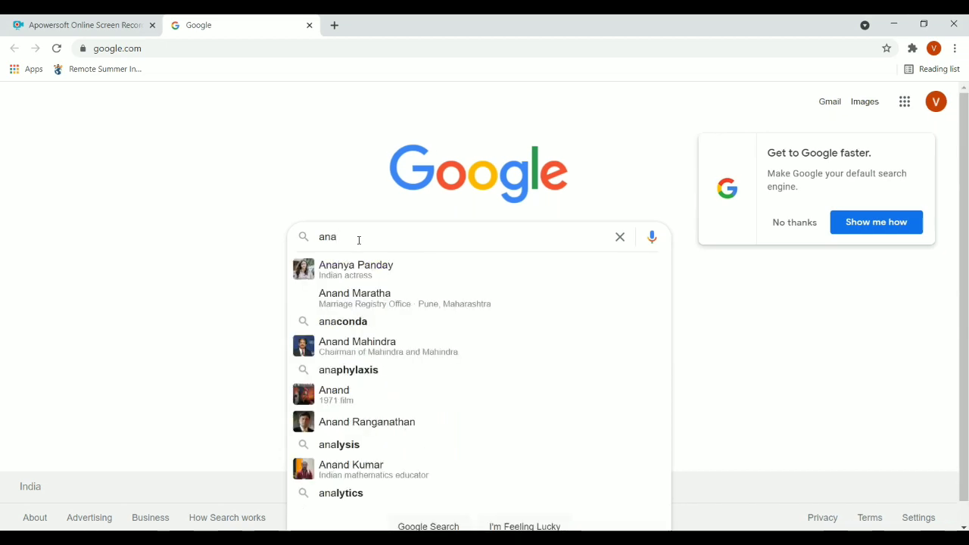
type("conda")
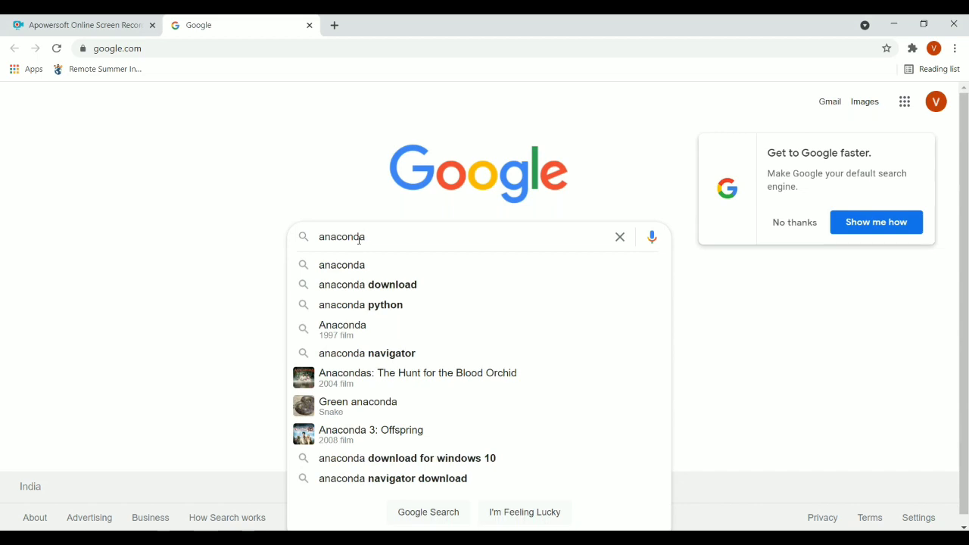
key("Down")
key("Down")
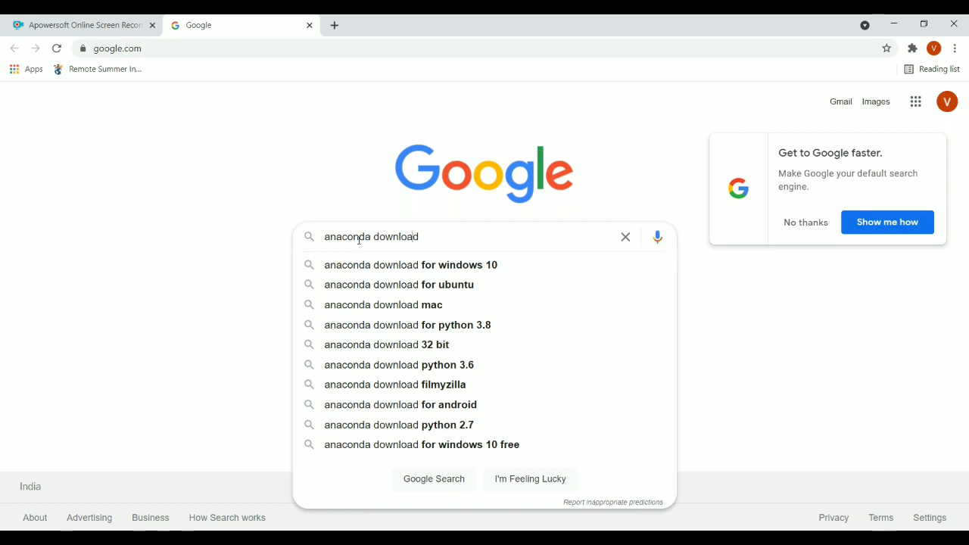
key("Down")
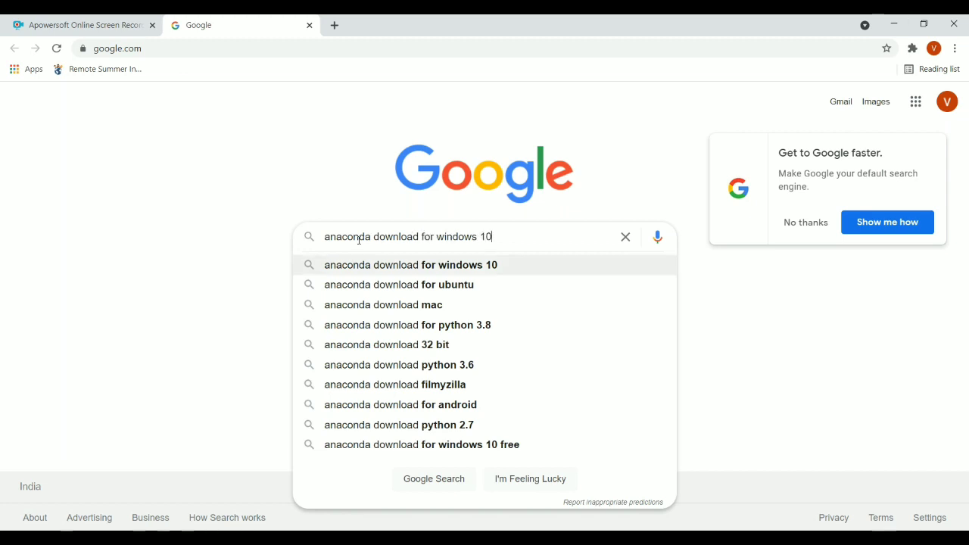
key("BackSpace")
key("BackSpace")
key("BackSpace")
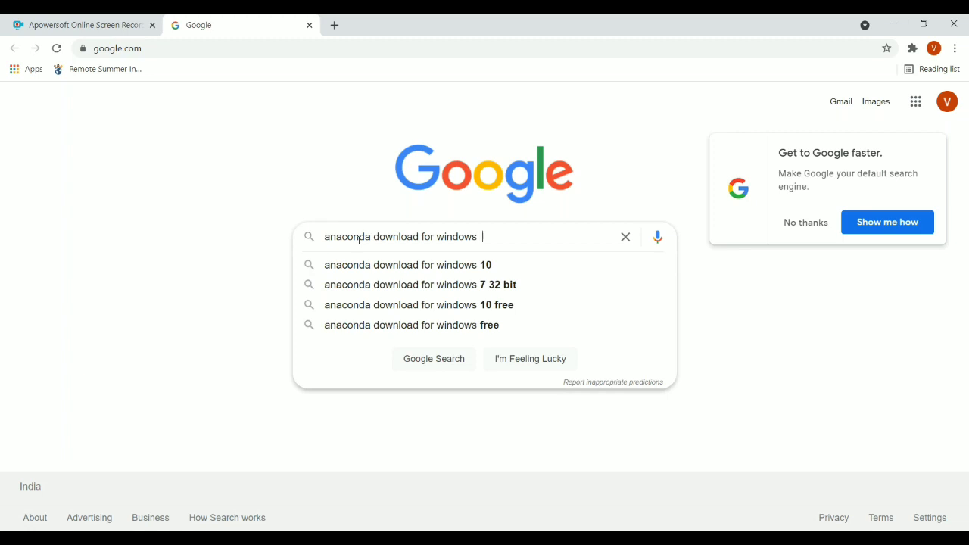
type("64")
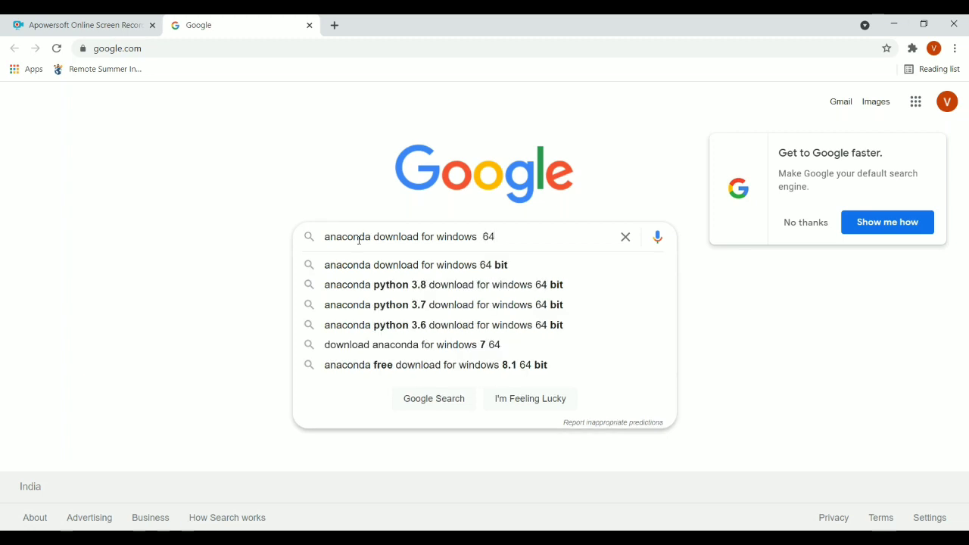
key("Down")
key("Return")
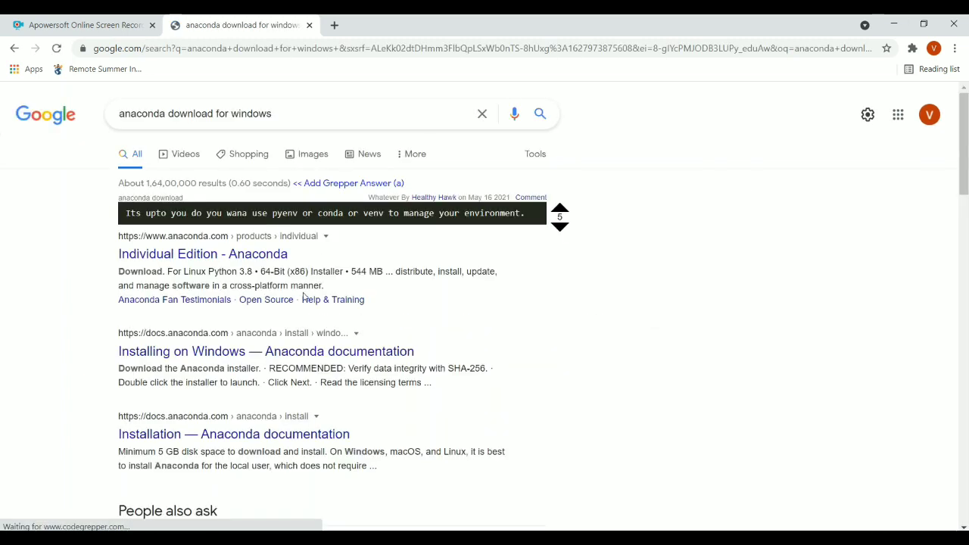
- Open the "Installing on Windows" Anaconda documentation result and follow its link for downloading the Anaconda installer
left_click(273, 353)
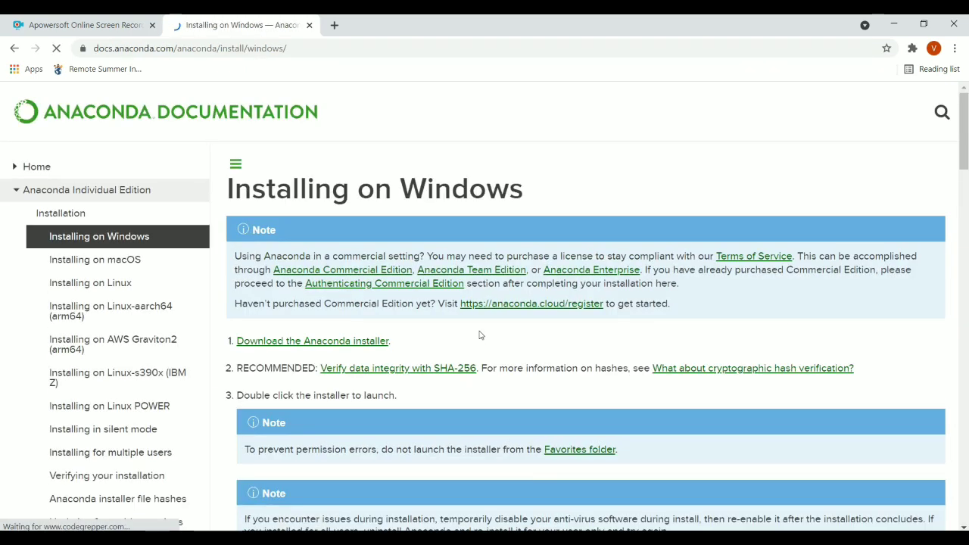
left_click(364, 342)
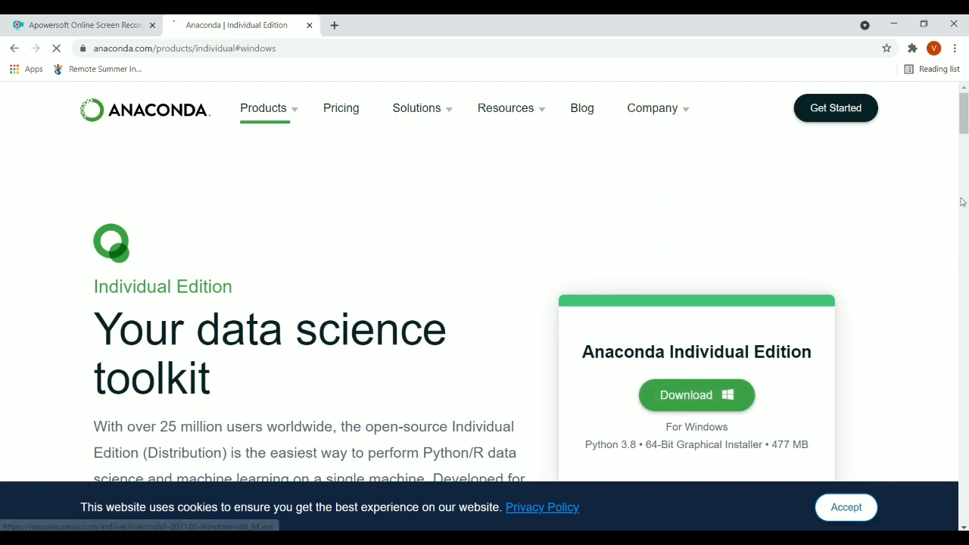
- Download the Python 3.8 64-bit graphical installer for Windows, keep the file and show all downloads
scroll(966, 123, "down", 3)
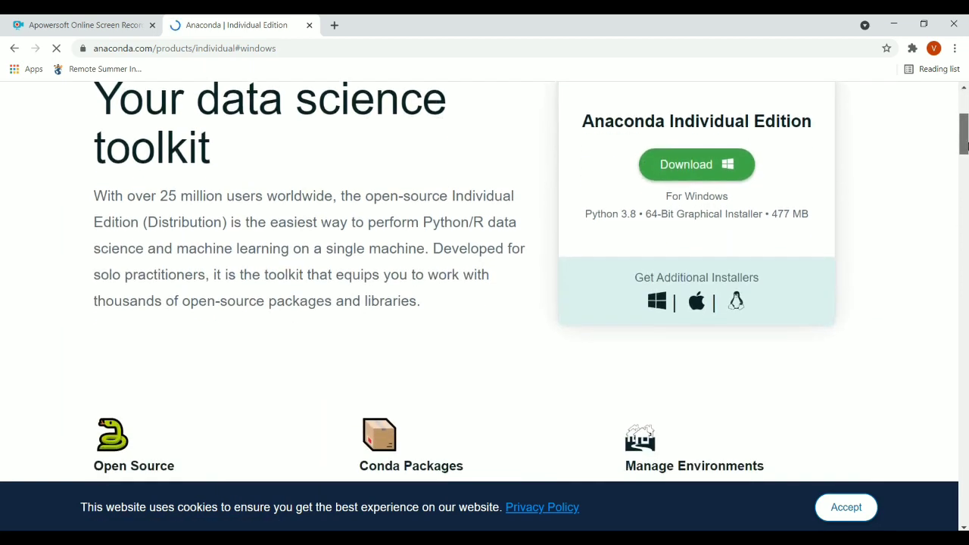
left_click(705, 150)
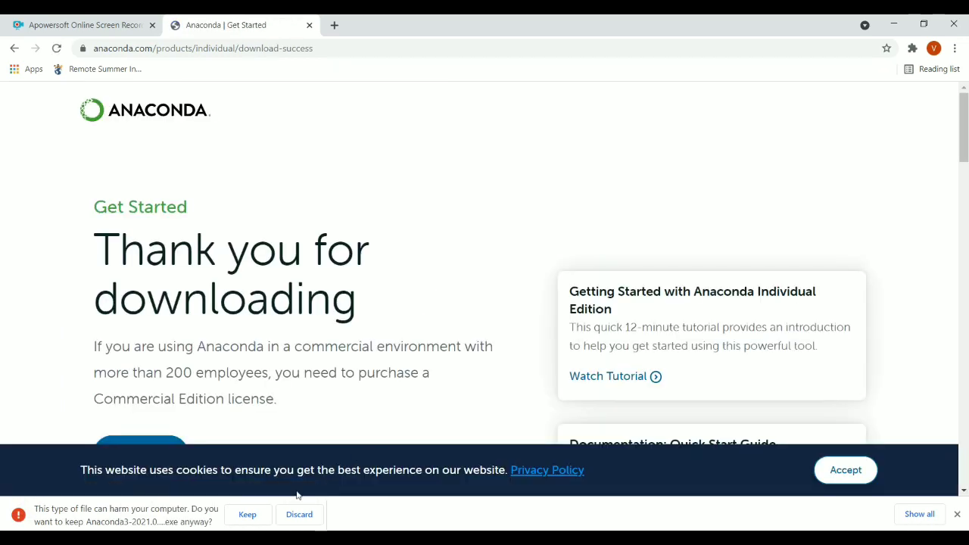
left_click(247, 515)
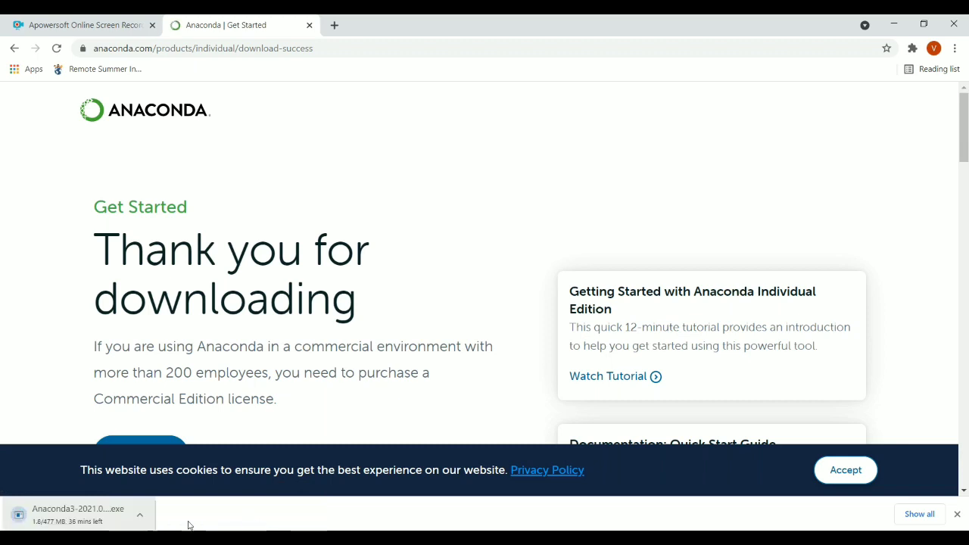
left_click(919, 514)
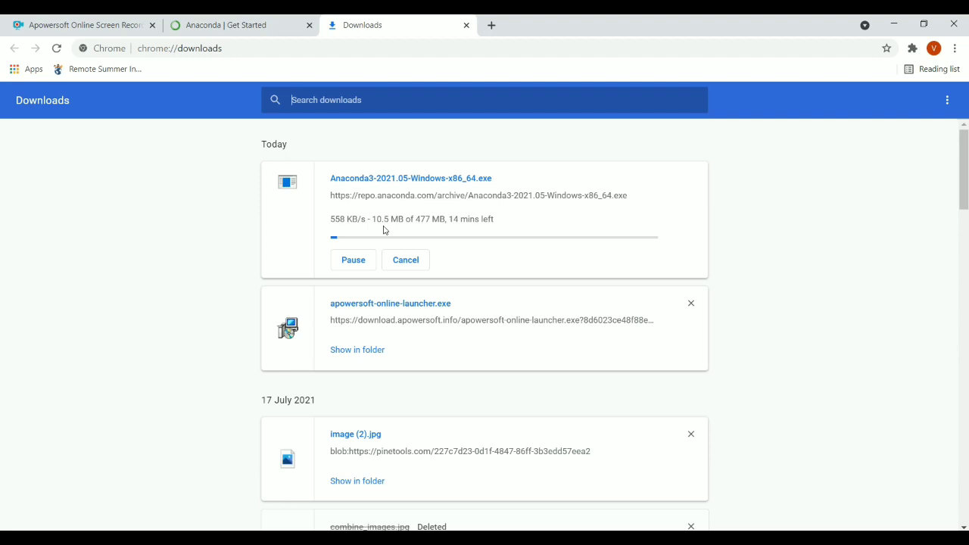
- Go back from the Anaconda download page to the Google results and open the "Individual Edition - Anaconda" result
left_click(293, 18)
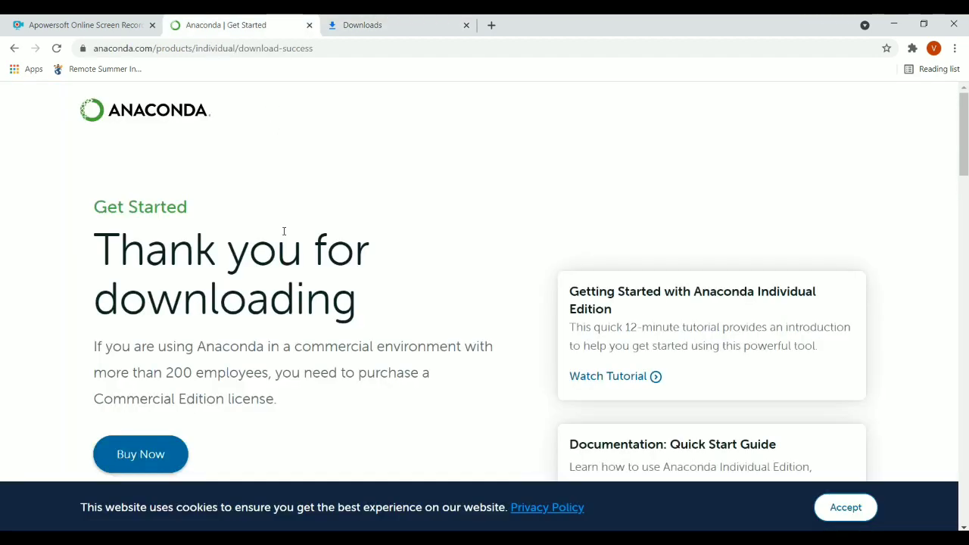
left_click(13, 48)
left_click(6, 49)
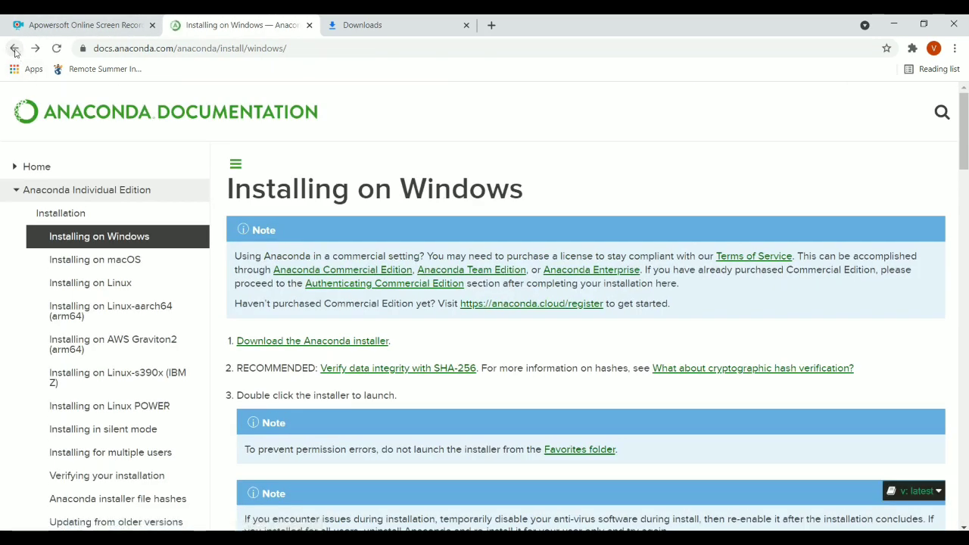
left_click(14, 49)
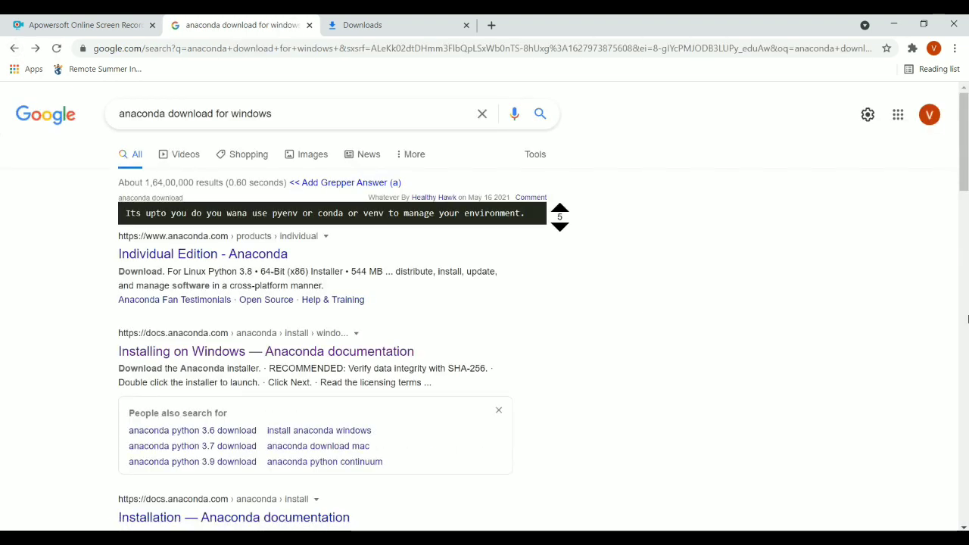
scroll(967, 219, "down", 3)
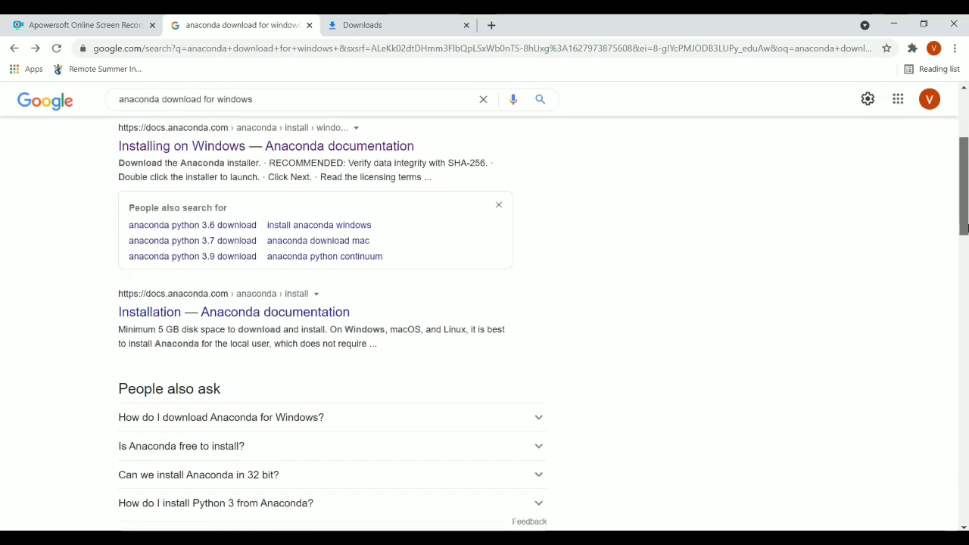
left_click_drag(966, 227, 967, 201)
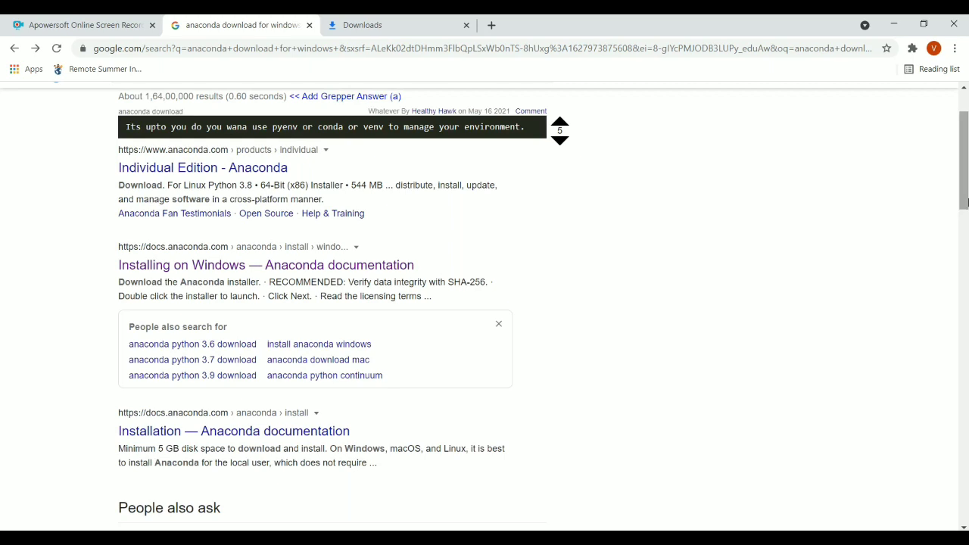
left_click(263, 168)
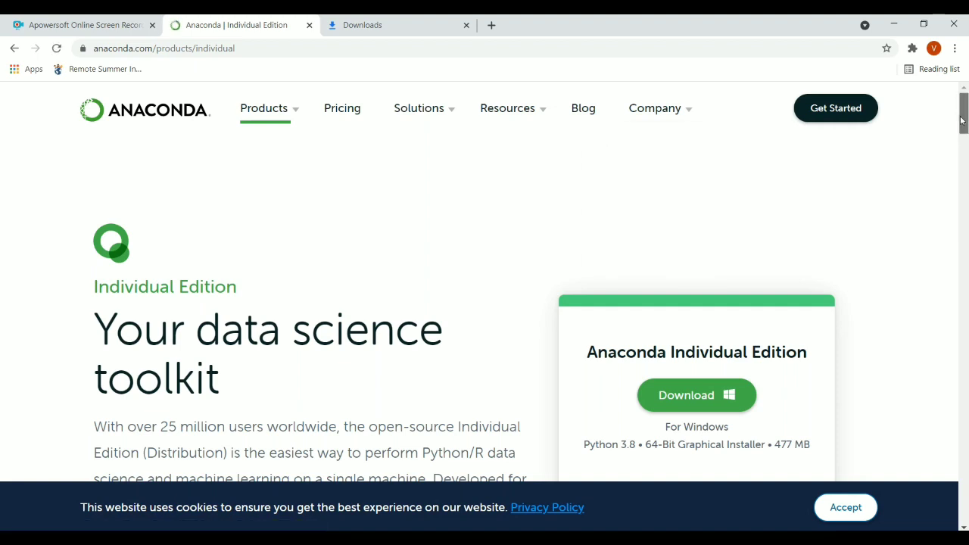
- Read the Individual Edition page's sections on open source, Conda packages, environments, machine learning models and the Anaconda Navigator interface
left_click_drag(962, 121, 965, 165)
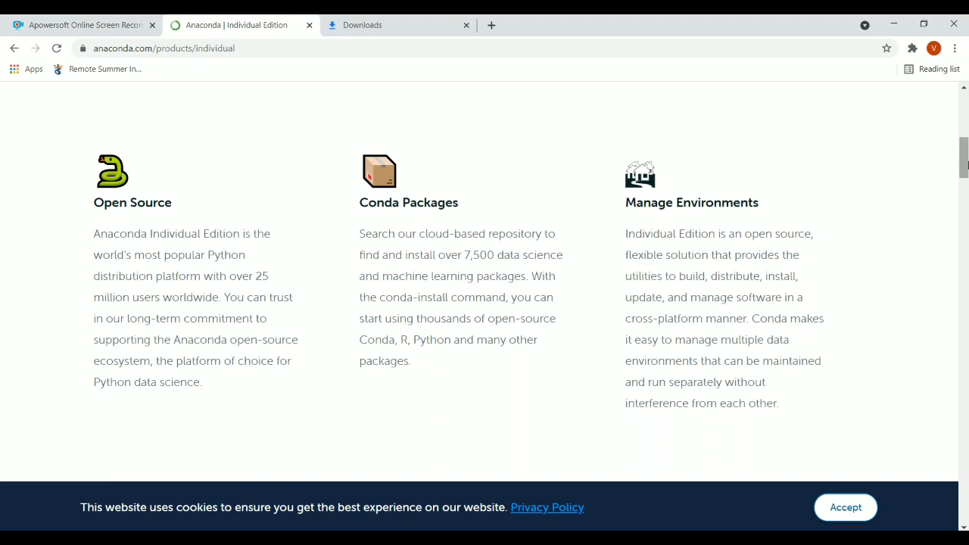
left_click_drag(965, 164, 966, 176)
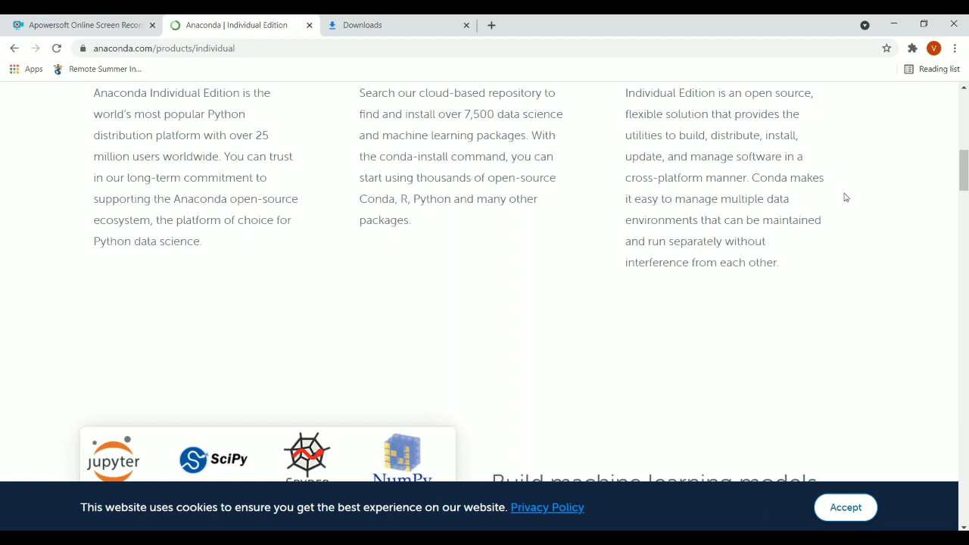
left_click_drag(966, 180, 966, 206)
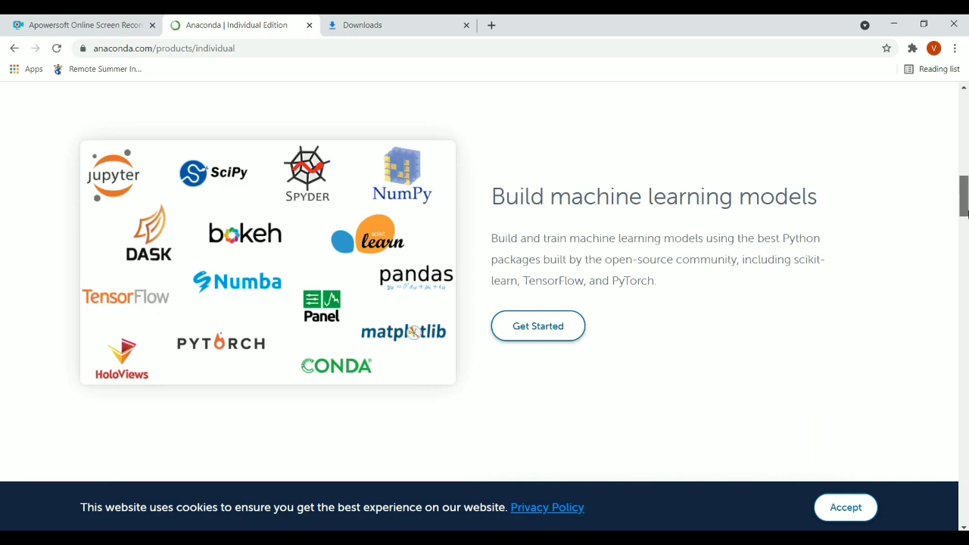
left_click_drag(966, 215, 966, 282)
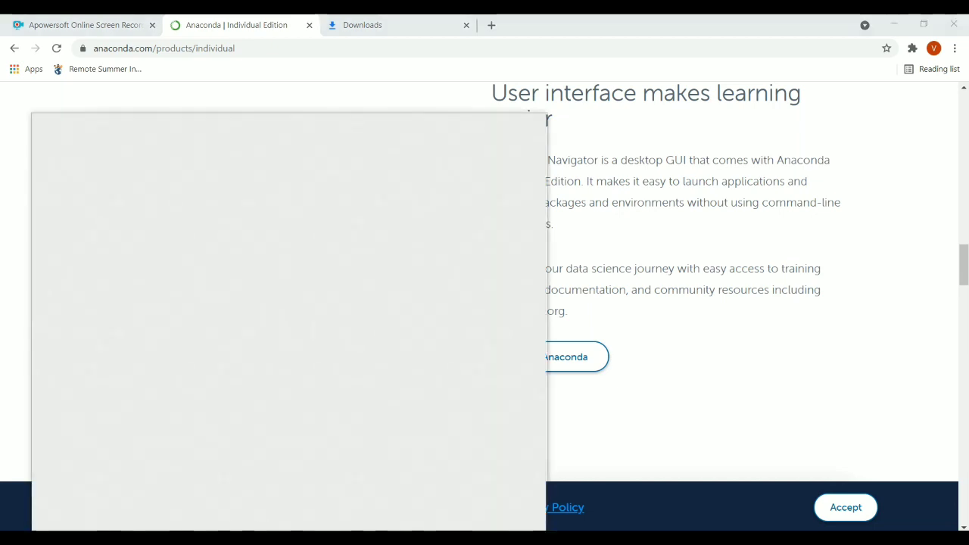
- Find PyCharm Community Edition 2021.1.2 through the Windows search and launch it
type("pych")
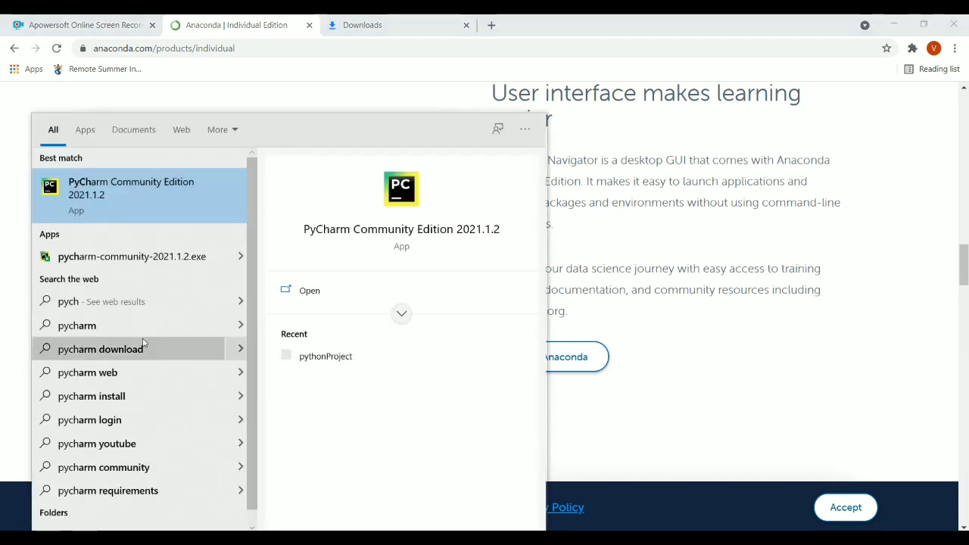
left_click(175, 199)
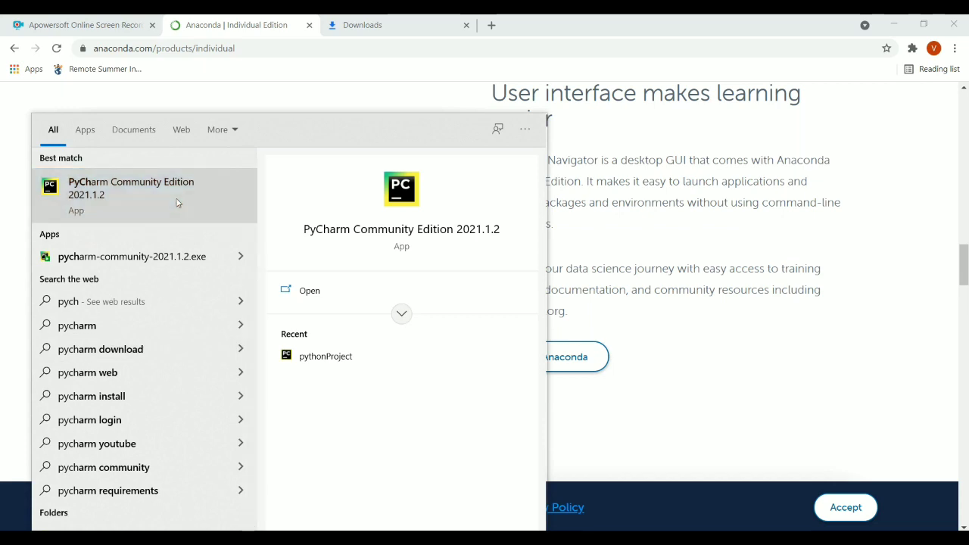
left_click(176, 202)
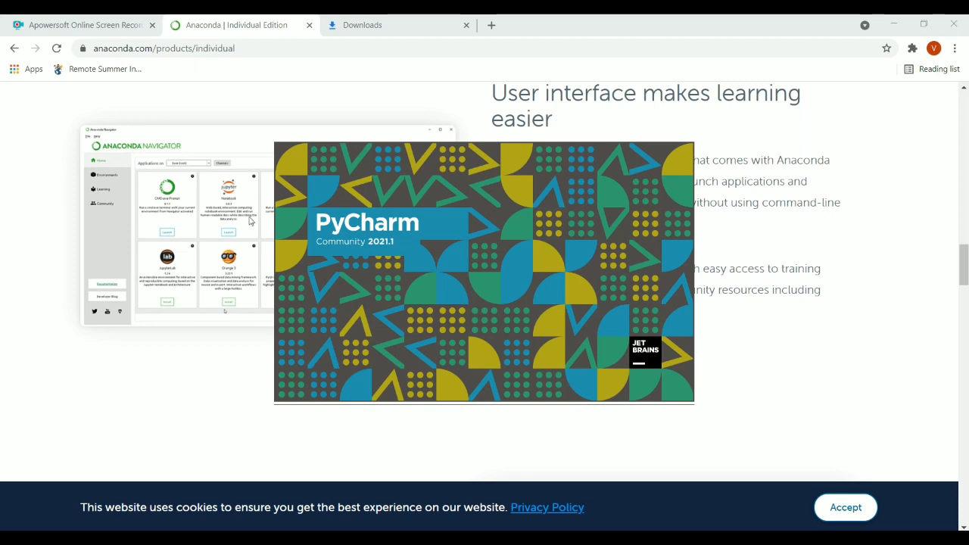
- Check the Anaconda installer's download progress in the browser and return to the Anaconda Individual Edition page
left_click(390, 18)
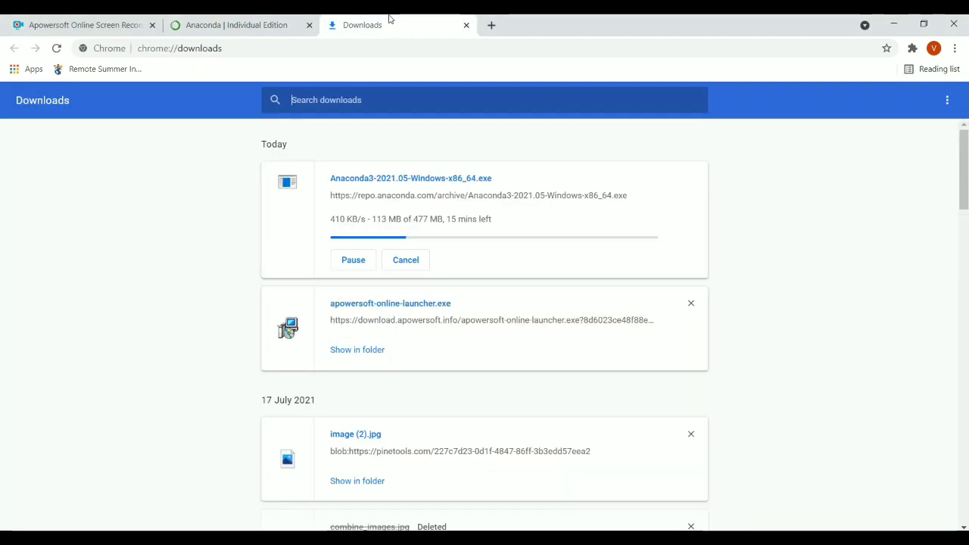
left_click(273, 23)
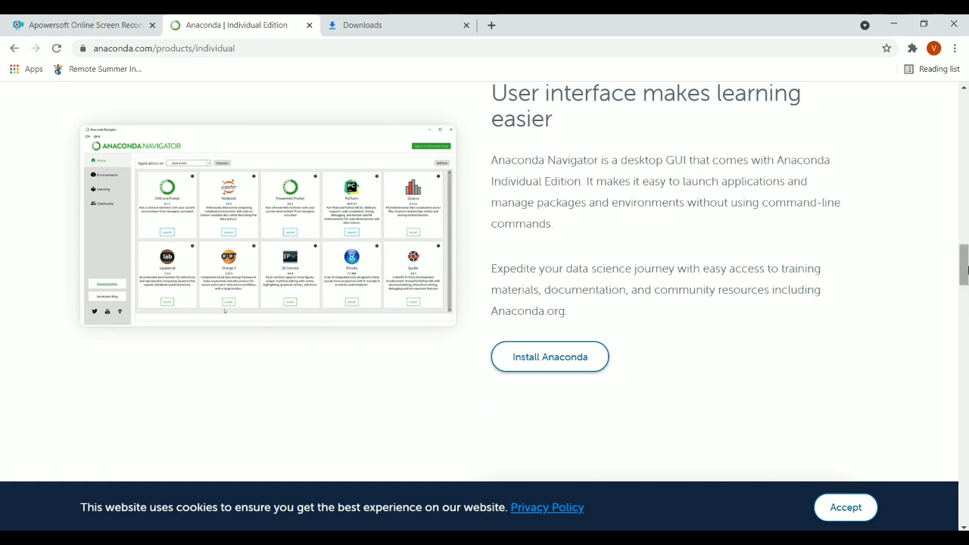
- Look over the Individual Edition page's enterprise section and return to the overview of open source, Conda packages and environments
right_click(959, 260)
left_click(856, 351)
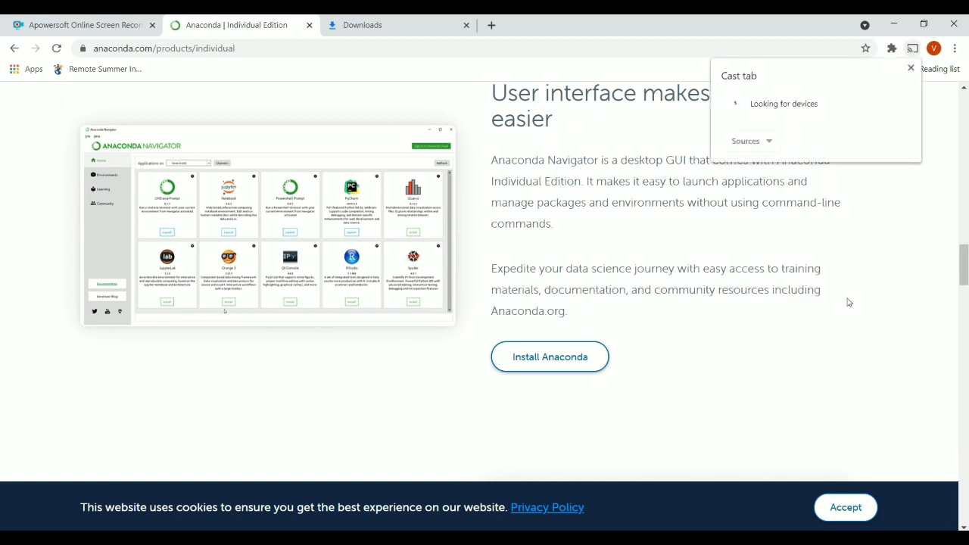
left_click(847, 300)
scroll(848, 299, "down", 3)
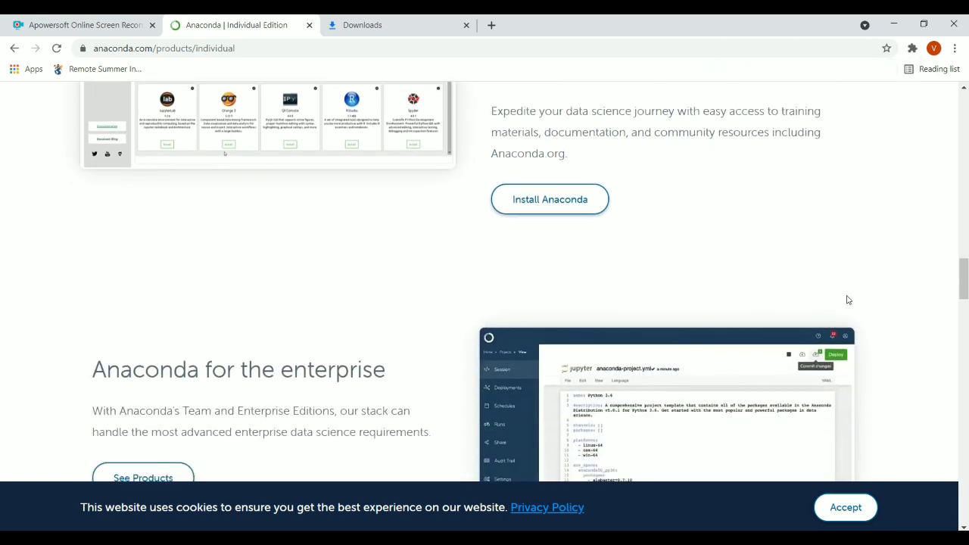
scroll(939, 250, "down", 4)
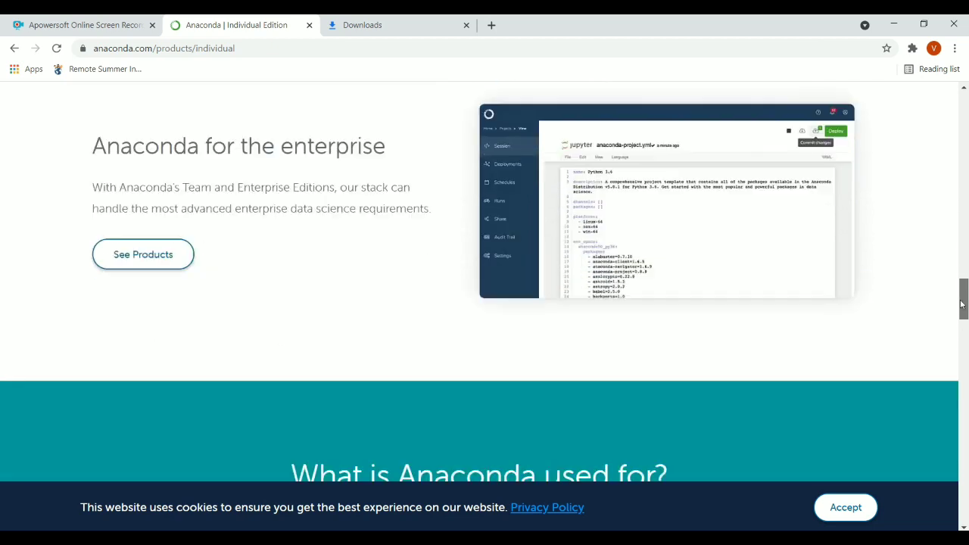
left_click_drag(961, 303, 966, 166)
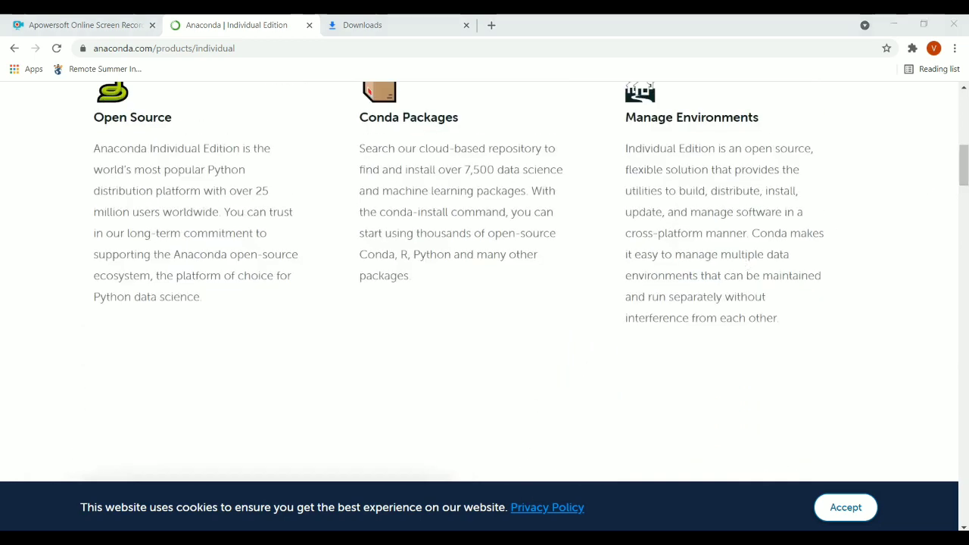
- Switch to PyCharm and view the settings for creating a new project, closing them without creating one
key("alt+Tab")
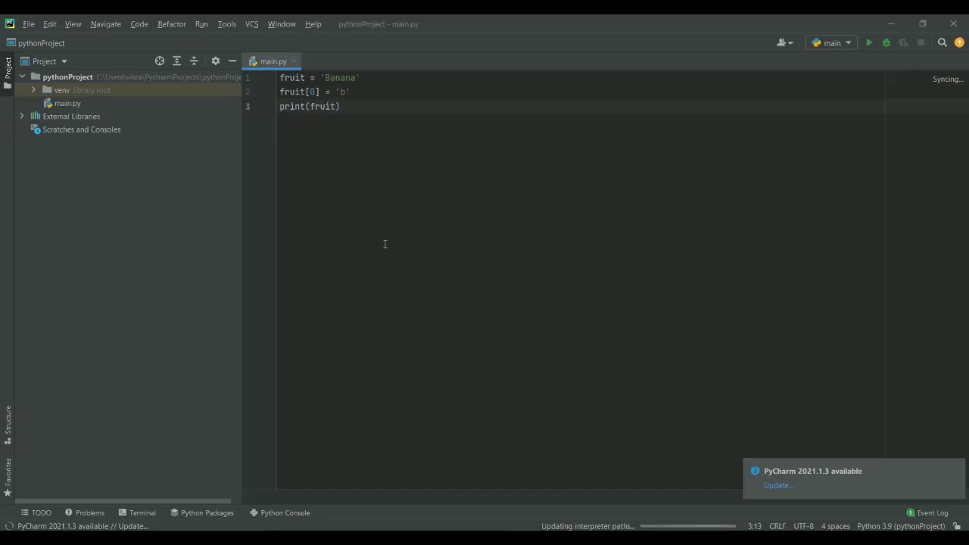
left_click(29, 24)
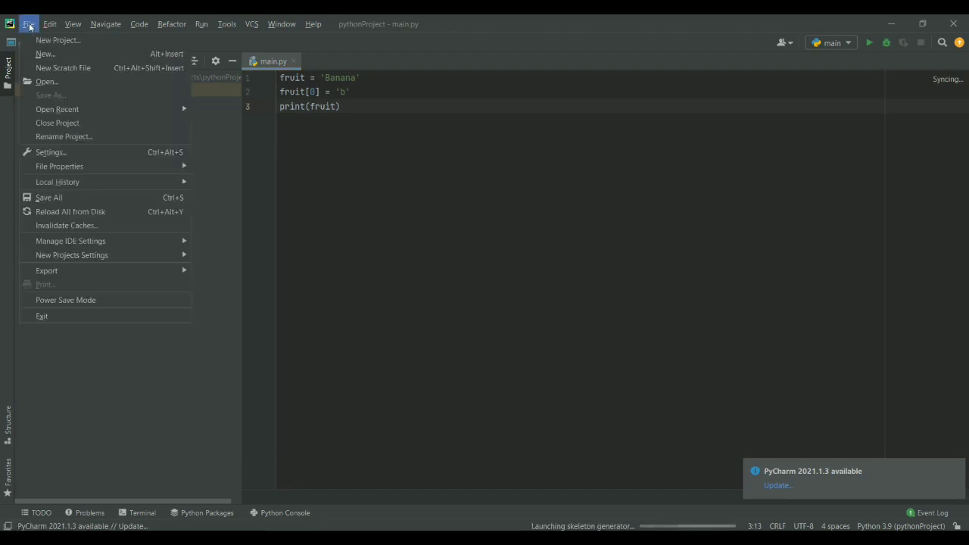
left_click(42, 39)
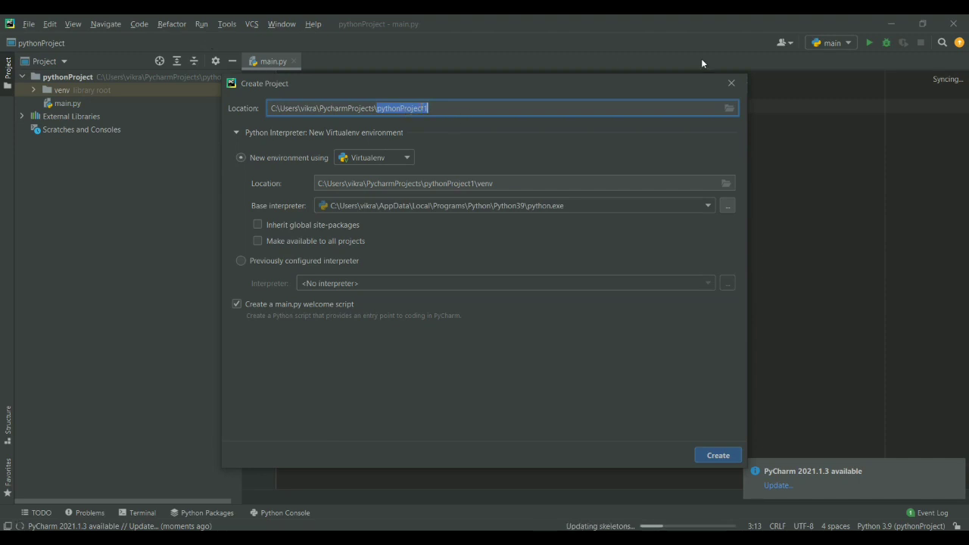
left_click(731, 83)
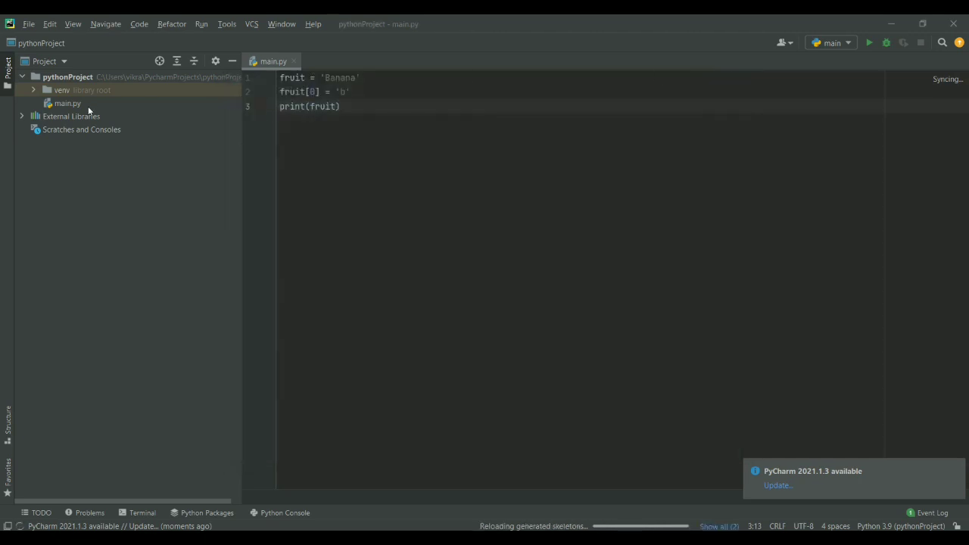
left_click(27, 26)
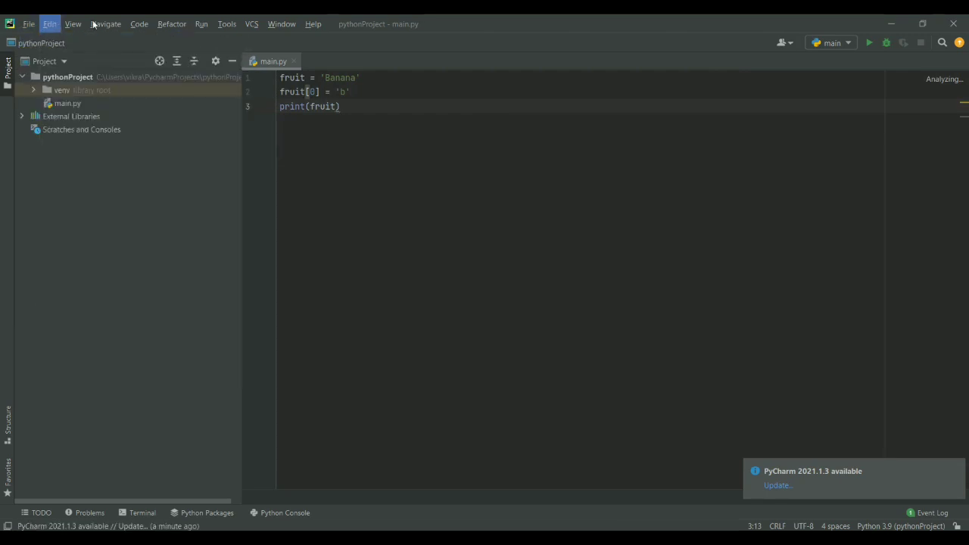
mouse_move(187, 26)
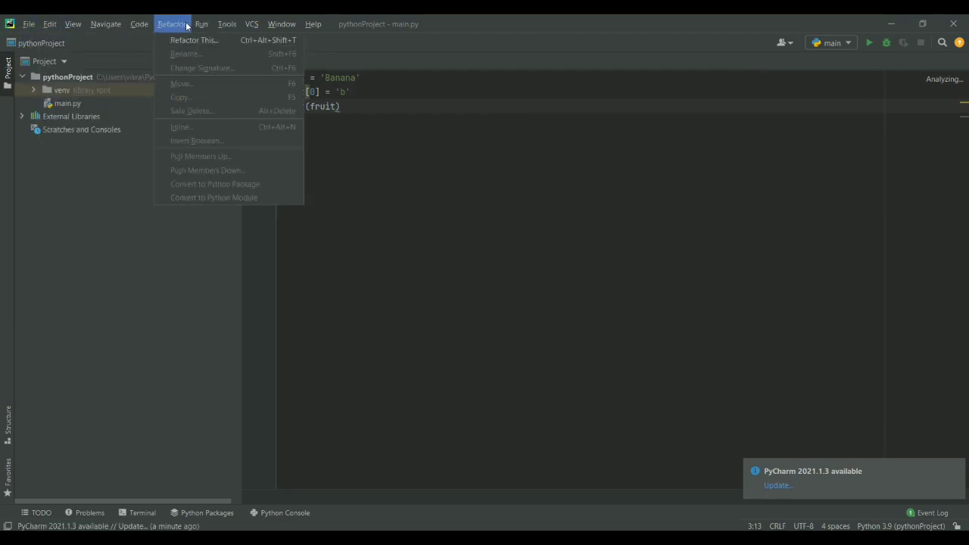
mouse_move(319, 35)
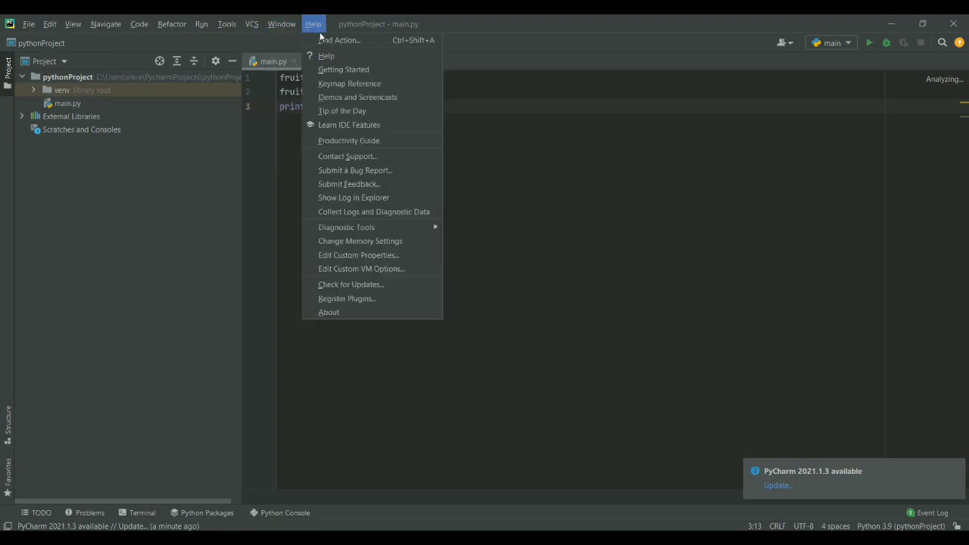
mouse_move(61, 25)
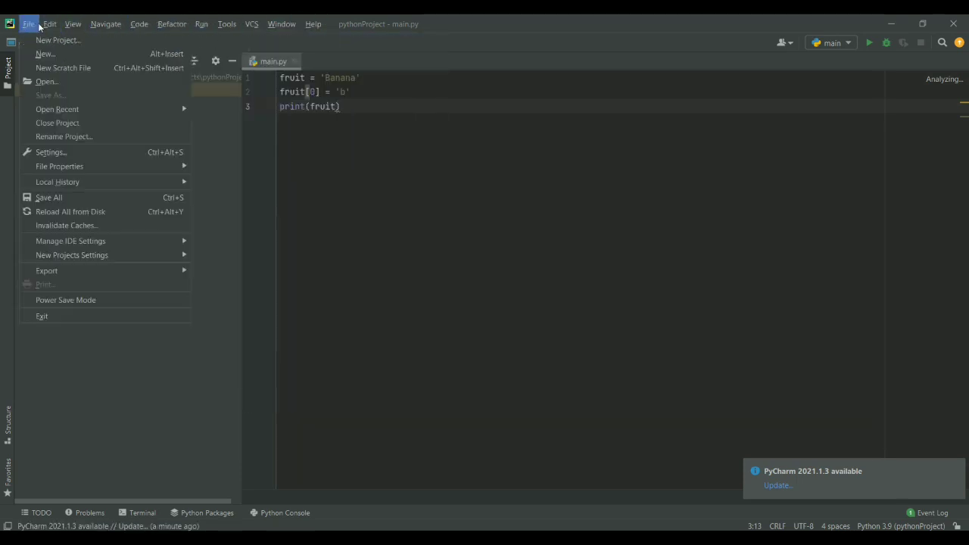
mouse_move(125, 20)
mouse_move(61, 165)
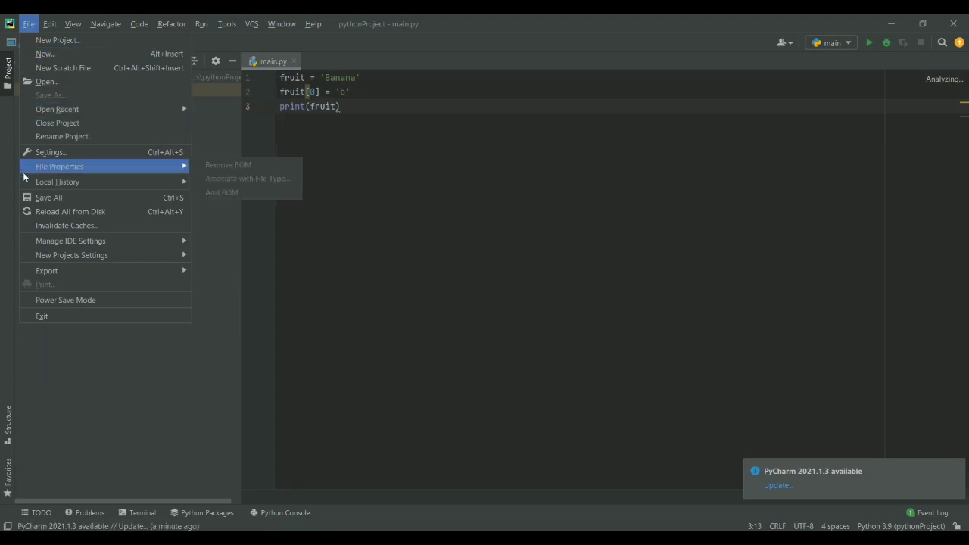
left_click(403, 154)
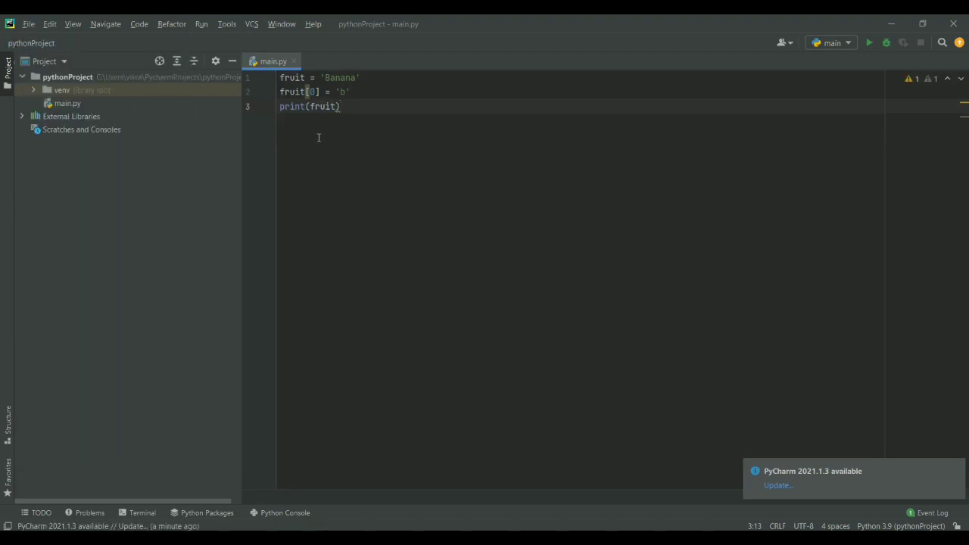
right_click(40, 41)
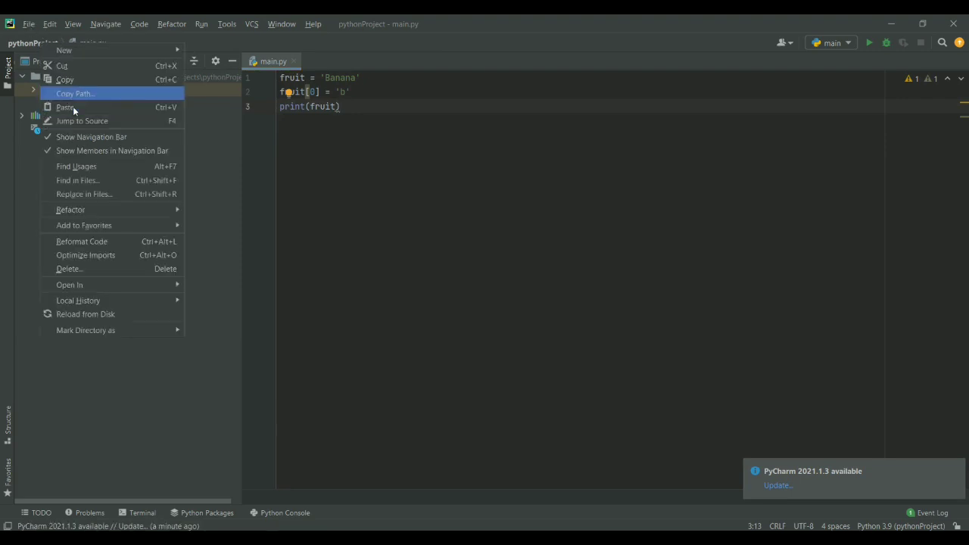
right_click(17, 44)
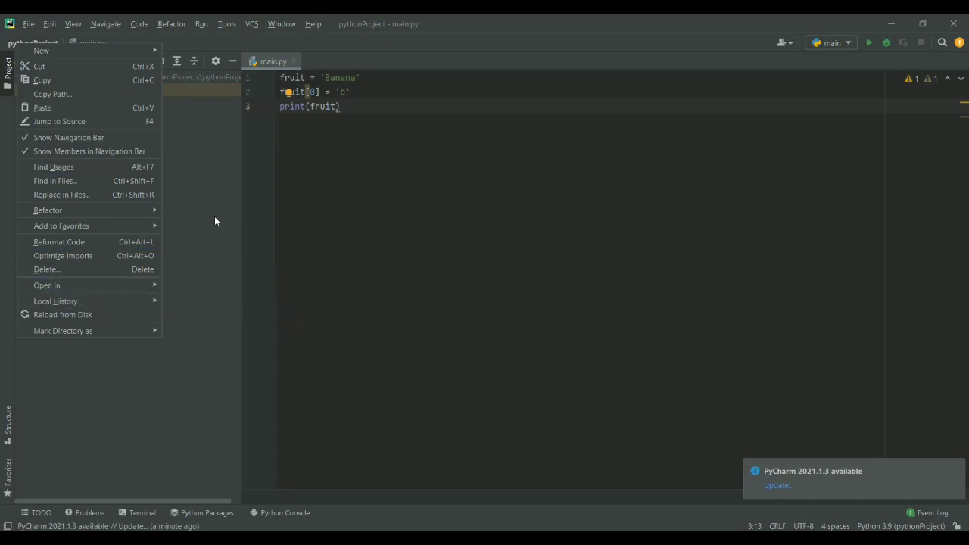
key("Escape")
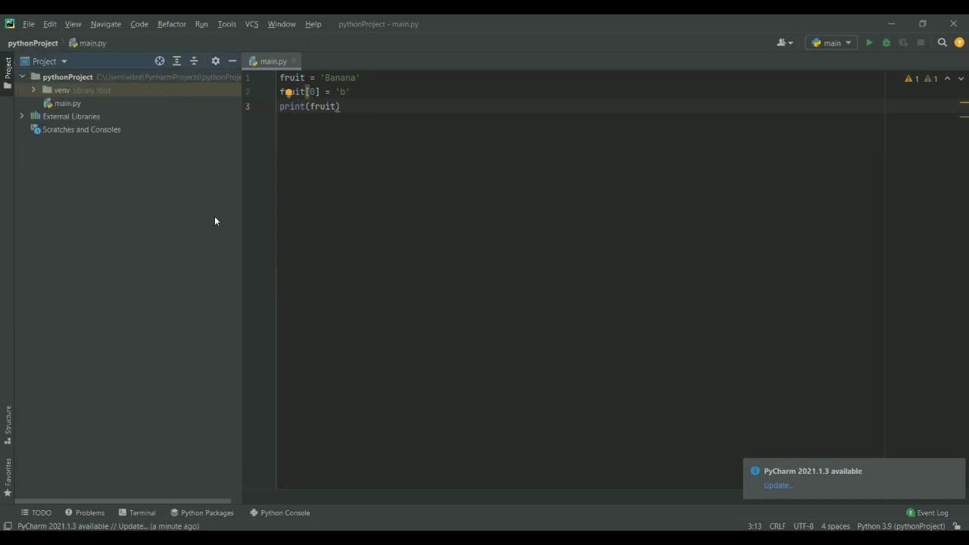
- Run the main.py script from the pythonProject file tree
left_click(64, 105)
right_click(64, 105)
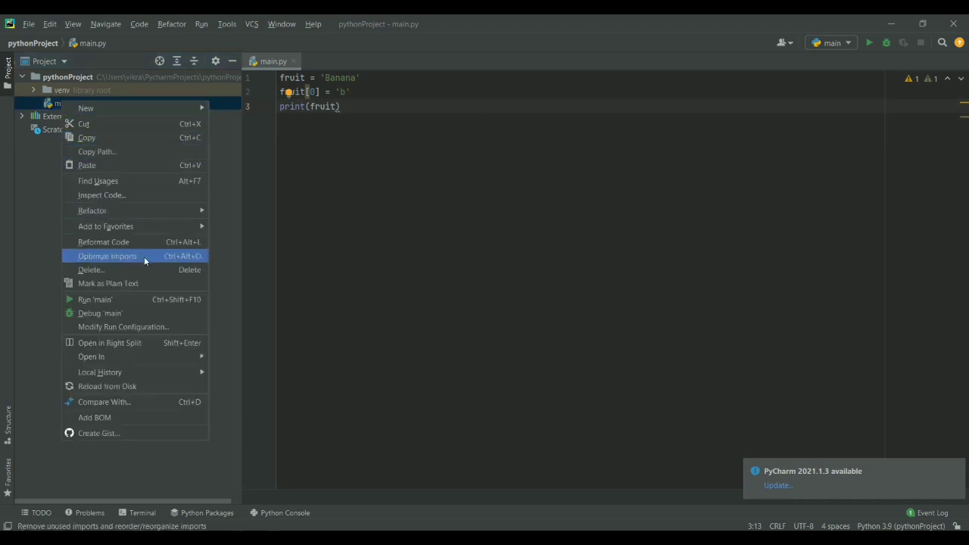
left_click(136, 299)
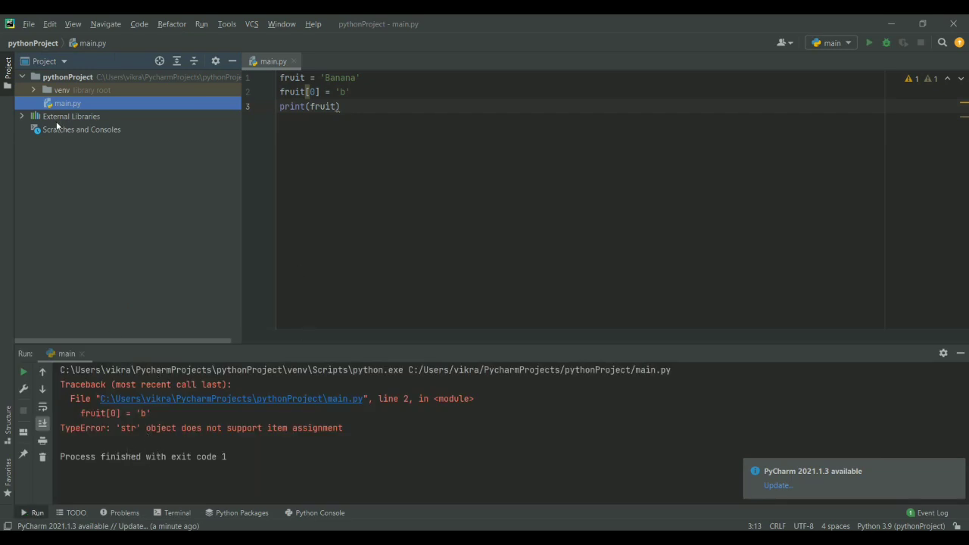
right_click(46, 80)
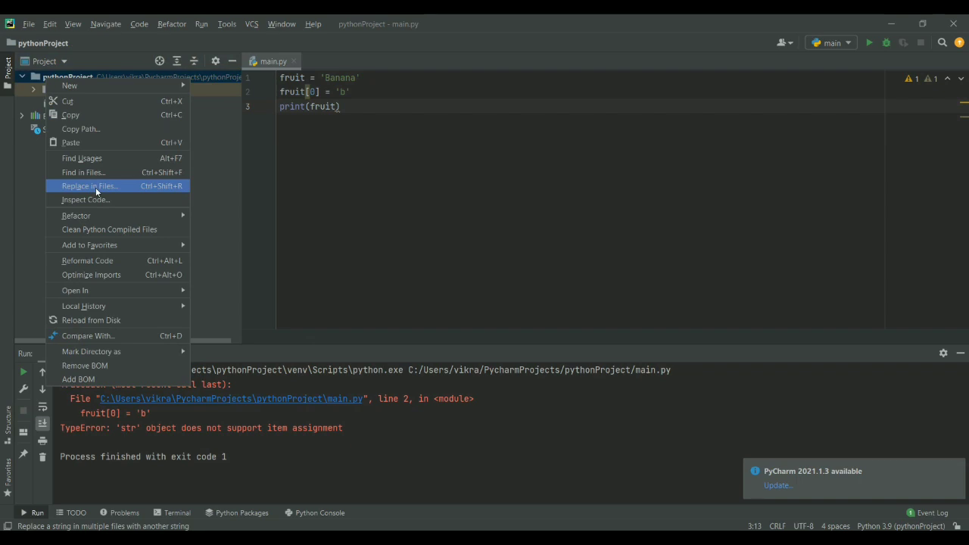
left_click(401, 158)
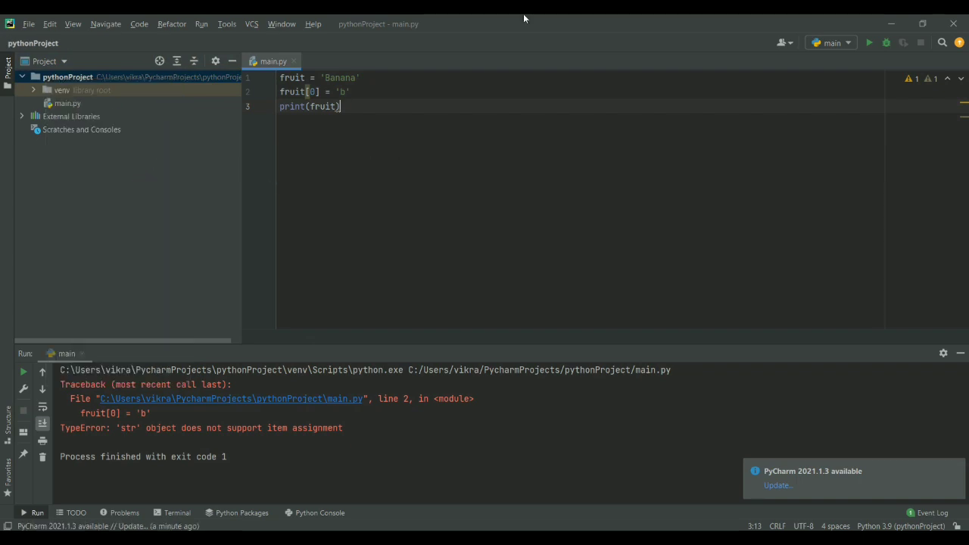
left_click(891, 25)
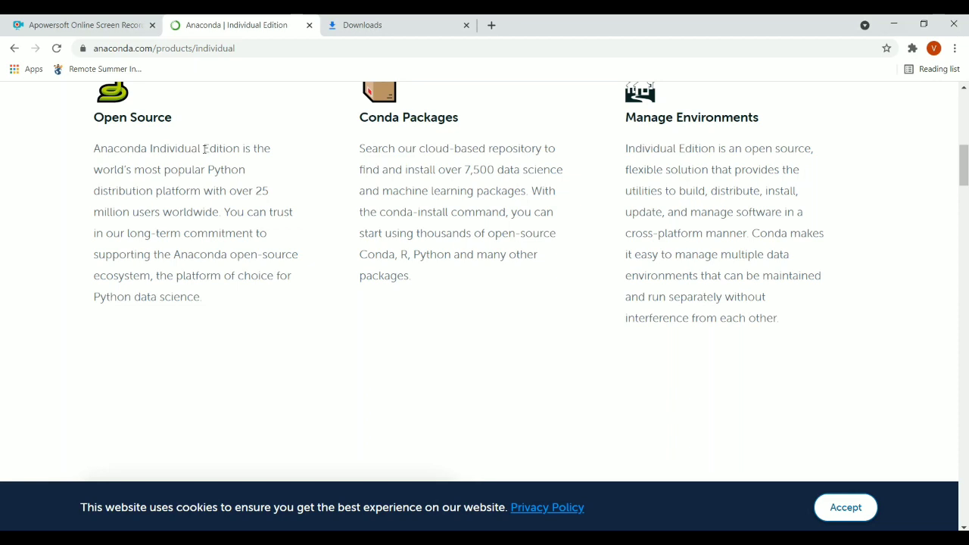
left_click(369, 22)
left_click(370, 43)
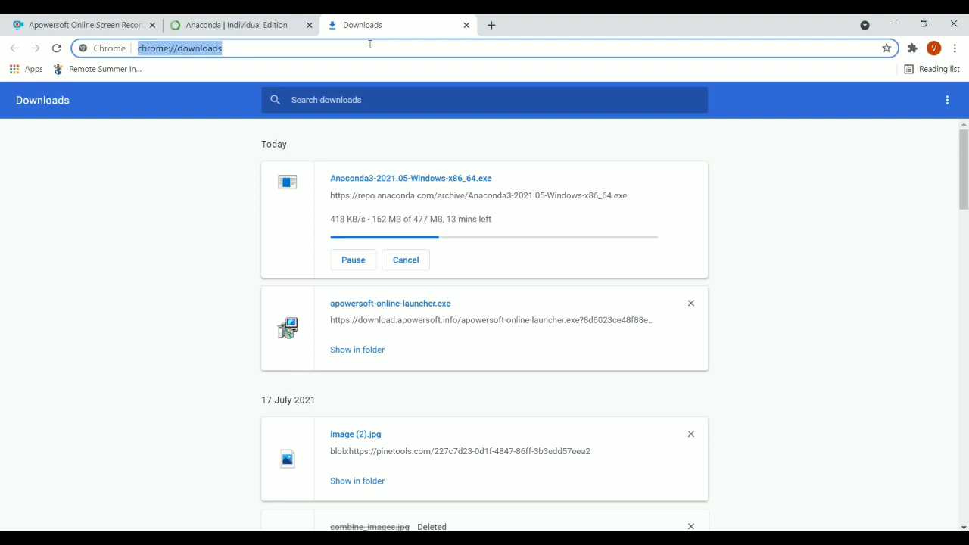
type("www.g")
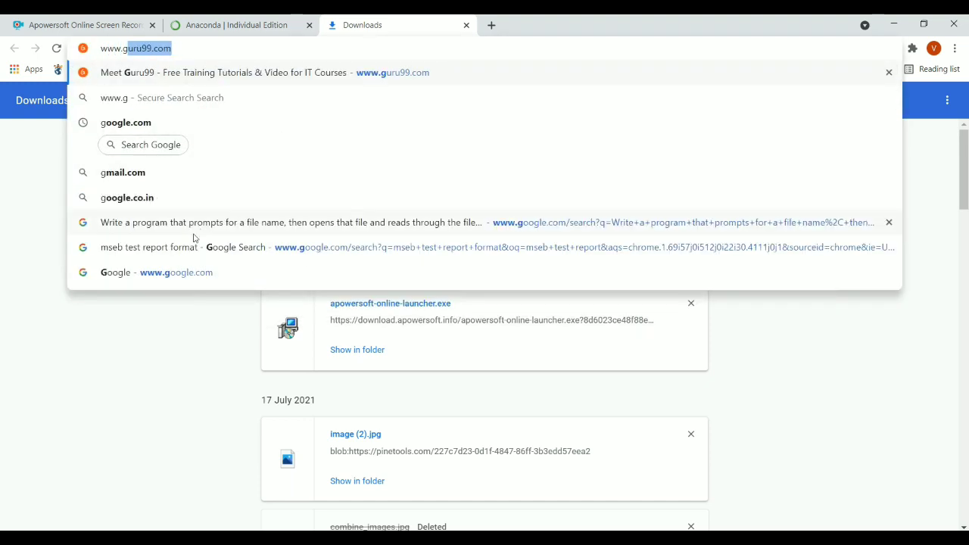
left_click(161, 284)
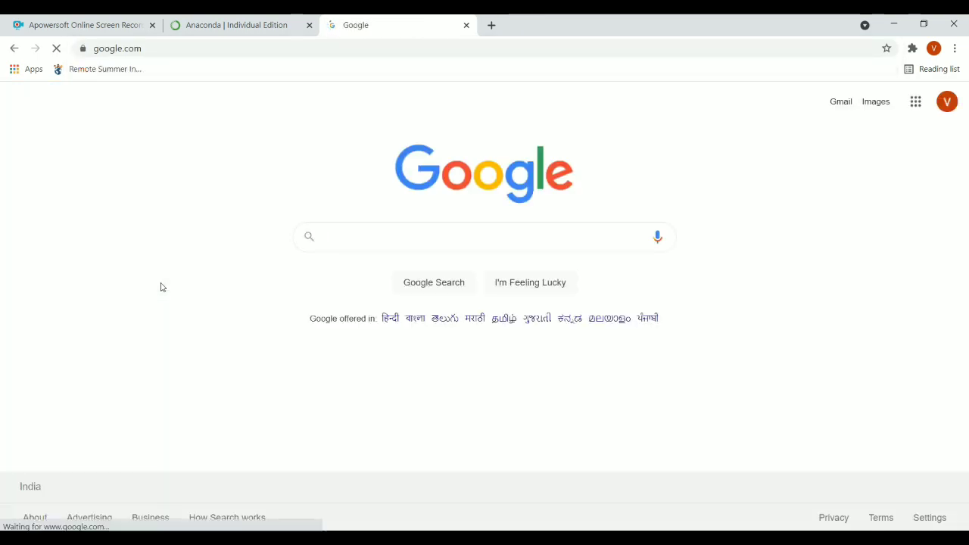
- Search Google for "python editor for windows"
type("p")
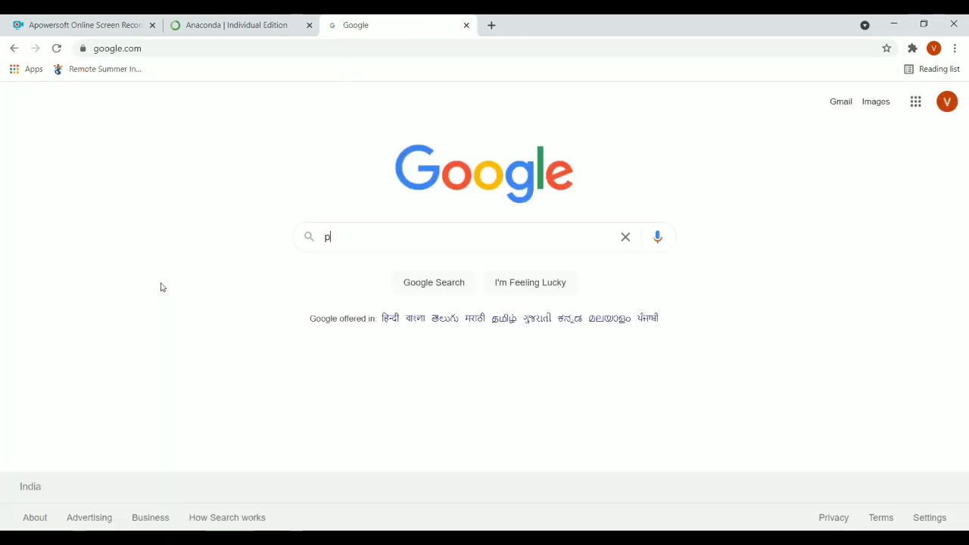
type("ython edi")
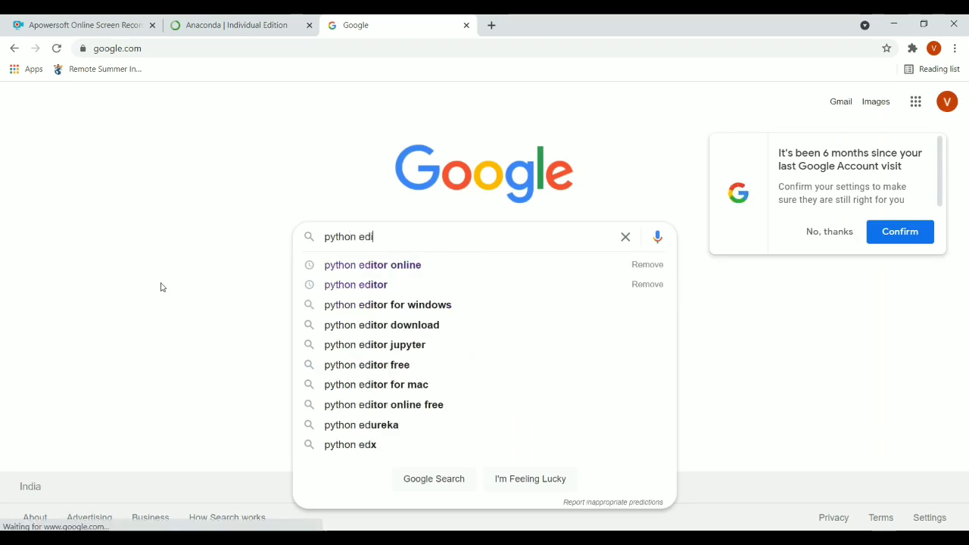
left_click(411, 305)
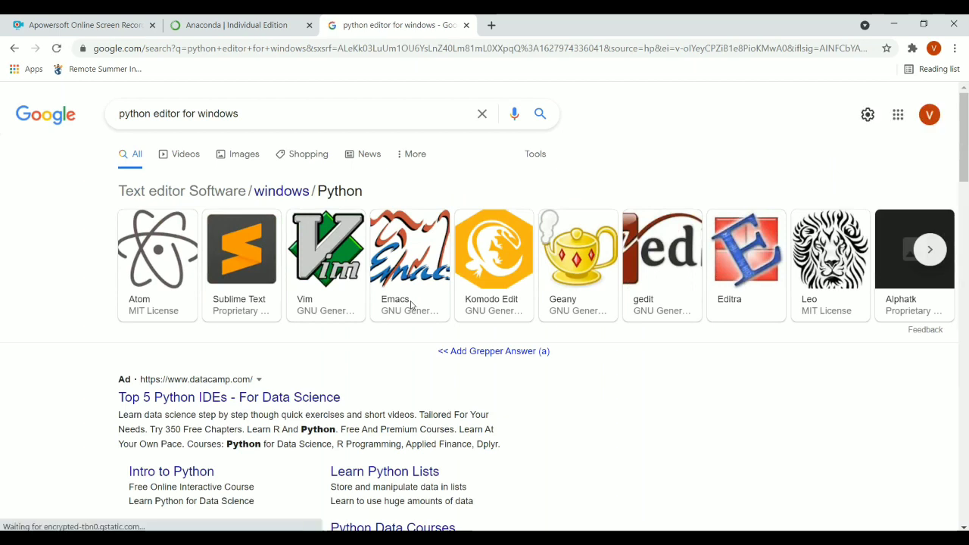
- Open DataCamp's "Top 5 Python IDEs - For Data Science" result, examine its IDEs Versus Text Editors chart, and return to the search results
left_click(233, 407)
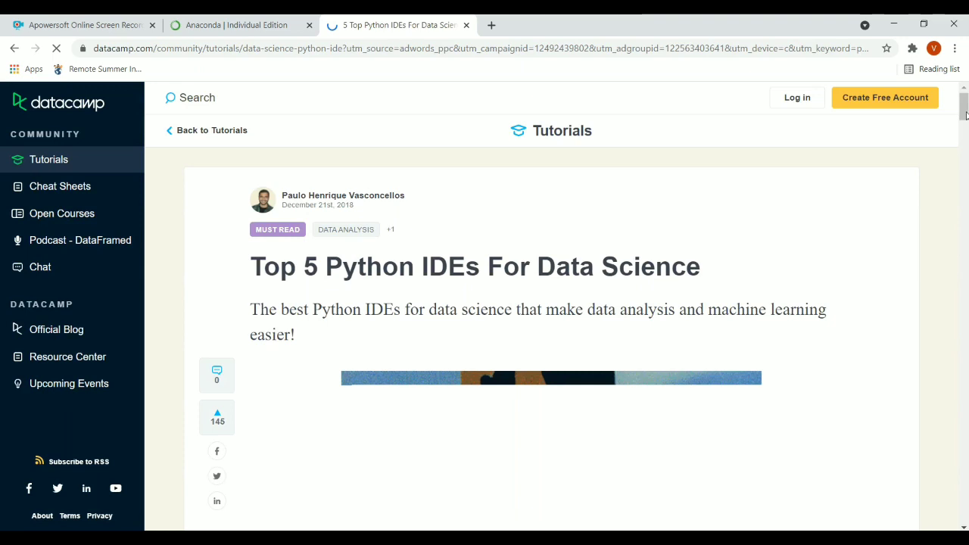
scroll(965, 114, "down", 3)
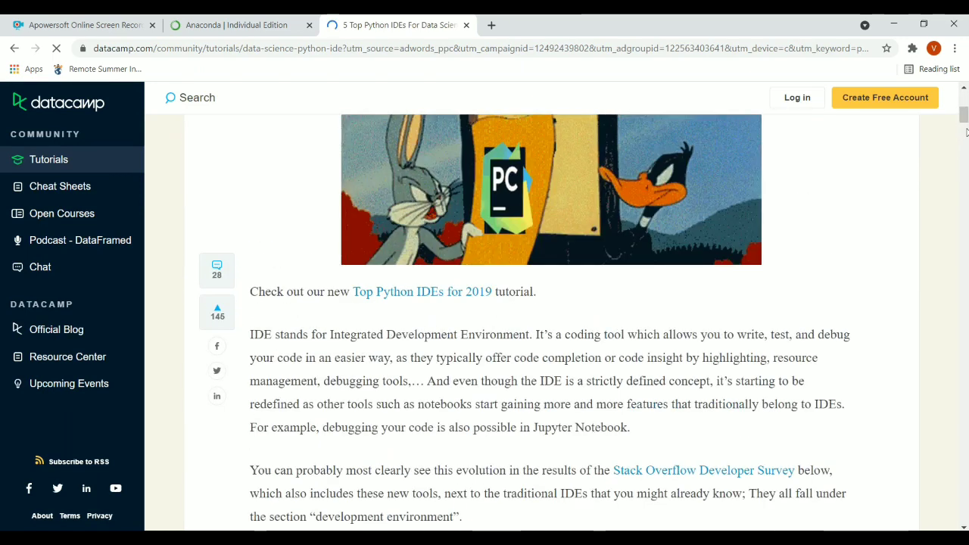
scroll(948, 205, "down", 2)
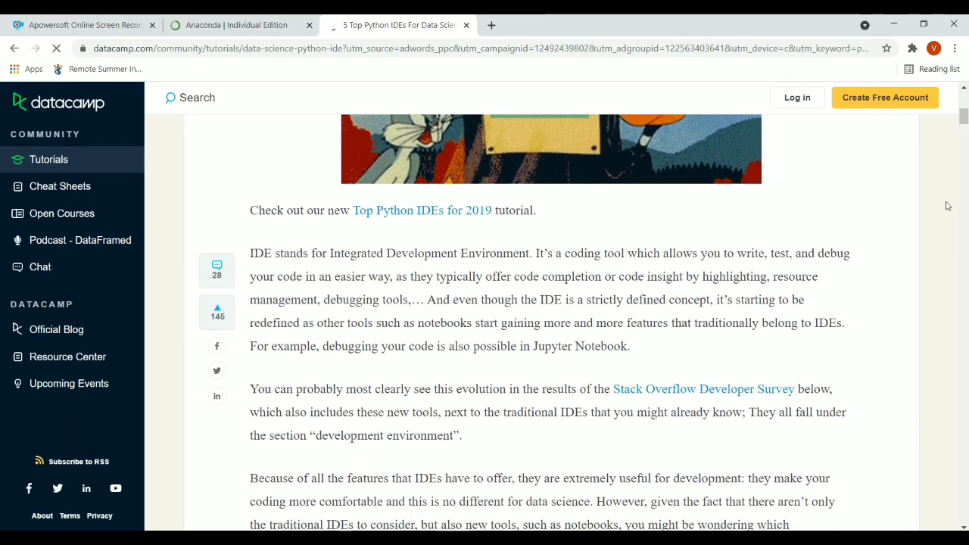
scroll(948, 205, "down", 5)
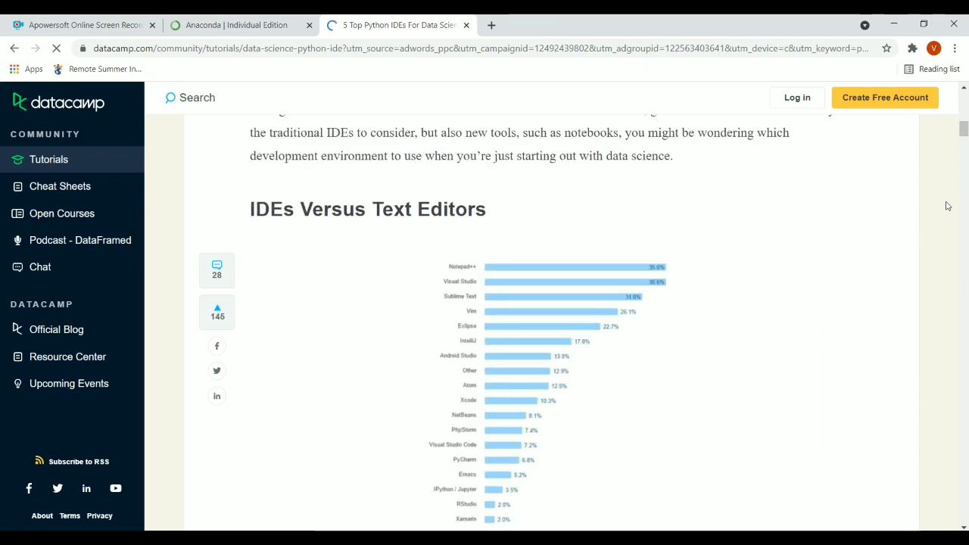
scroll(946, 206, "down", 1)
scroll(946, 206, "down", 1)
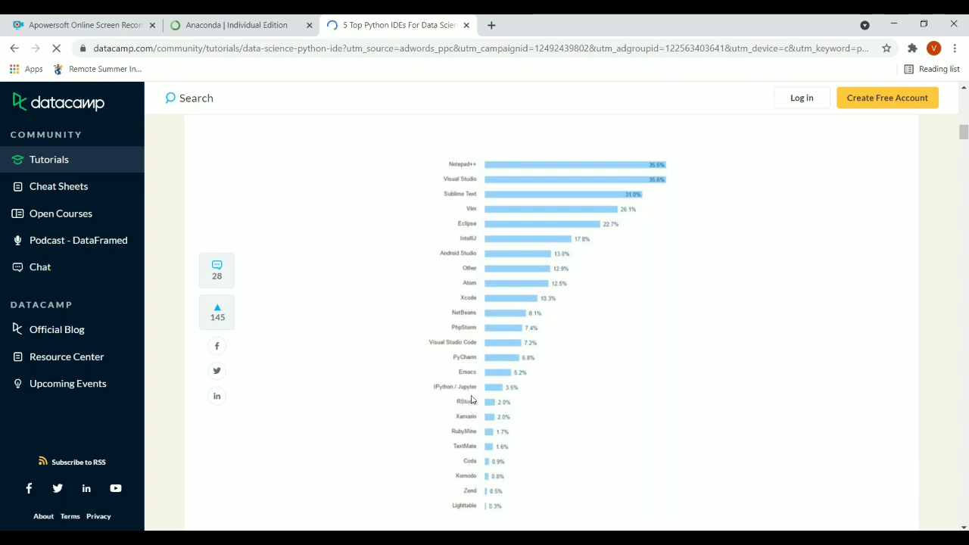
scroll(484, 291, "down", 3)
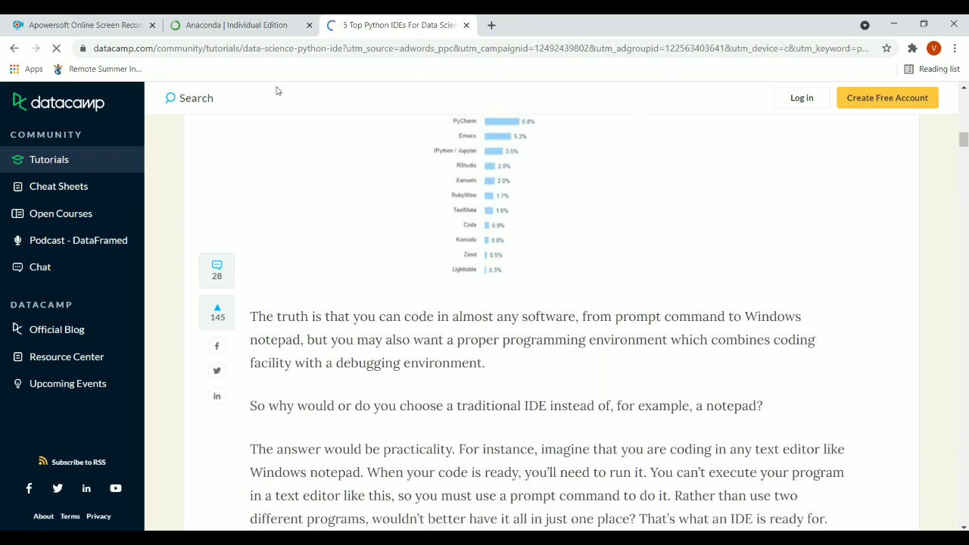
left_click(10, 51)
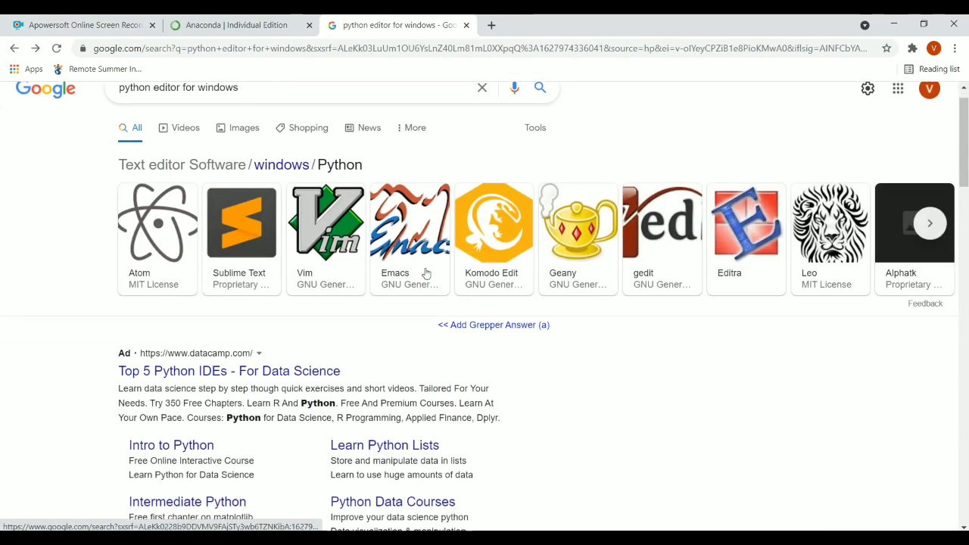
- Open Guru99's "10 BEST Python IDE | Python Editors for Windows, Linux & Mac" result and examine its table of top Python IDEs
scroll(426, 275, "down", 2)
scroll(426, 273, "down", 3)
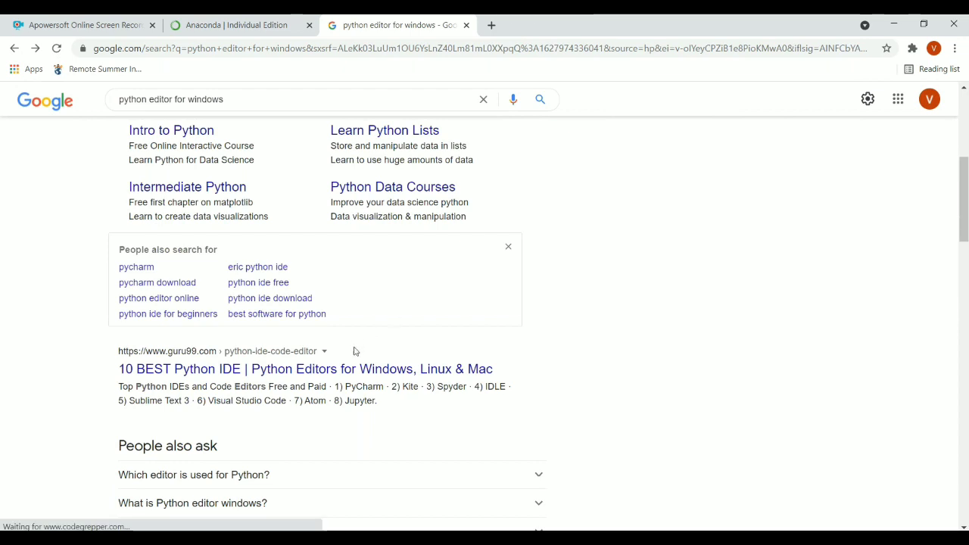
left_click(338, 371)
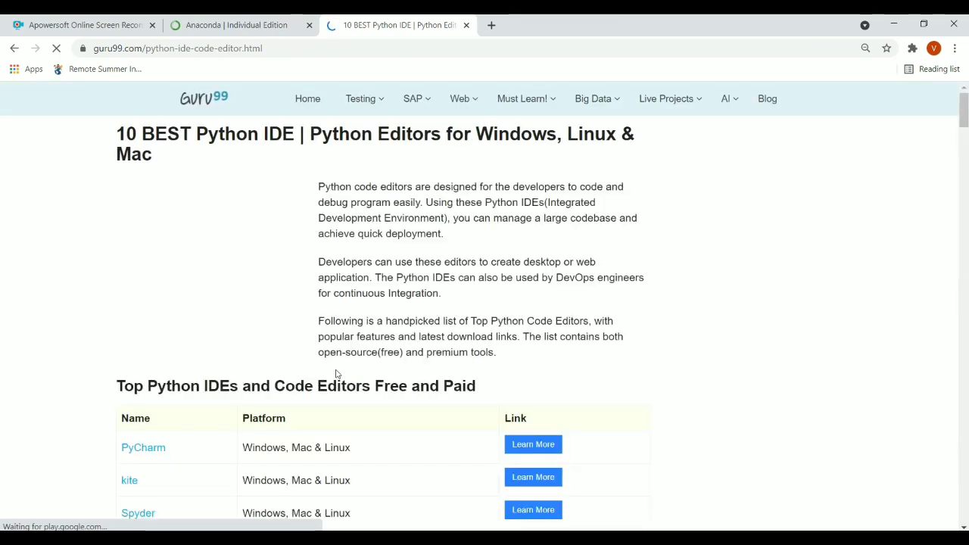
scroll(337, 374, "down", 1)
scroll(337, 374, "down", 3)
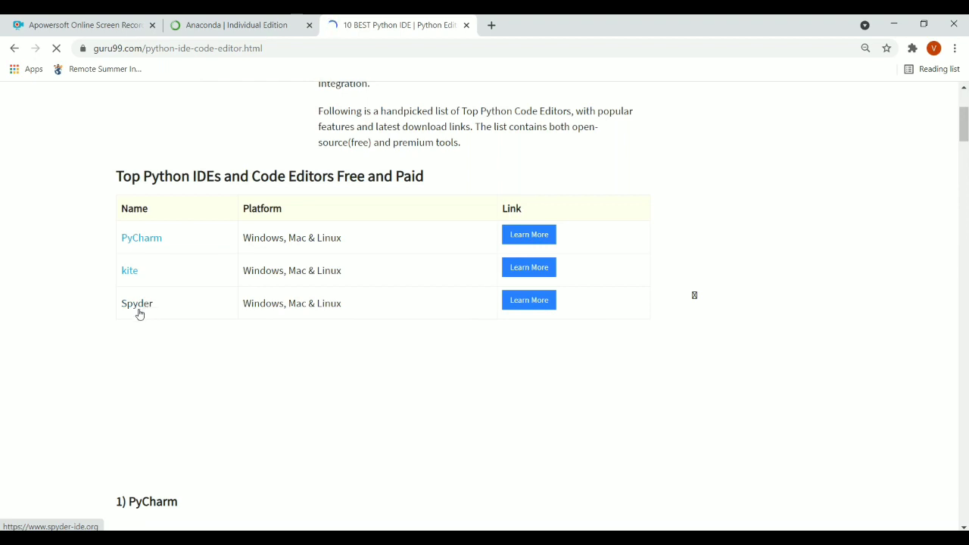
scroll(139, 313, "down", 3)
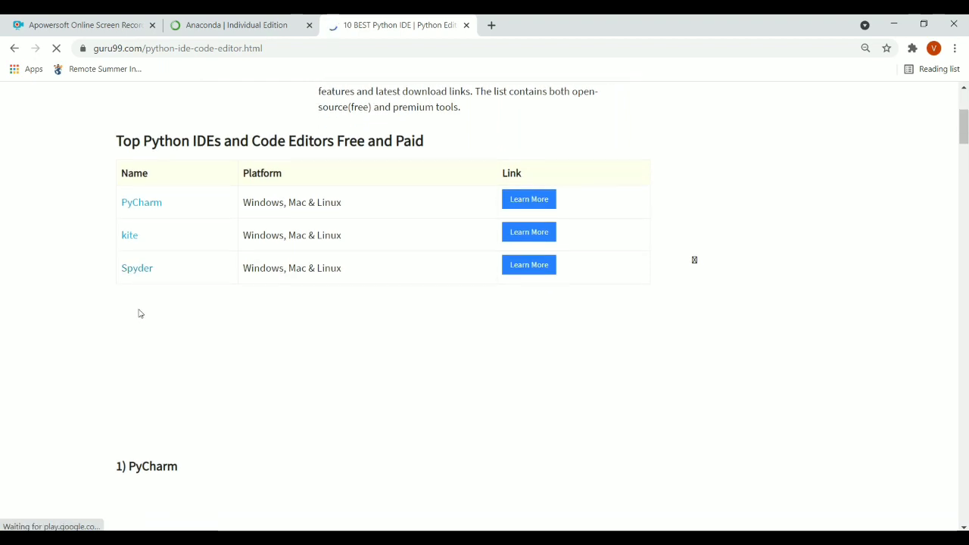
- Read the descriptions, prices and features of PyCharm, Kite and Spyder in the Guru99 article
scroll(139, 313, "down", 2)
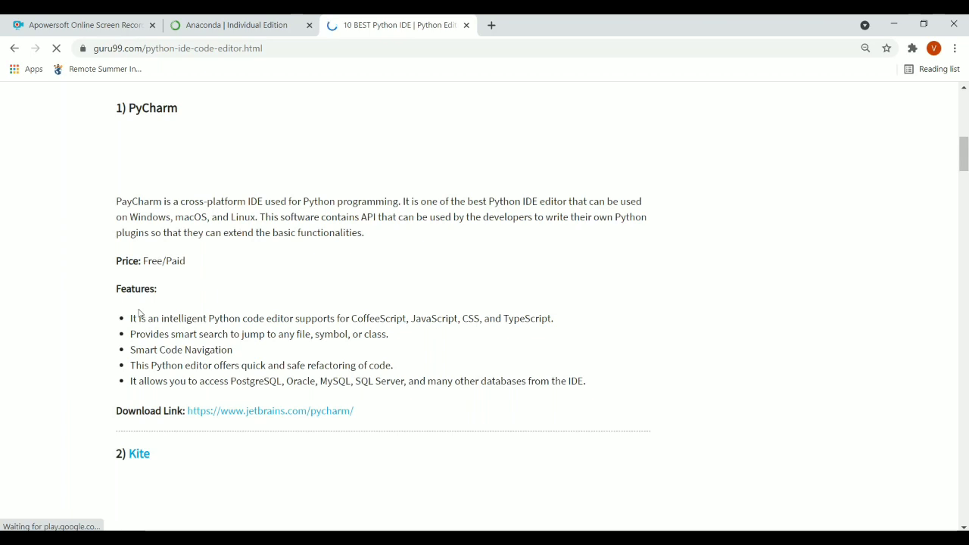
scroll(139, 314, "down", 1)
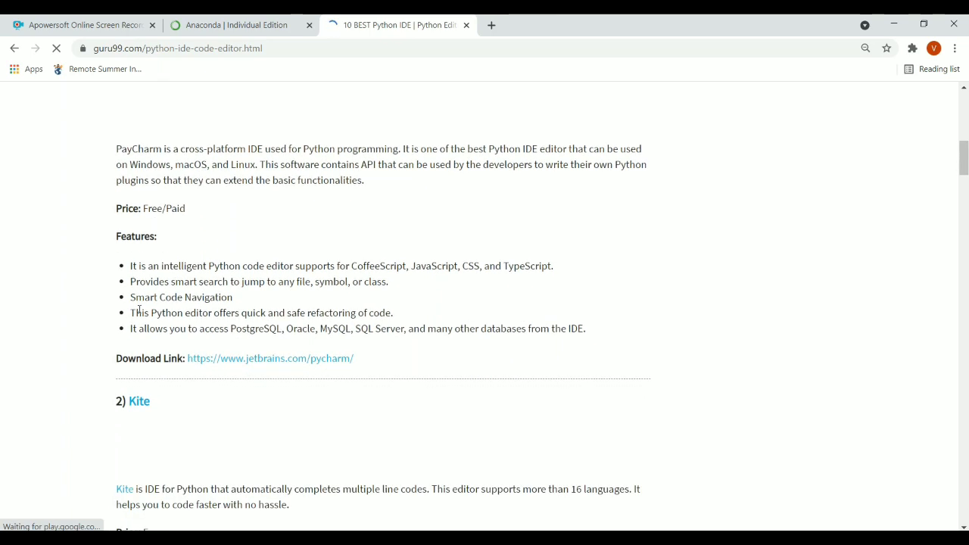
scroll(139, 310, "down", 1)
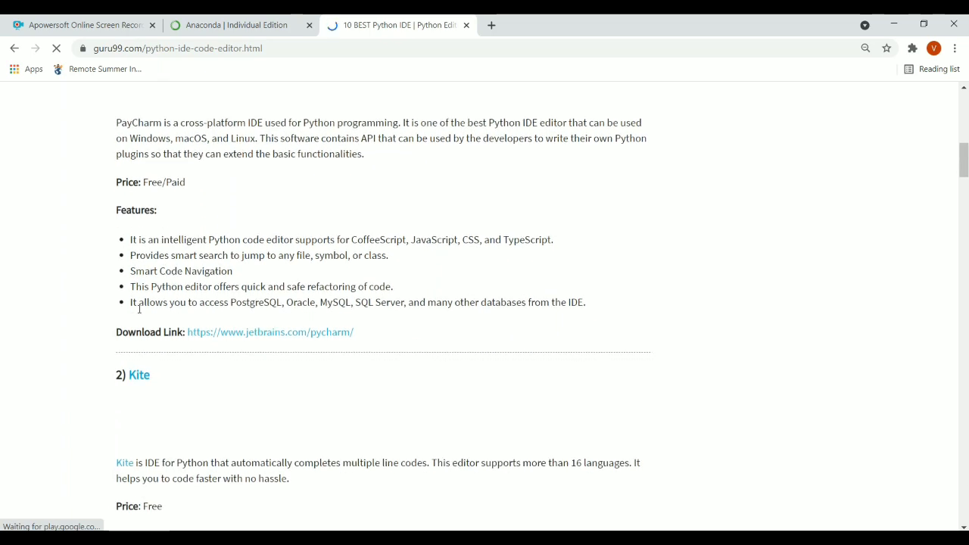
scroll(138, 310, "down", 3)
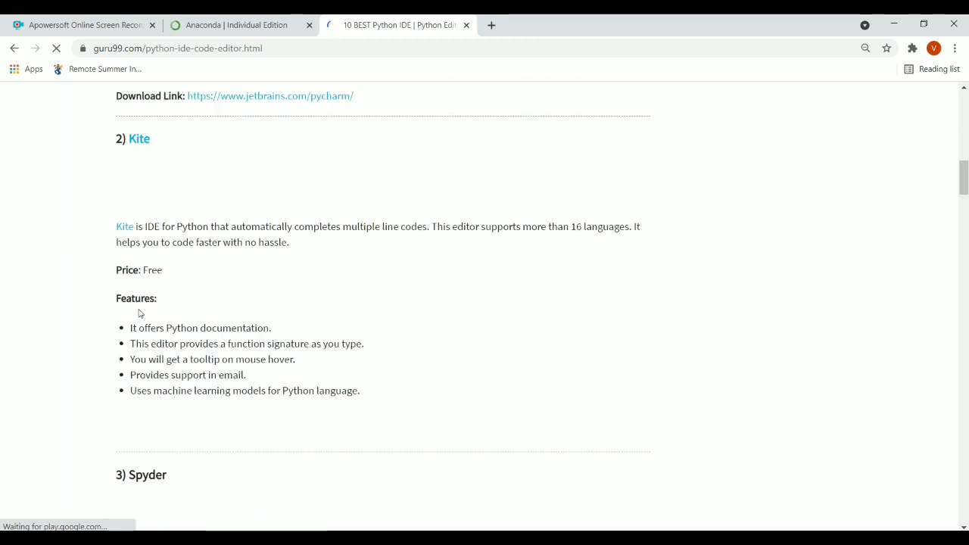
scroll(138, 313, "down", 2)
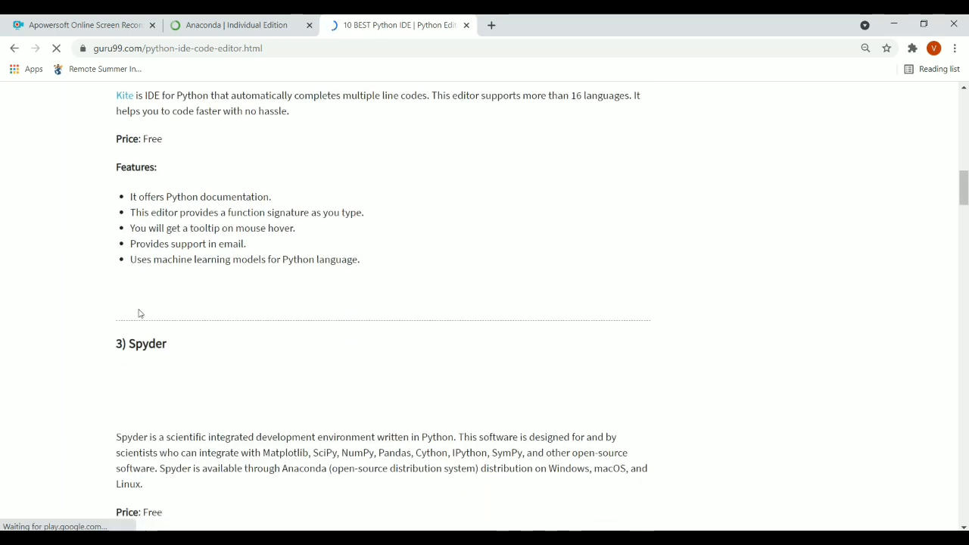
scroll(139, 313, "down", 2)
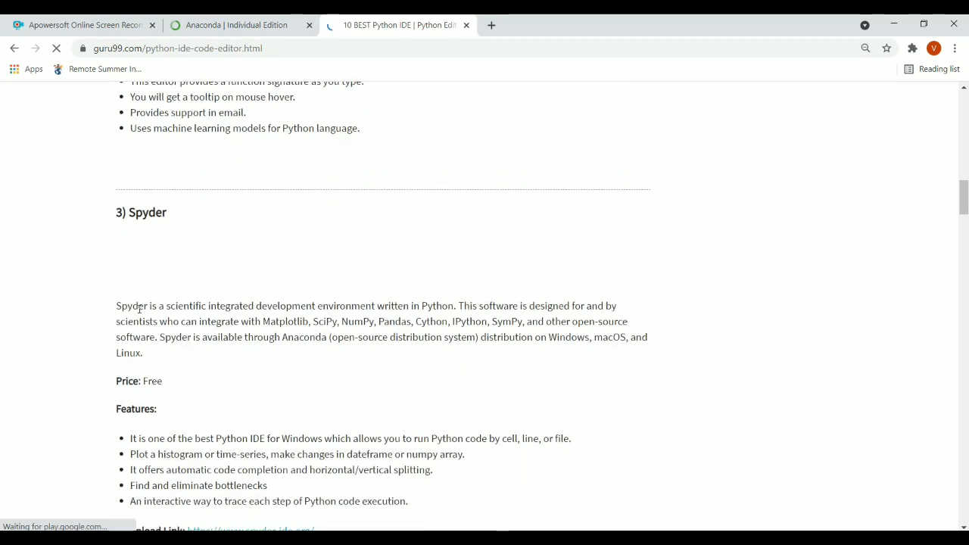
scroll(139, 310, "down", 2)
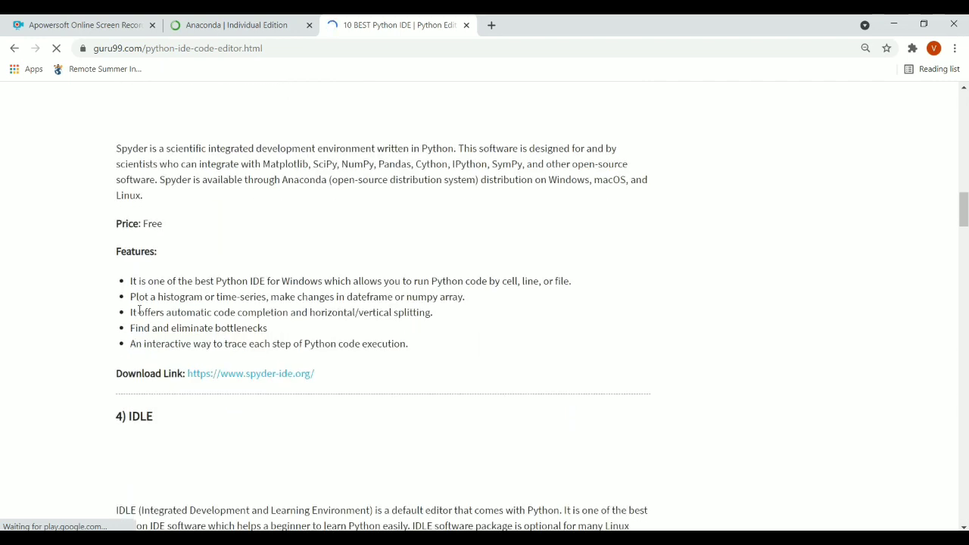
- Read the IDLE, Sublime Text 3 and Visual Studio Code entries in the Guru99 article, including their prices and features
scroll(140, 311, "down", 3)
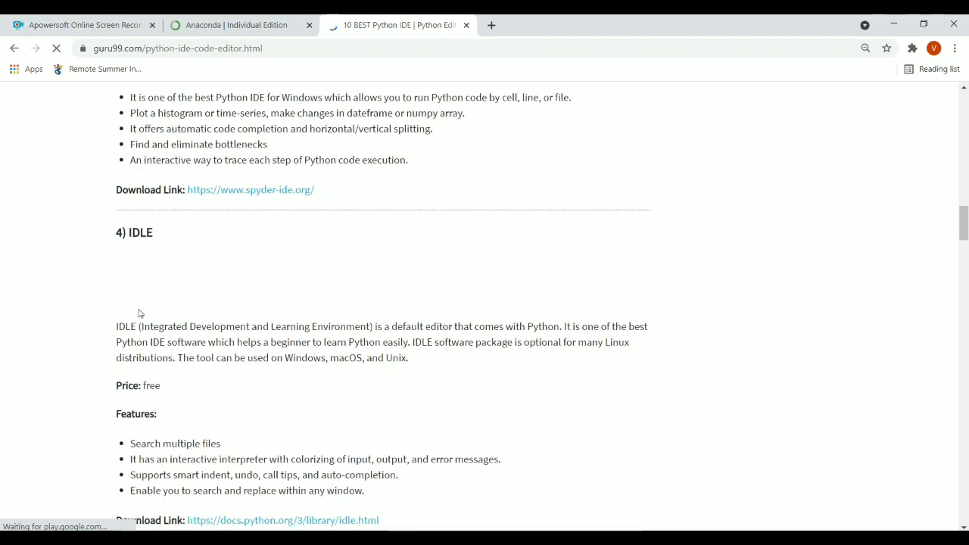
scroll(139, 311, "down", 1)
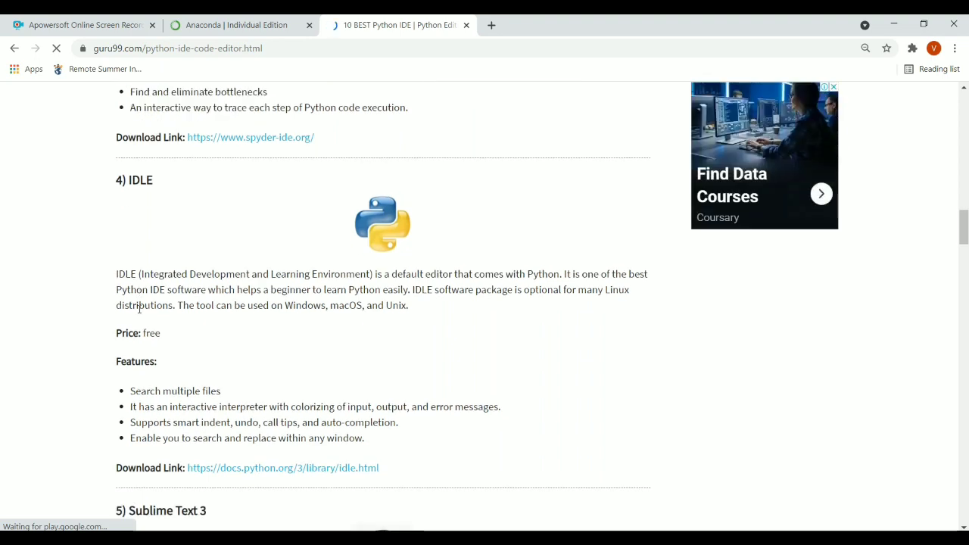
scroll(140, 309, "down", 3)
scroll(139, 310, "down", 1)
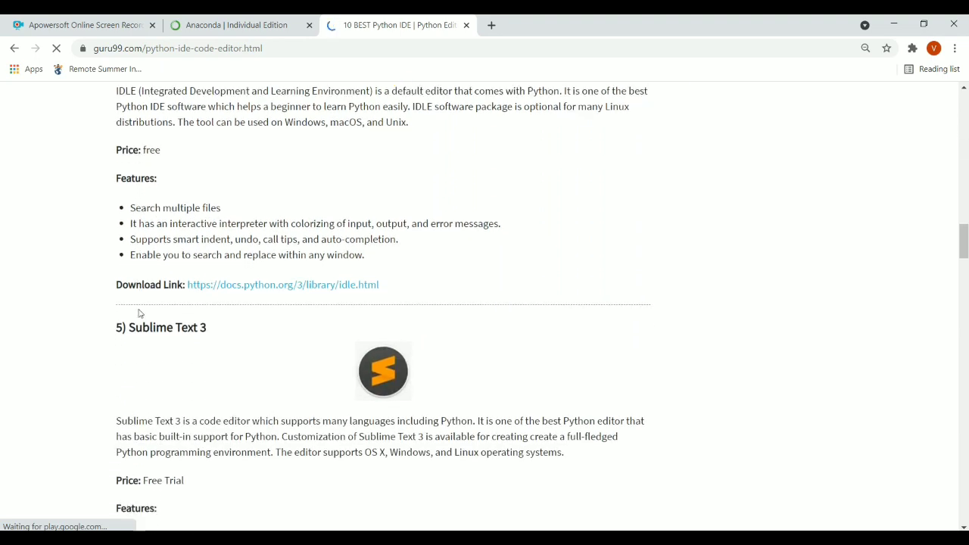
scroll(139, 313, "down", 1)
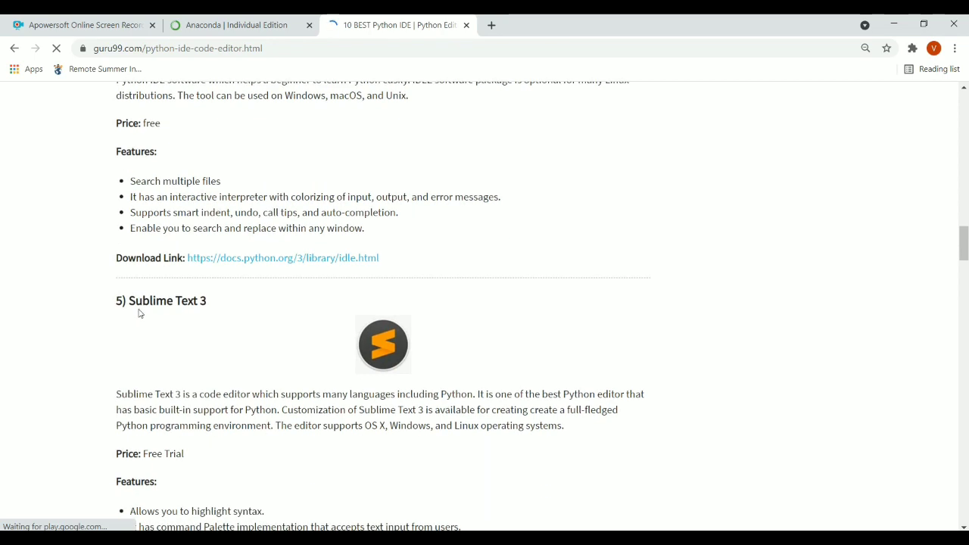
scroll(139, 312, "down", 1)
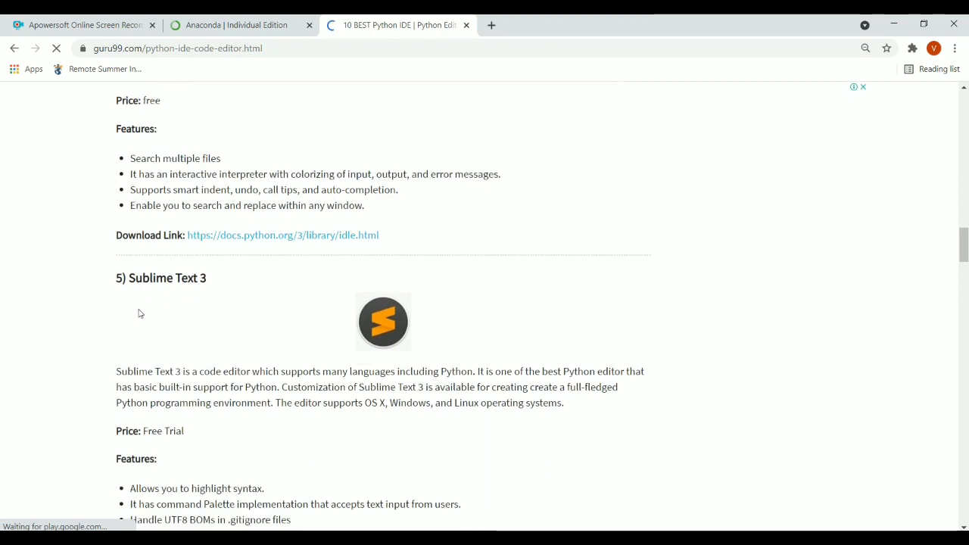
scroll(140, 313, "down", 2)
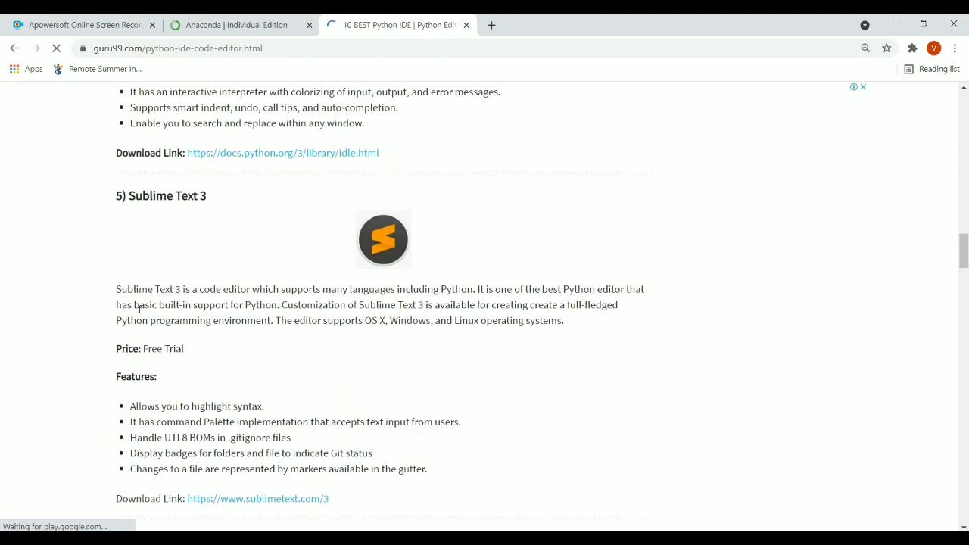
scroll(139, 312, "down", 1)
scroll(139, 312, "down", 1)
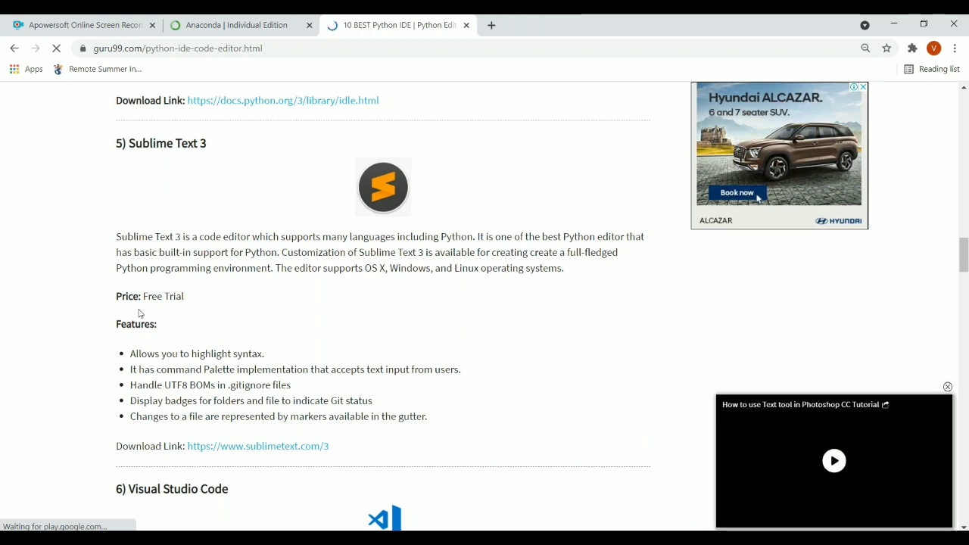
scroll(139, 312, "down", 3)
scroll(140, 310, "down", 1)
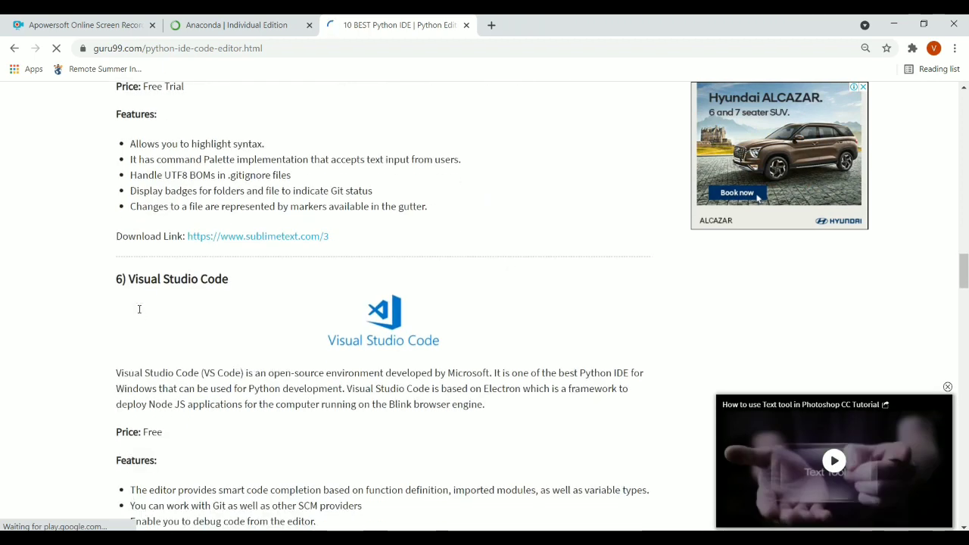
scroll(139, 313, "down", 4)
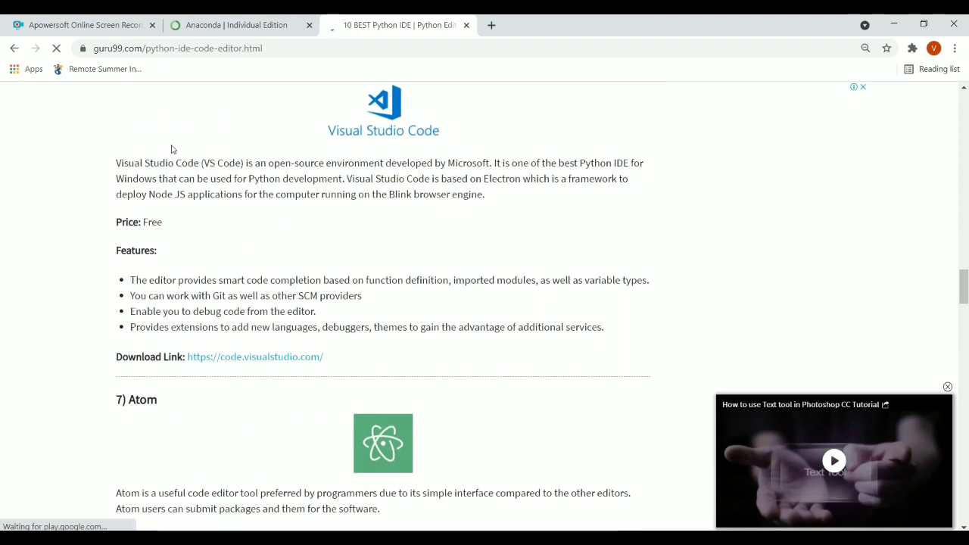
- Close the Guru99 article and review the machine learning packages and Anaconda Navigator sections of the Anaconda Individual Edition page
left_click(465, 25)
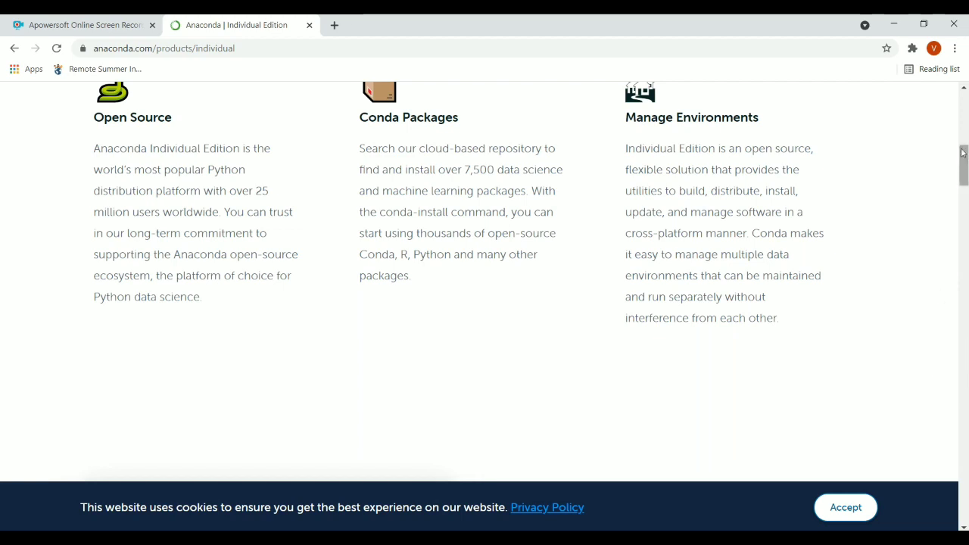
left_click(966, 201)
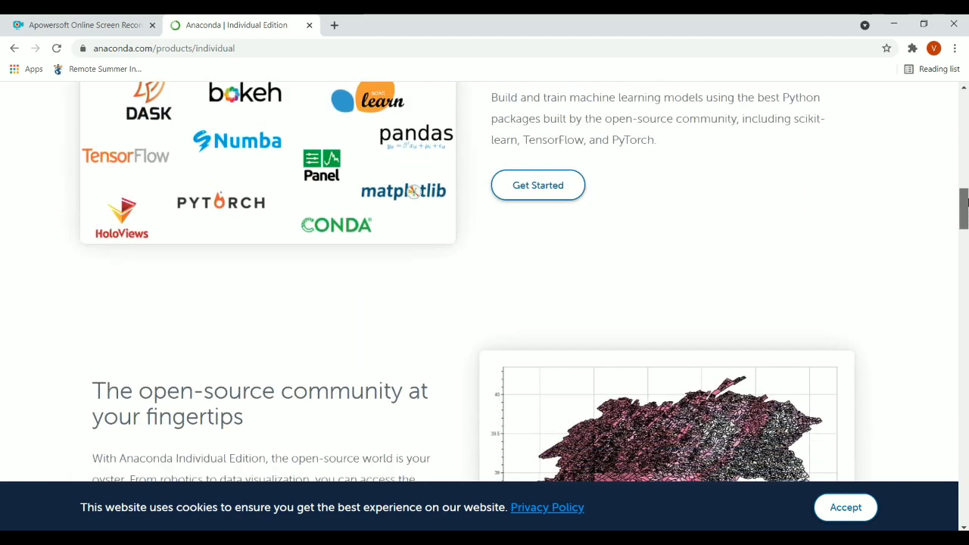
left_click_drag(966, 200, 967, 193)
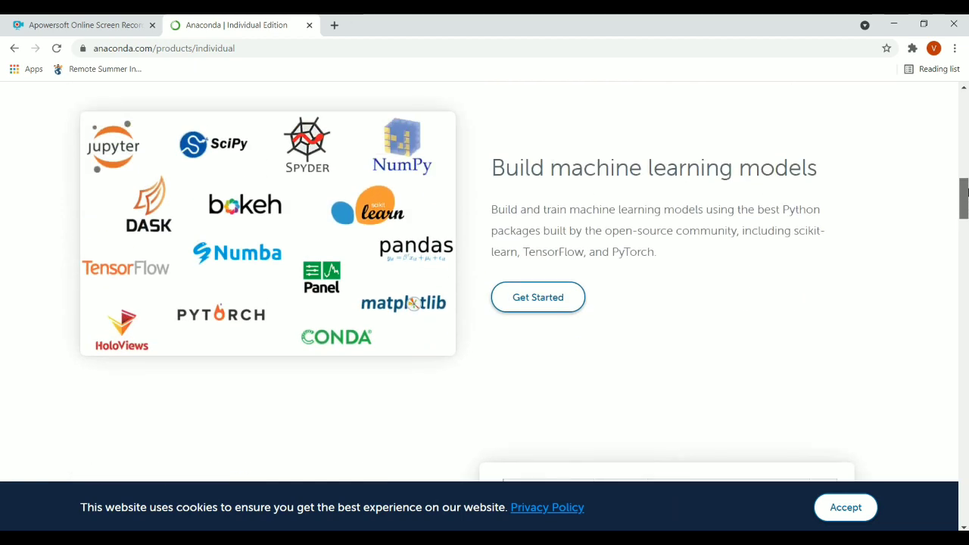
left_click_drag(967, 193, 966, 248)
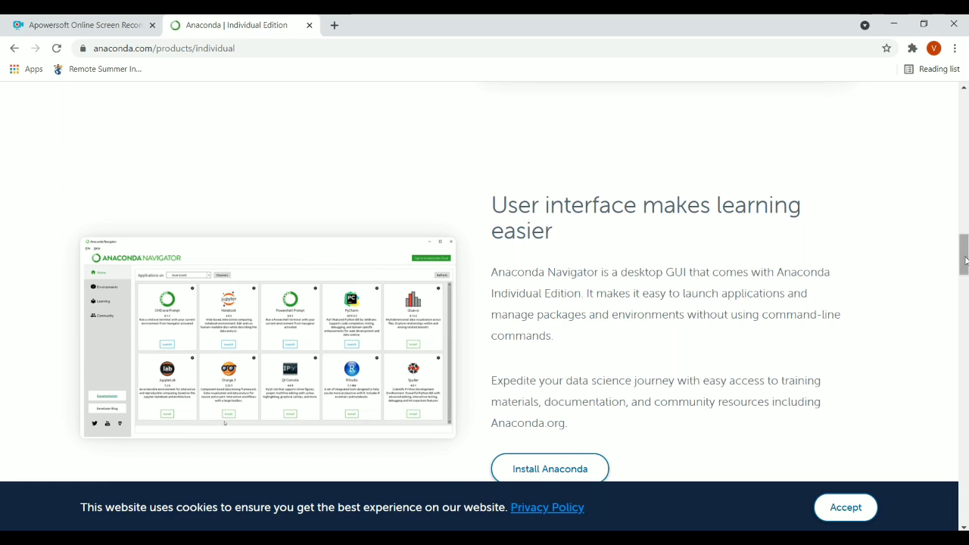
left_click_drag(964, 260, 965, 133)
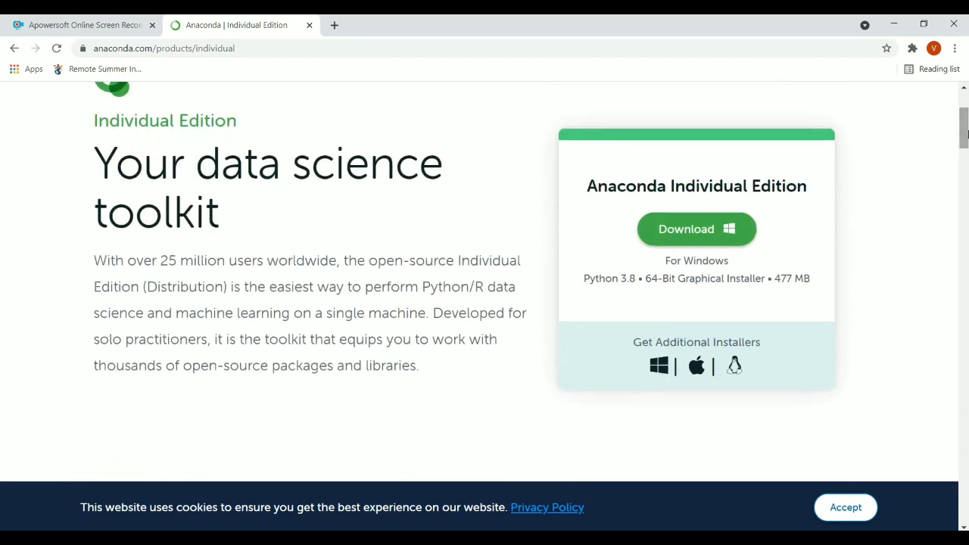
- Go back to the Anaconda search results, skim the "Installation — Anaconda documentation" page to its end, and return to the results
left_click(14, 49)
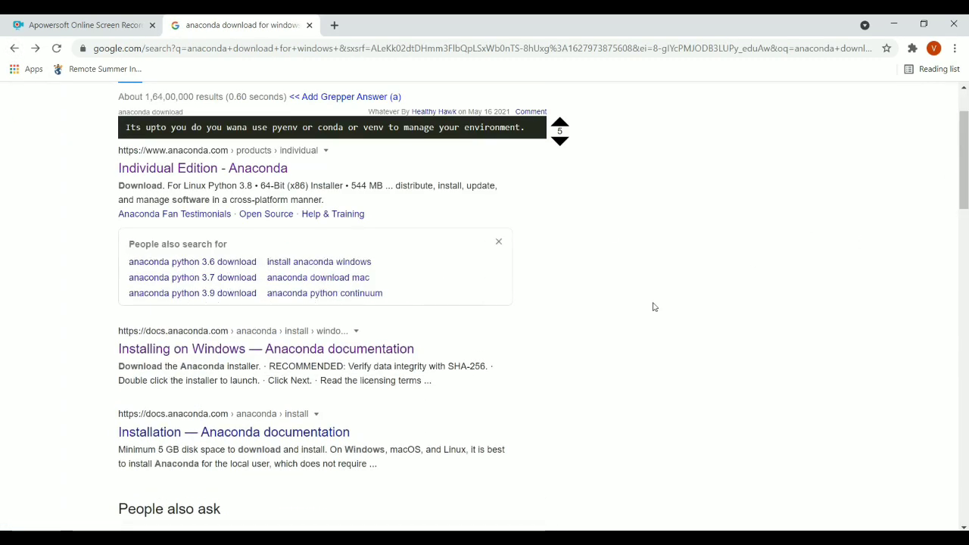
left_click(291, 438)
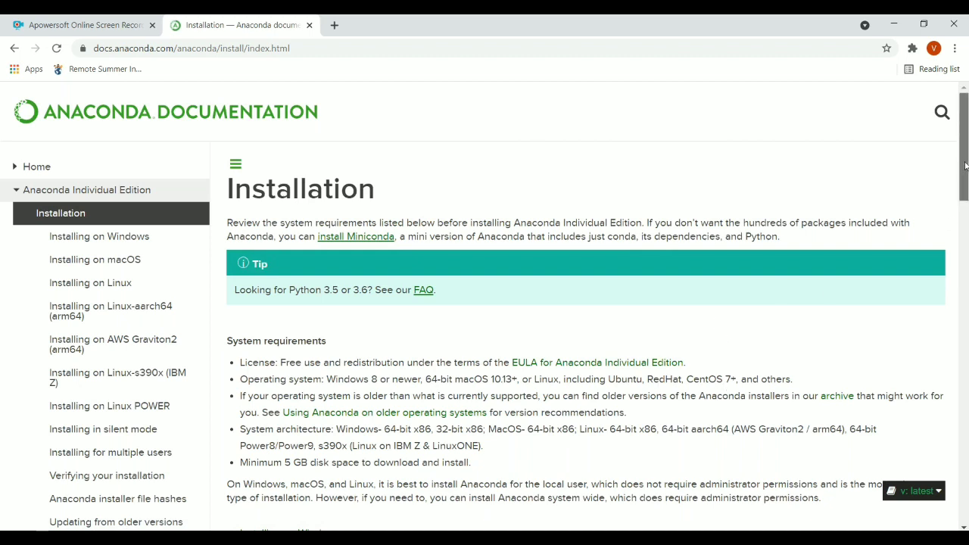
left_click_drag(965, 161, 967, 488)
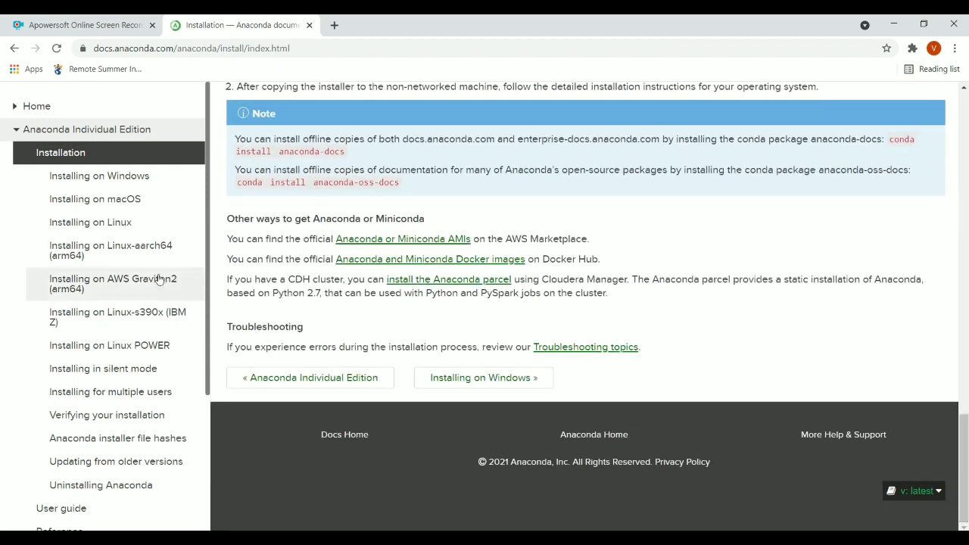
left_click(15, 48)
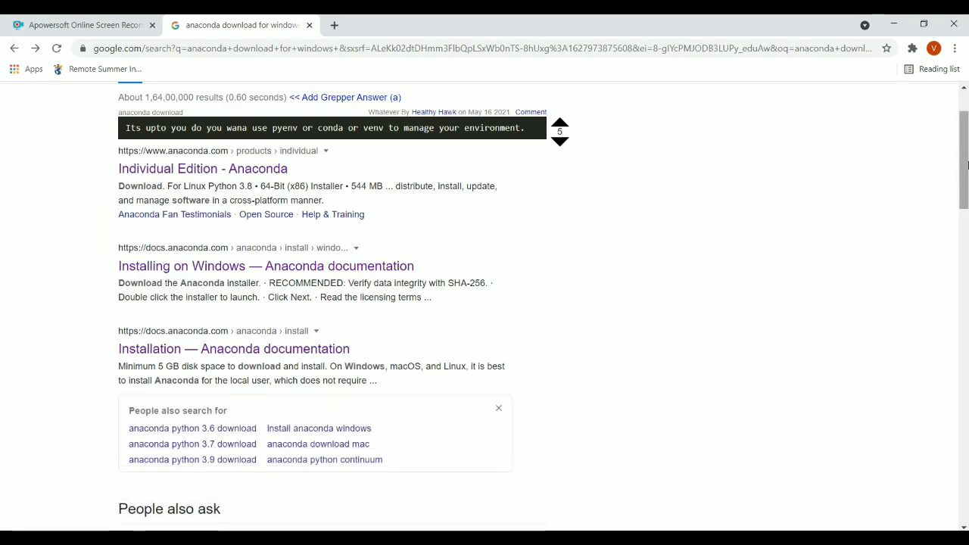
- Open the "Python :: Anaconda.org" result, examine its package details and conda installers, and return to the search results
left_click_drag(964, 165, 966, 296)
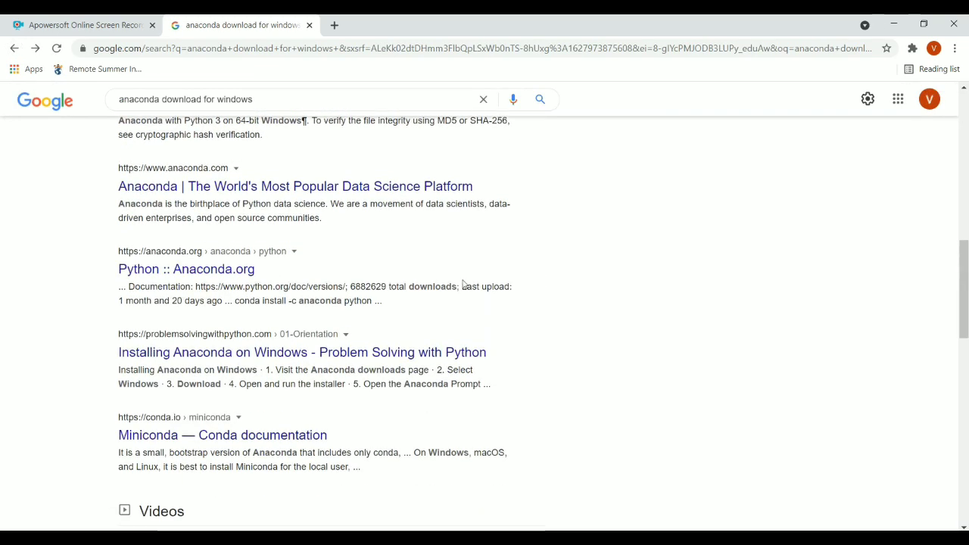
left_click(221, 277)
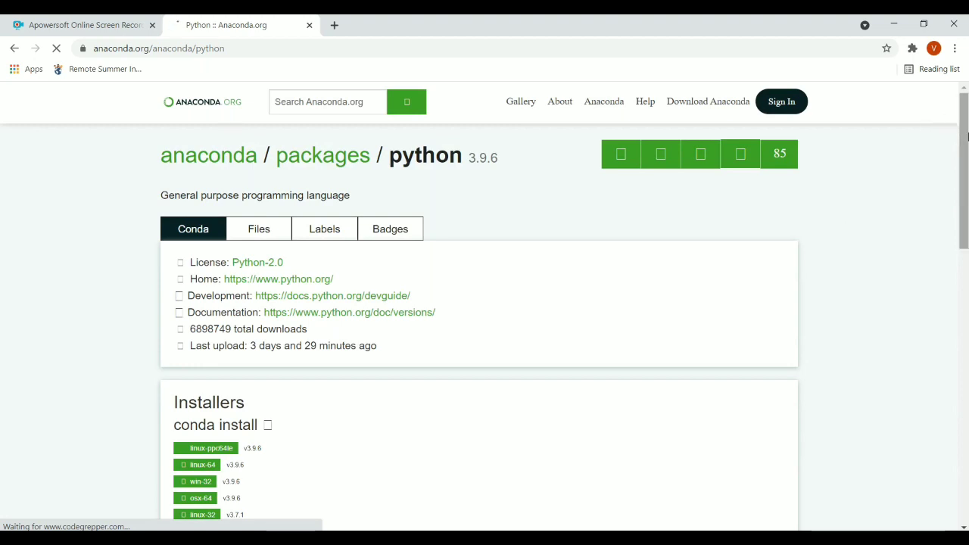
left_click_drag(966, 135, 966, 225)
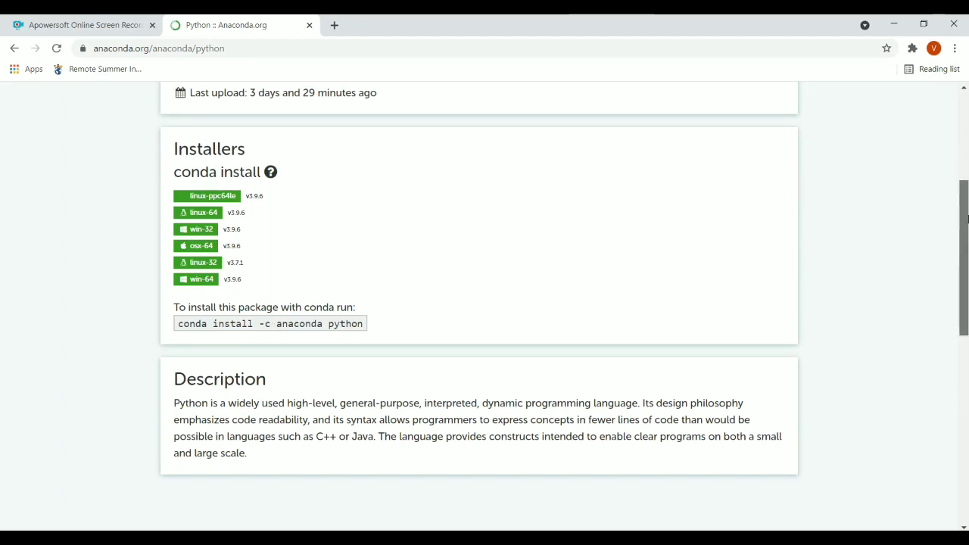
left_click_drag(966, 218, 966, 146)
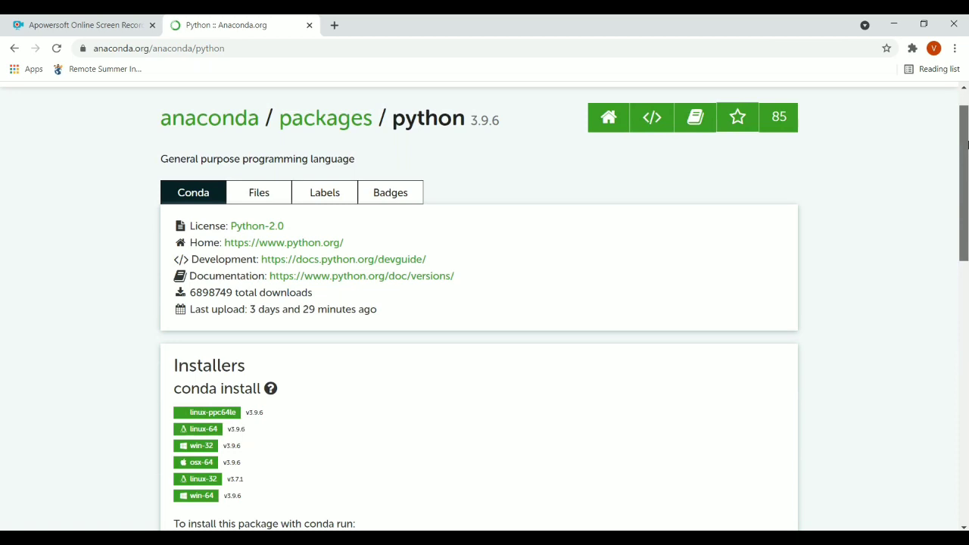
left_click_drag(967, 145, 964, 109)
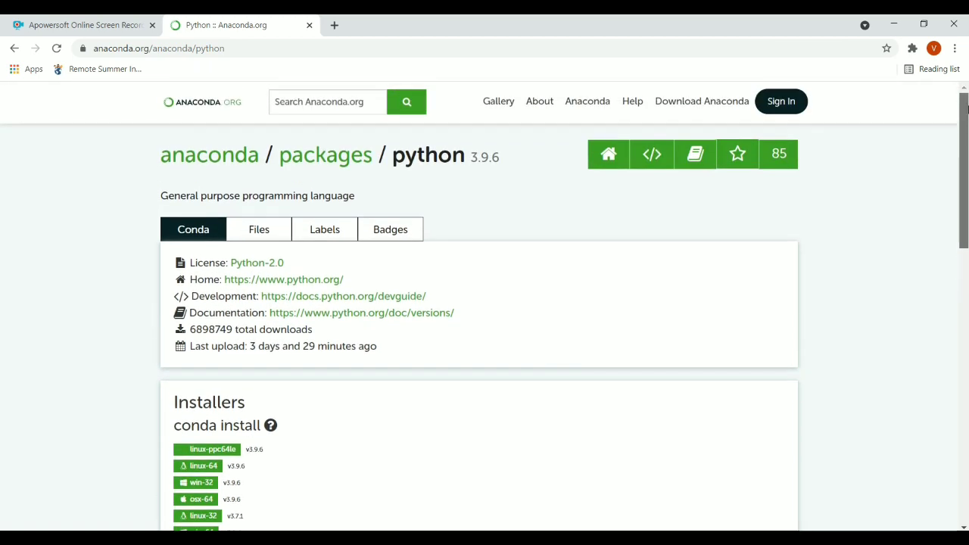
left_click(14, 49)
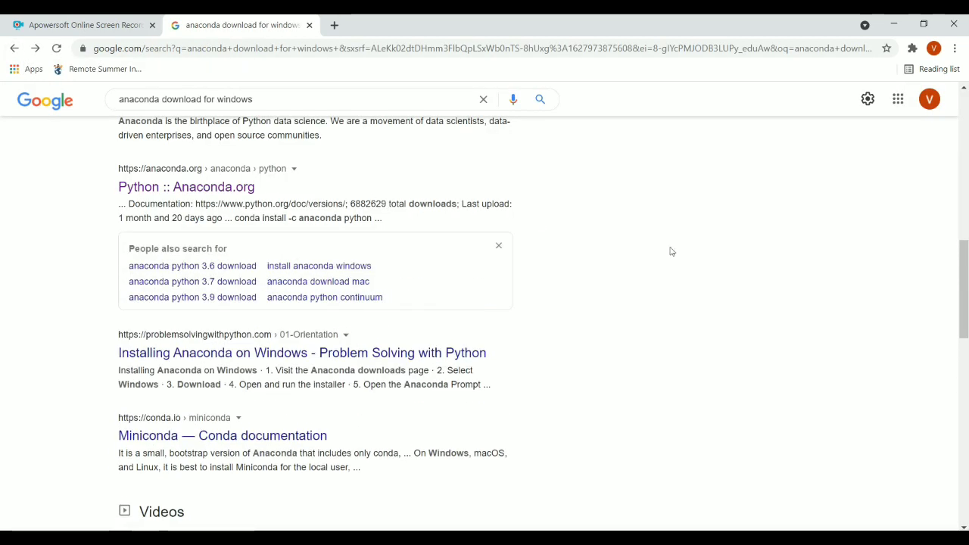
- Search Google for "install pycharm on windows" and open the JetBrains "Download PyCharm" result
scroll(966, 176, "up", 5)
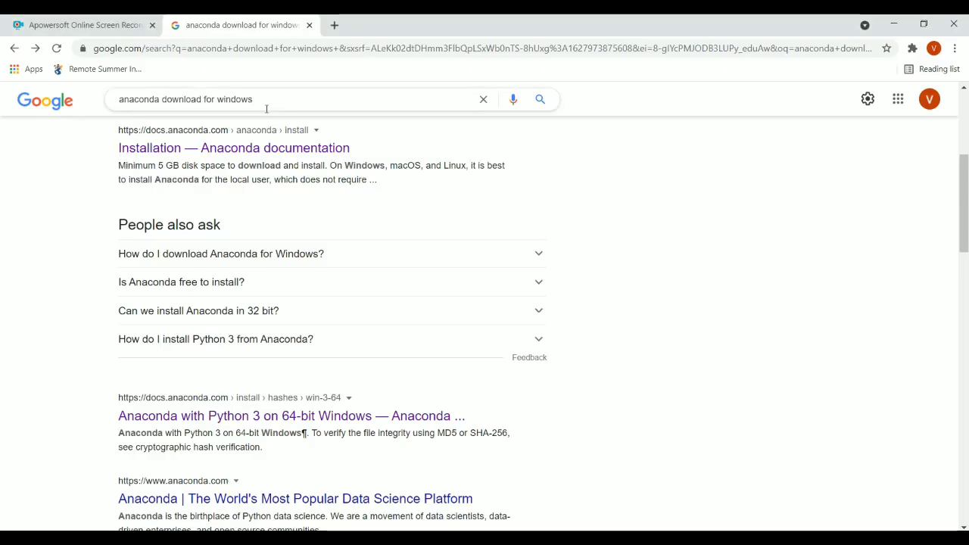
double_click(254, 100)
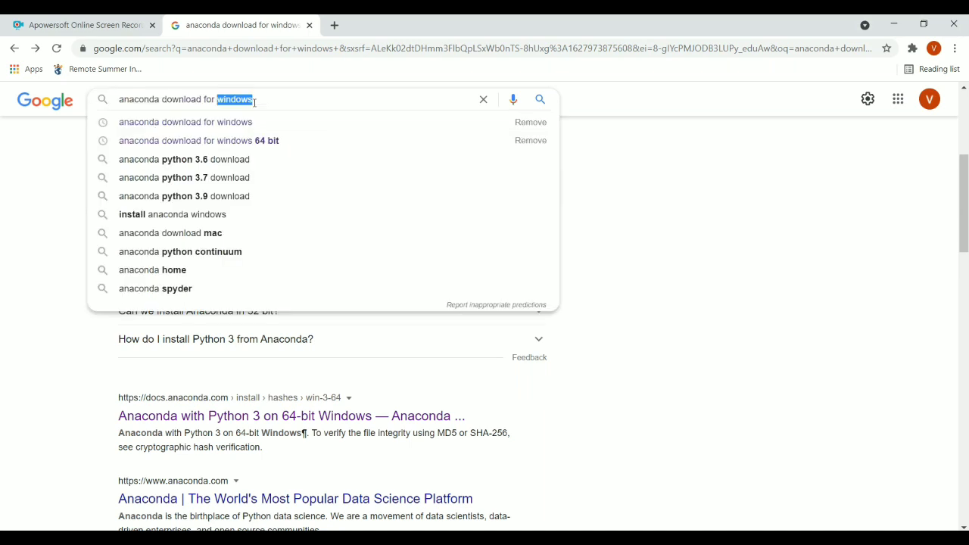
triple_click(254, 101)
type("ins")
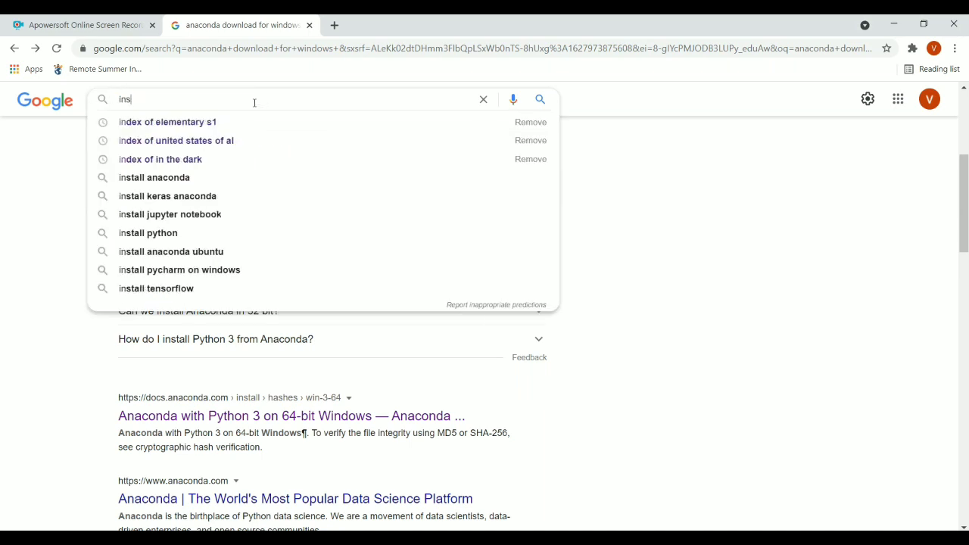
type("tall pych")
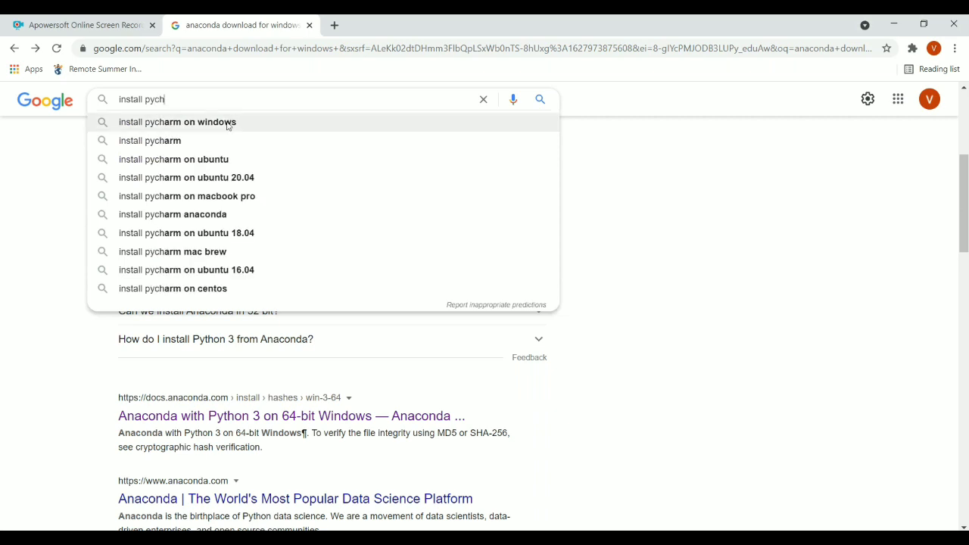
left_click(227, 123)
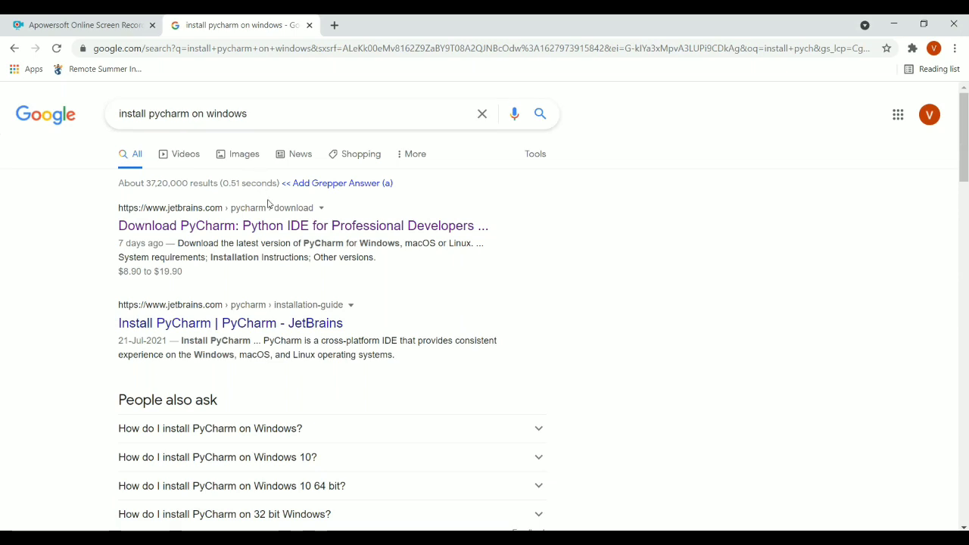
left_click(284, 230)
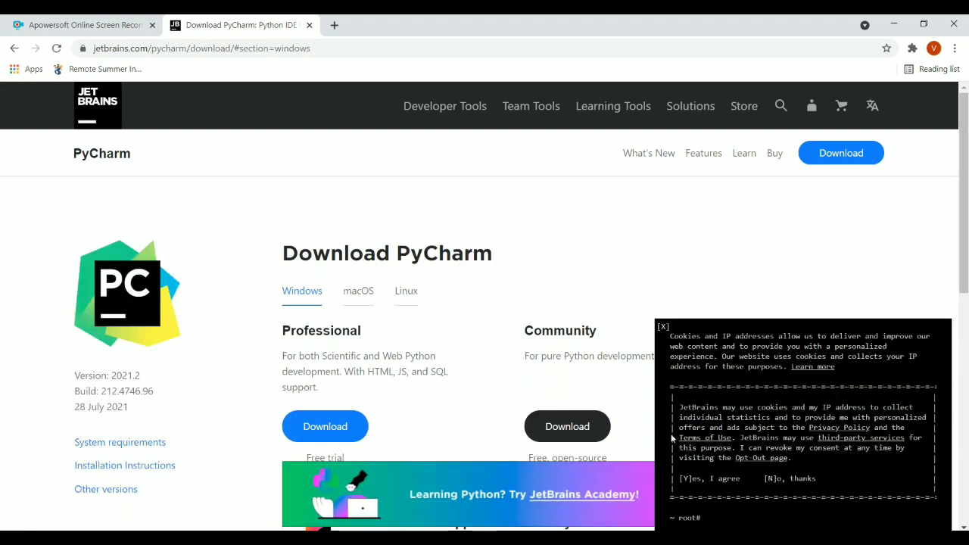
- Dismiss the cookie notice and the JetBrains Academy banner, and review the Professional and Community editions on the PyCharm download page
left_click(663, 327)
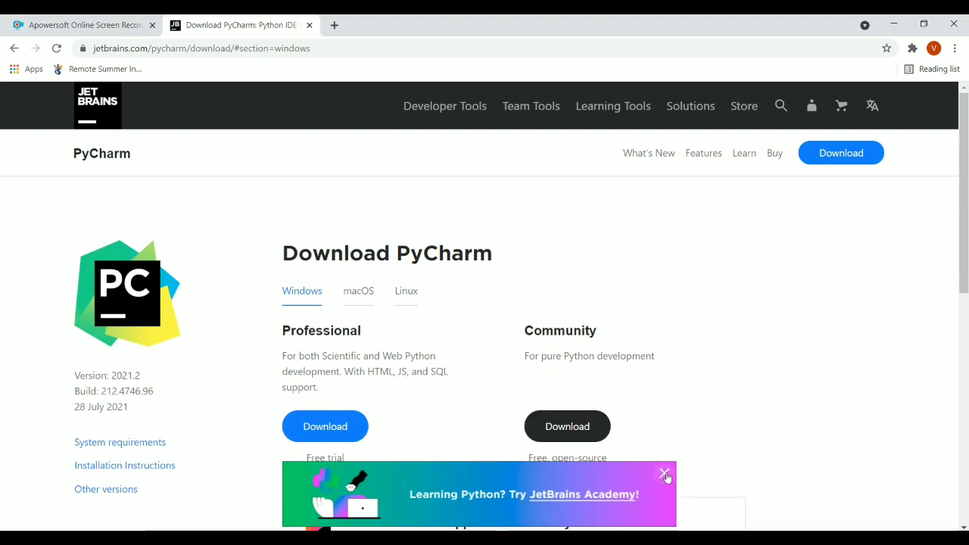
left_click(665, 476)
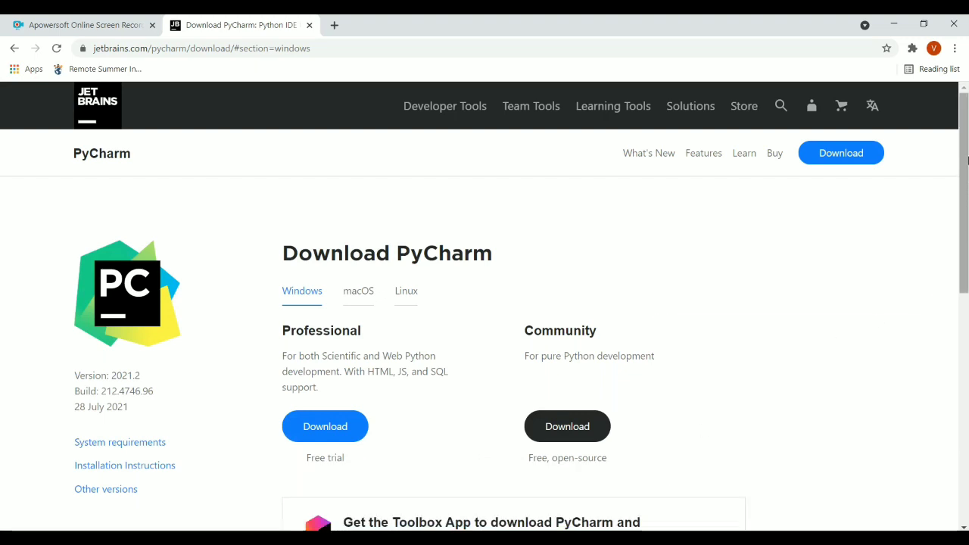
left_click_drag(967, 158, 967, 218)
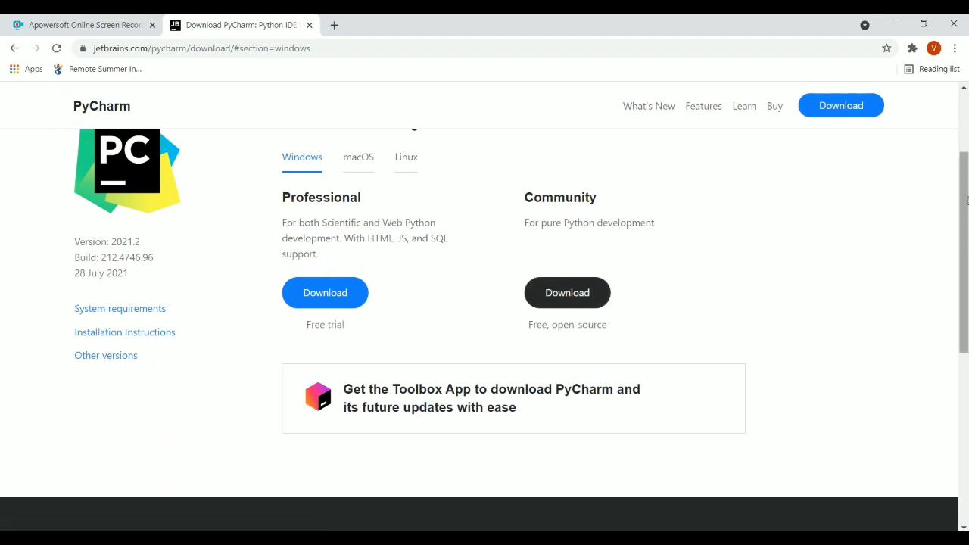
scroll(967, 227, "down", 2)
scroll(966, 171, "up", 3)
left_click_drag(967, 171, 967, 138)
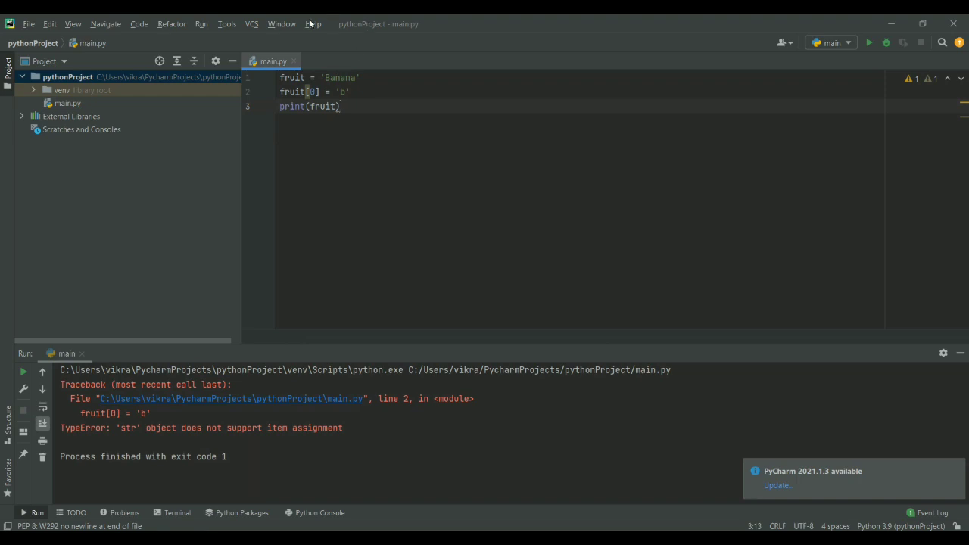
left_click(288, 25)
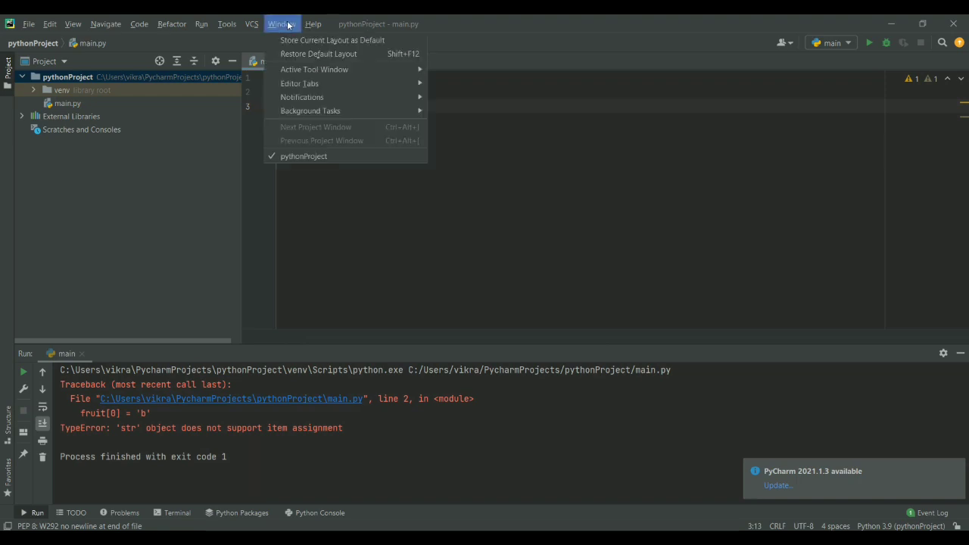
mouse_move(251, 24)
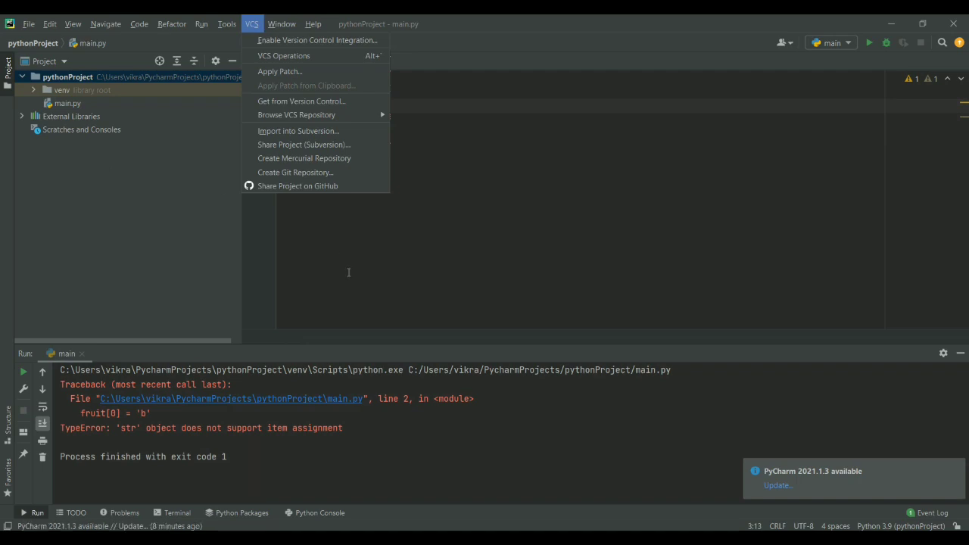
left_click(498, 247)
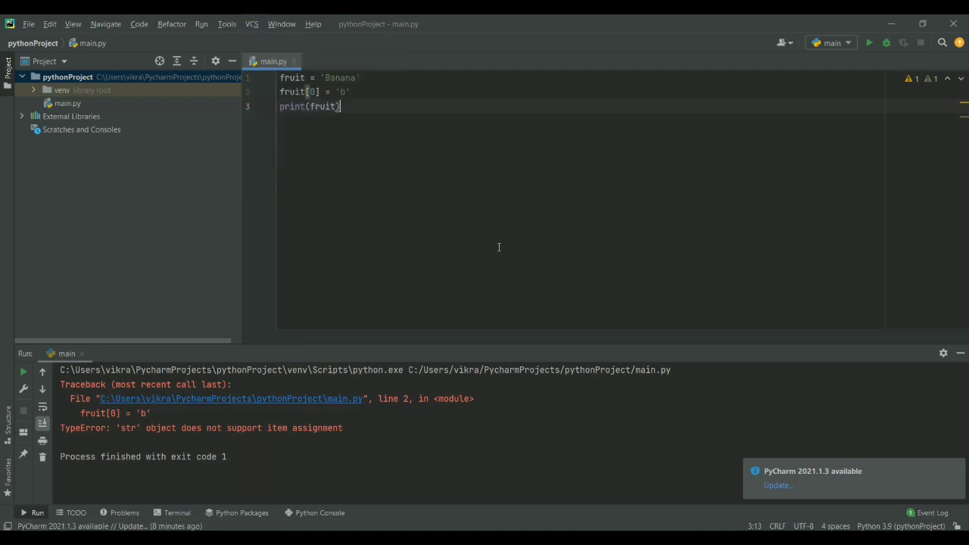
left_click(10, 25)
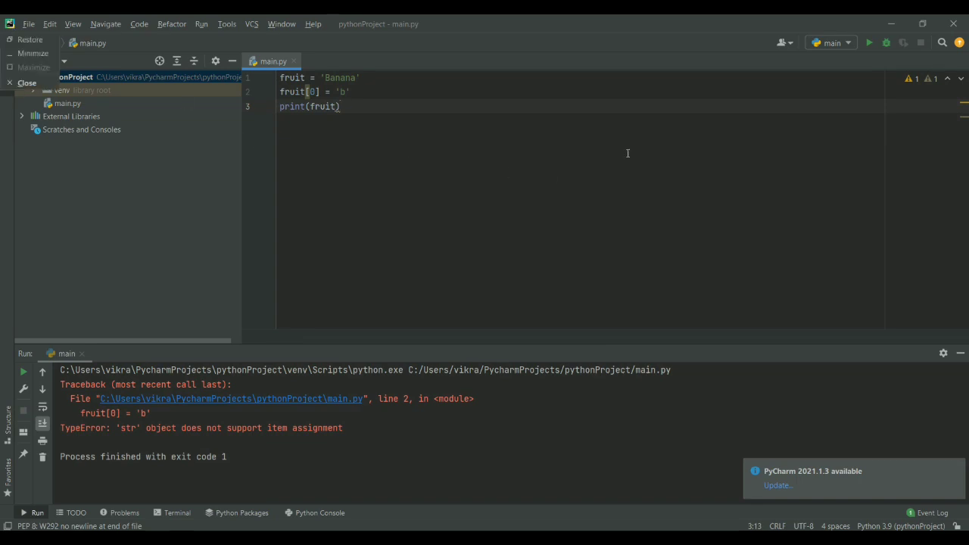
left_click(384, 143)
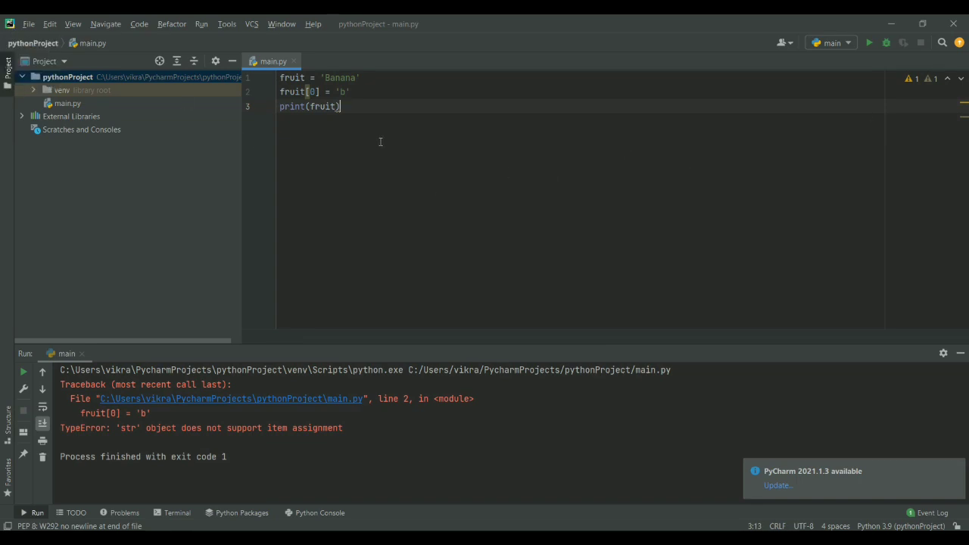
key("shift+Home")
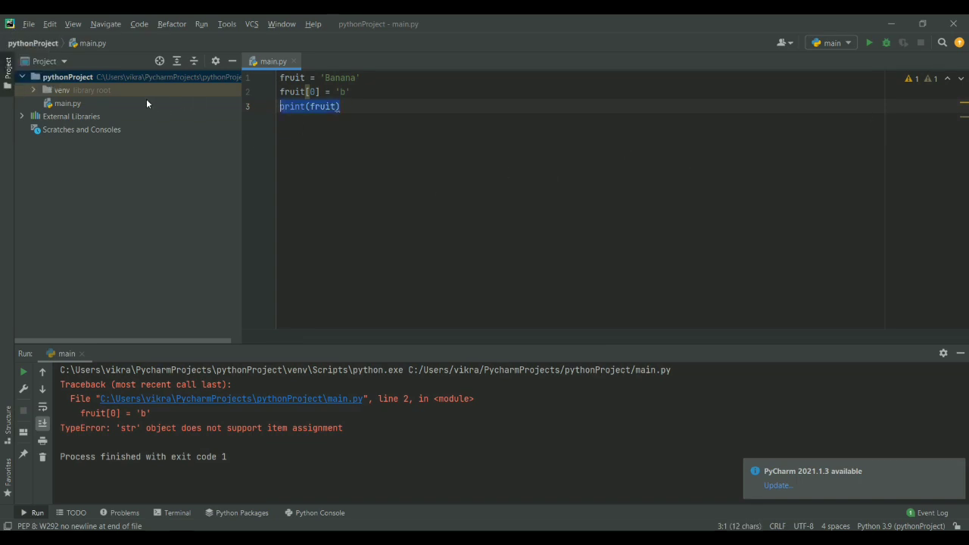
- Create a new PyCharm project named firstproject with a new Virtualenv environment and open it in a new window
left_click(23, 26)
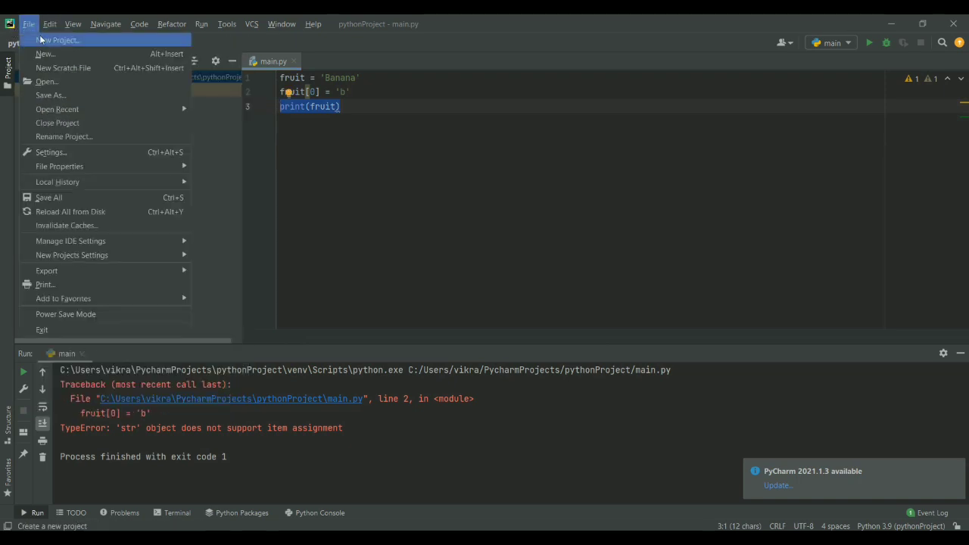
left_click(46, 40)
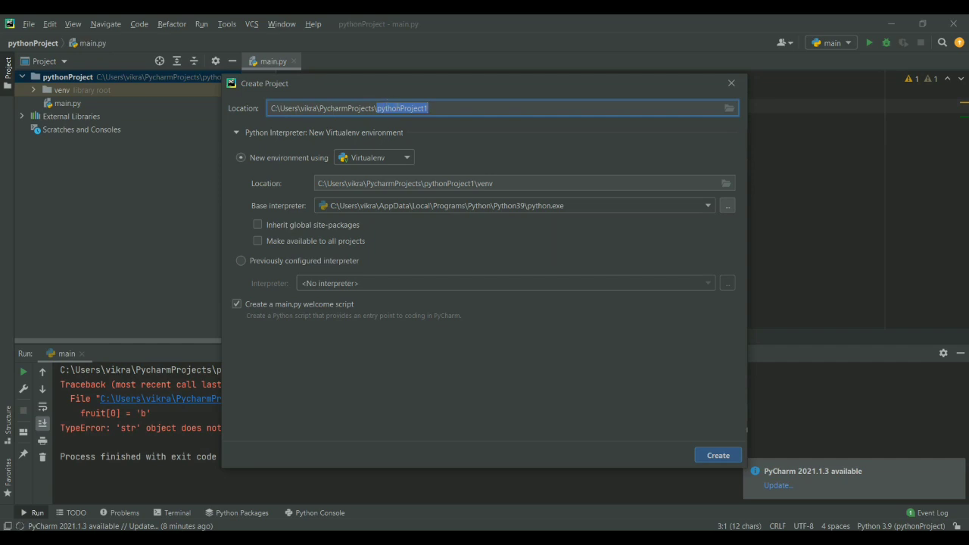
type("fi")
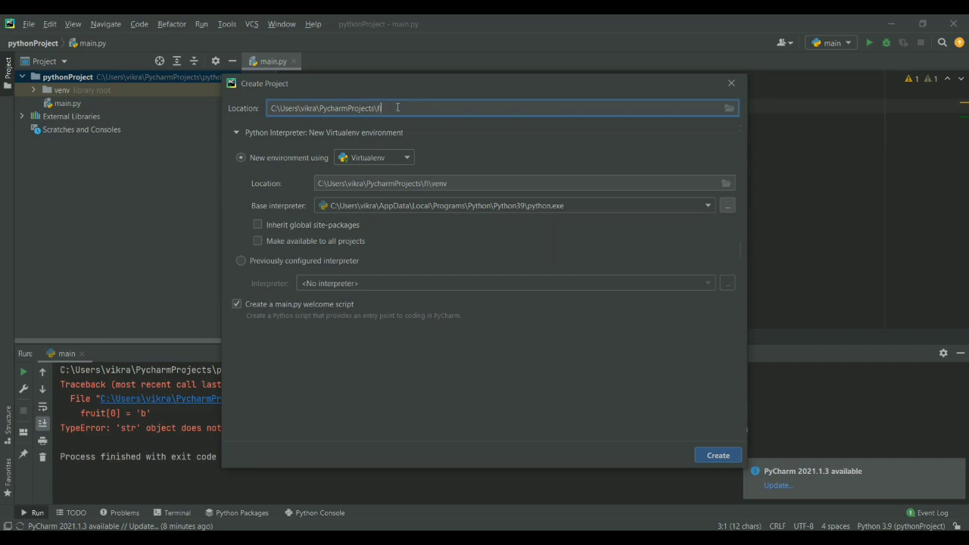
type("rstproject")
key("Return")
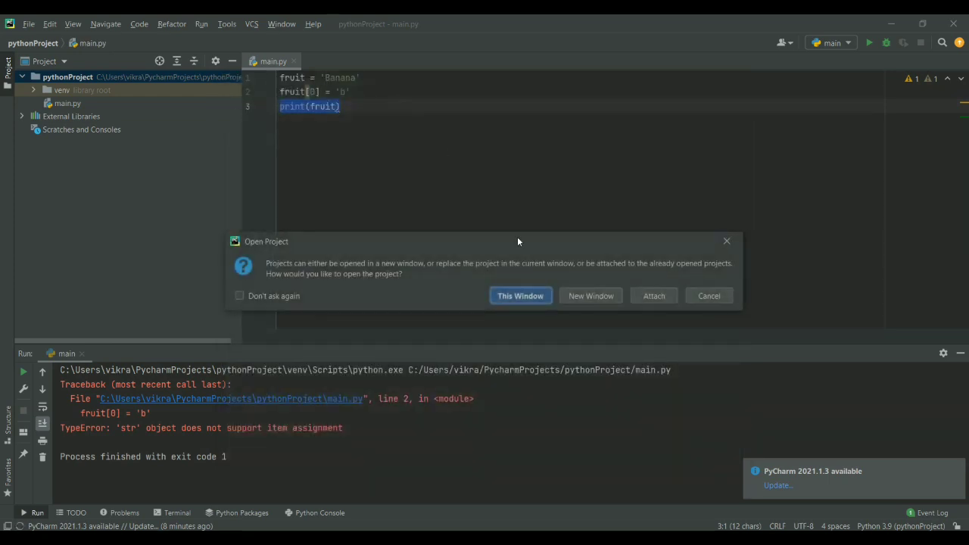
left_click(576, 296)
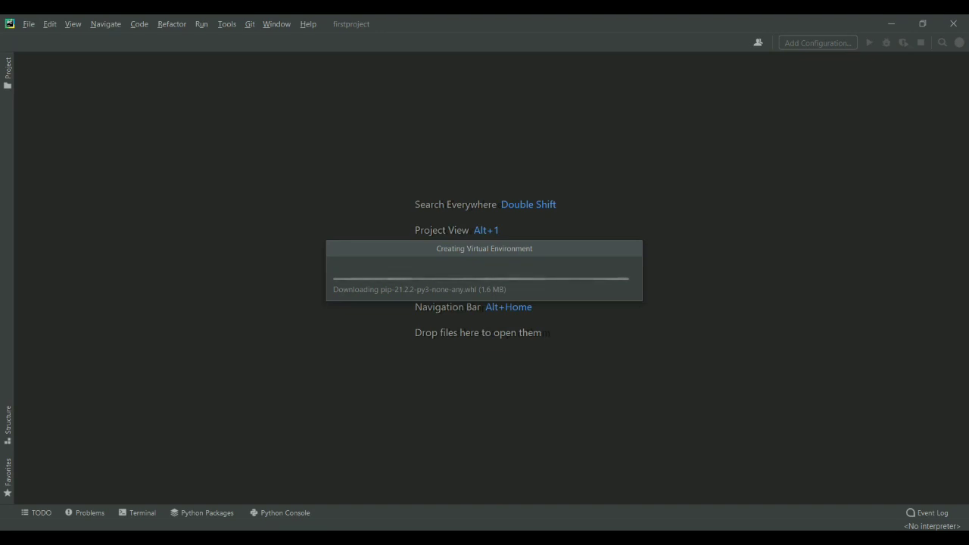
- Switch to Chrome, open the downloads list, and check the progress of the Anaconda3-2021.05-Windows-x86_64.exe download after reloading the page
mouse_move(433, 539)
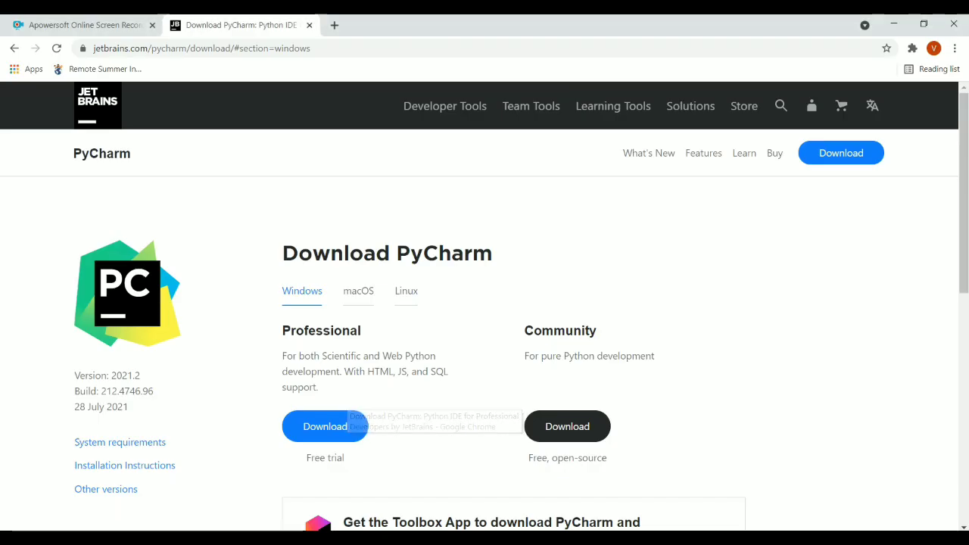
left_click(434, 485)
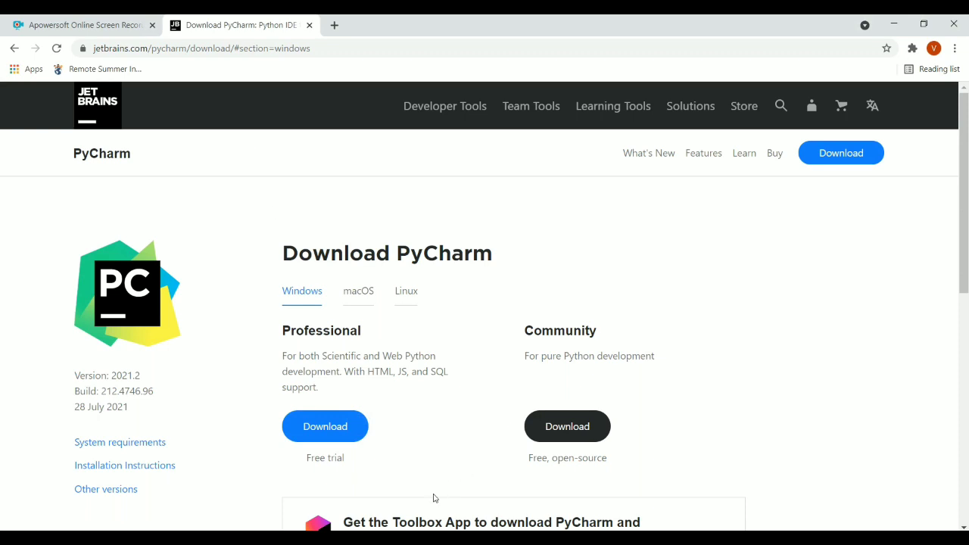
left_click(955, 49)
left_click(849, 135)
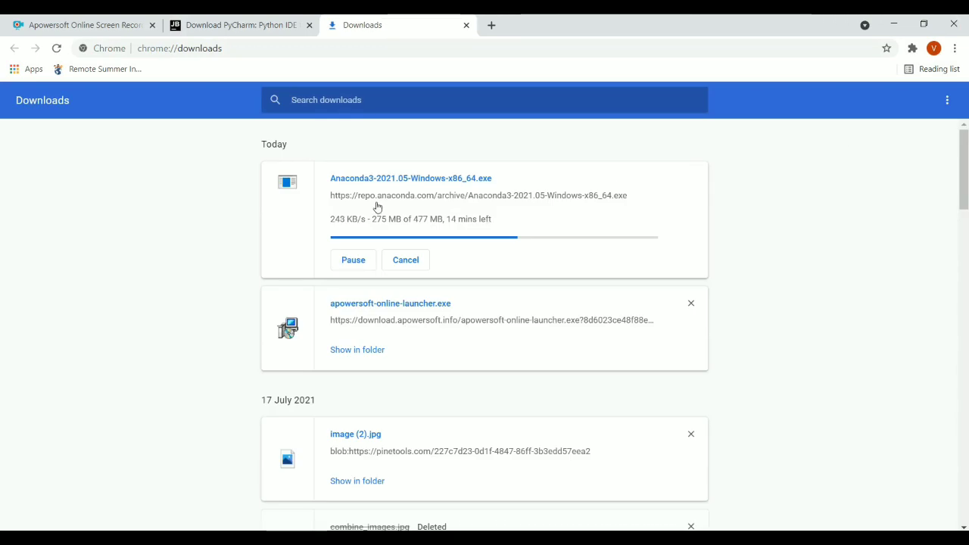
right_click(260, 190)
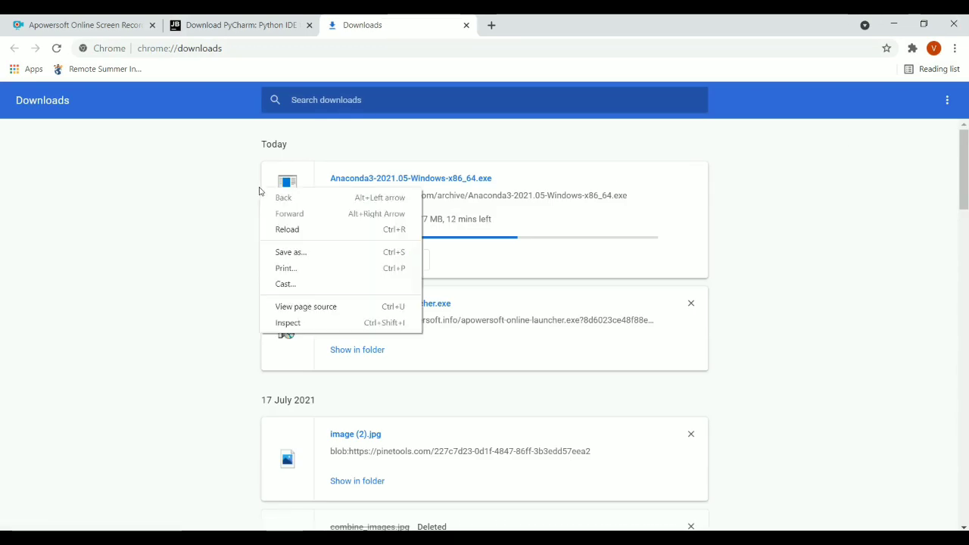
left_click(291, 236)
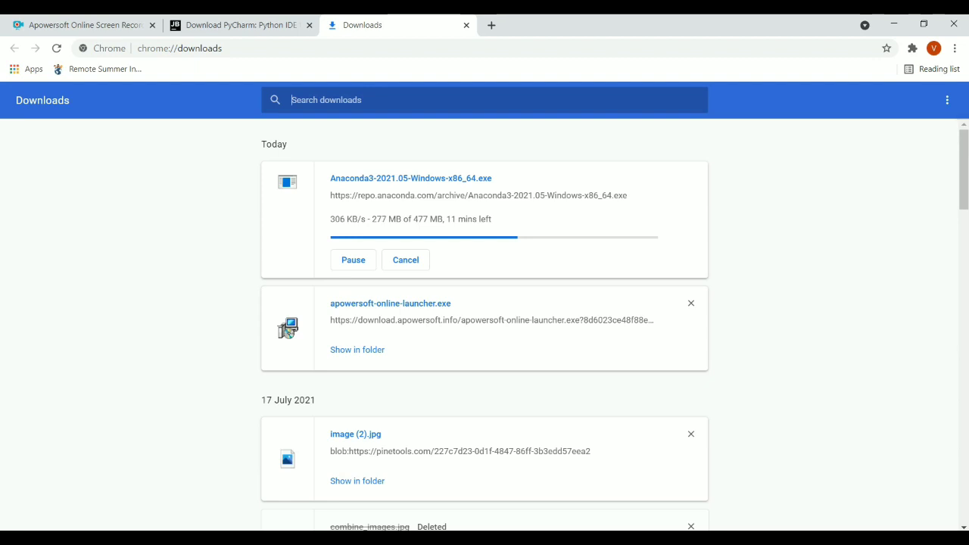
- Switch back to the firstproject window in PyCharm and run its main.py sample script
left_click(530, 540)
left_click(548, 501)
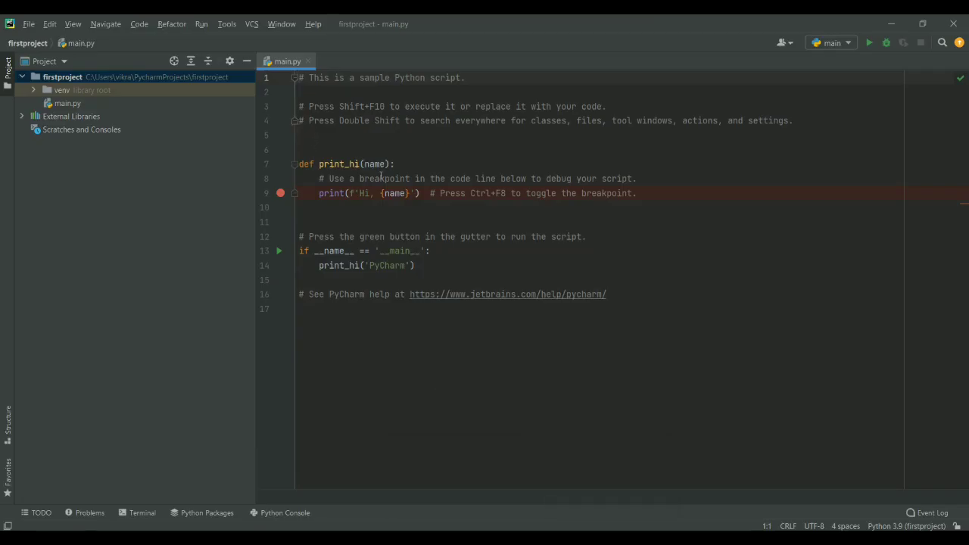
left_click(74, 104)
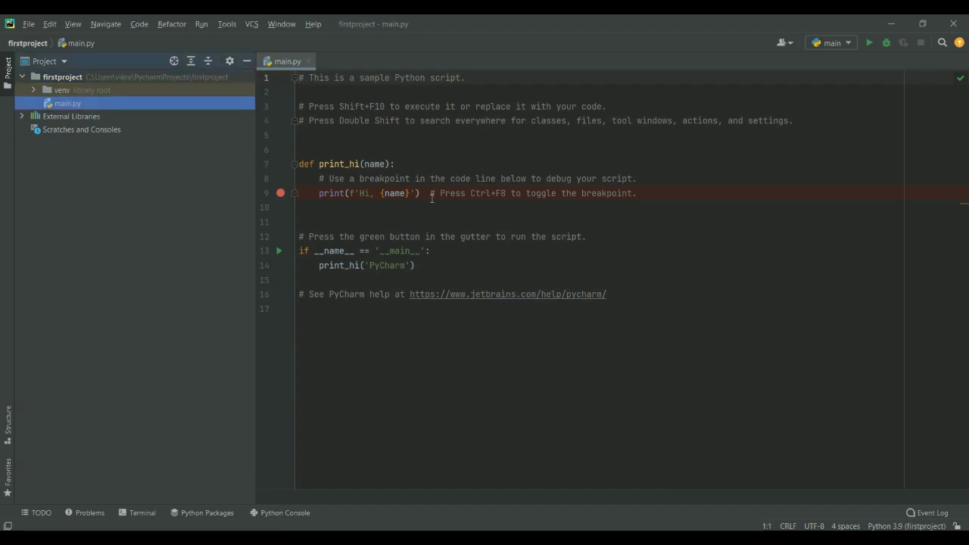
left_click(399, 192)
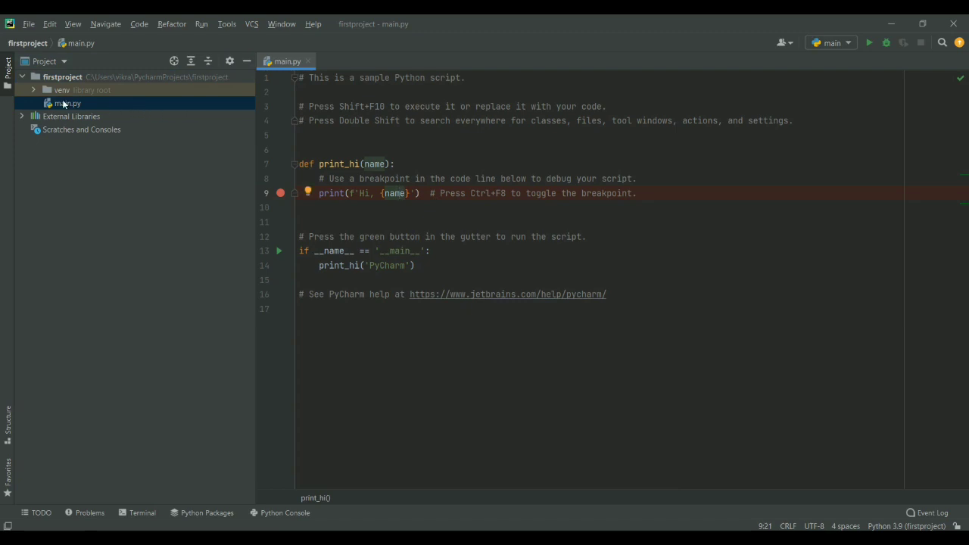
right_click(64, 104)
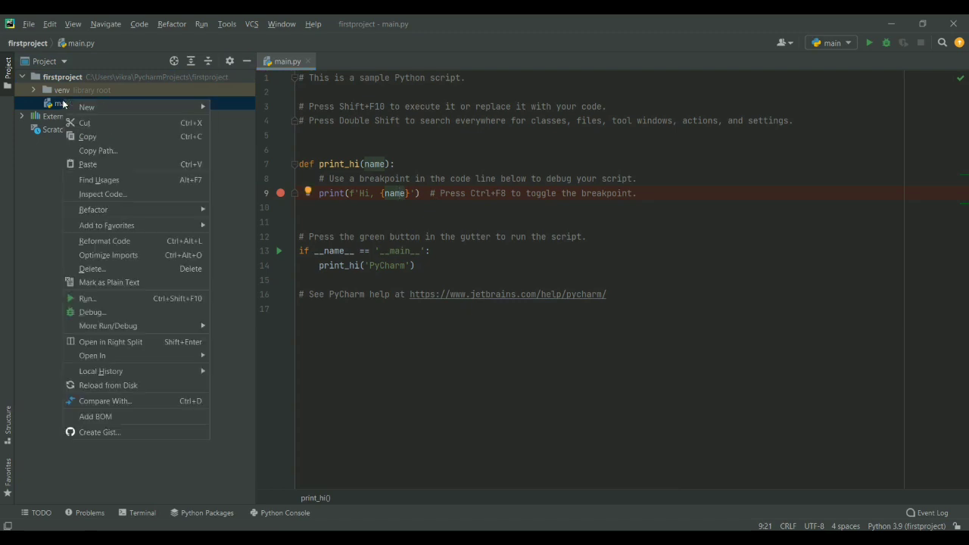
left_click(106, 298)
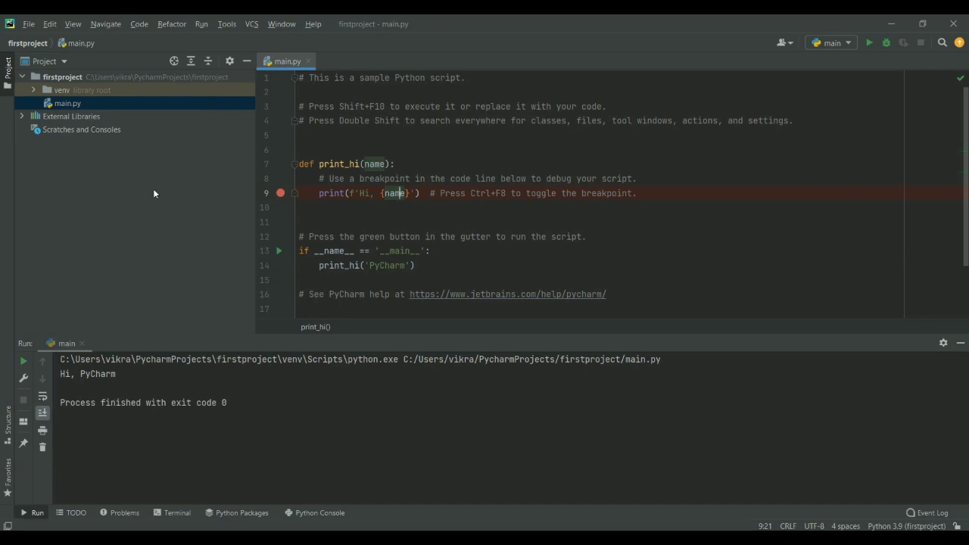
- Place the cursor in the print_hi('PyCharm') call of main.py and run the main configuration again
left_click(69, 79)
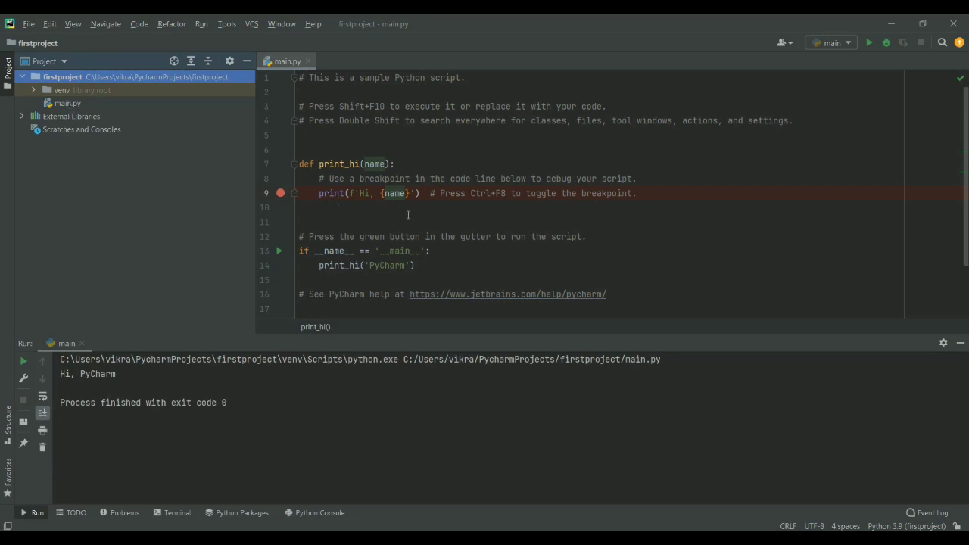
left_click(370, 265)
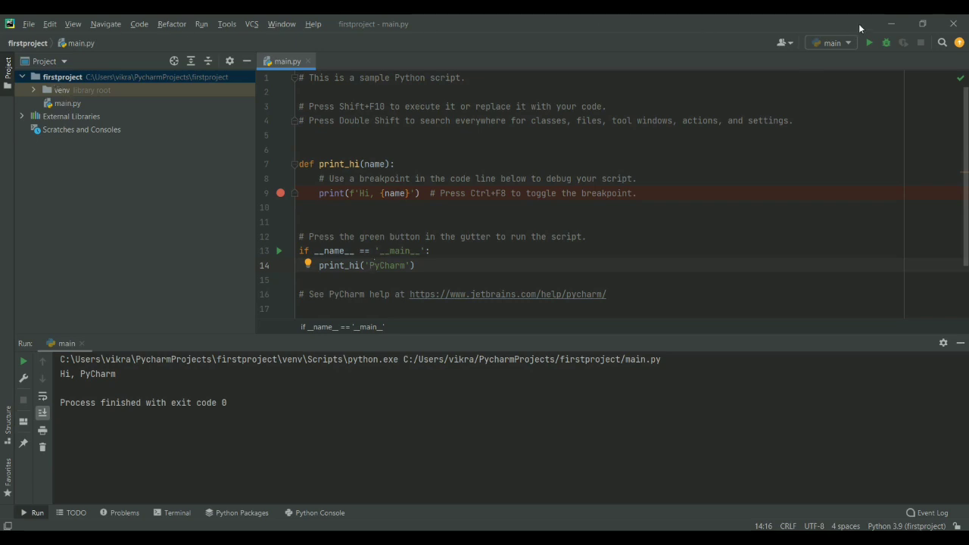
left_click(871, 43)
right_click(74, 79)
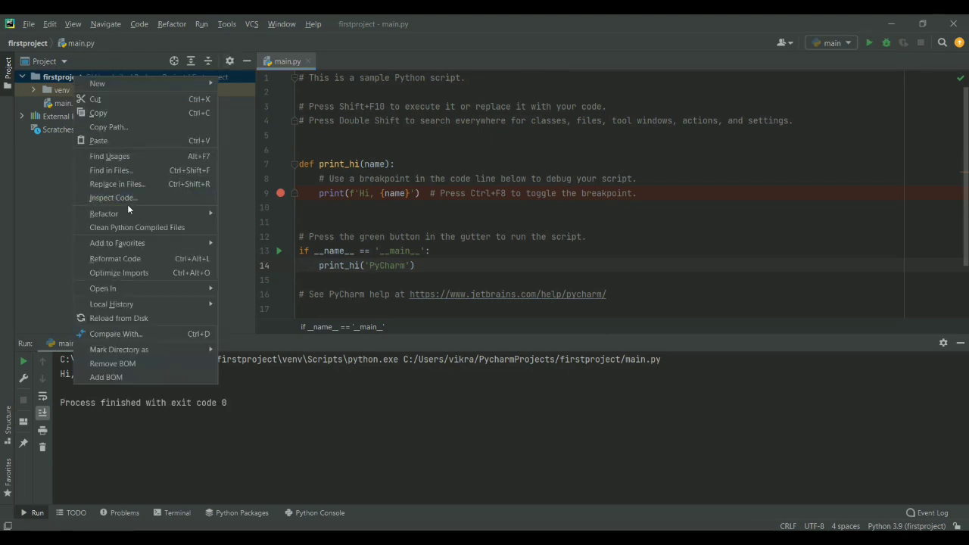
mouse_move(125, 206)
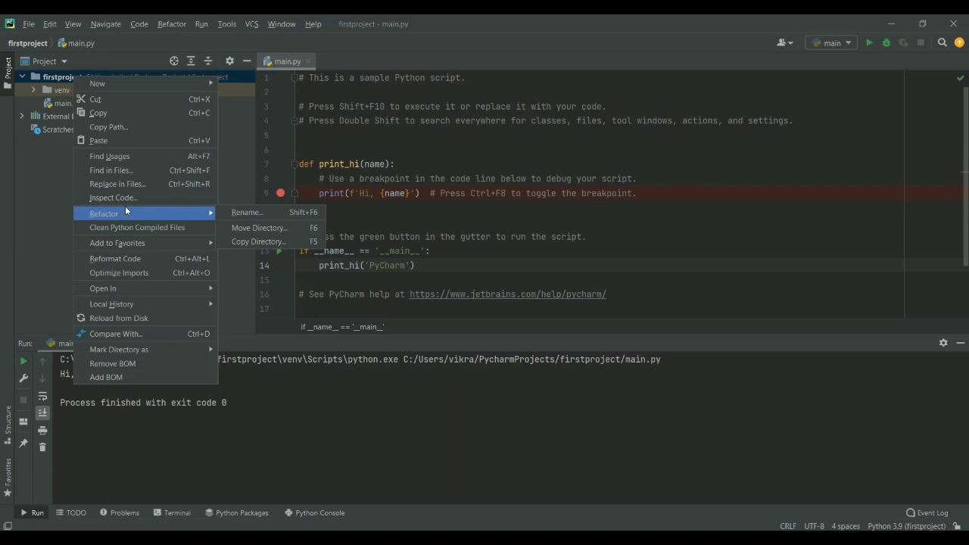
left_click(43, 269)
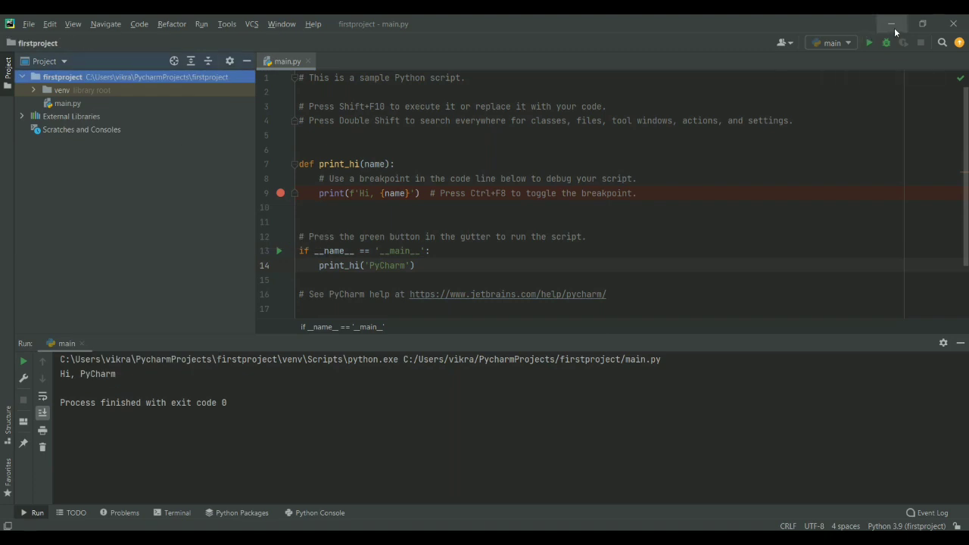
- Minimize the firstproject window, switch to Chrome, and close the Download PyCharm page
left_click(894, 27)
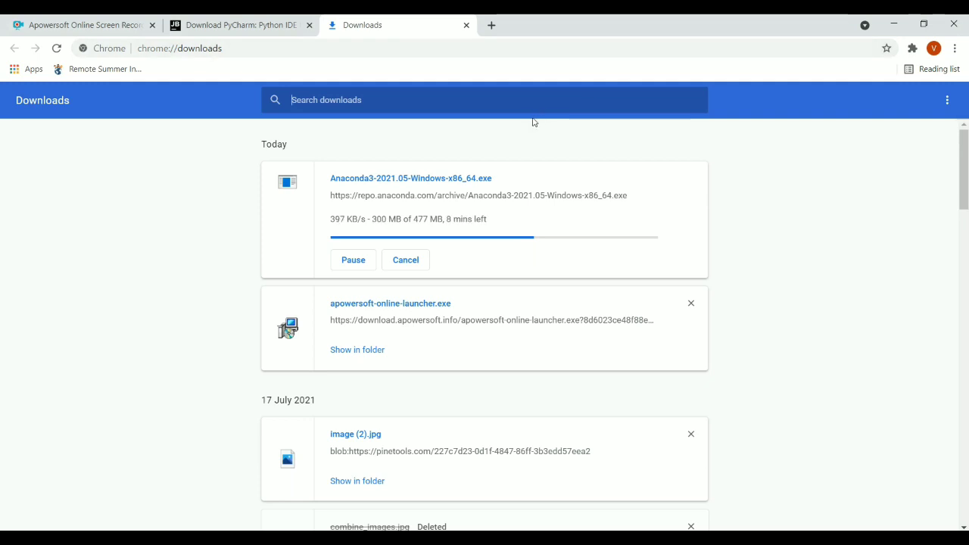
left_click(303, 27)
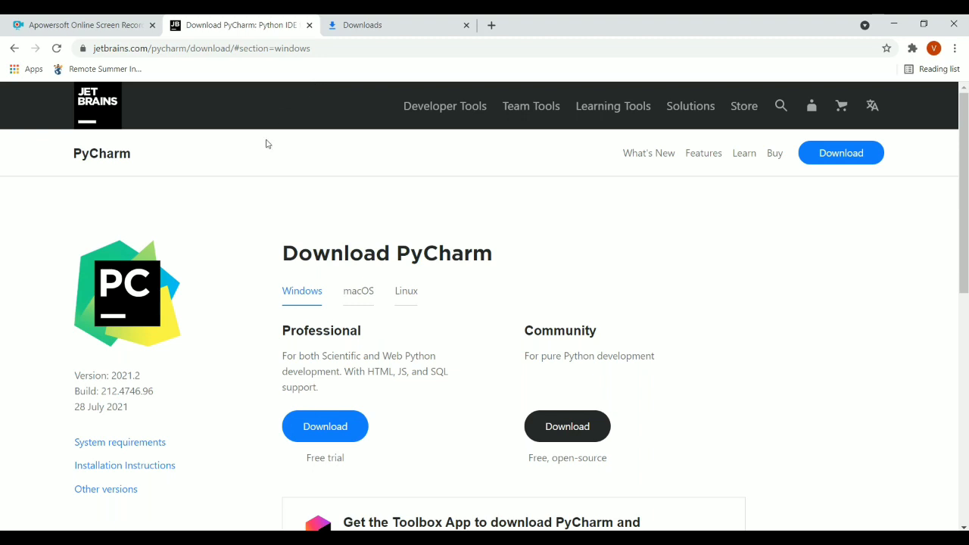
left_click(310, 26)
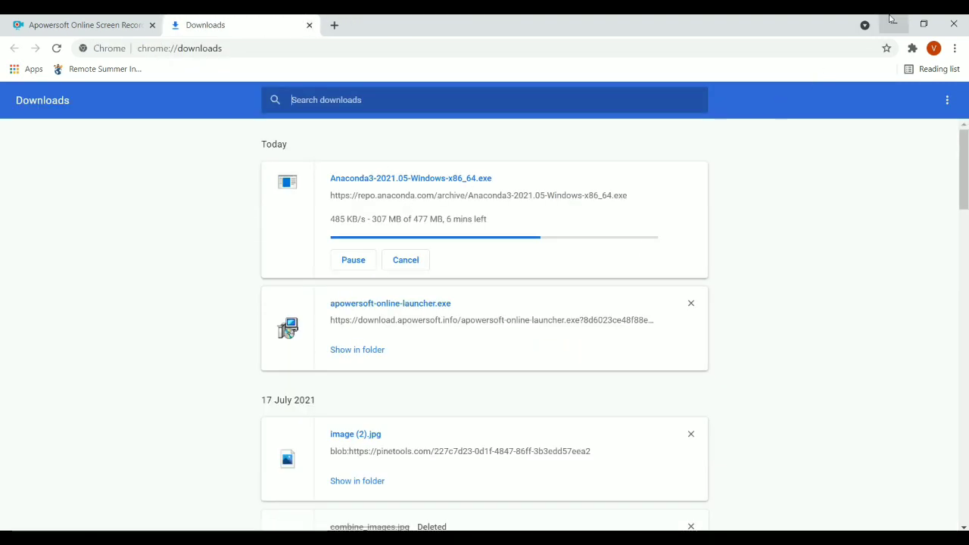
- Minimize Chrome and close the System and This PC windows to clear the desktop
left_click(891, 21)
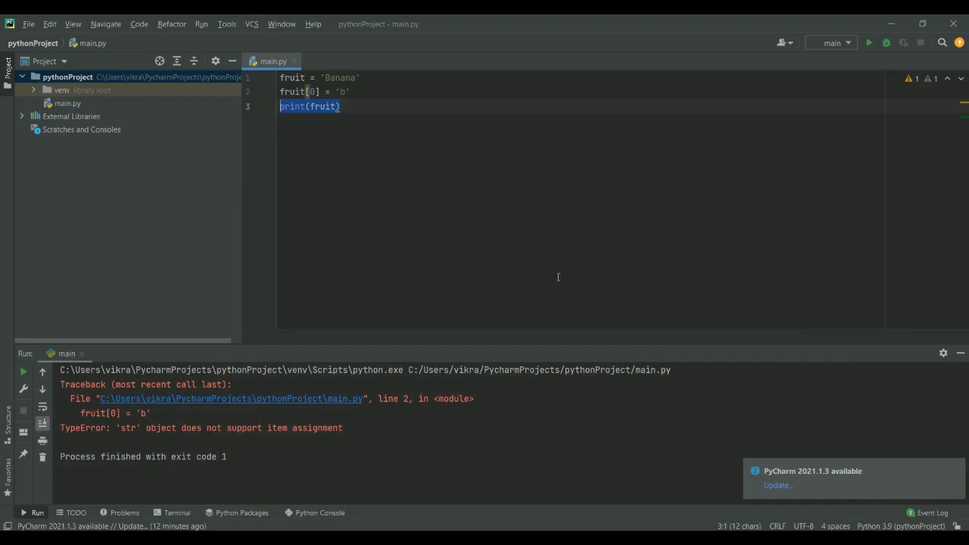
left_click(293, 62)
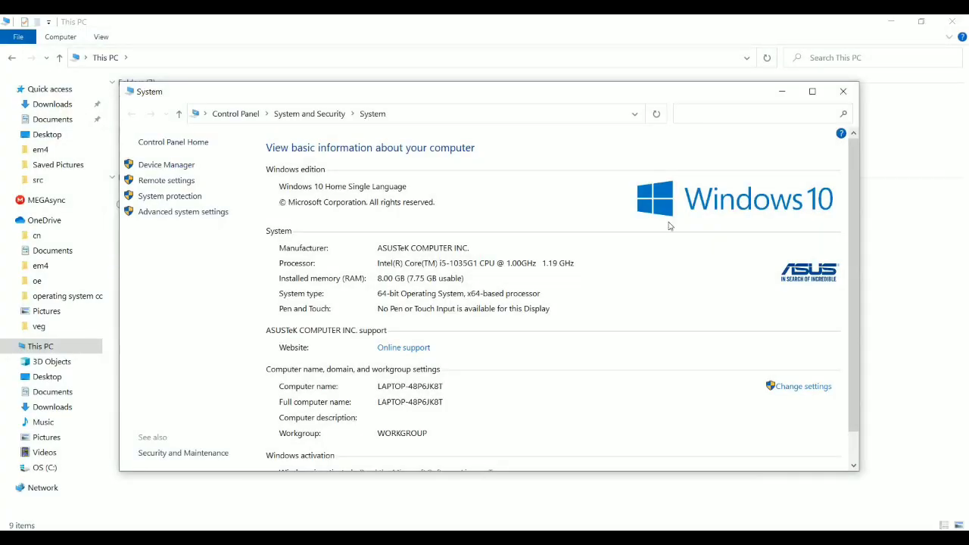
left_click(842, 91)
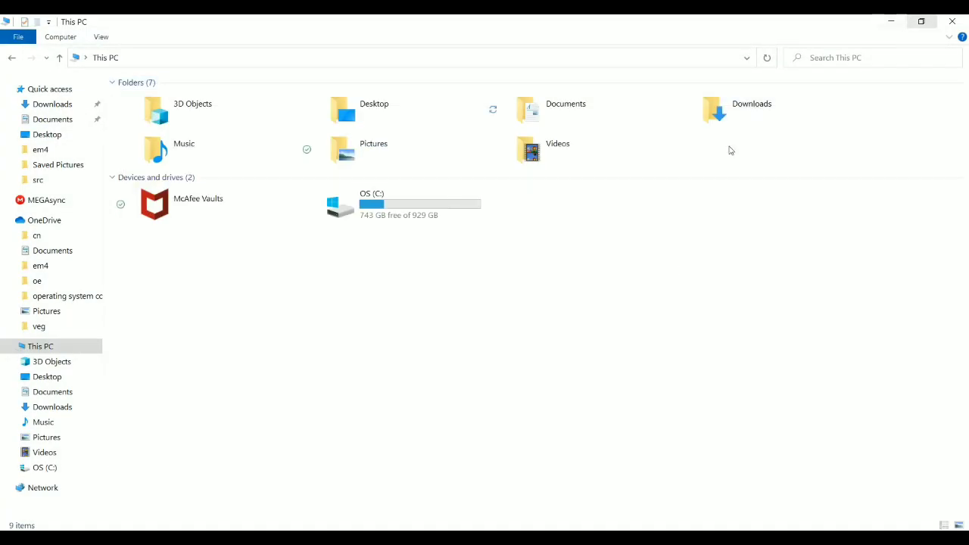
left_click(952, 21)
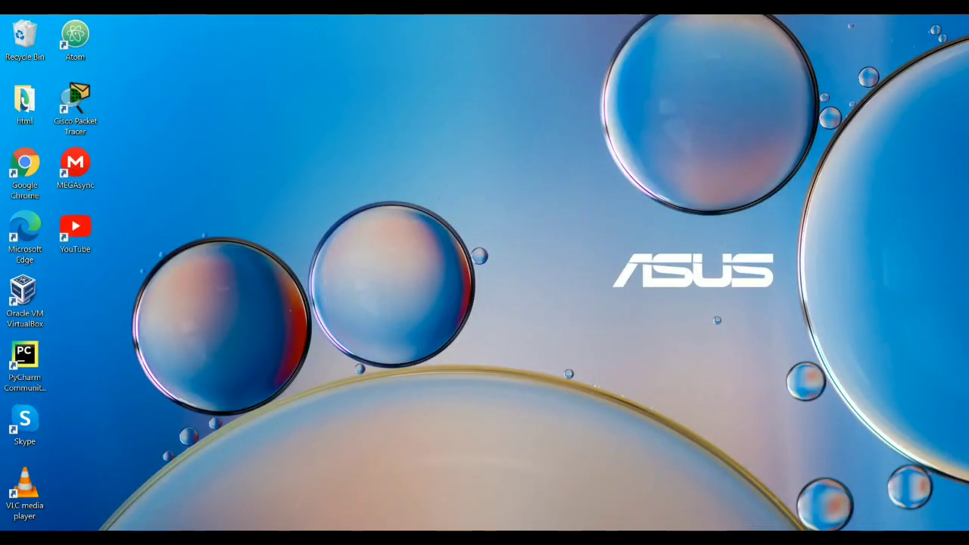
- Switch back to Chrome and reload the Downloads page to check the Anaconda installer's progress
left_click(464, 537)
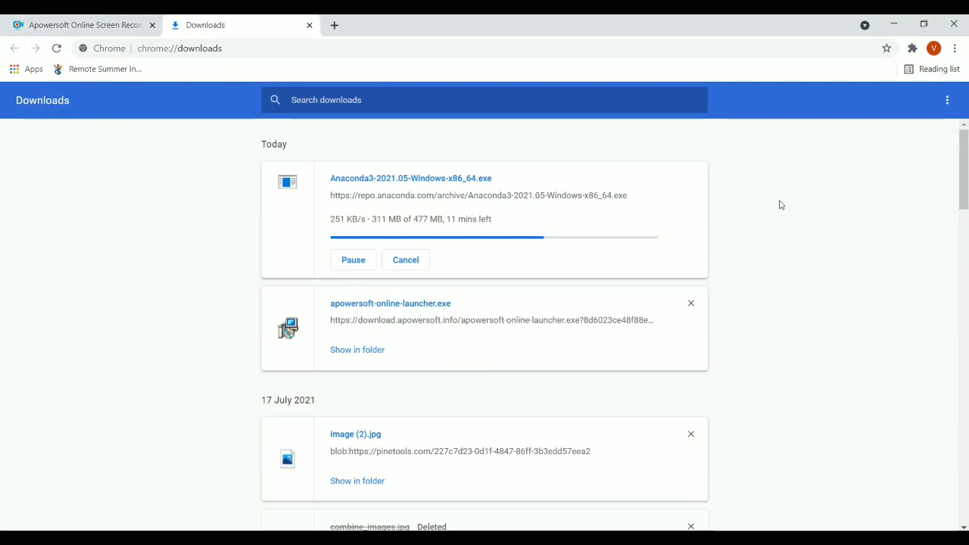
right_click(779, 202)
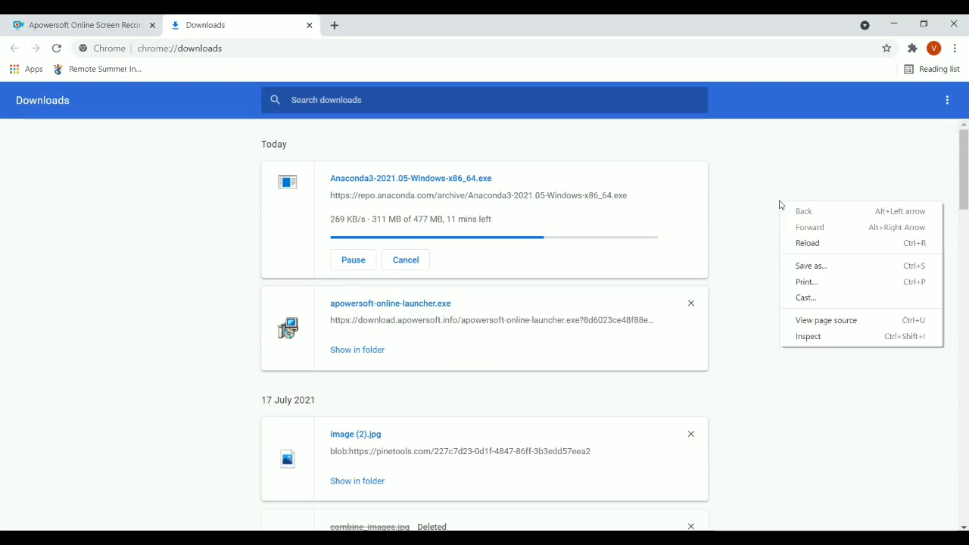
left_click(808, 246)
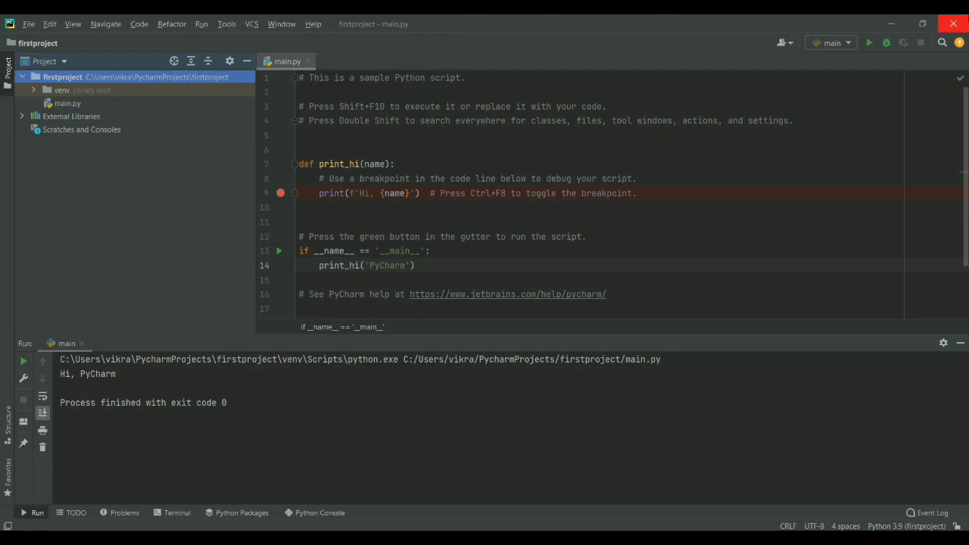
- Exit the firstproject window in PyCharm, confirming the exit, and reload Chrome's Downloads page to check the Anaconda download
left_click(953, 24)
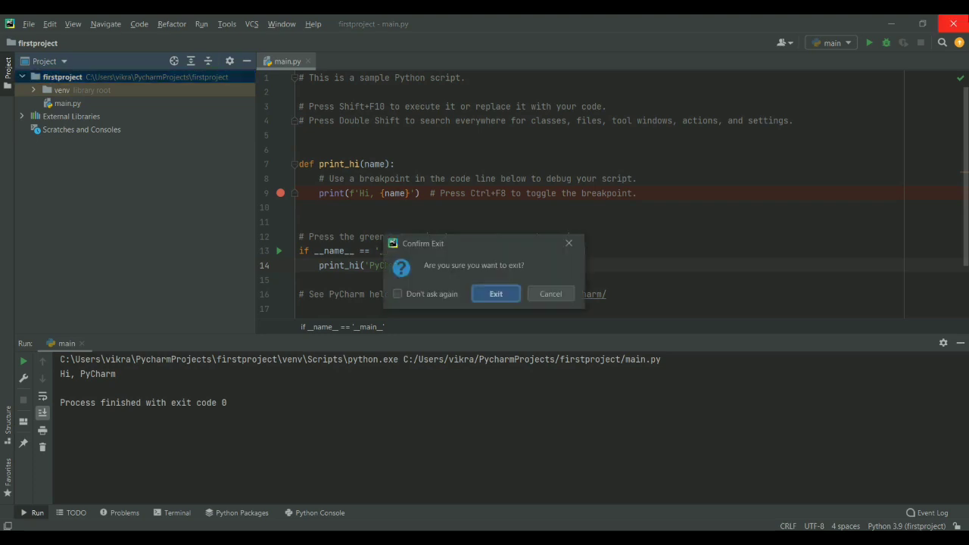
left_click(509, 293)
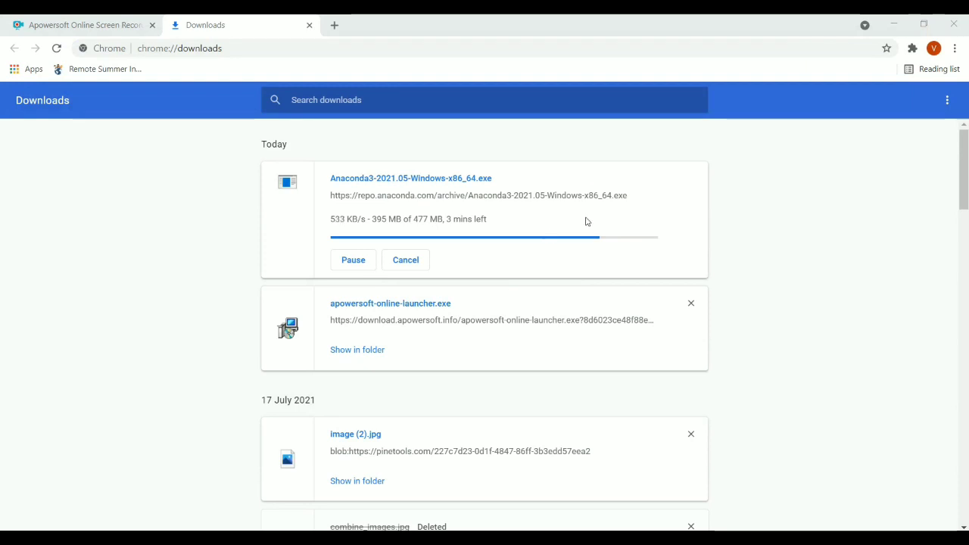
right_click(741, 215)
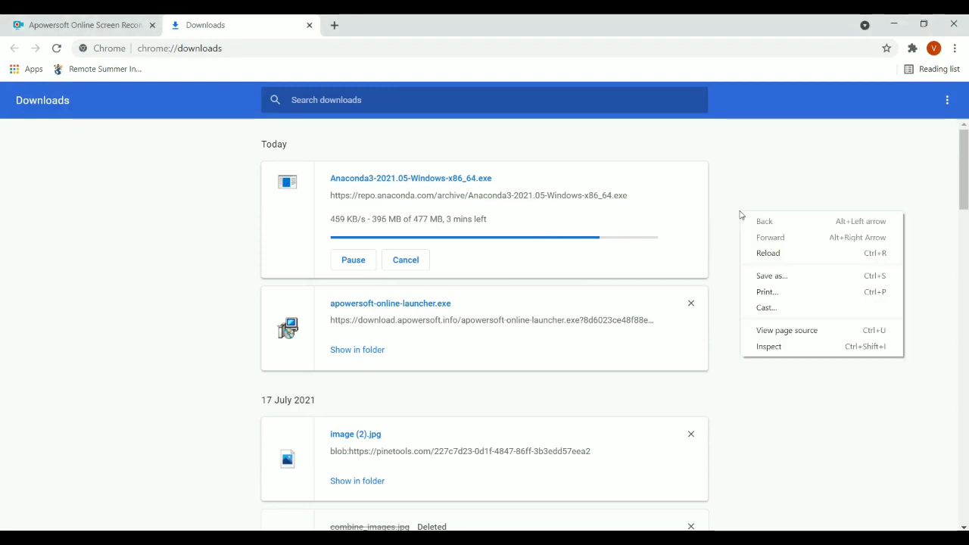
left_click(778, 255)
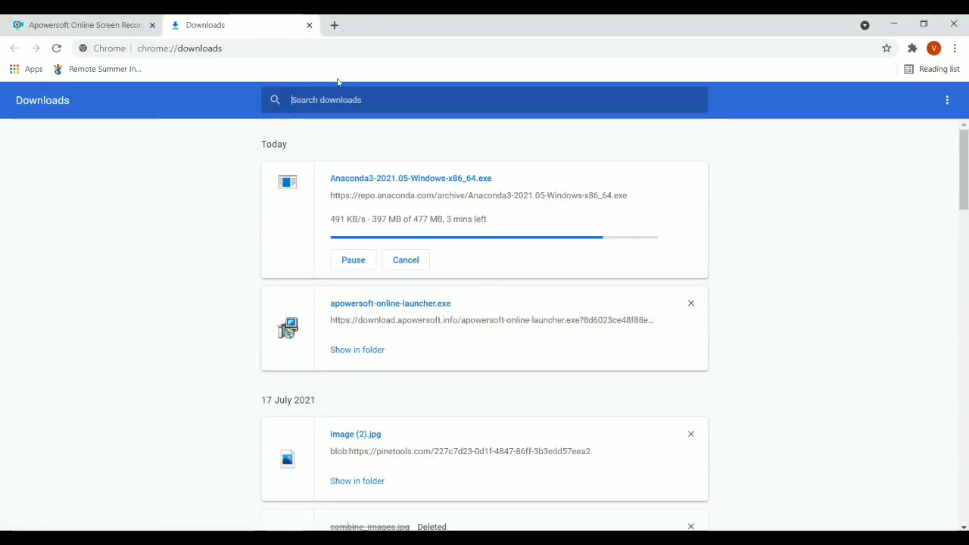
- Search the web for "anaconda python" in a new tab, open the Python :: Anaconda.org result, and close the search results page
left_click(334, 26)
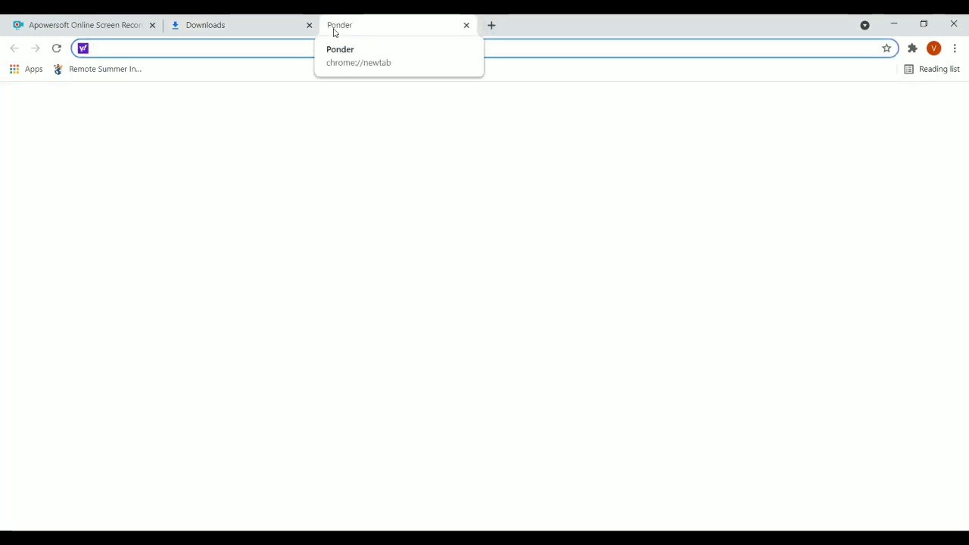
type("anaco")
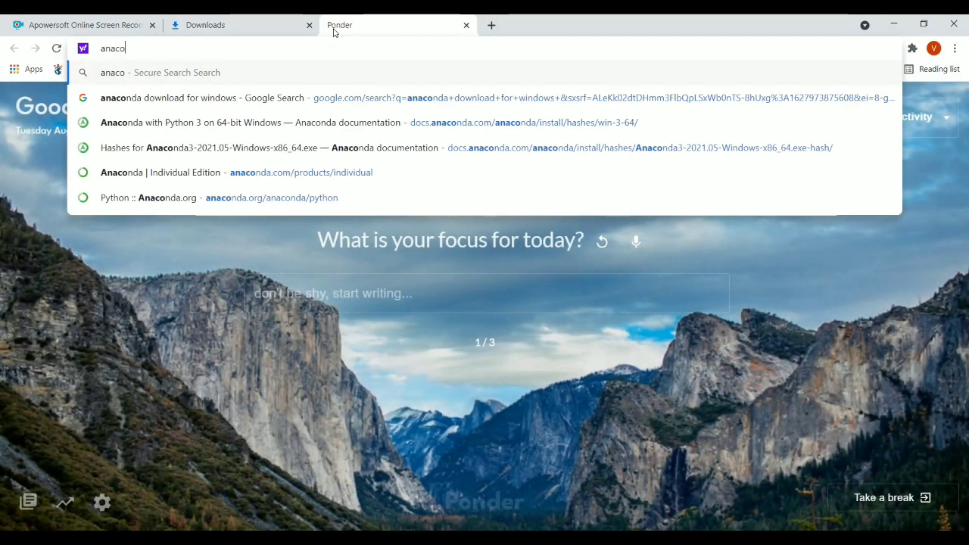
type("nda")
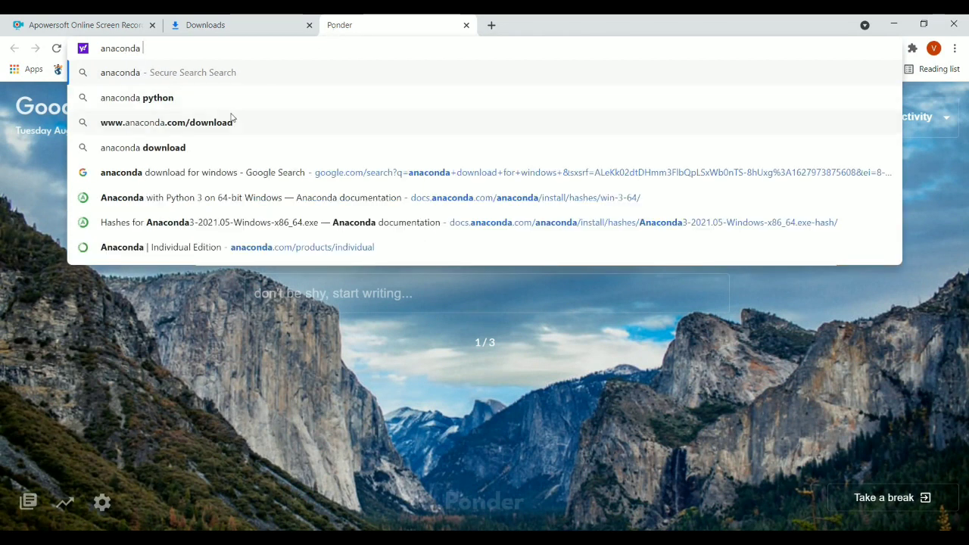
type(" python")
left_click(184, 109)
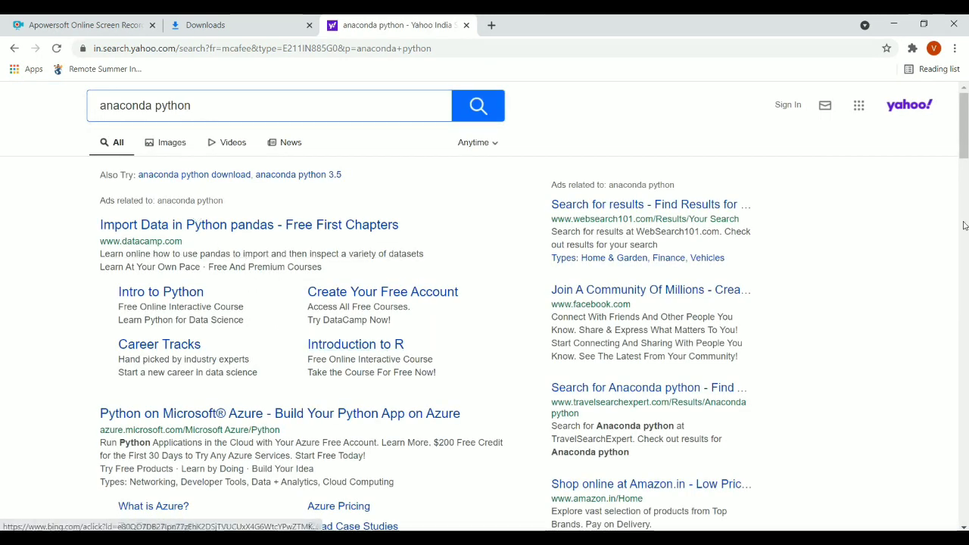
left_click_drag(966, 121, 966, 197)
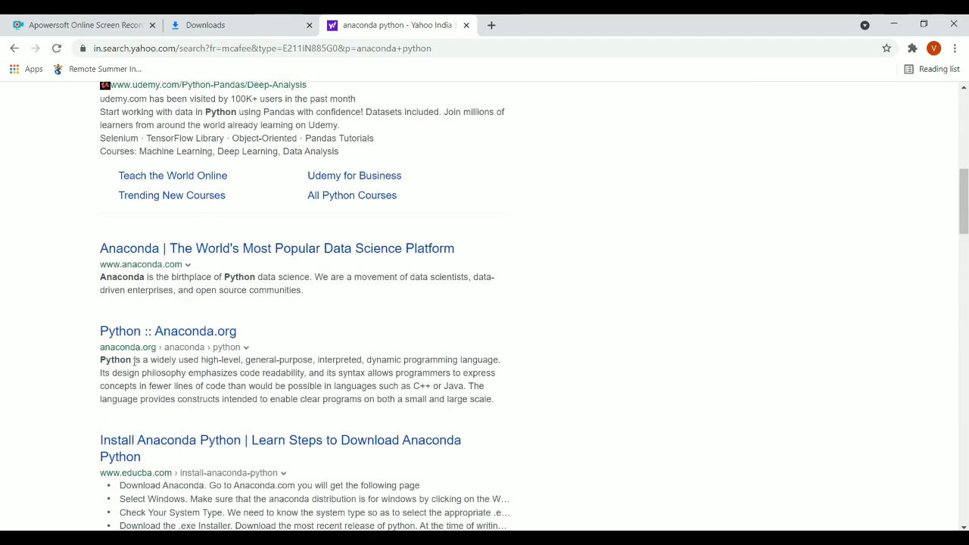
left_click(165, 339)
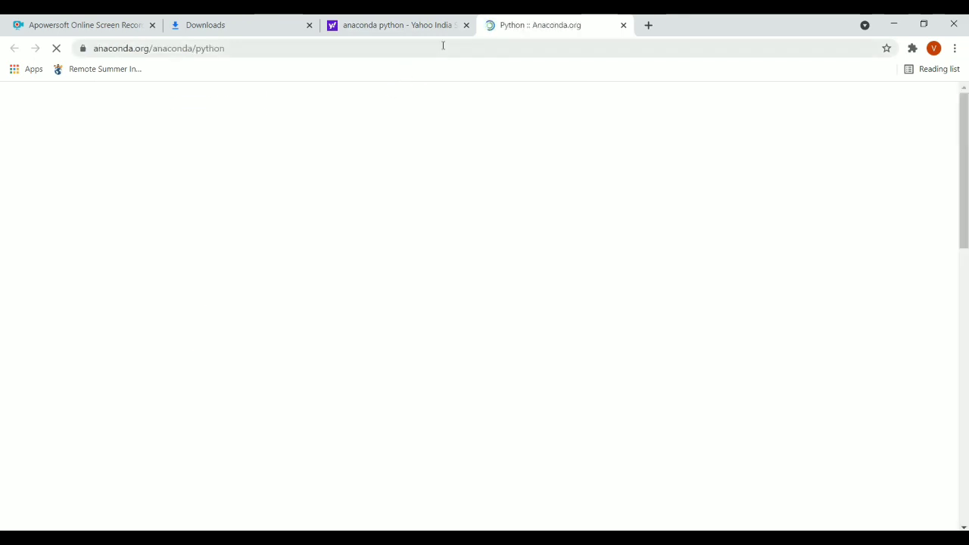
left_click(467, 25)
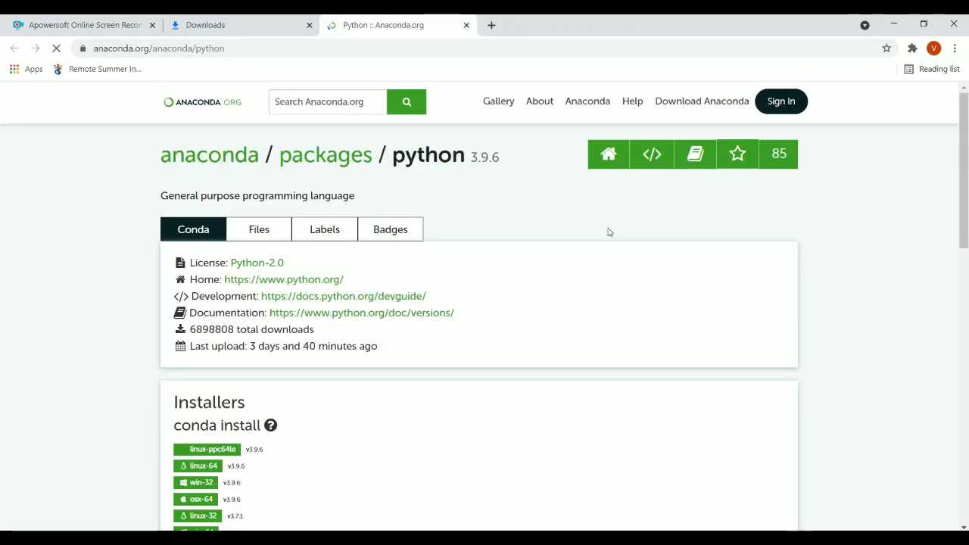
- Examine the Installers section of the python package page and highlight the command conda install -c anaconda python
left_click_drag(965, 224, 967, 322)
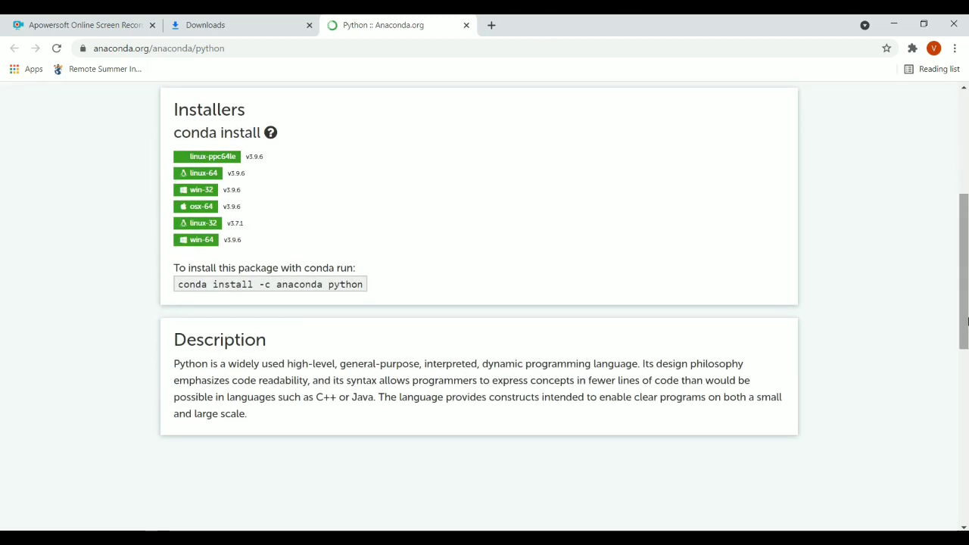
triple_click(255, 290)
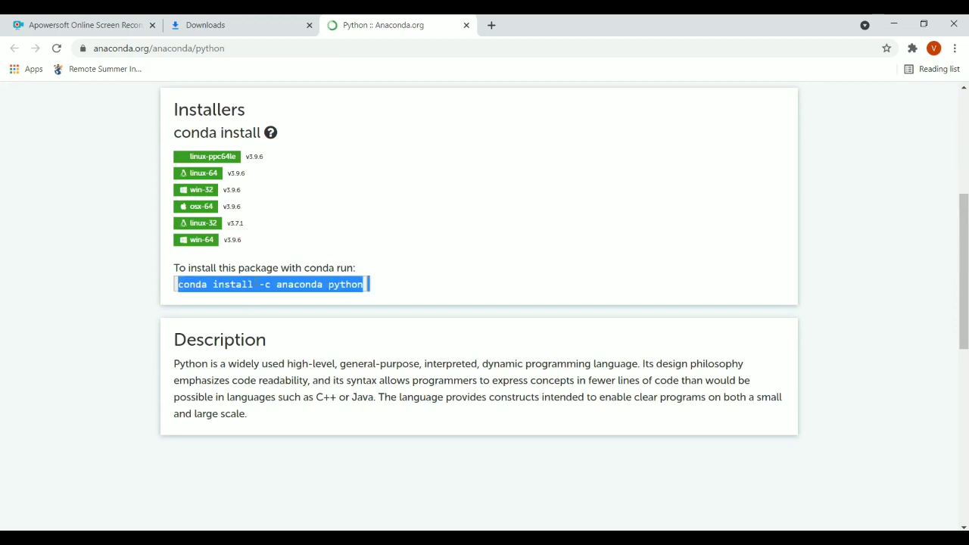
left_click_drag(964, 217, 962, 110)
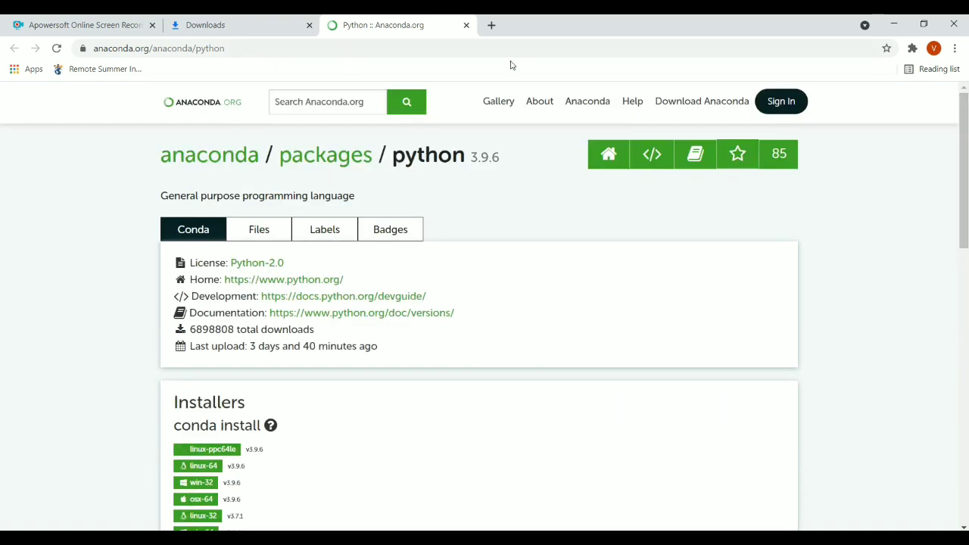
- Check the progress of the Anaconda3-2021.05-Windows-x86_64.exe download on the Downloads page, revisiting the Anaconda.org page in between
left_click(277, 19)
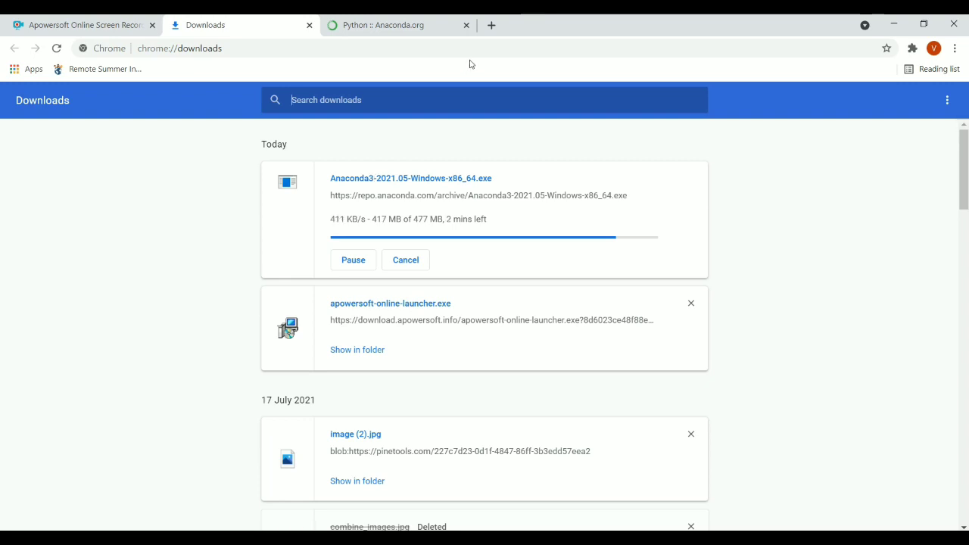
left_click(424, 19)
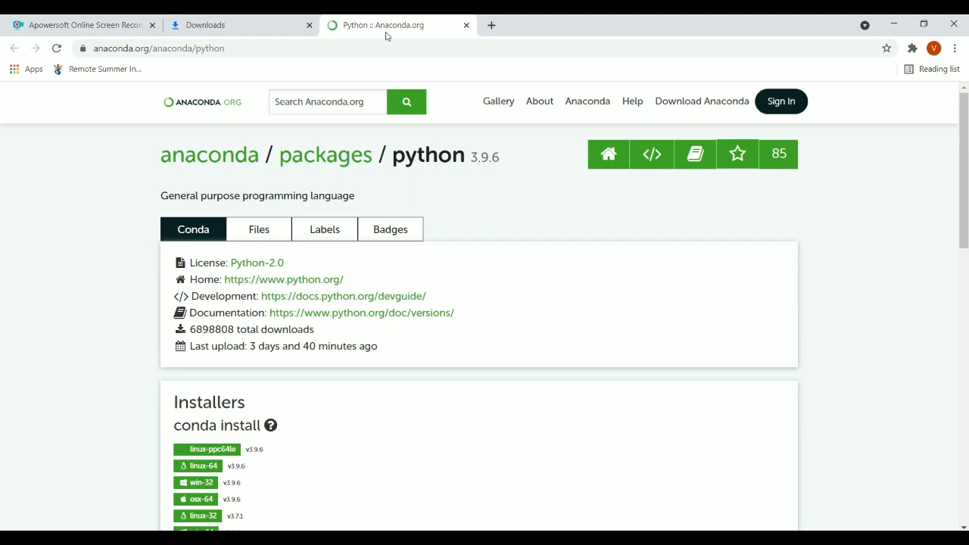
left_click(280, 19)
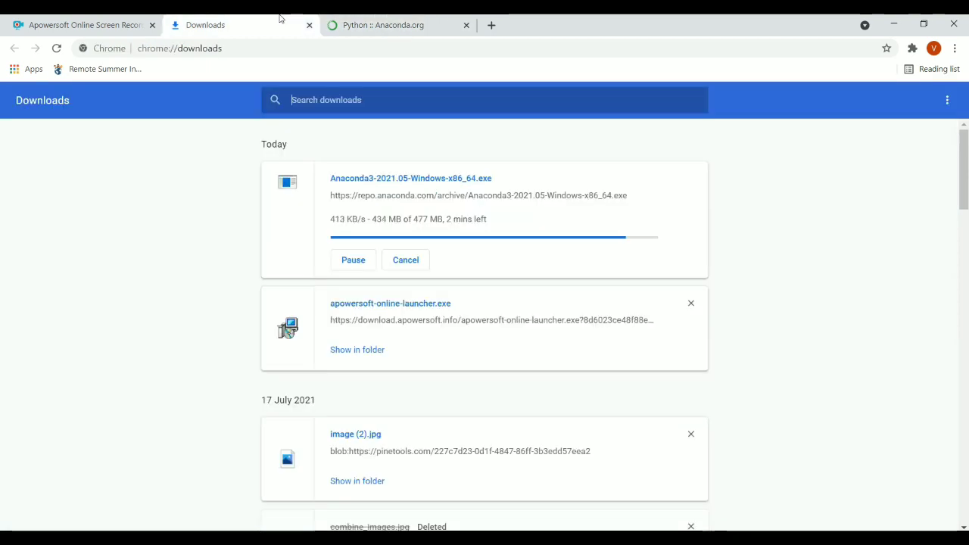
- Open the documentation link of Anaconda.org's python package and browse the list of Python documentation versions
left_click(377, 19)
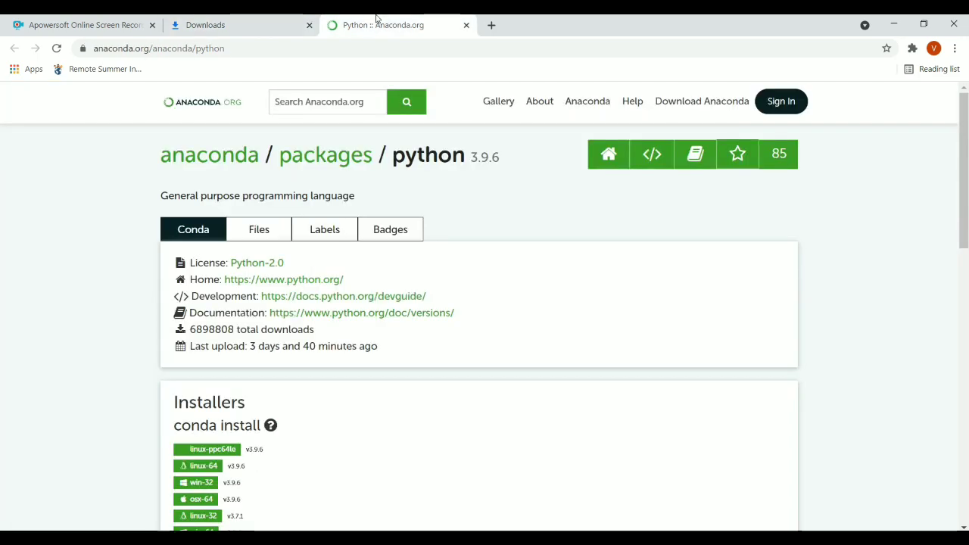
left_click(694, 163)
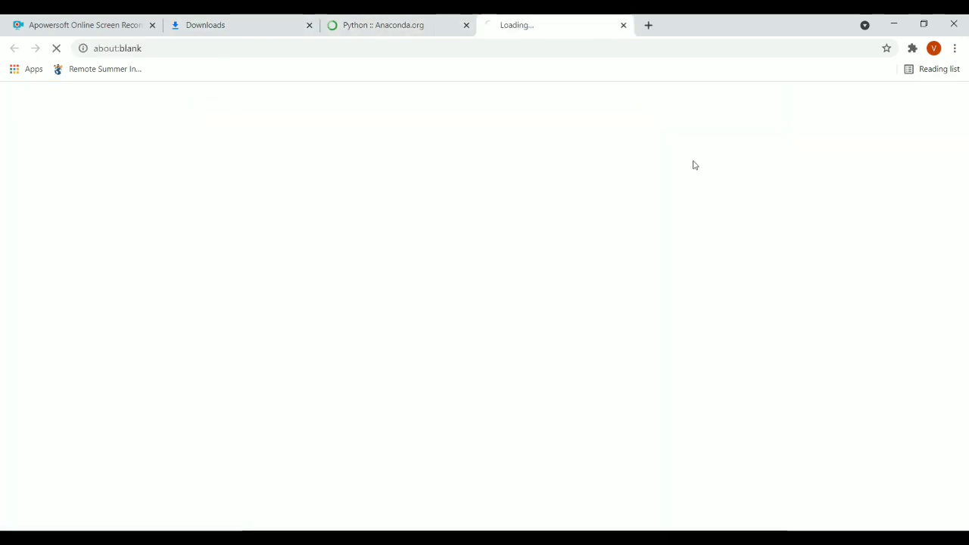
left_click(421, 21)
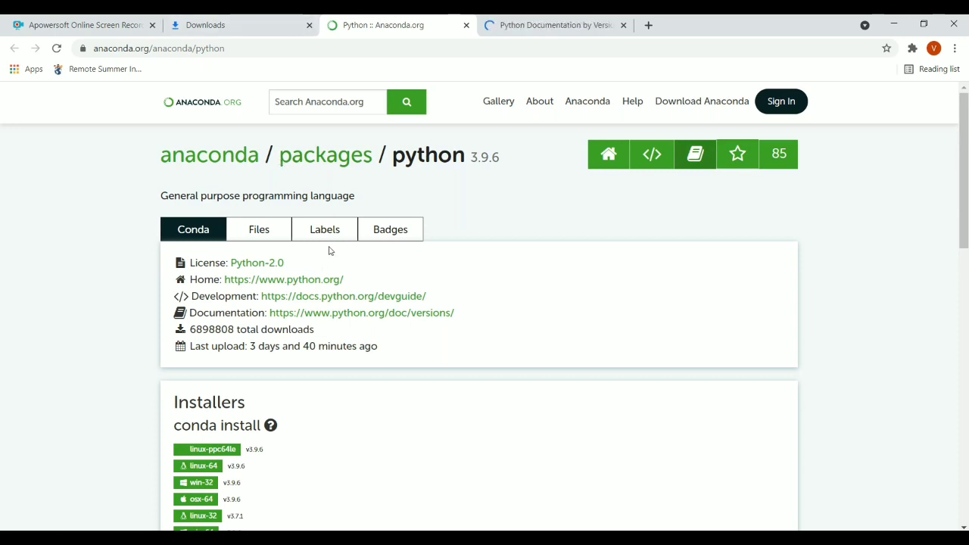
left_click(251, 18)
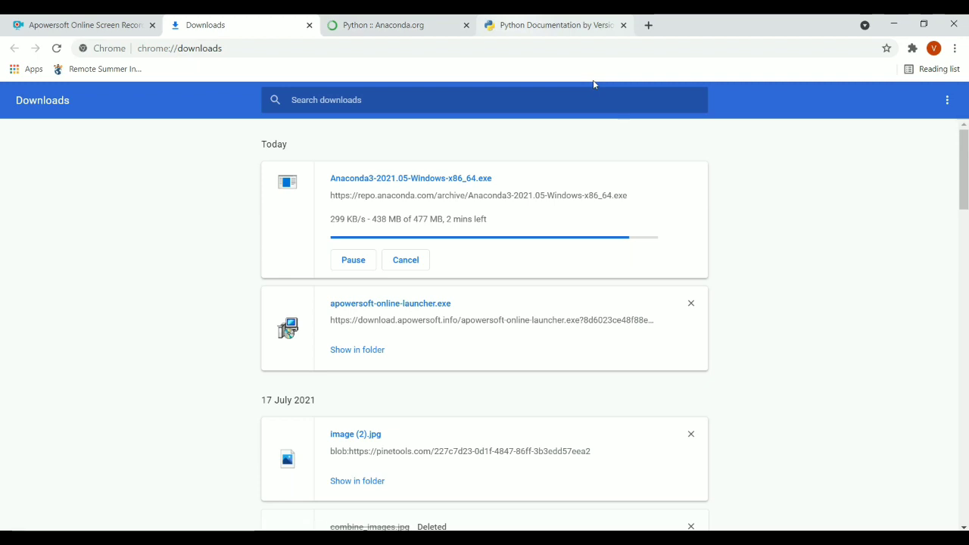
left_click(586, 27)
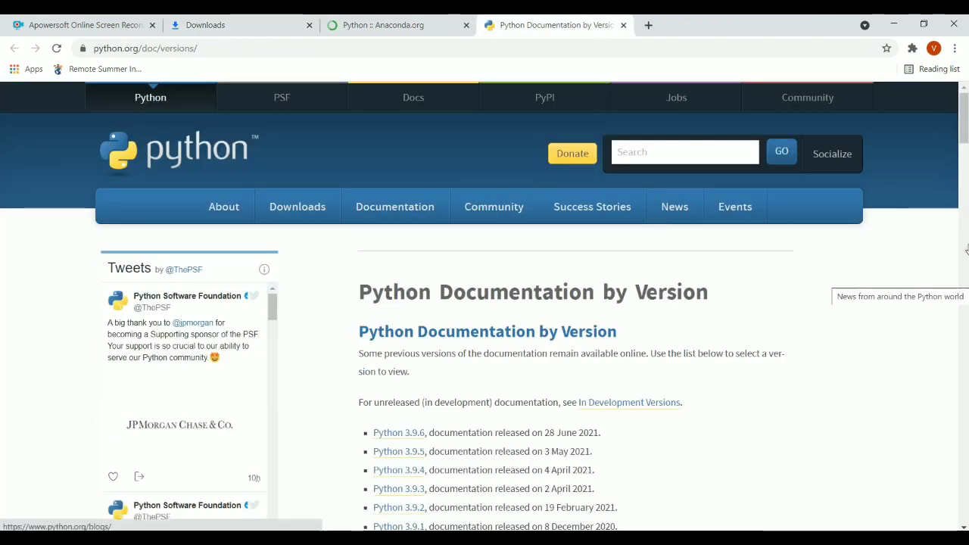
left_click_drag(966, 123, 965, 242)
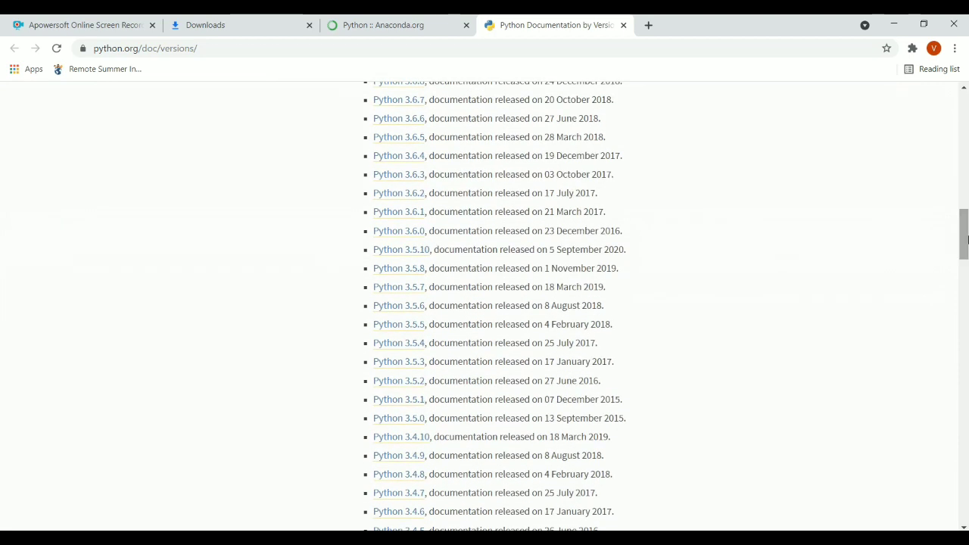
- Return to the browser's downloads list and reload it to check the Anaconda installer download
left_click(220, 20)
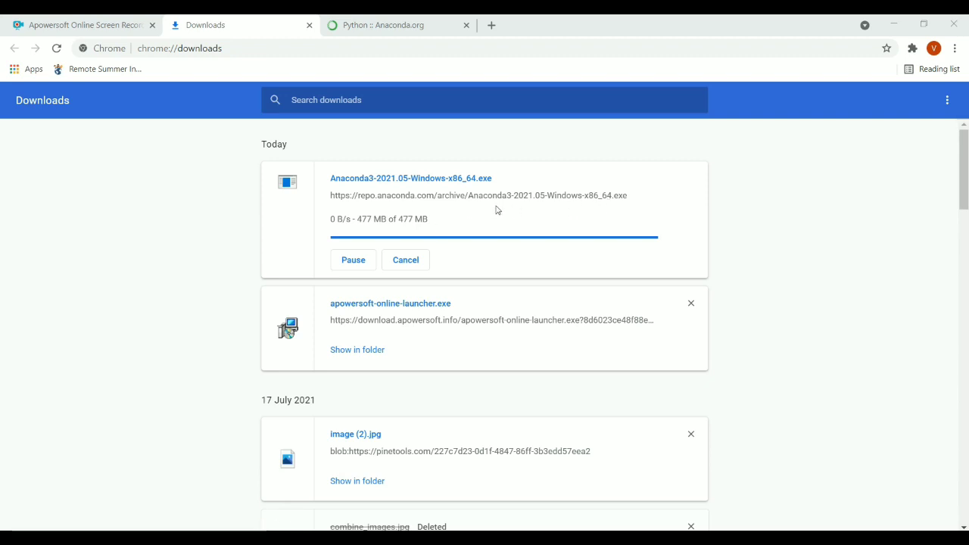
right_click(713, 213)
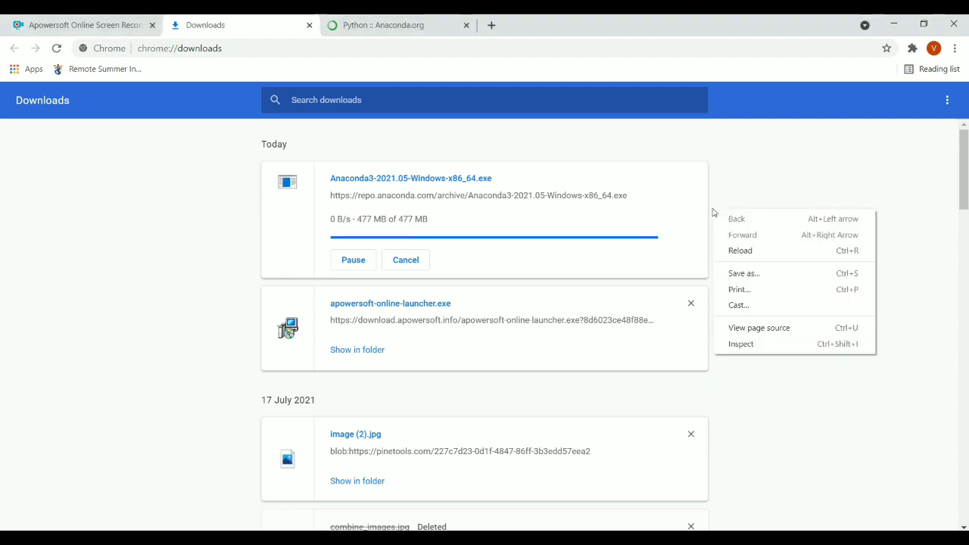
left_click(753, 252)
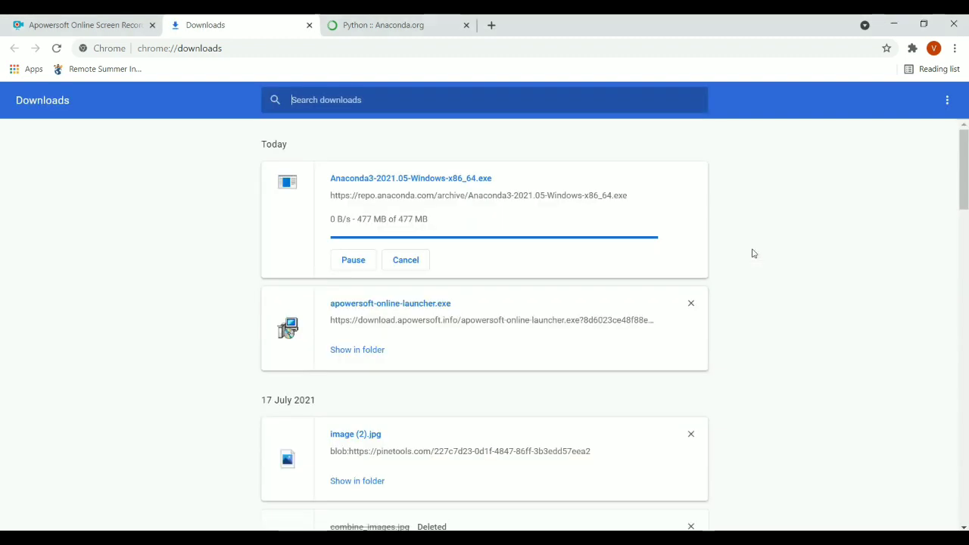
- Switch to File Explorer, launch Anaconda3-2021.05-Windows-x86_64 from the Downloads folder, and clear the other windows off the setup wizard
left_click(897, 29)
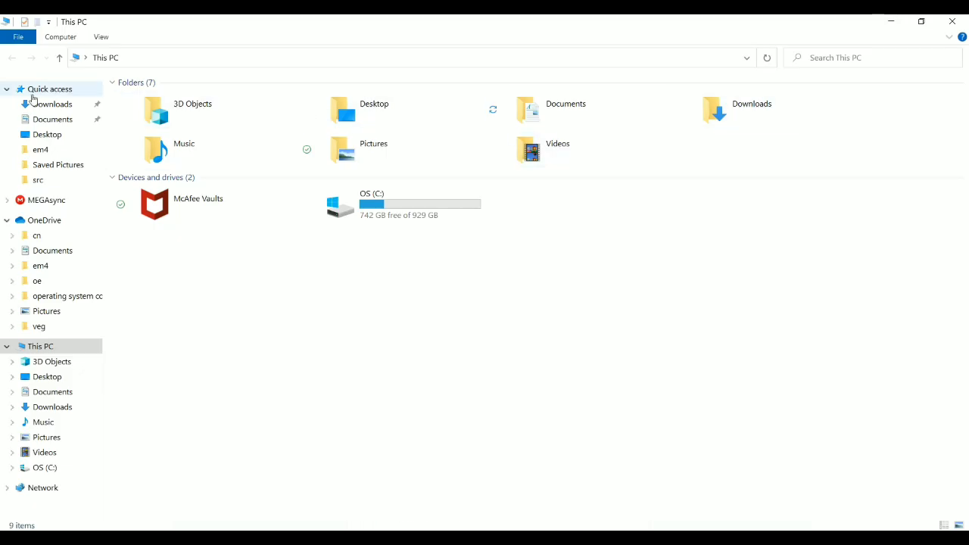
left_click(48, 104)
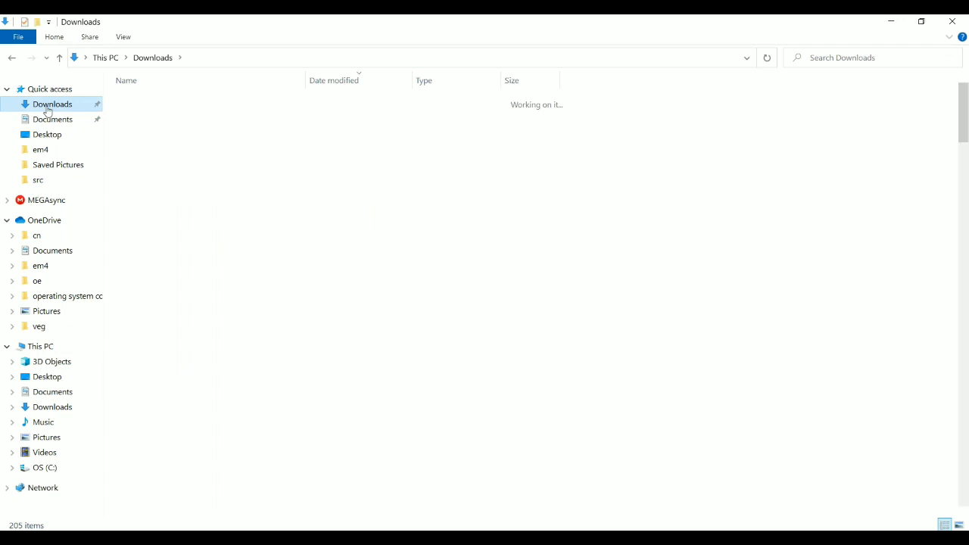
left_click(166, 119)
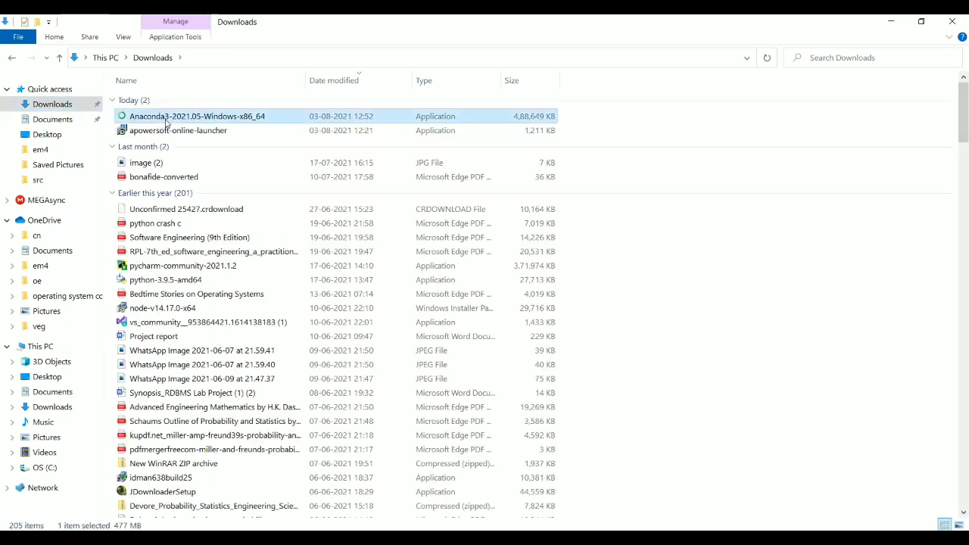
double_click(166, 120)
left_click(891, 22)
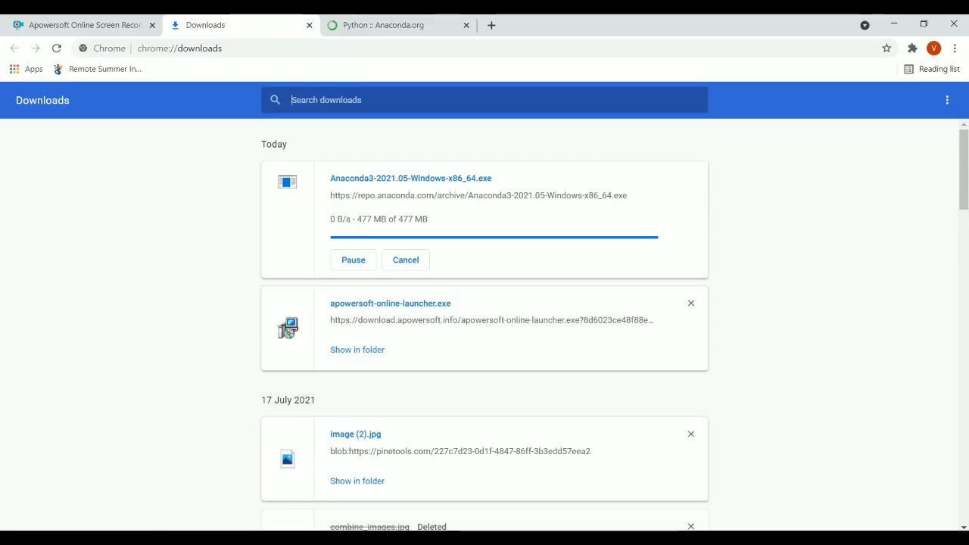
left_click(466, 25)
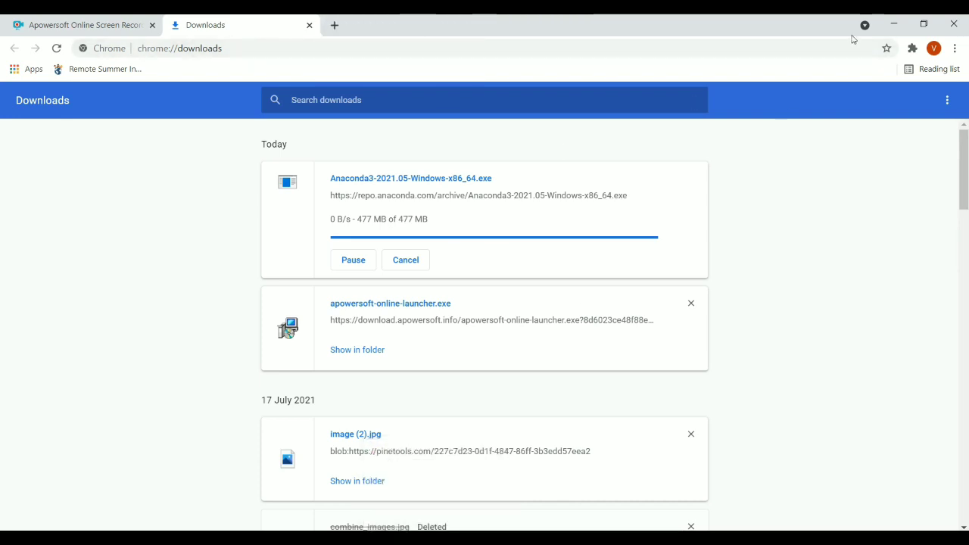
left_click(893, 24)
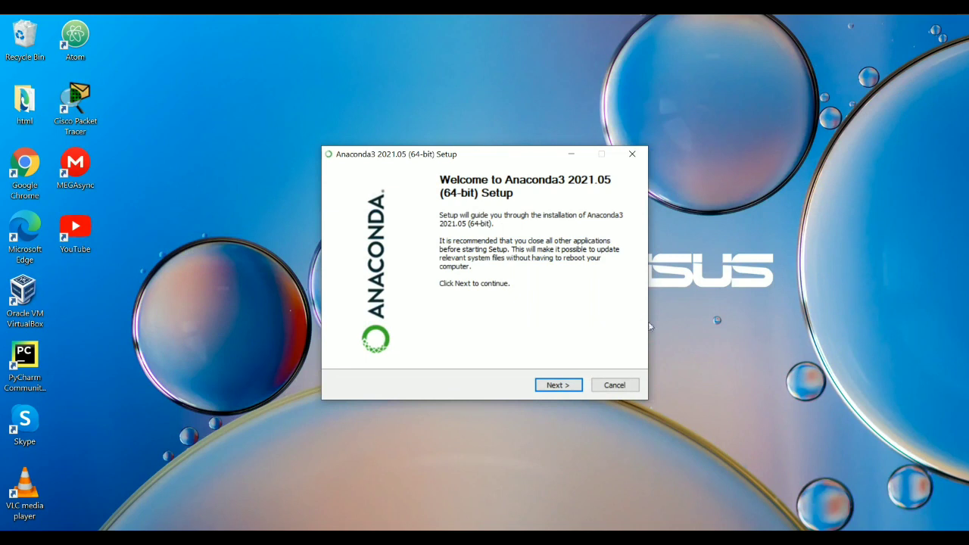
- Accept the license and install Anaconda3 for Just Me in the default folder, registered as the default Python 3.8
left_click(567, 385)
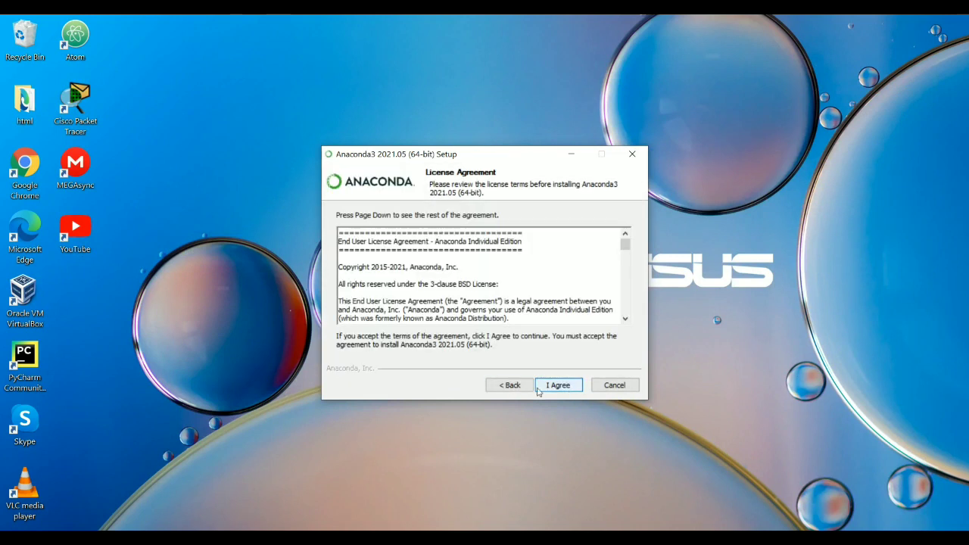
left_click(556, 388)
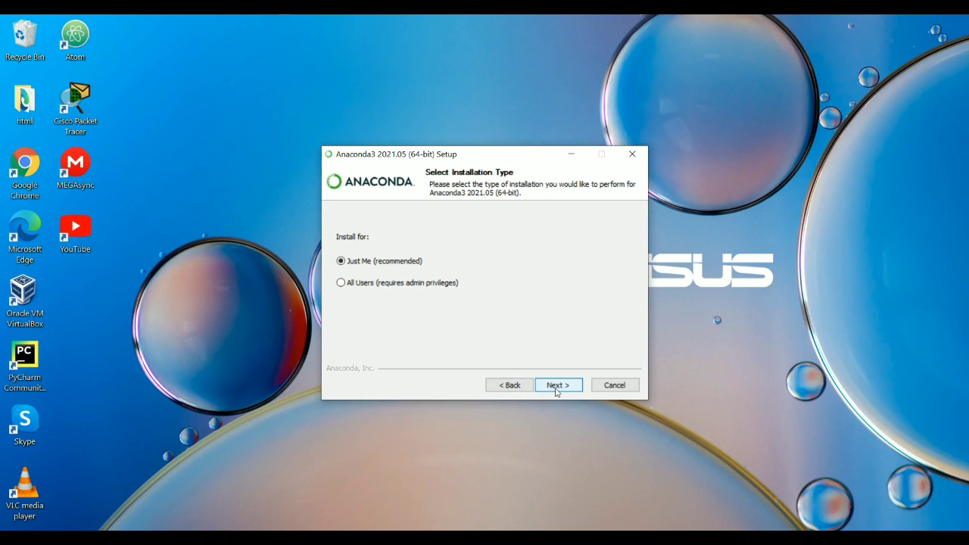
left_click(556, 385)
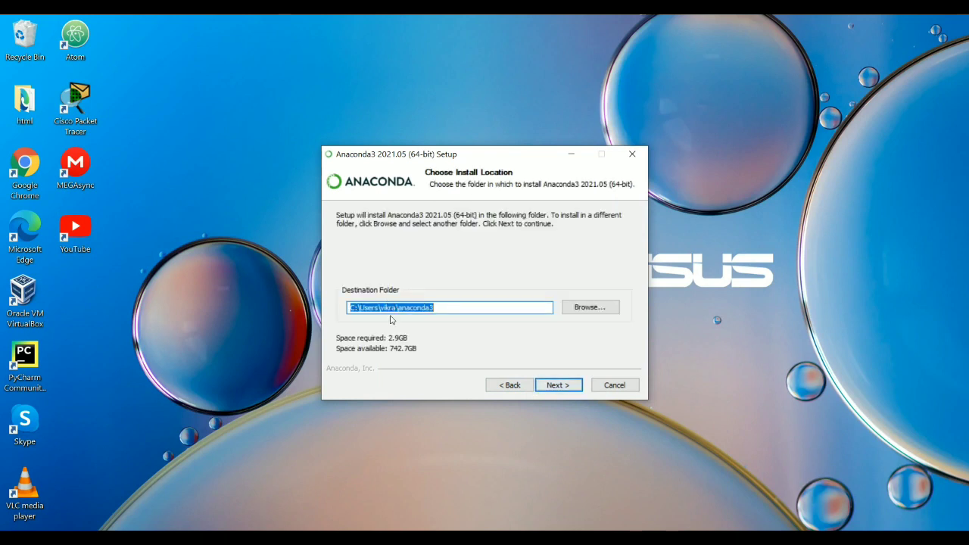
left_click(548, 386)
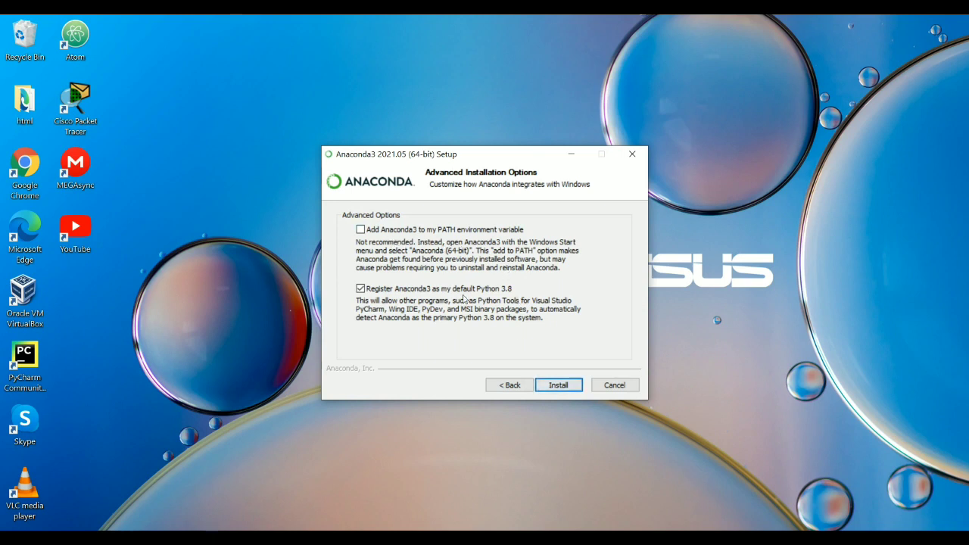
left_click(558, 386)
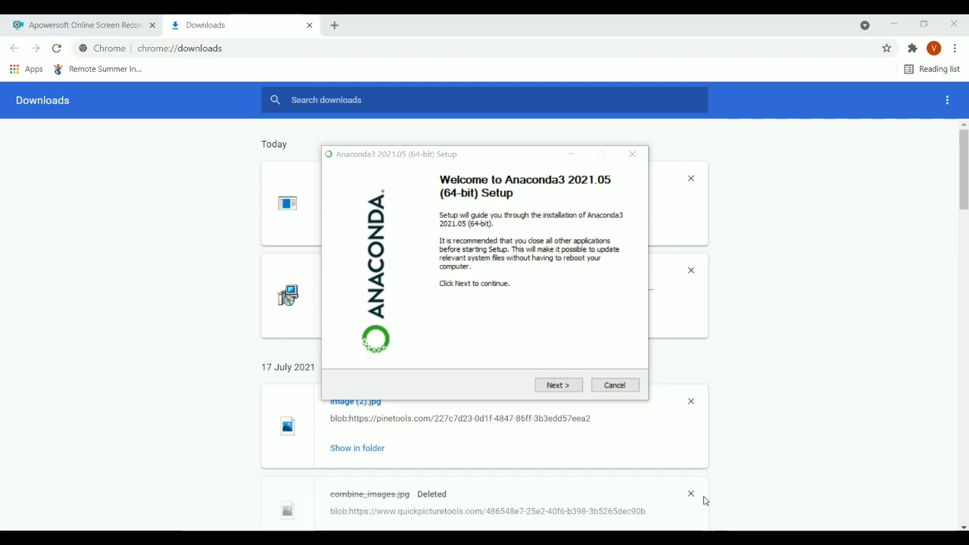
left_click(548, 386)
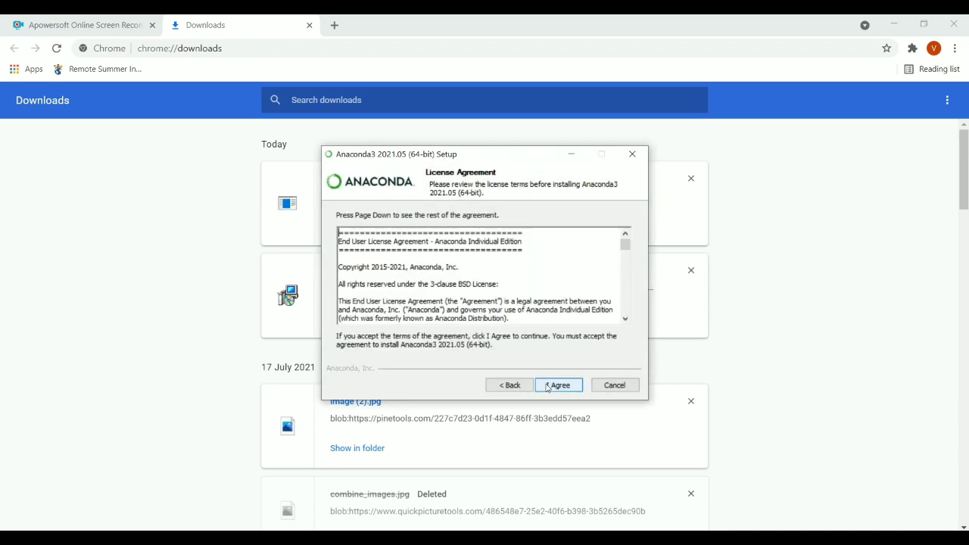
left_click(548, 386)
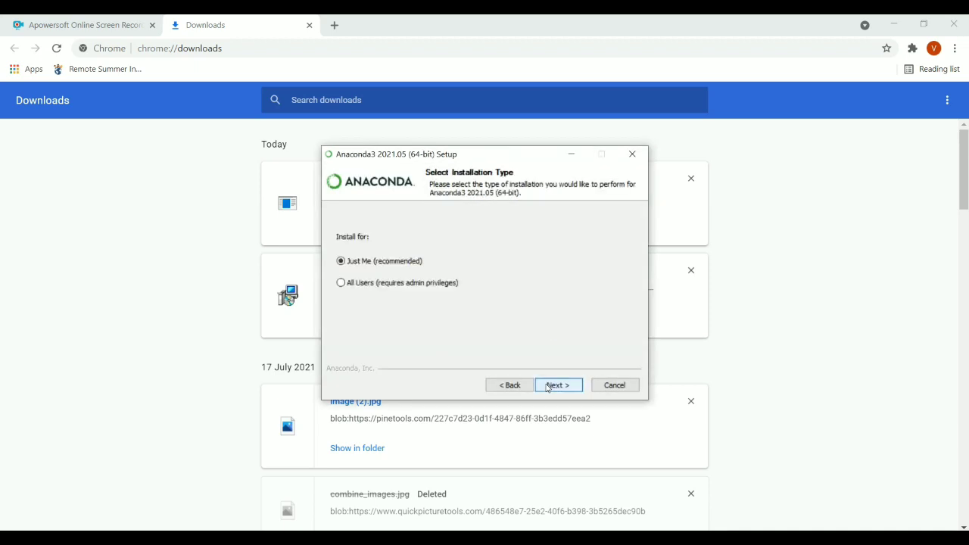
left_click(547, 386)
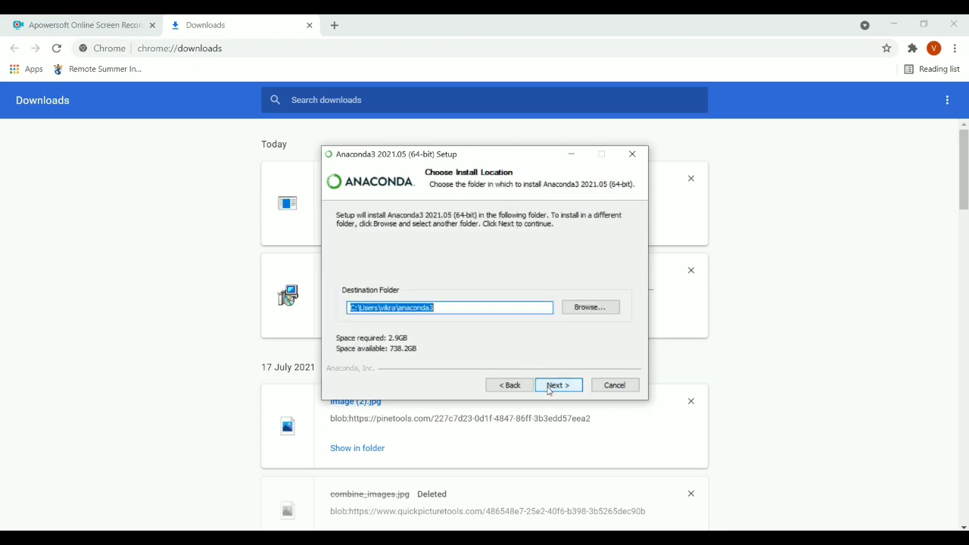
left_click(547, 388)
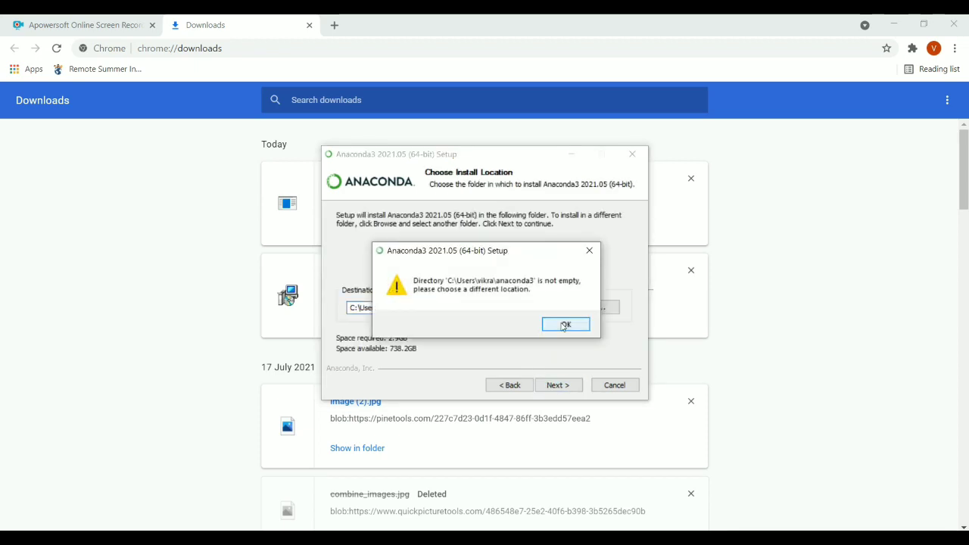
left_click(586, 249)
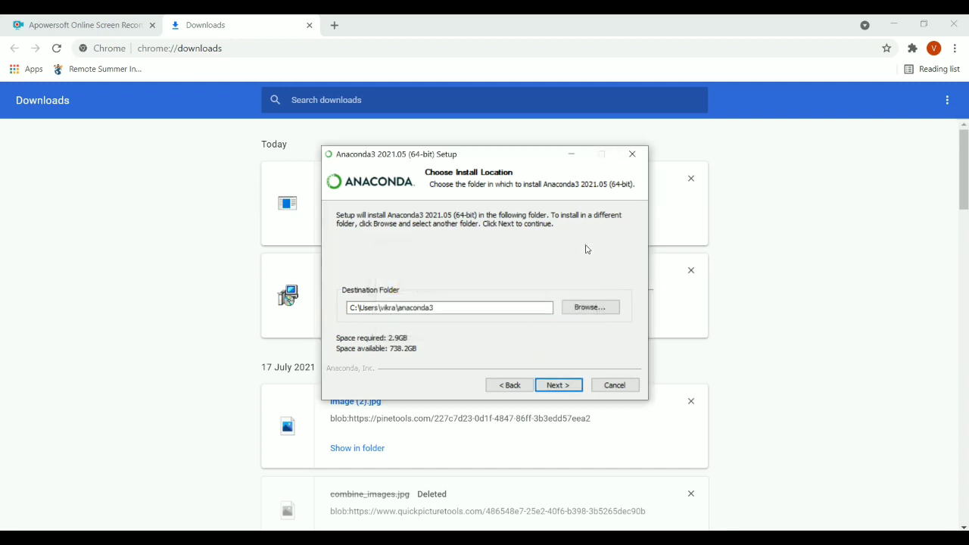
left_click(618, 387)
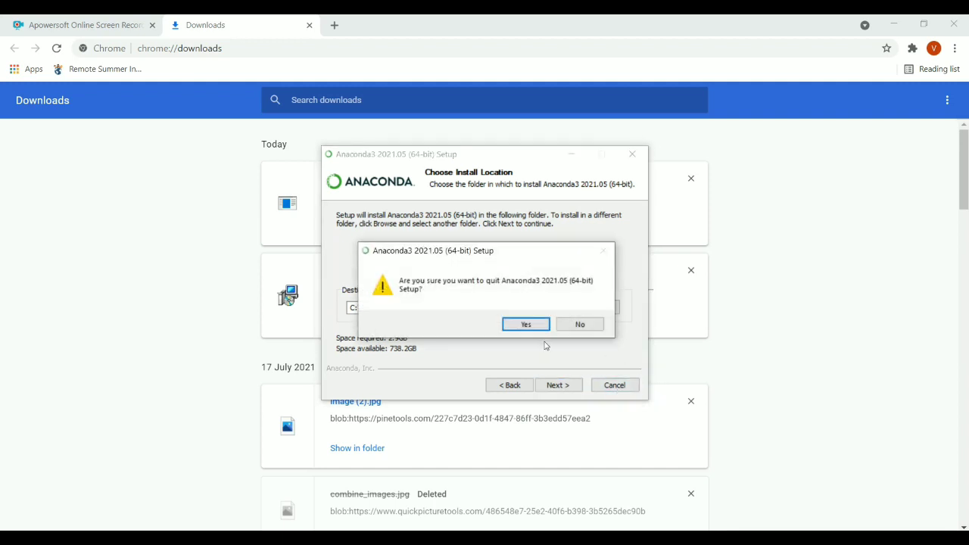
left_click(520, 325)
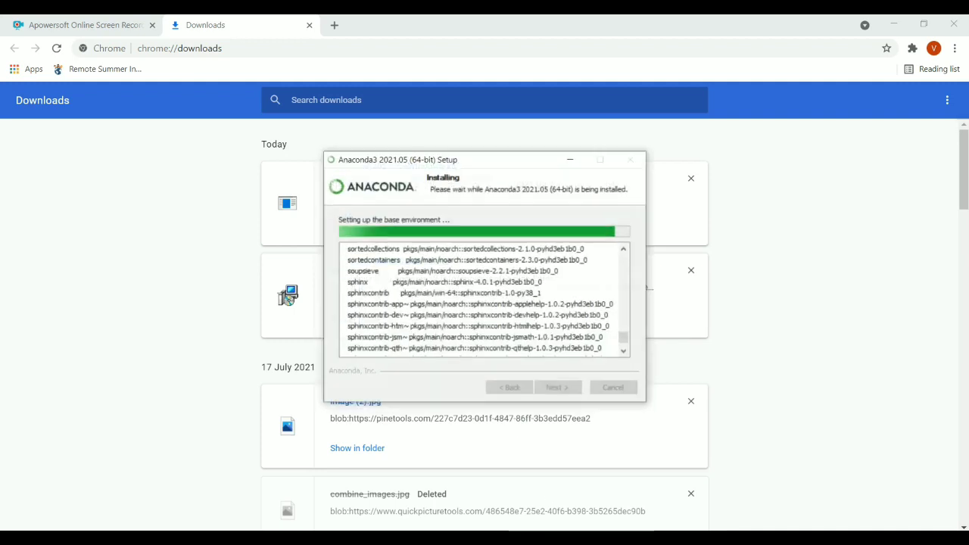
- Review the installation log and finish the Anaconda3 setup with the Individual Edition Tutorial and Getting Started options kept selected
scroll(623, 307, "up", 3)
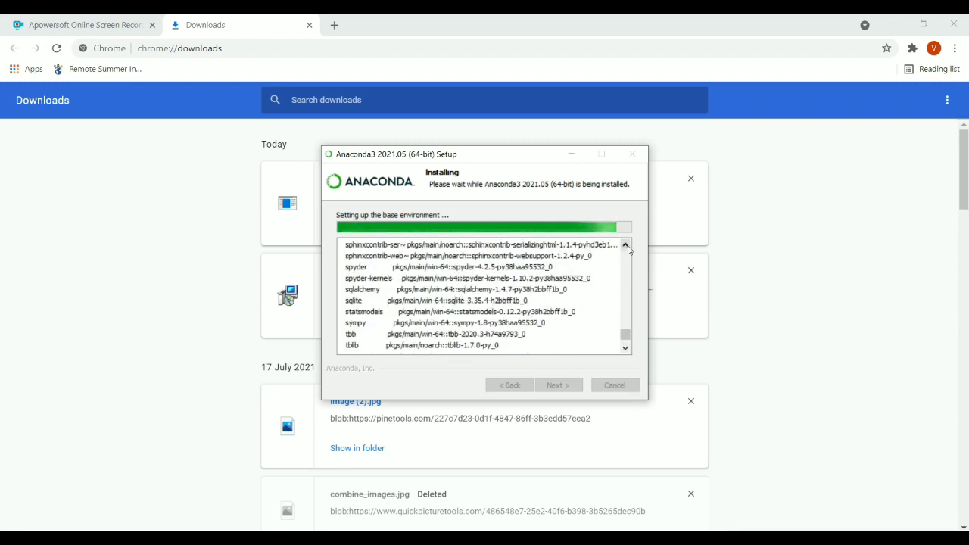
scroll(627, 271, "up", 10)
scroll(628, 271, "up", 12)
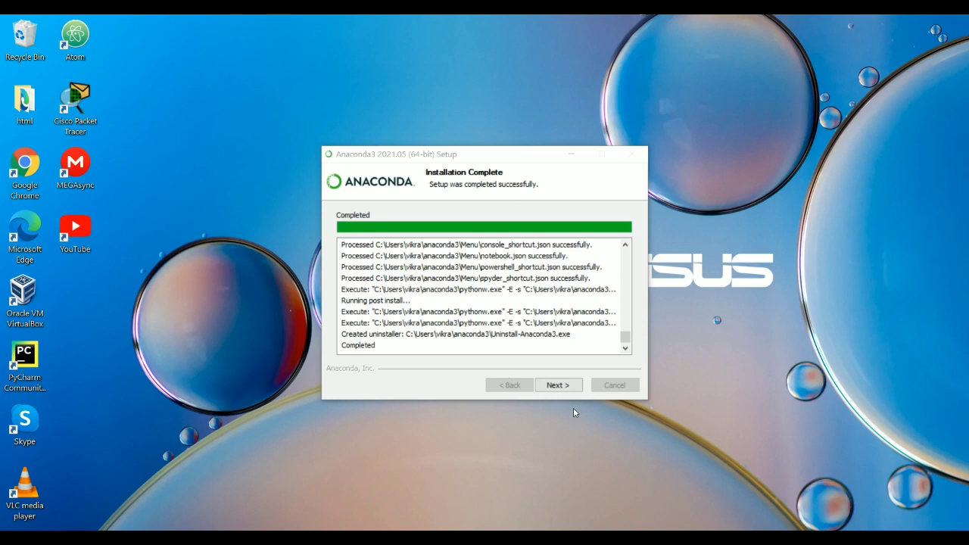
left_click(555, 385)
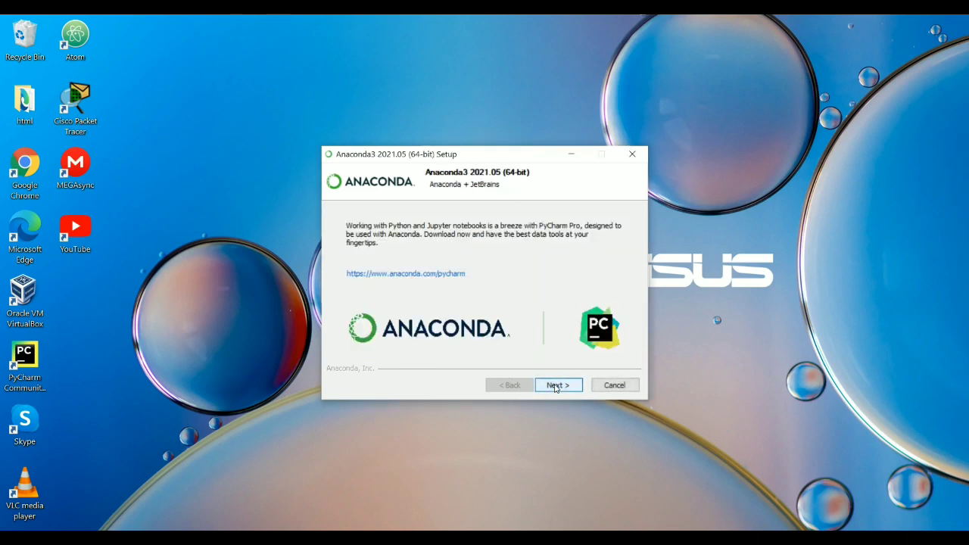
left_click(555, 386)
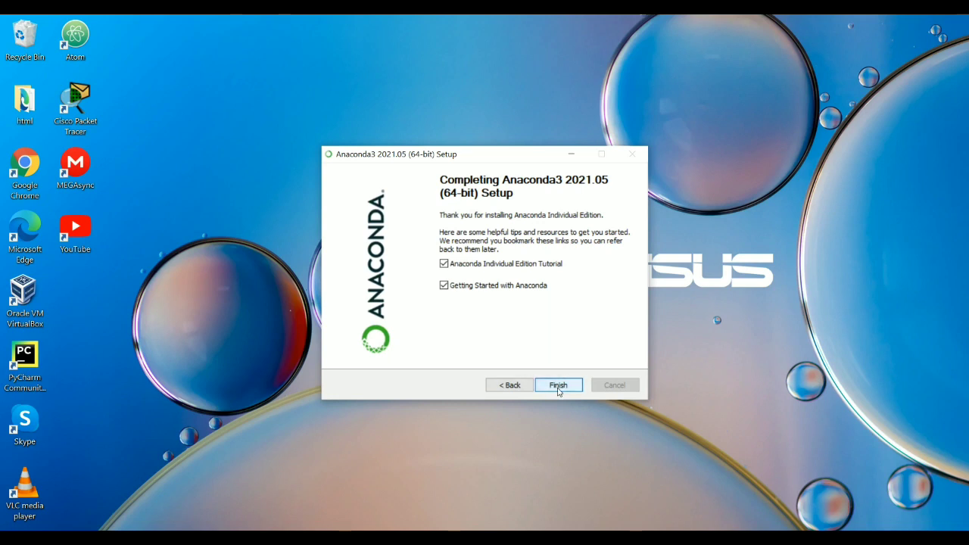
left_click(558, 388)
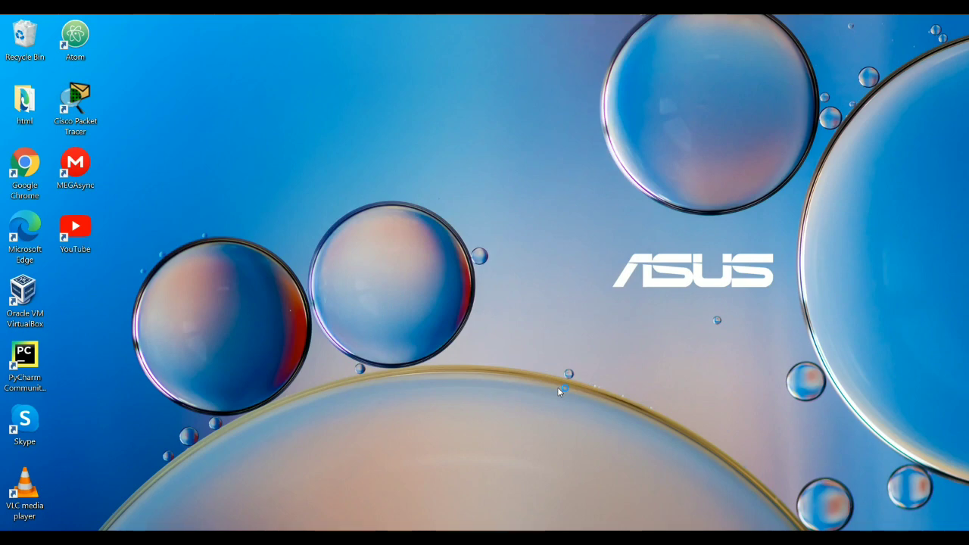
- Minimize the browser's downloads window and close the Anaconda web pages opened by the installer
key("alt+Tab")
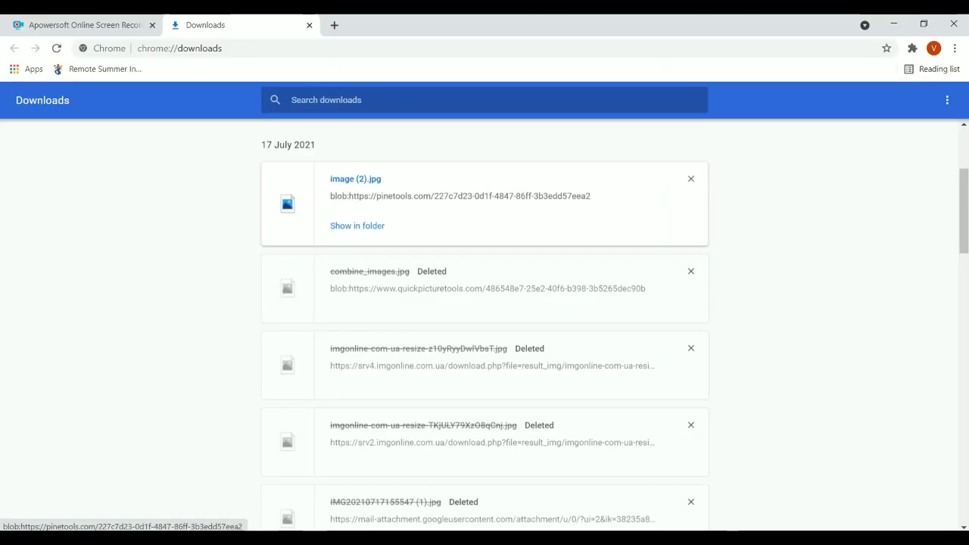
left_click(894, 25)
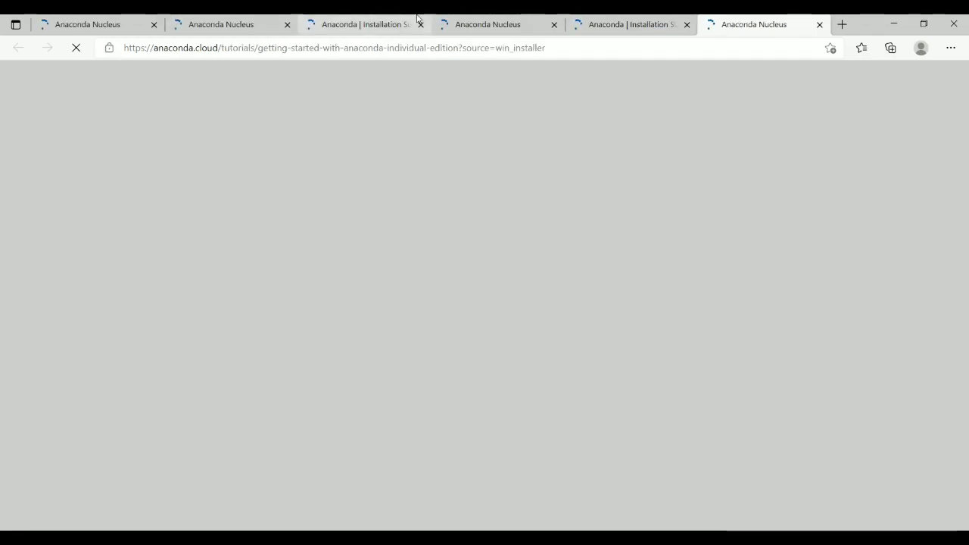
left_click(154, 25)
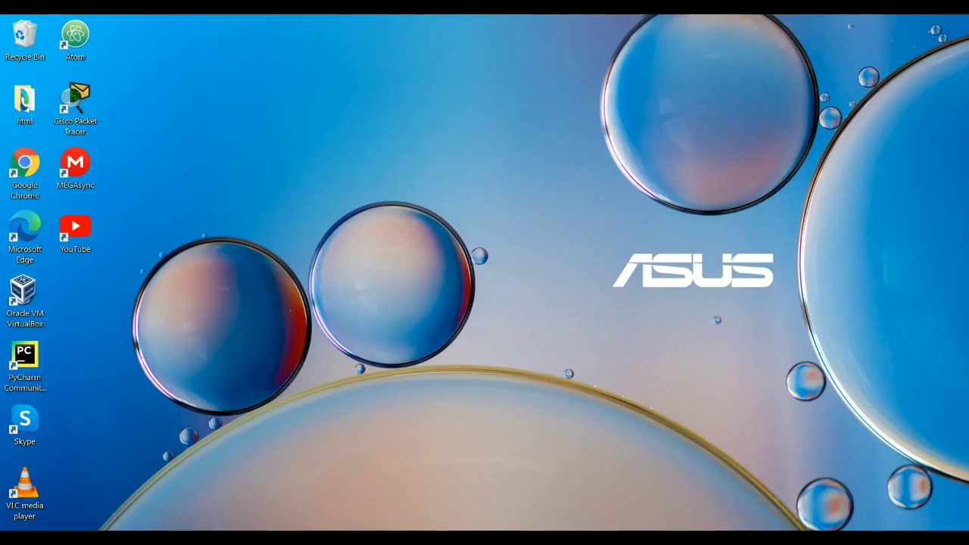
- Search Windows for the installed Anaconda apps and launch Anaconda Navigator (anaconda3)
key("super+s")
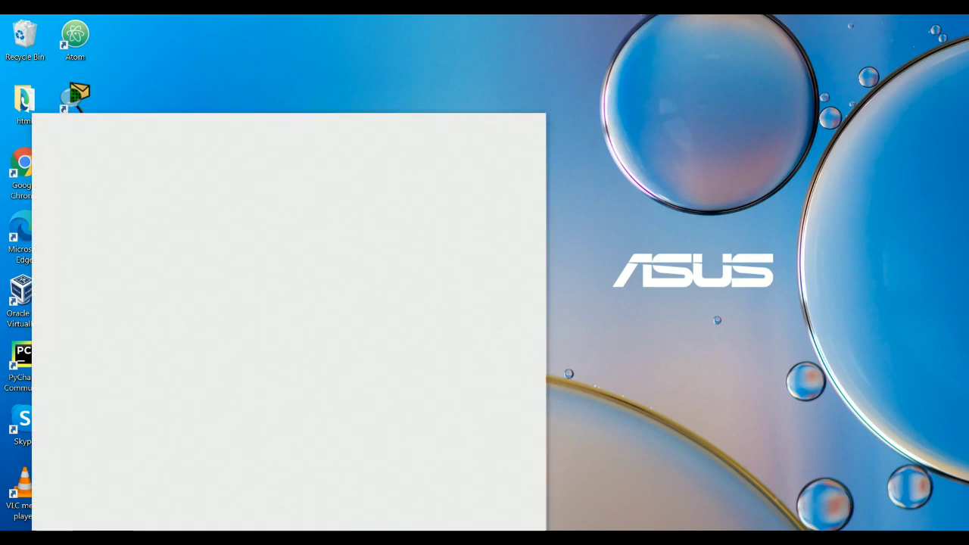
type("ana")
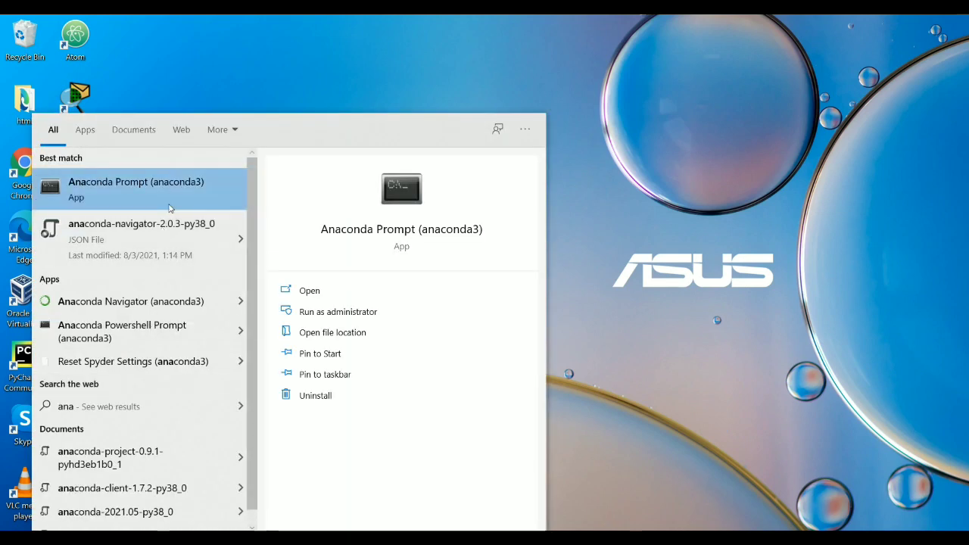
left_click(150, 304)
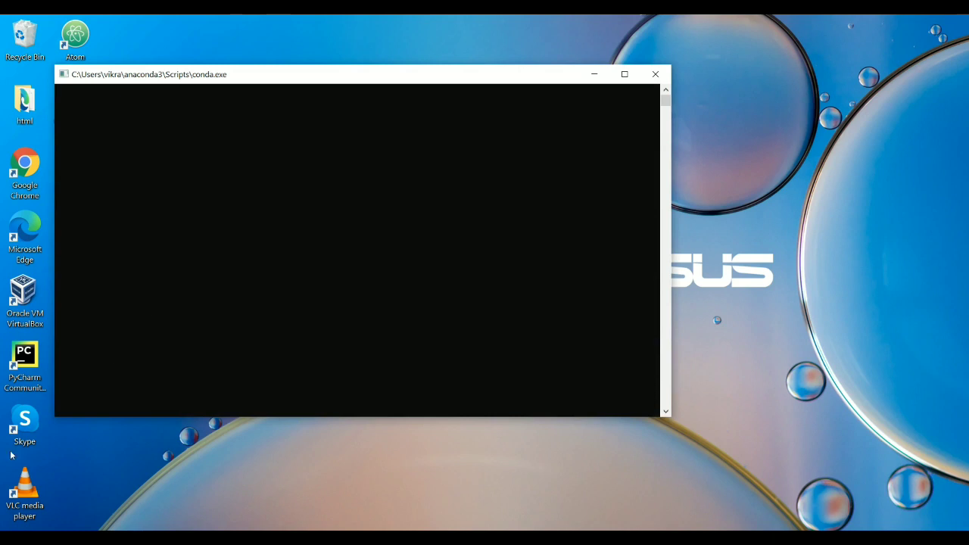
key("super")
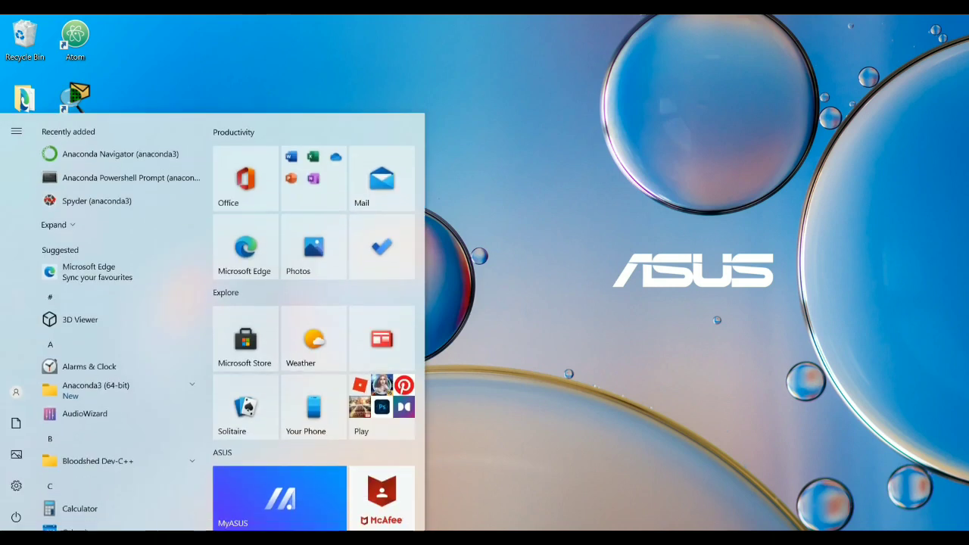
type("an")
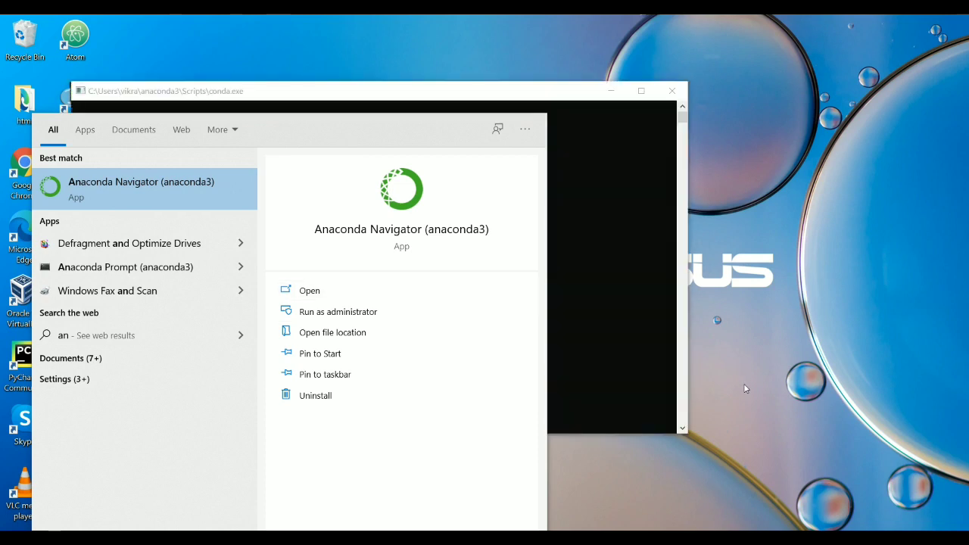
left_click(476, 93)
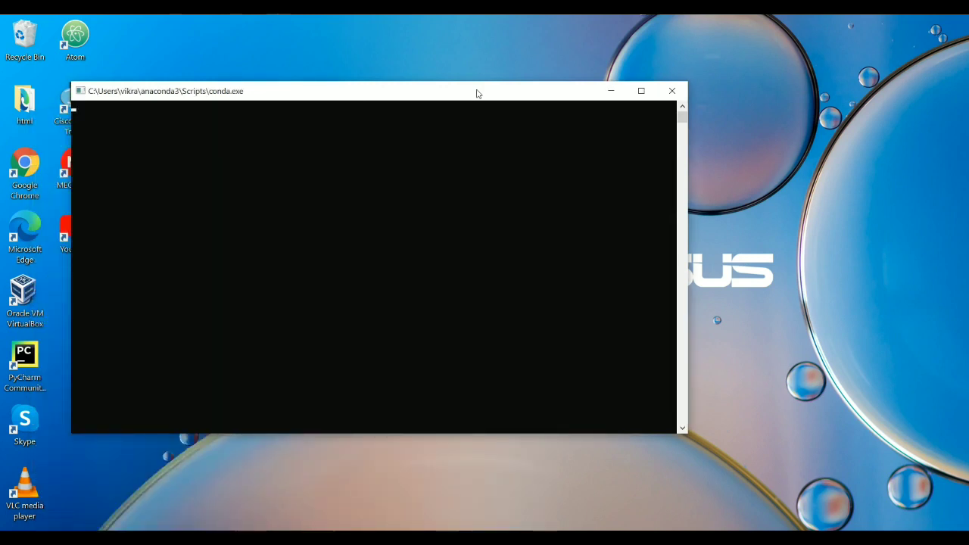
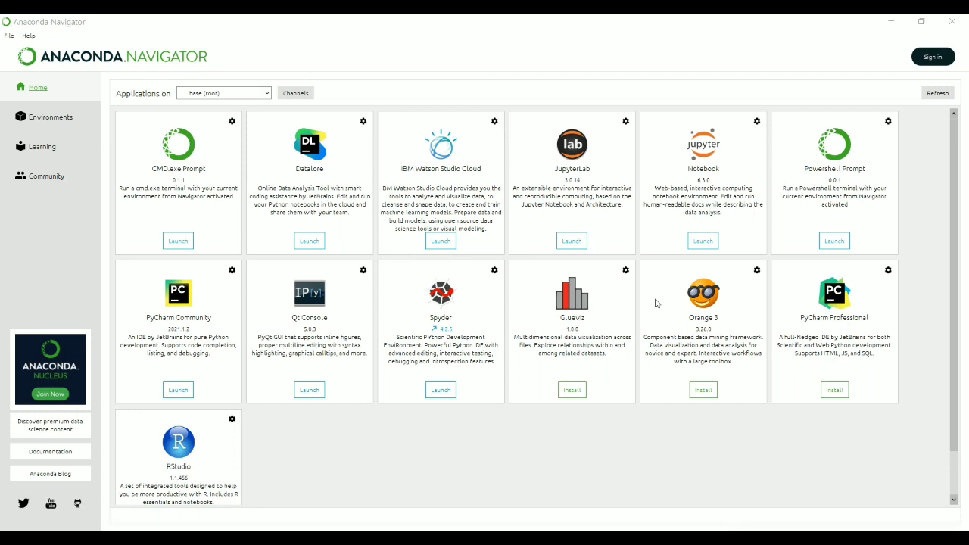
- Launch Jupyter Notebook and the CMD.exe Prompt from the base (root) environment, choosing Google Chrome to open the notebook's HTML file
left_click(704, 241)
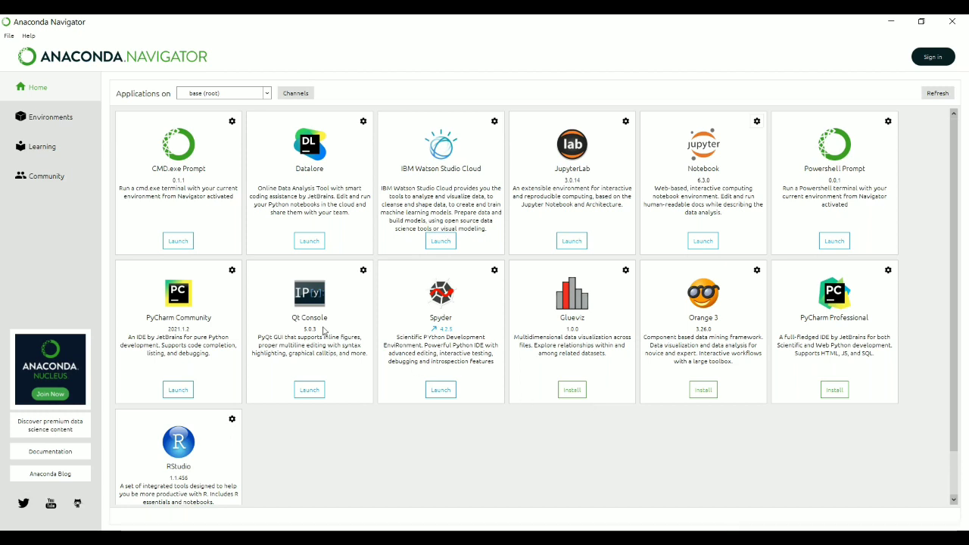
left_click(178, 240)
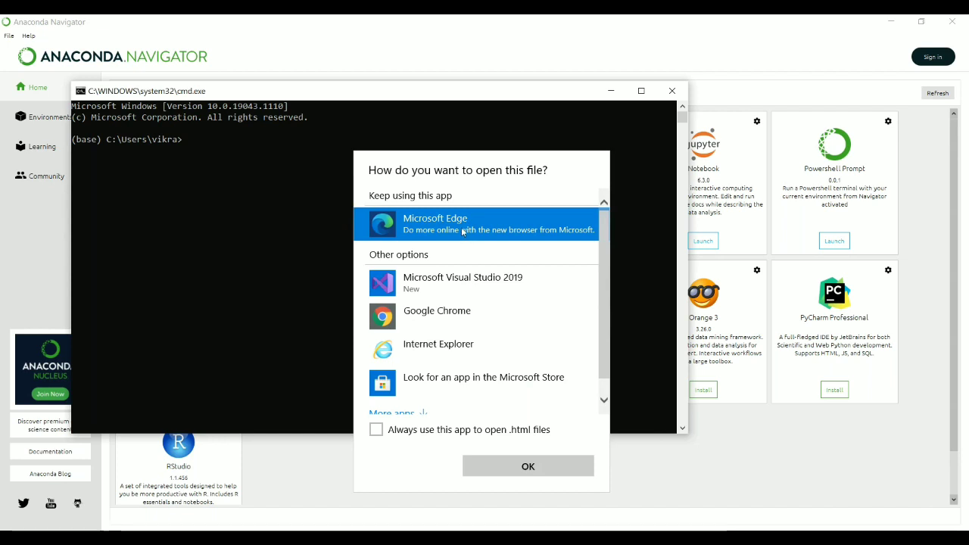
left_click(463, 231)
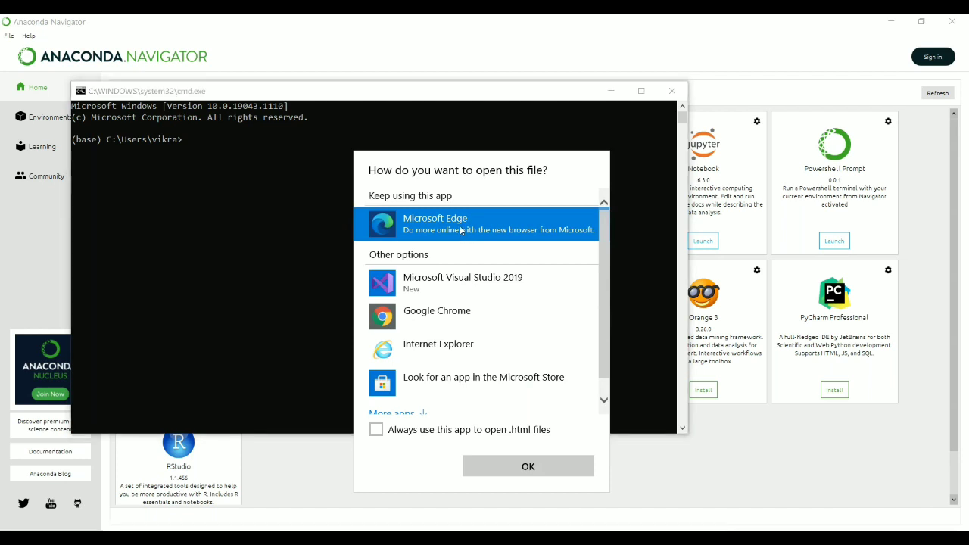
left_click(471, 306)
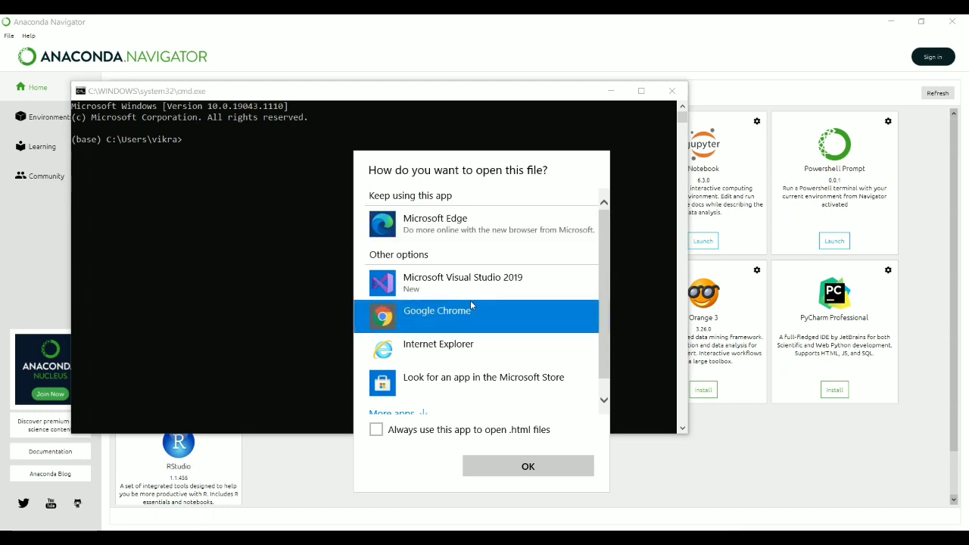
left_click(468, 343)
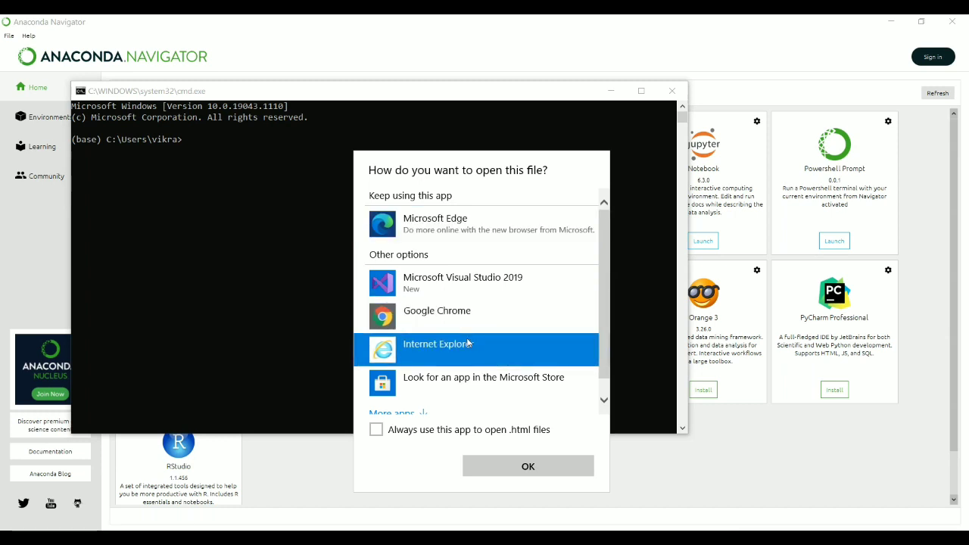
left_click(463, 325)
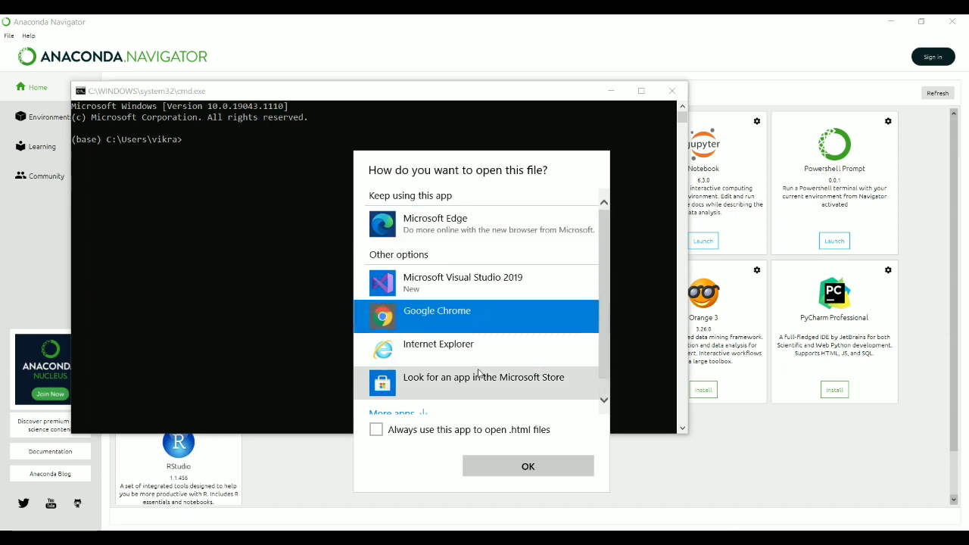
left_click(508, 466)
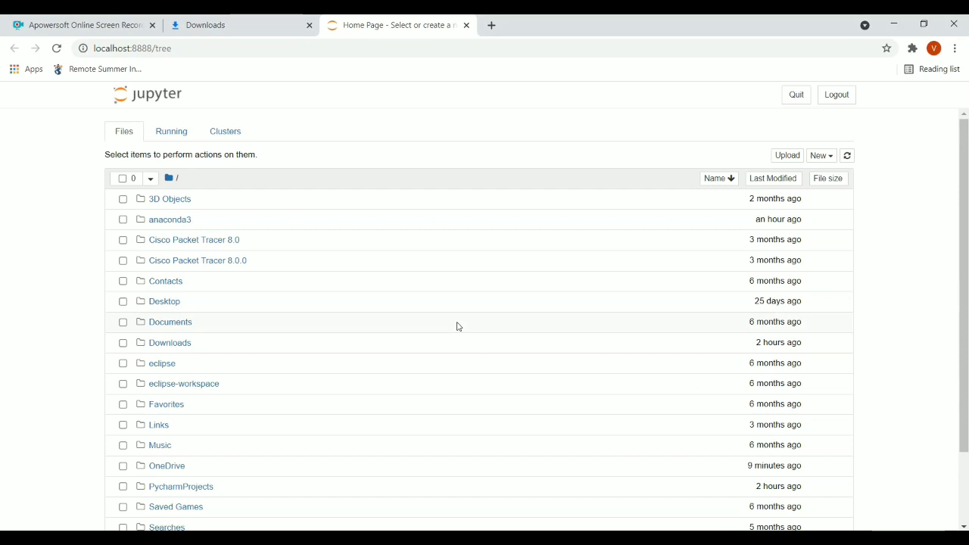
- Create a new Python 3 notebook from the Jupyter home page
left_click(814, 160)
left_click(814, 160)
left_click(814, 160)
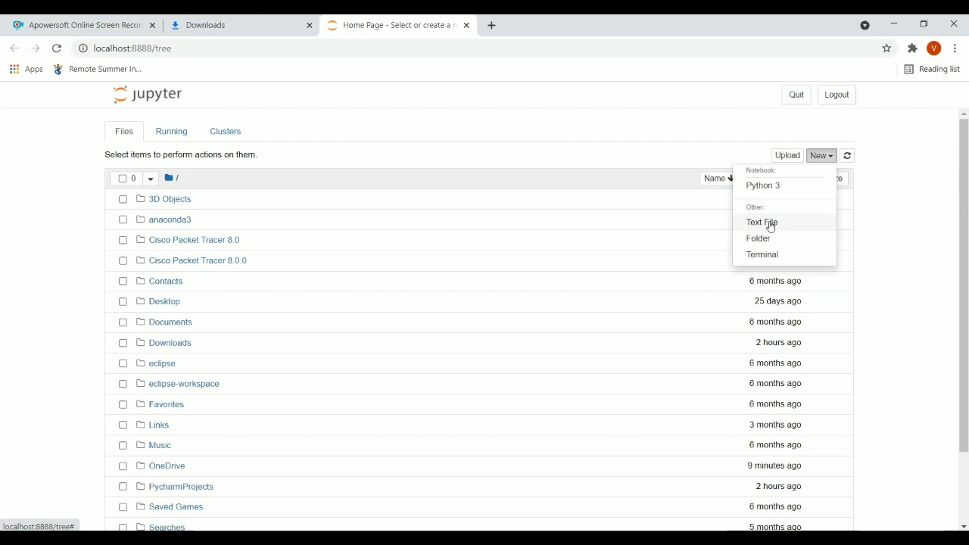
left_click(766, 193)
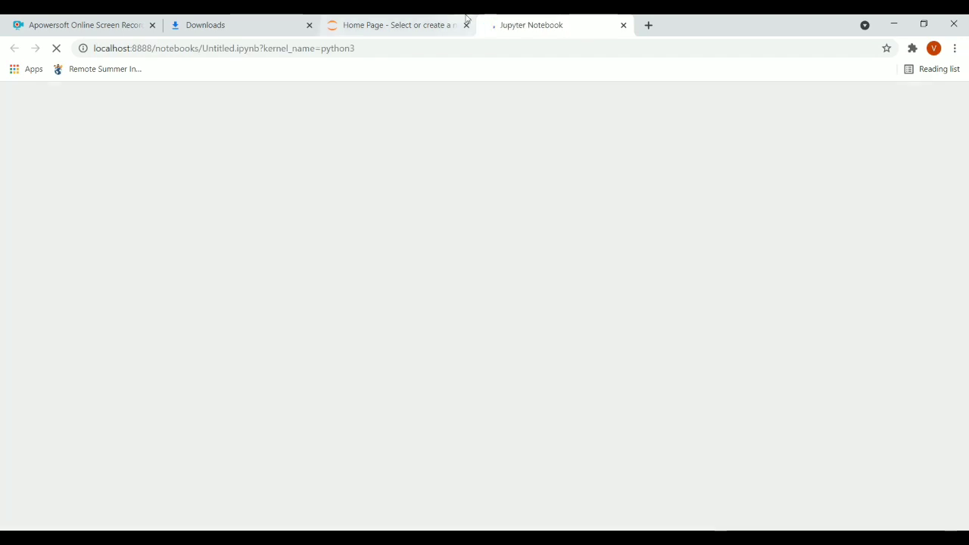
- Look through the Jupyter home page's file list for the new notebook, and clear the browser and command prompt windows off Anaconda Navigator
left_click(465, 18)
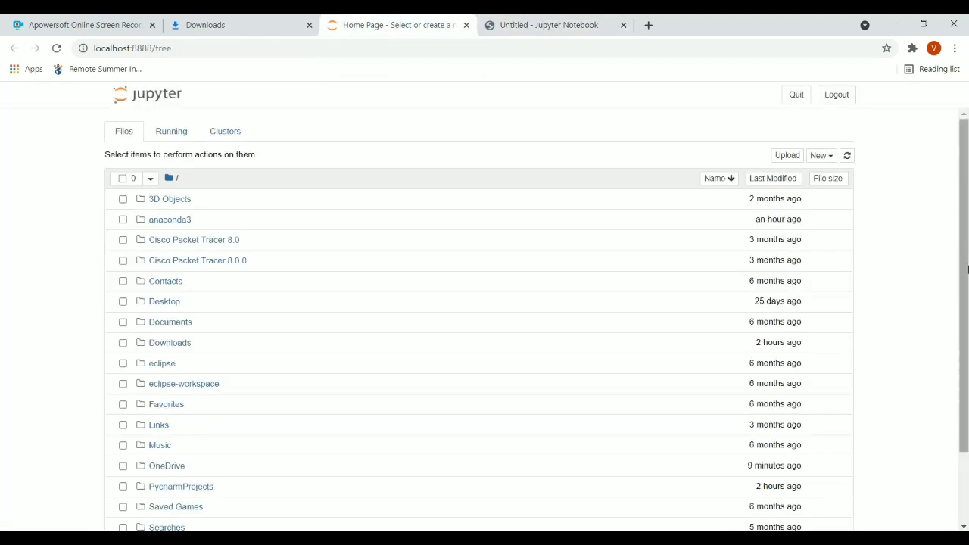
left_click_drag(967, 269, 968, 444)
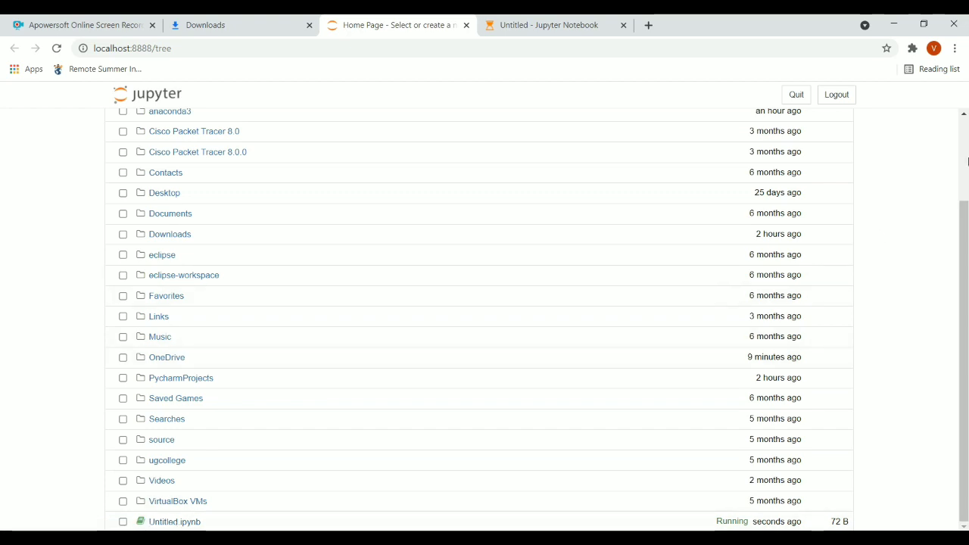
scroll(963, 160, "up", 2)
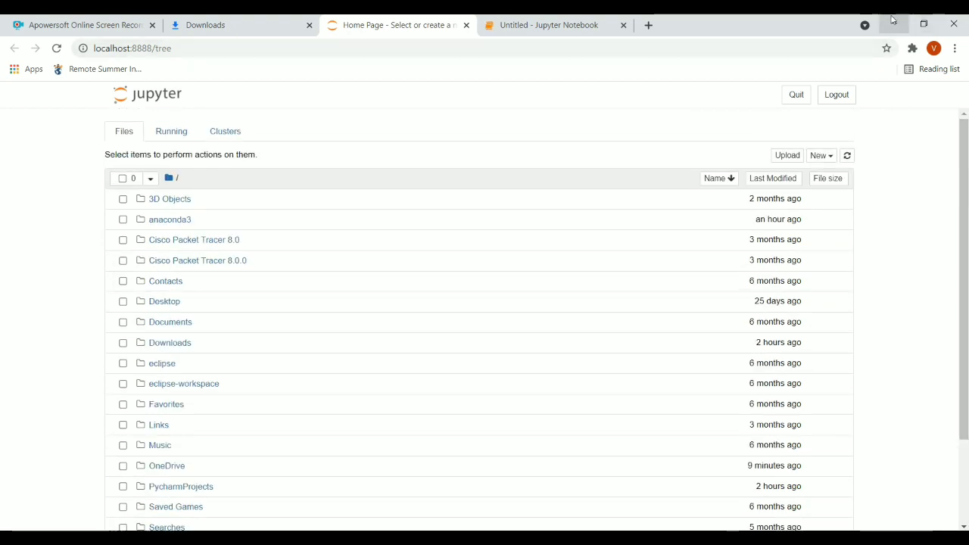
left_click(893, 21)
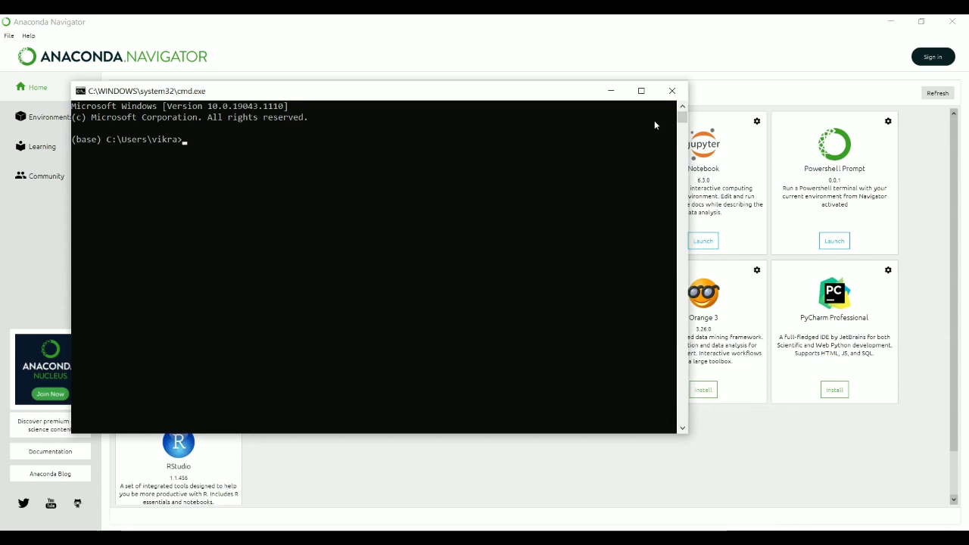
left_click(672, 91)
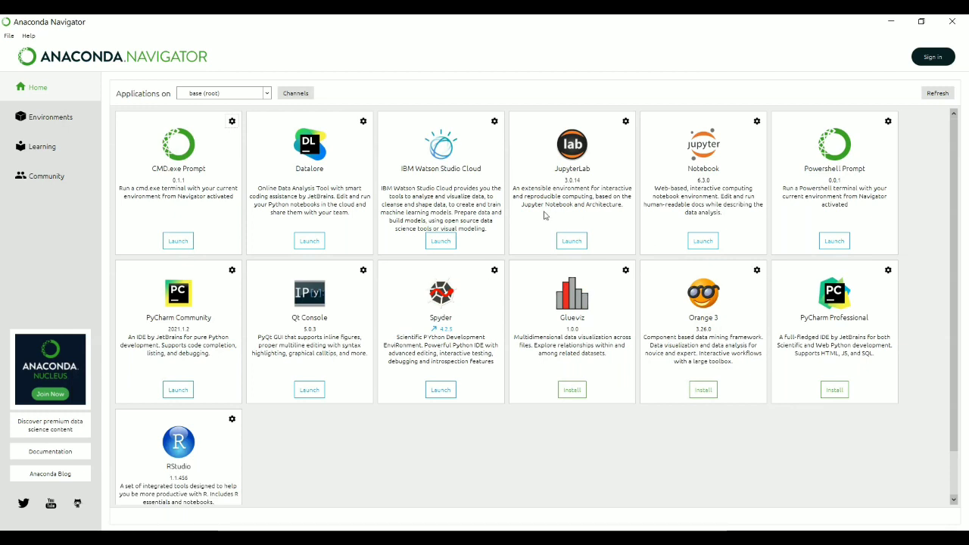
- Search Navigator's environments for "pandas" and the installed packages for "pand"
left_click(65, 121)
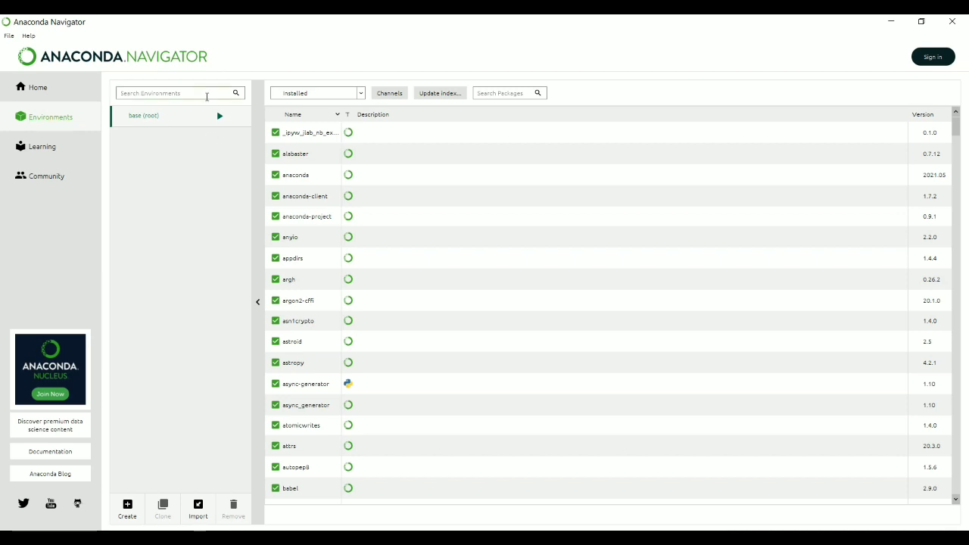
type("pandas")
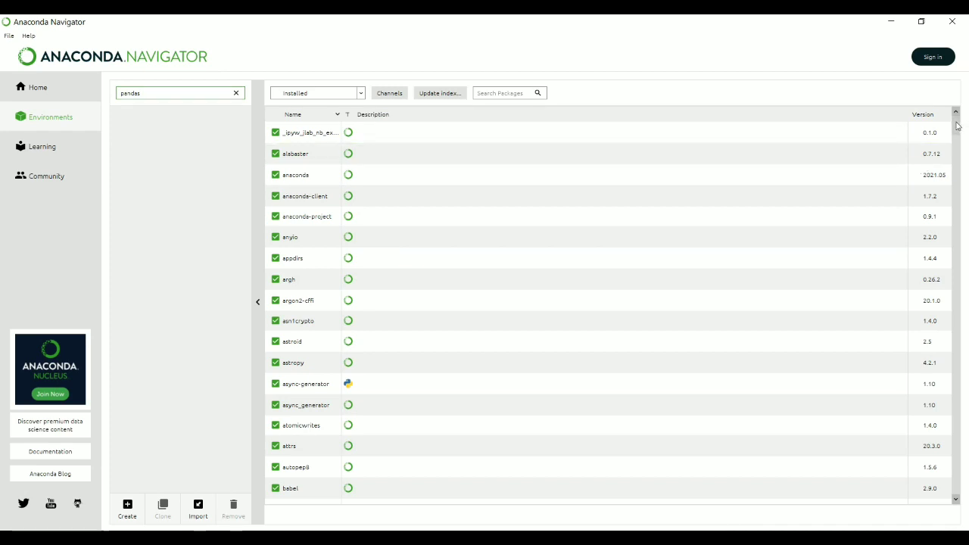
left_click_drag(956, 126, 957, 231)
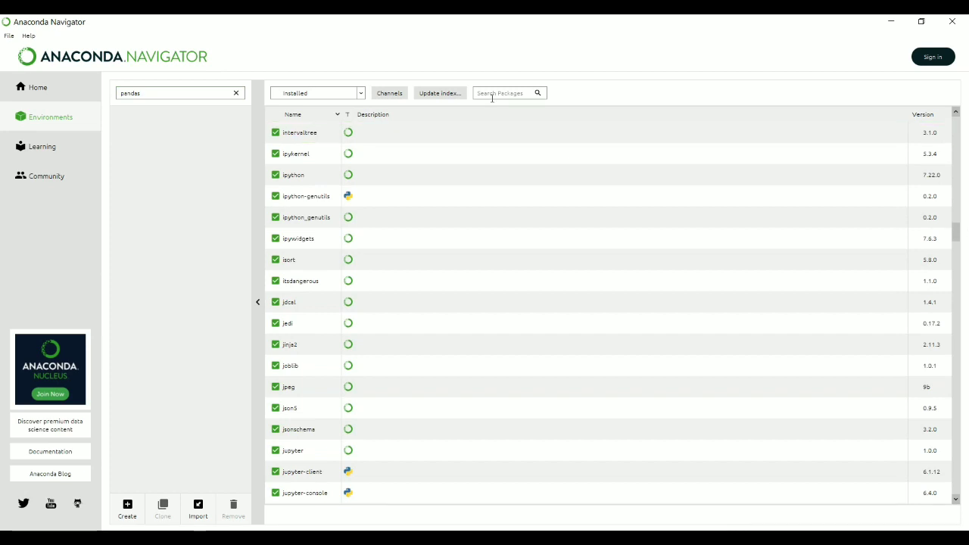
left_click(532, 97)
type("pand")
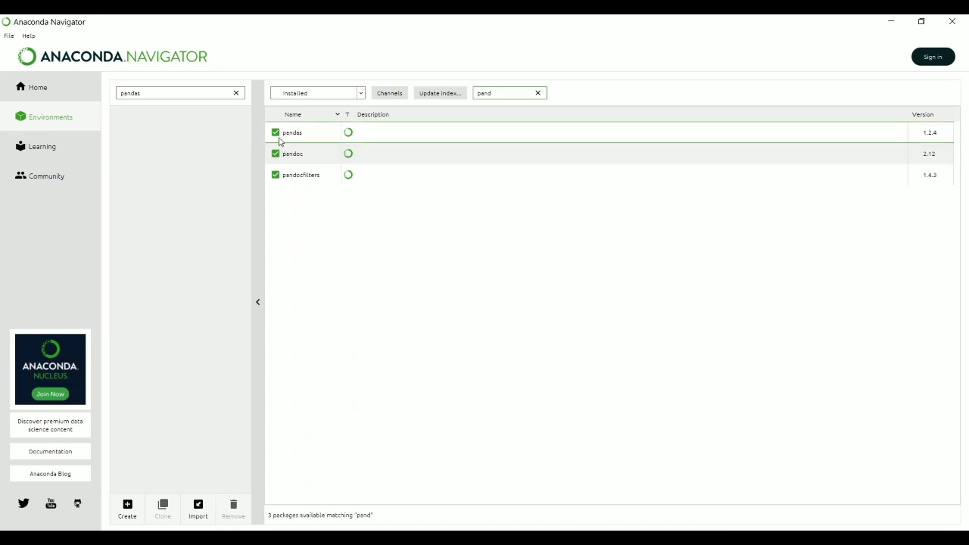
- Search the installed packages for "num" and clear the package search
left_click(538, 95)
type("num")
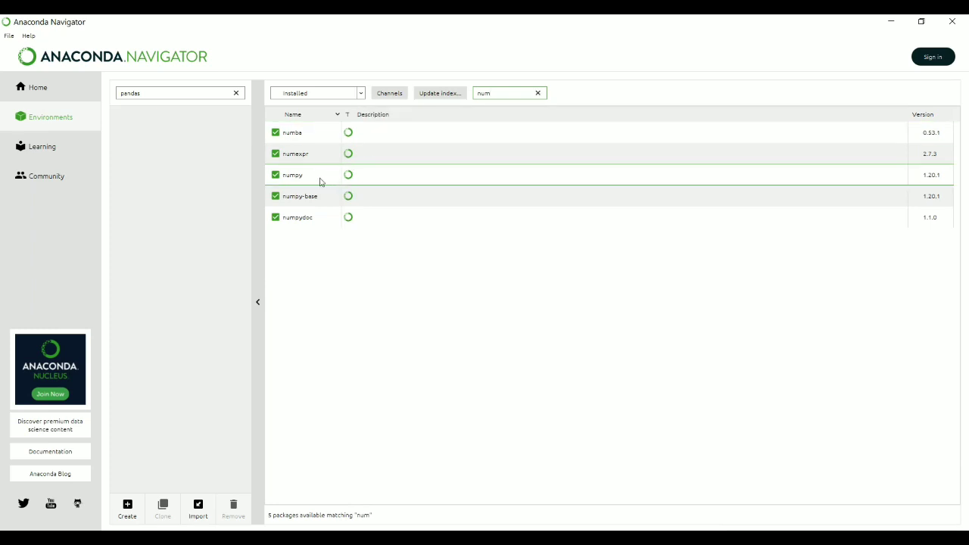
left_click(538, 94)
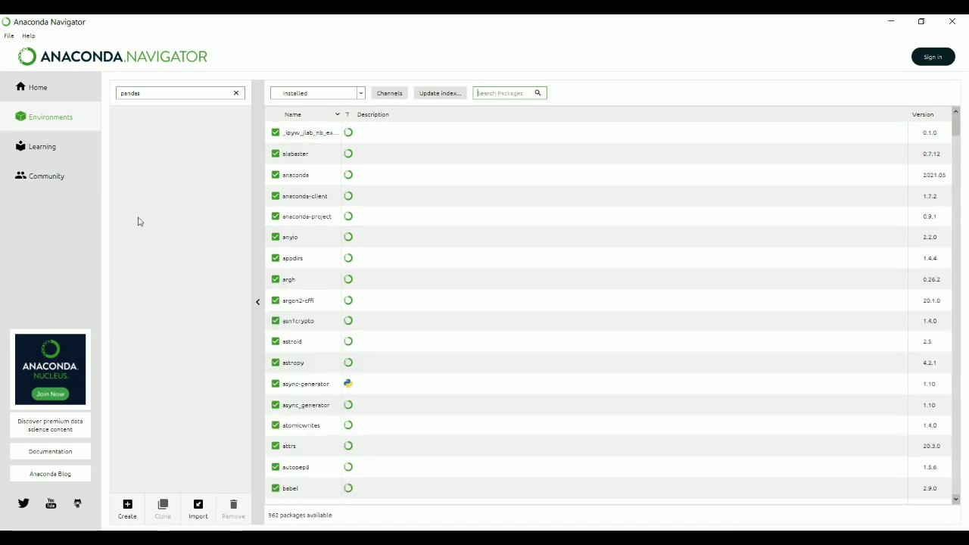
- Browse Navigator's Learning and Community resources, open the JupyterLab Documentation, and return to the Home page
left_click(60, 157)
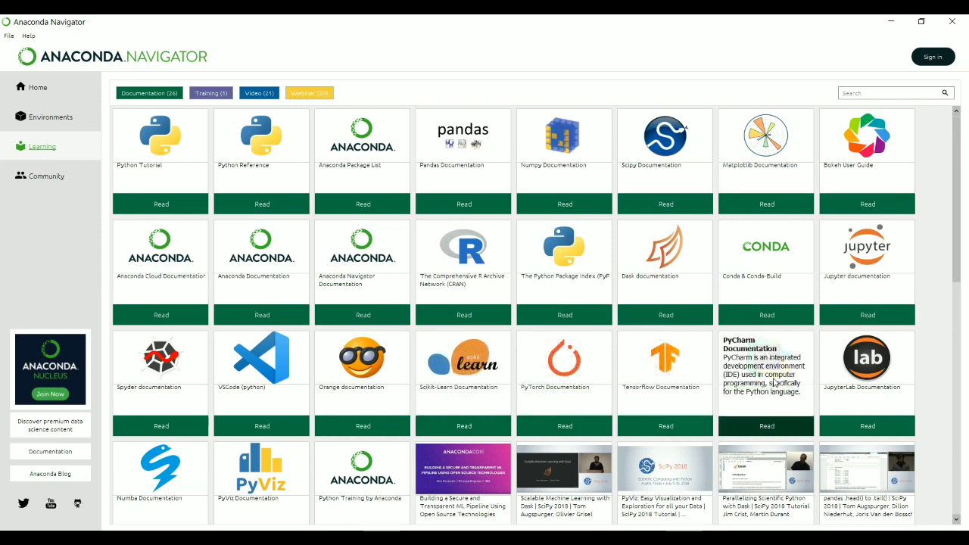
left_click(75, 184)
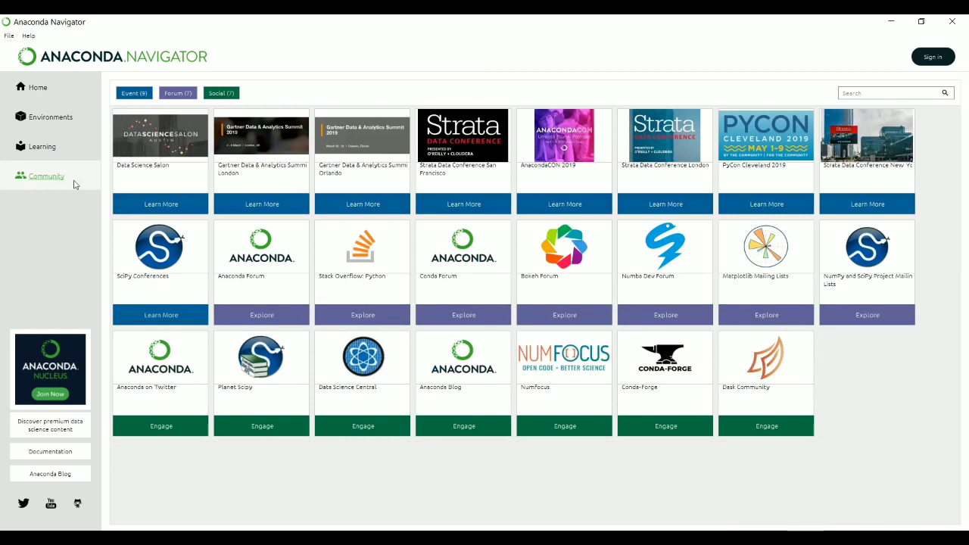
left_click(42, 147)
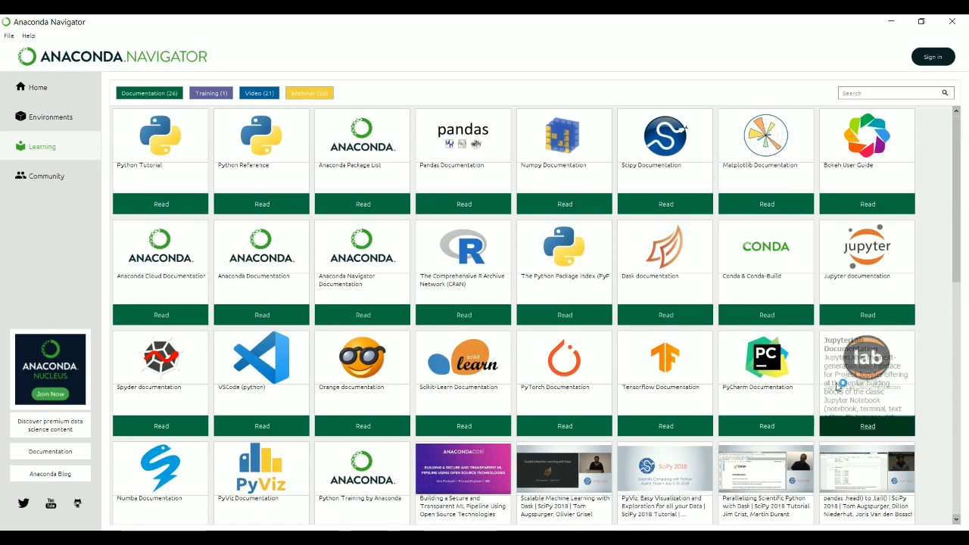
left_click(884, 430)
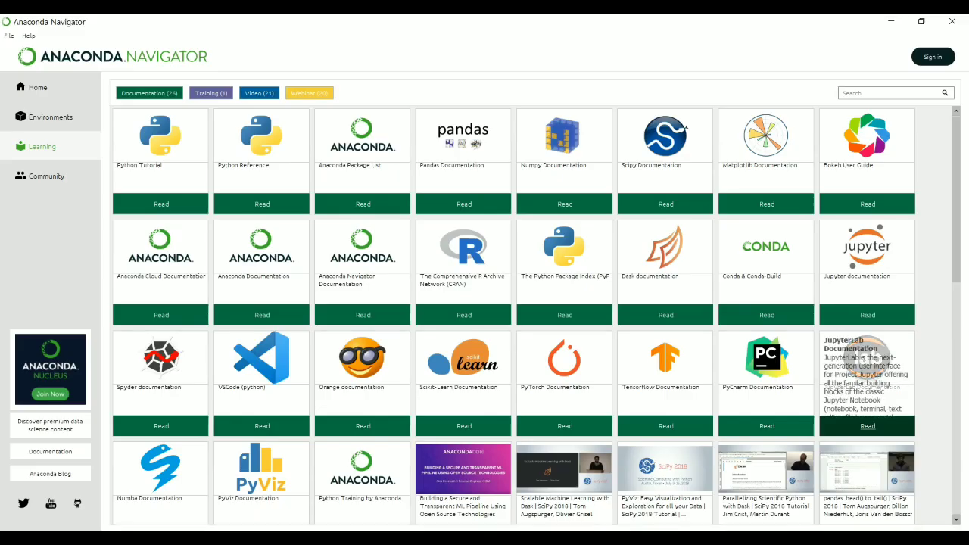
left_click(59, 97)
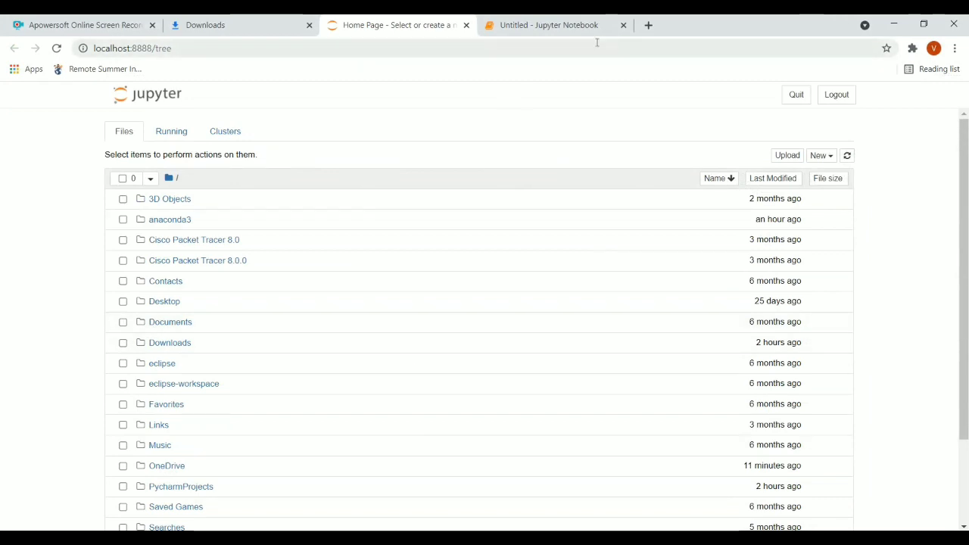
- Search the web for "download package for latex in python" in a new tab, and open the latex PyPI result, closing the search page
left_click(648, 26)
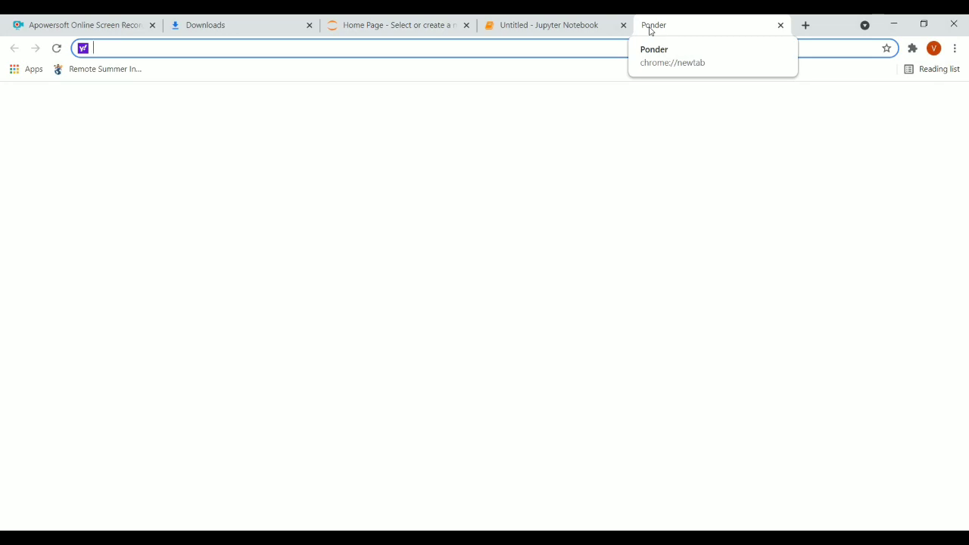
type("downlo")
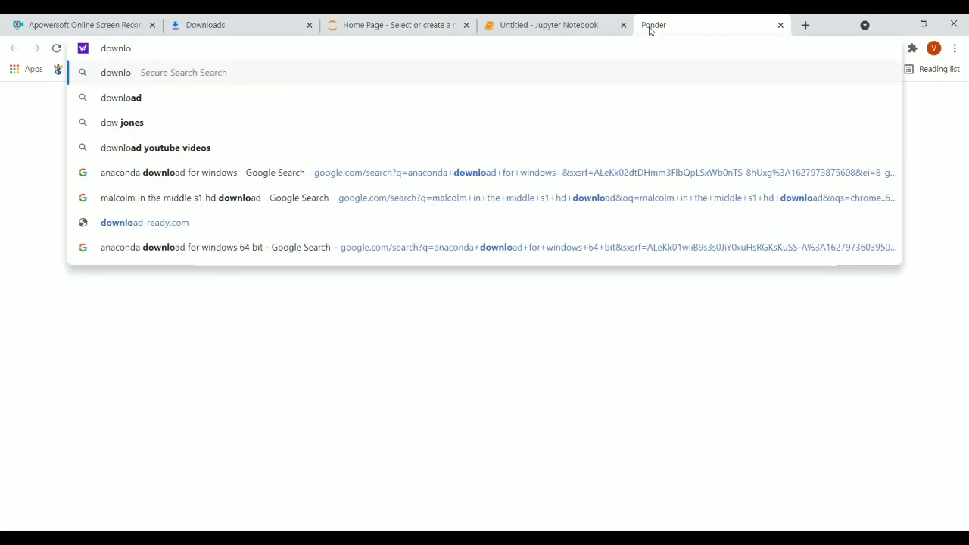
type("ad pac")
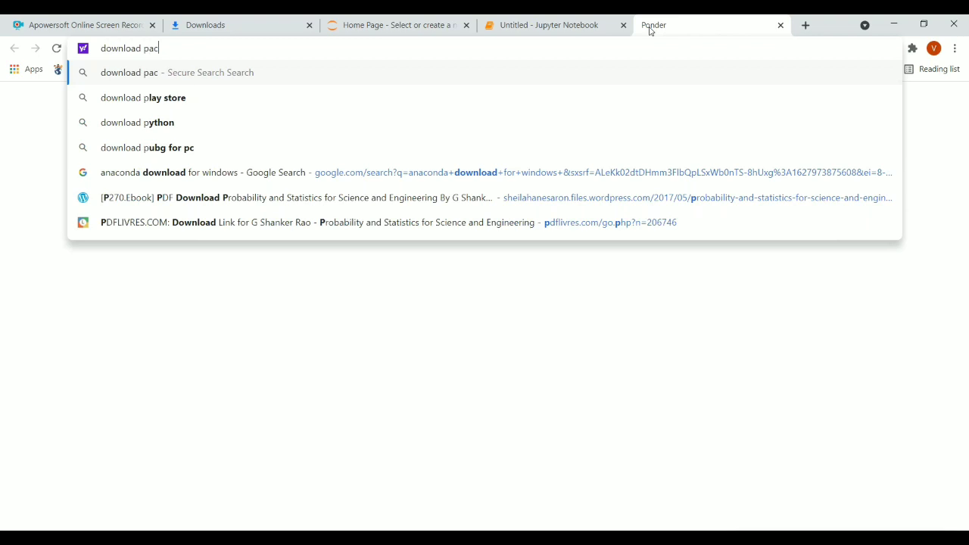
type("kage ")
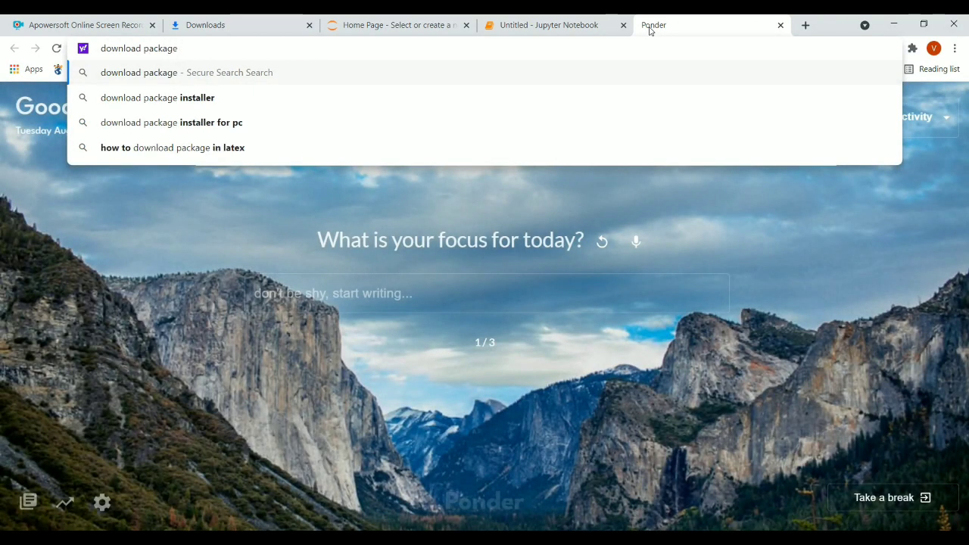
type("for")
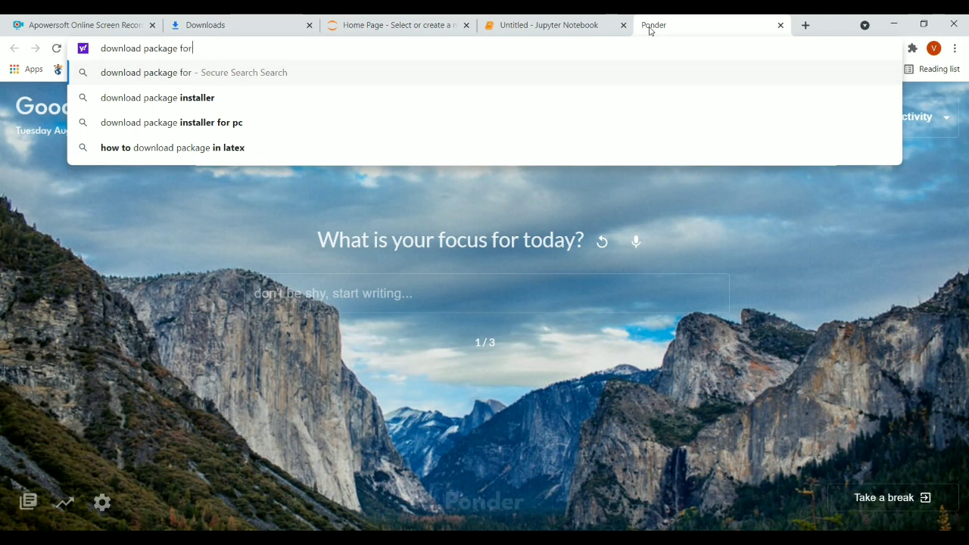
type(" latex")
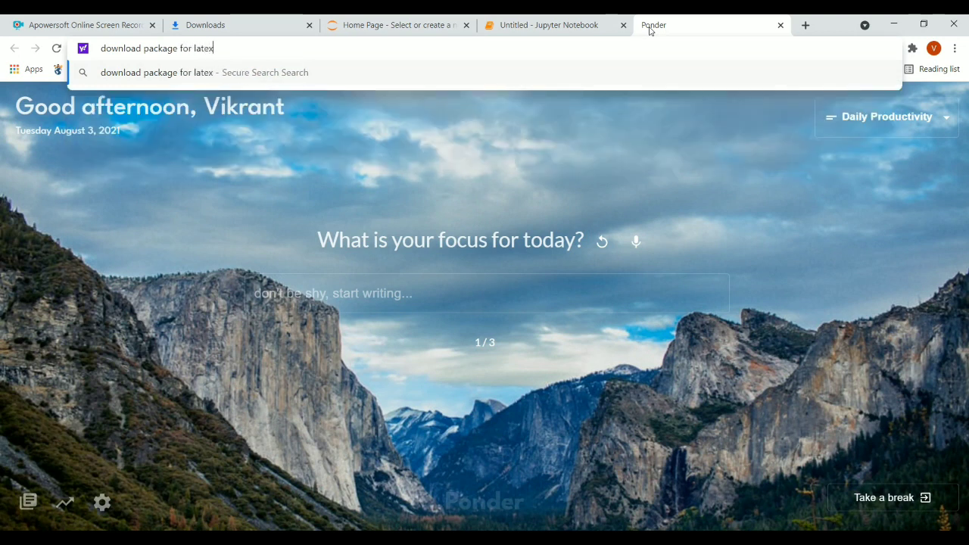
type(" in python")
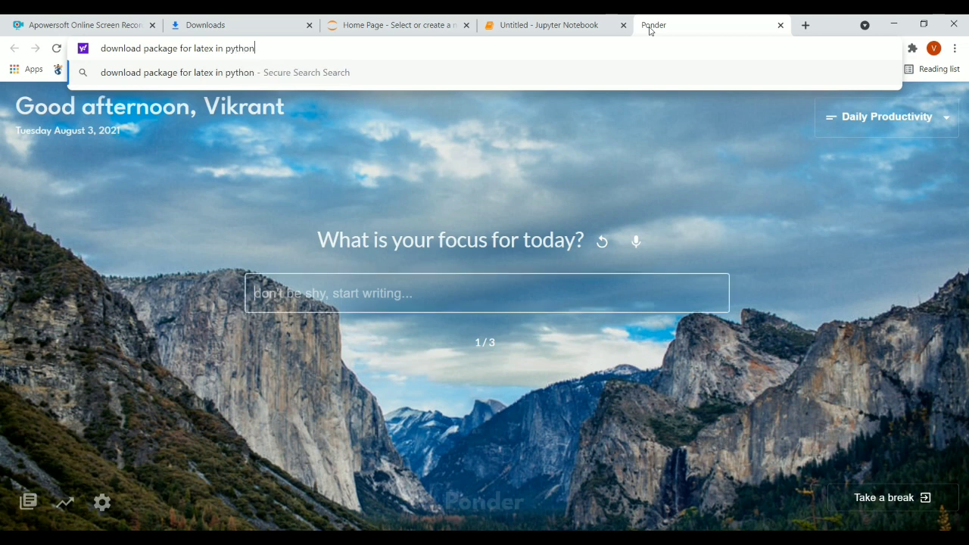
key("Return")
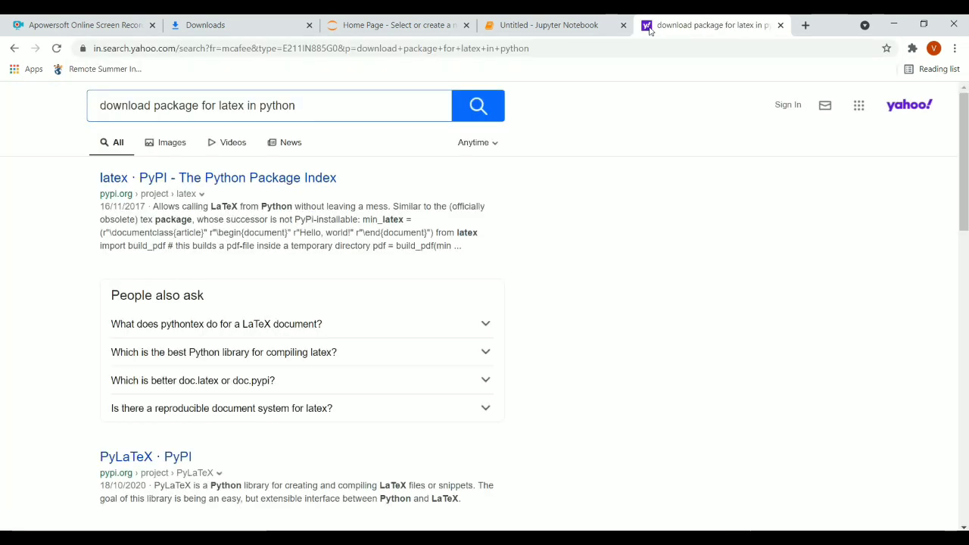
left_click(315, 178)
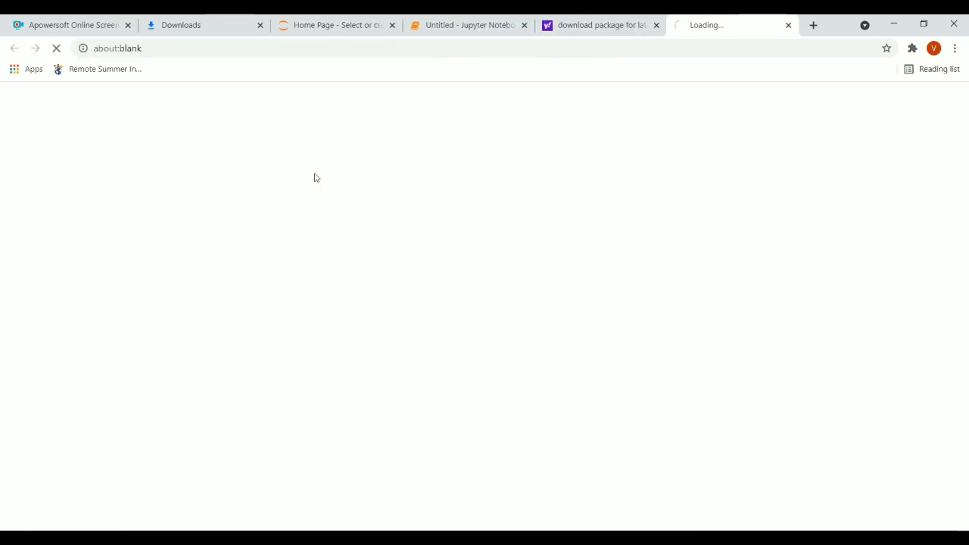
left_click(655, 25)
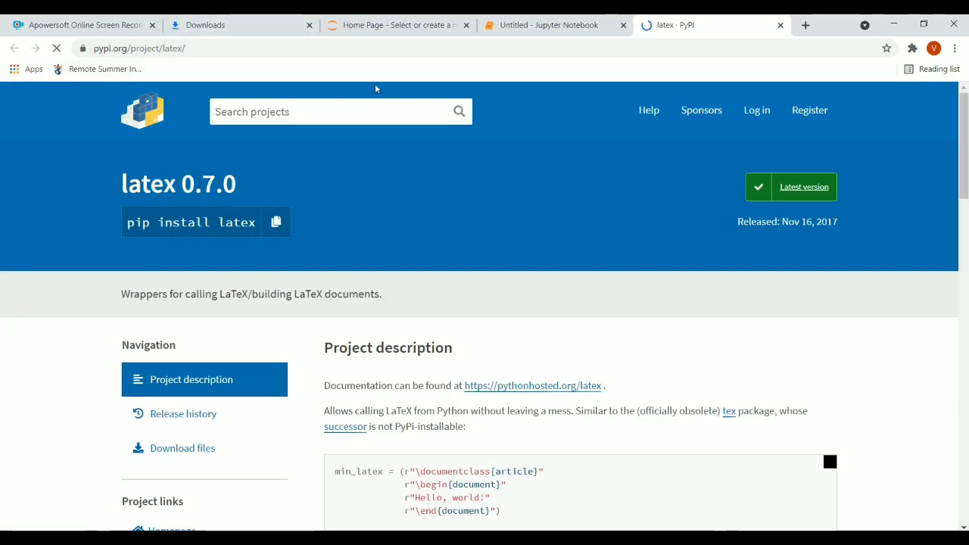
- Search the web for "download package for latex in python in anaconda"
left_click(525, 46)
type("d")
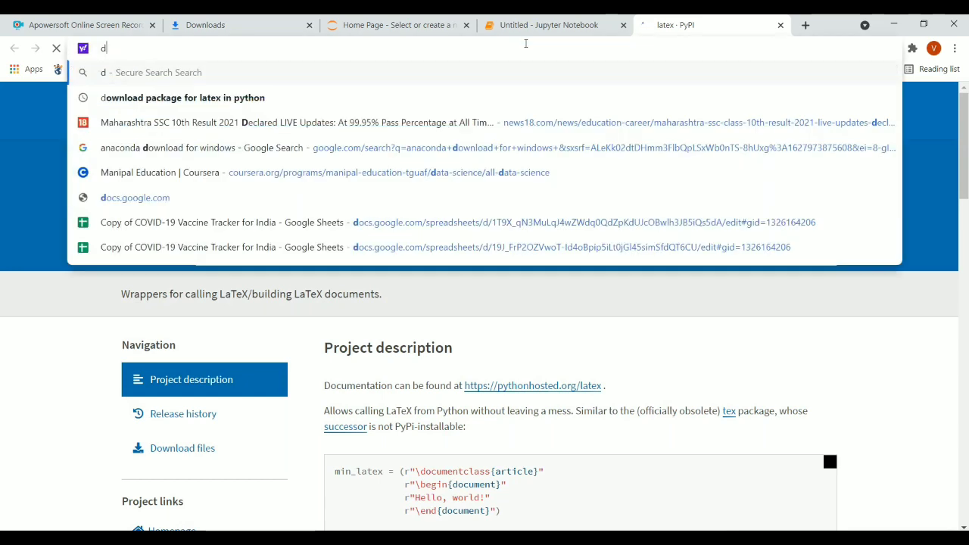
type("ow")
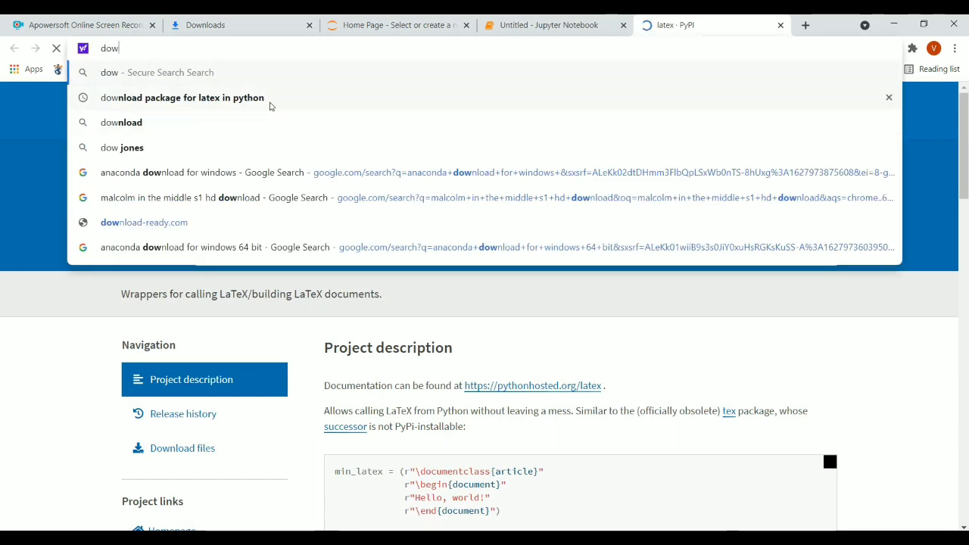
left_click(270, 98)
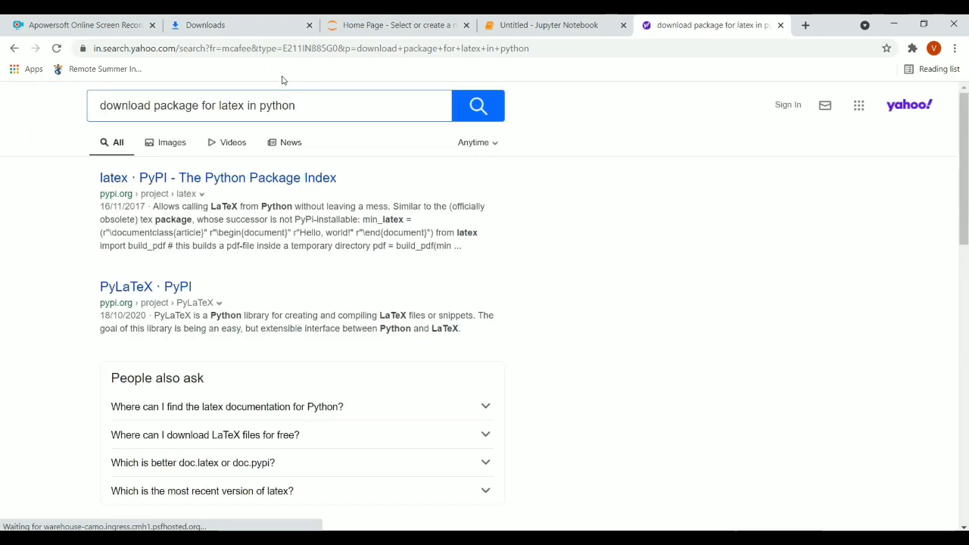
type("in ana")
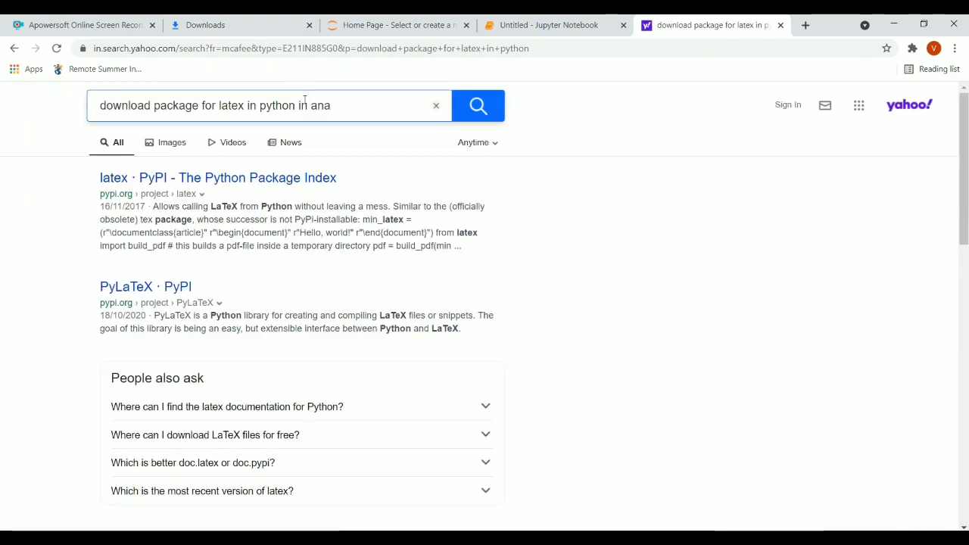
type("conda")
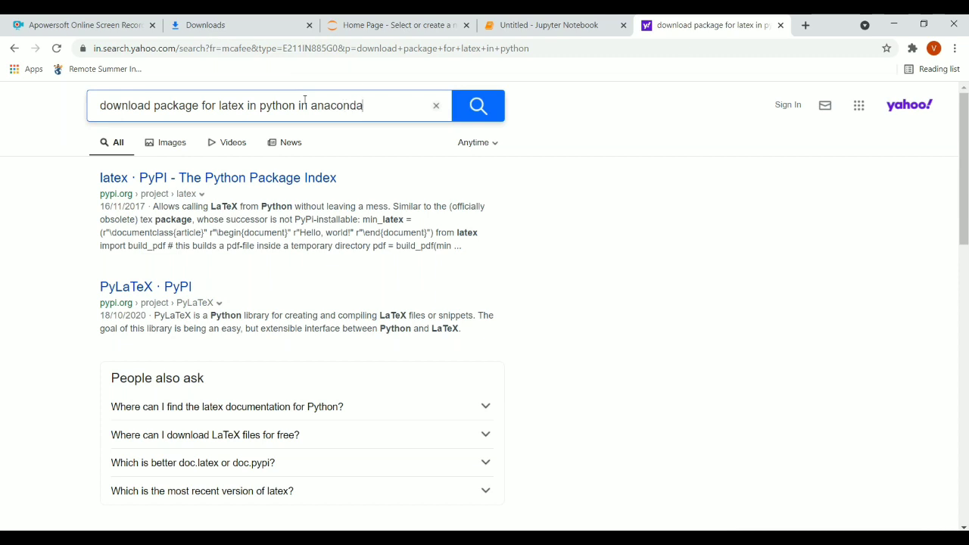
key("Return")
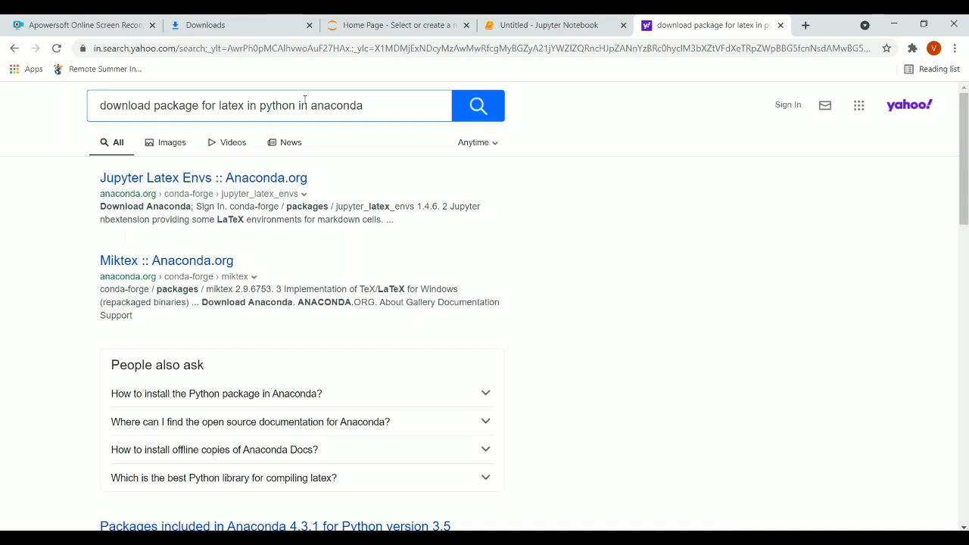
- Open the Miktex result on Anaconda.org, close the search page, and copy the command "conda install -c conda-forge miktex"
left_click(130, 270)
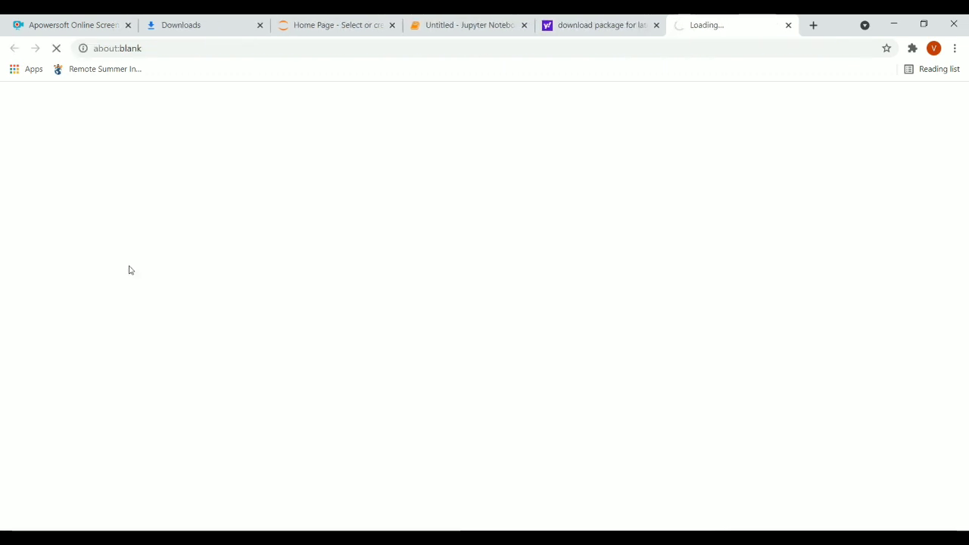
left_click(657, 25)
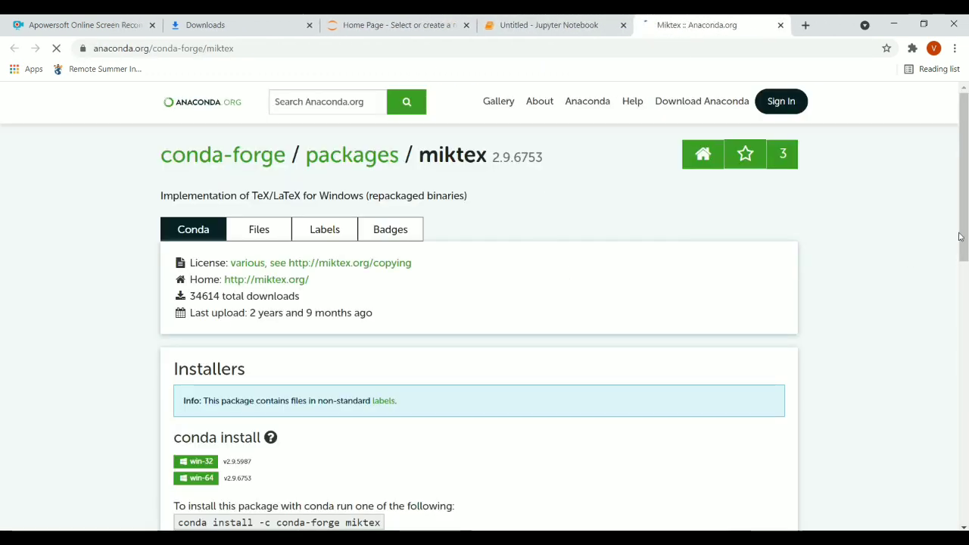
left_click_drag(967, 219, 965, 313)
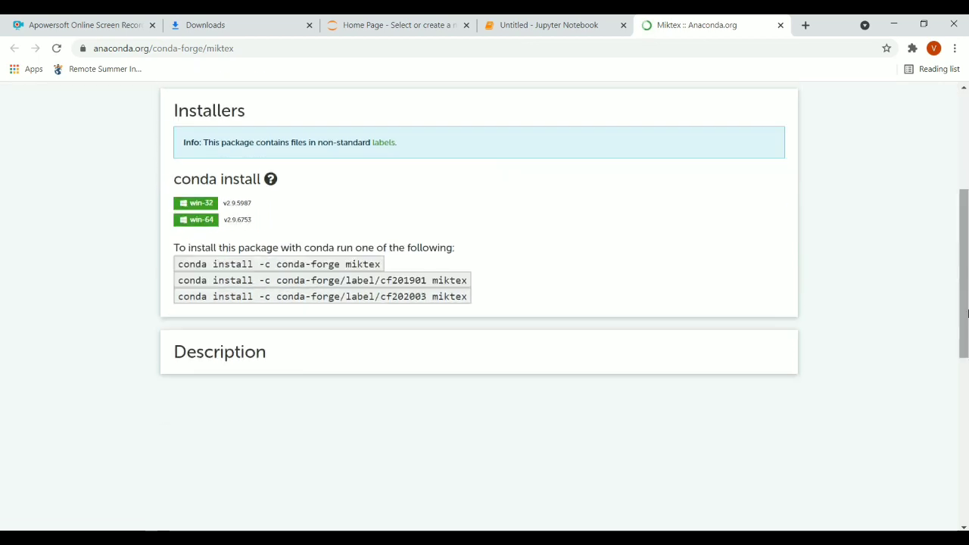
triple_click(372, 264)
right_click(382, 264)
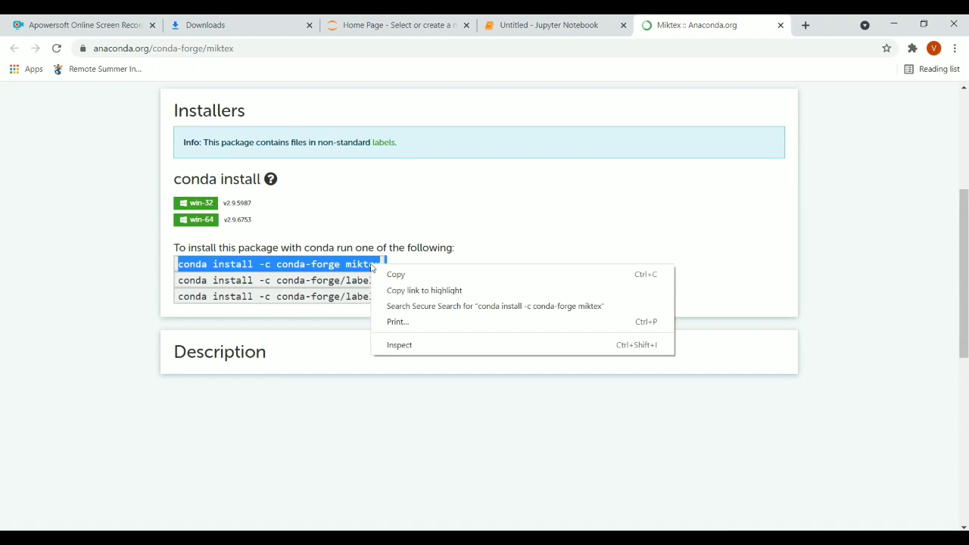
left_click(393, 275)
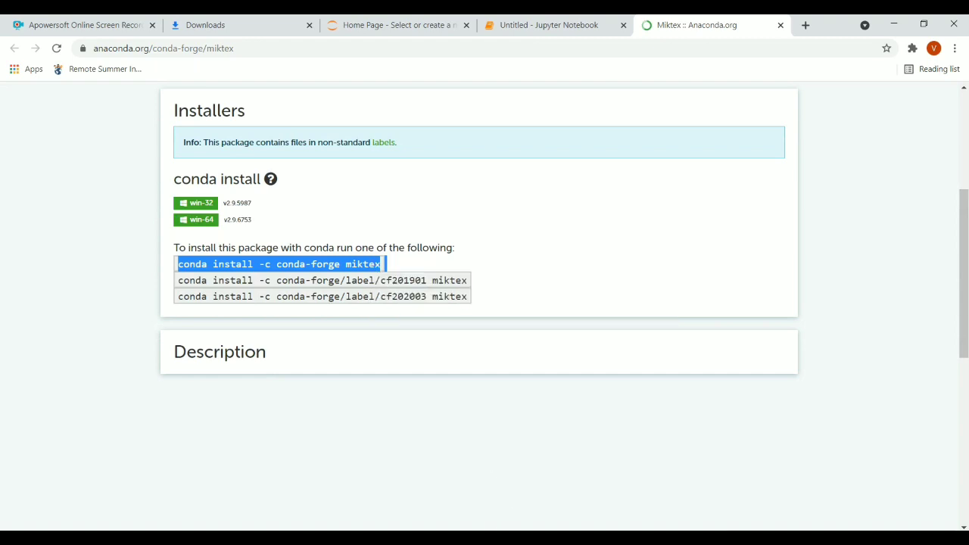
- Switch to Anaconda Navigator, launch CMD.exe Prompt, run "conda install -c conda-forge miktex", and close the prompt during the package metadata collection
key("alt+Tab")
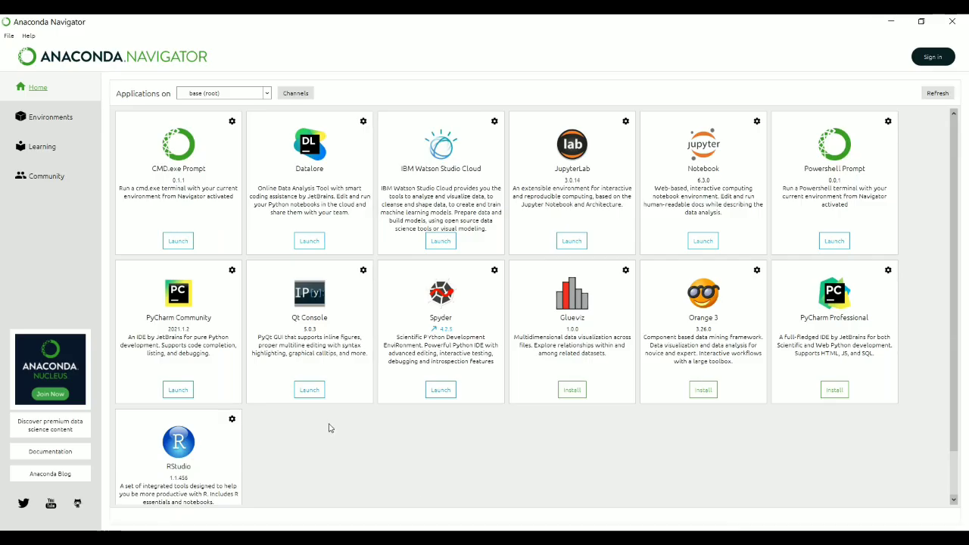
left_click(180, 243)
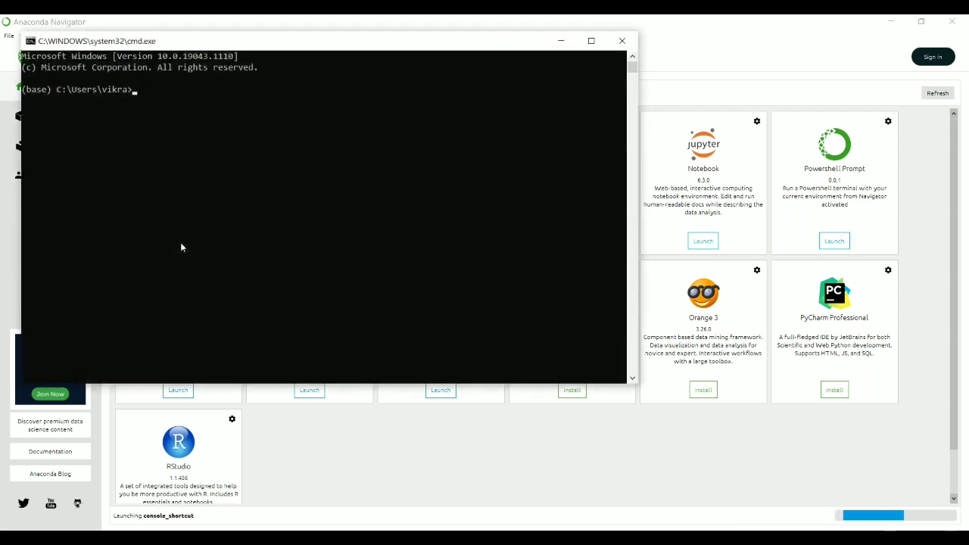
key("ctrl+v")
key("Return")
left_click(175, 146)
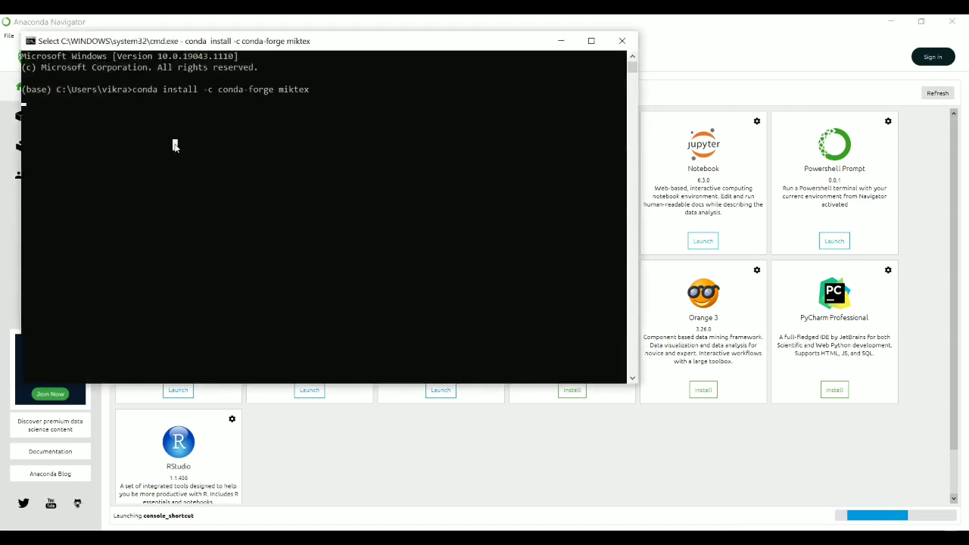
key("Escape")
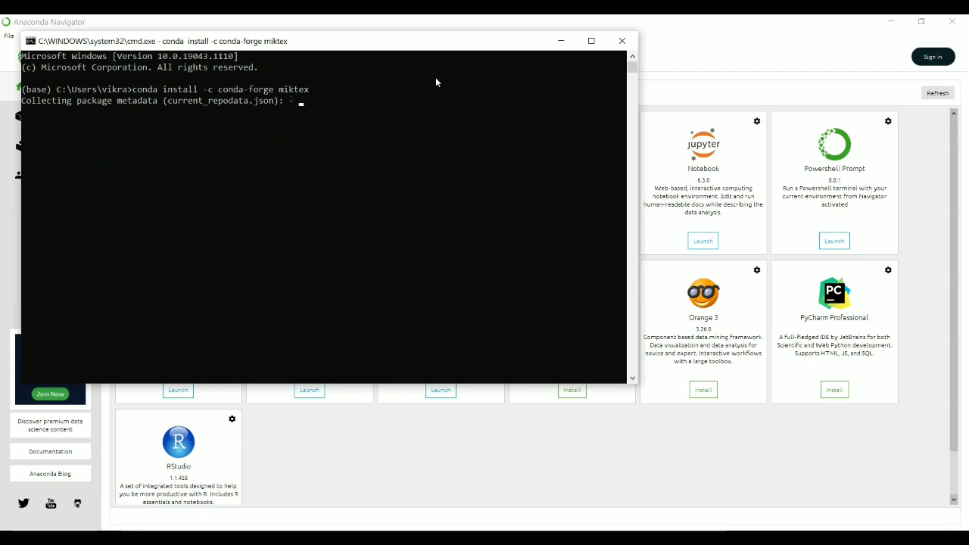
left_click(622, 41)
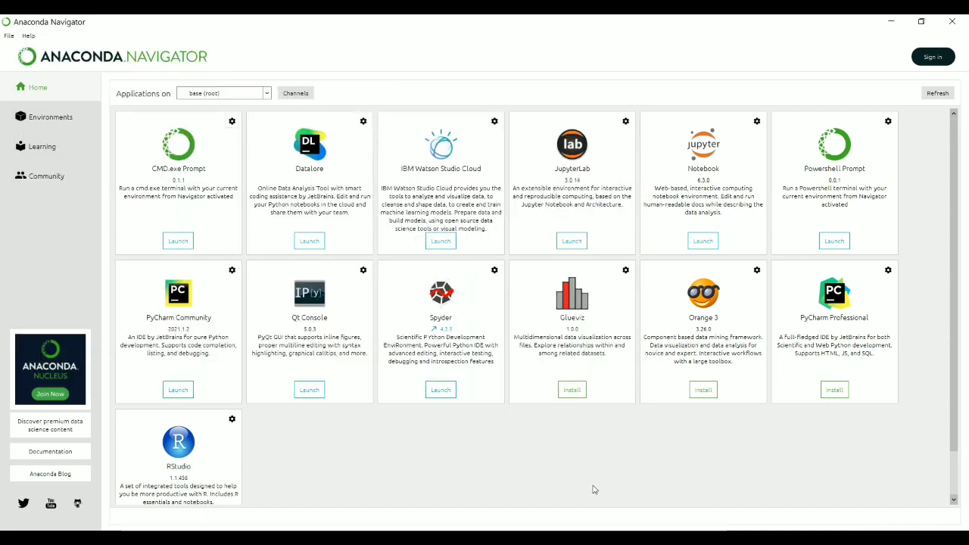
- Minimize Anaconda Navigator and return to the Untitled Jupyter notebook in the browser
left_click(895, 21)
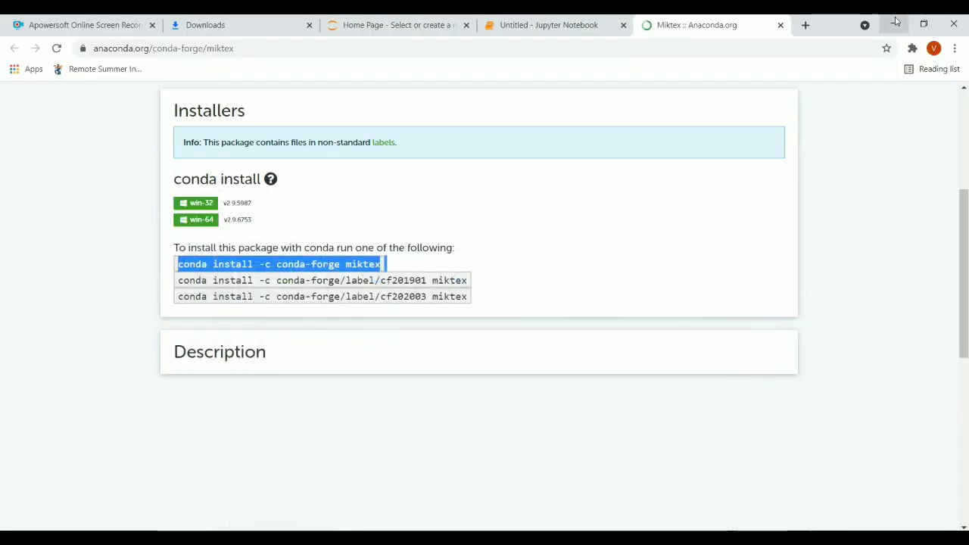
left_click(603, 27)
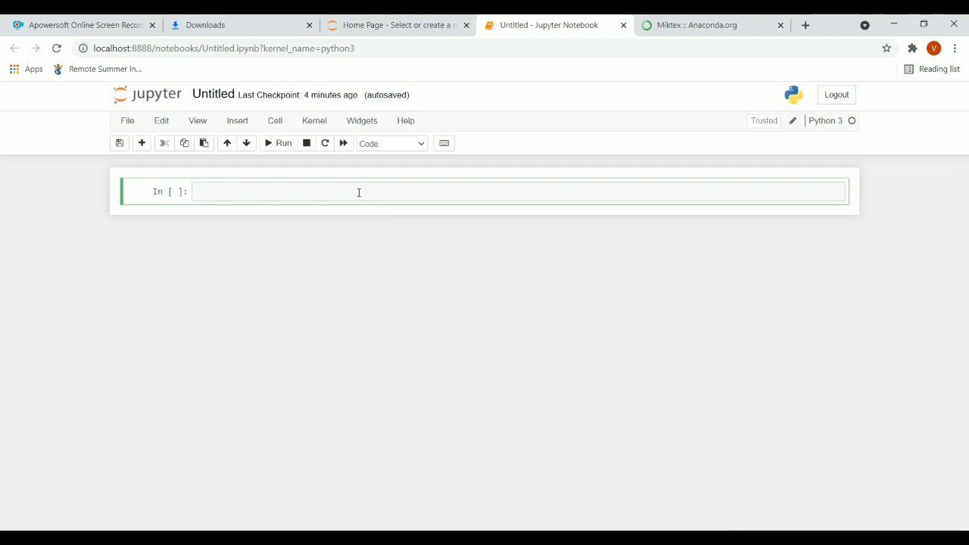
left_click(16, 541)
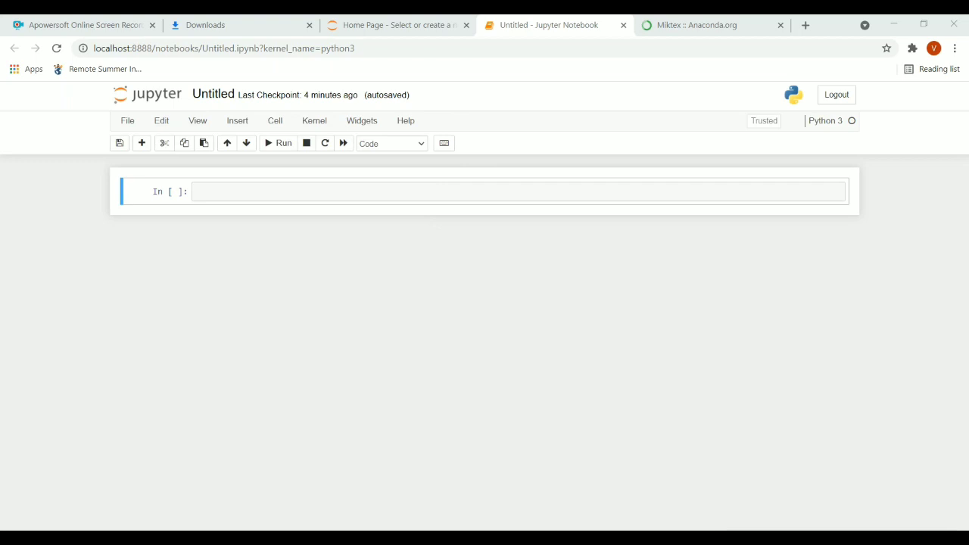
- Define num1= 34 and num2= 6 on separate lines in the notebook's first cell and run it
left_click(224, 192)
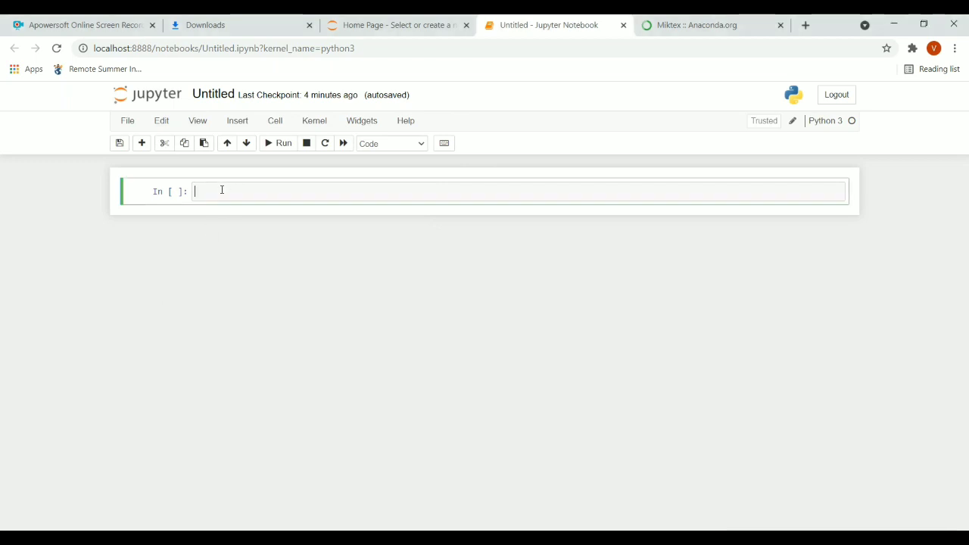
type("num =")
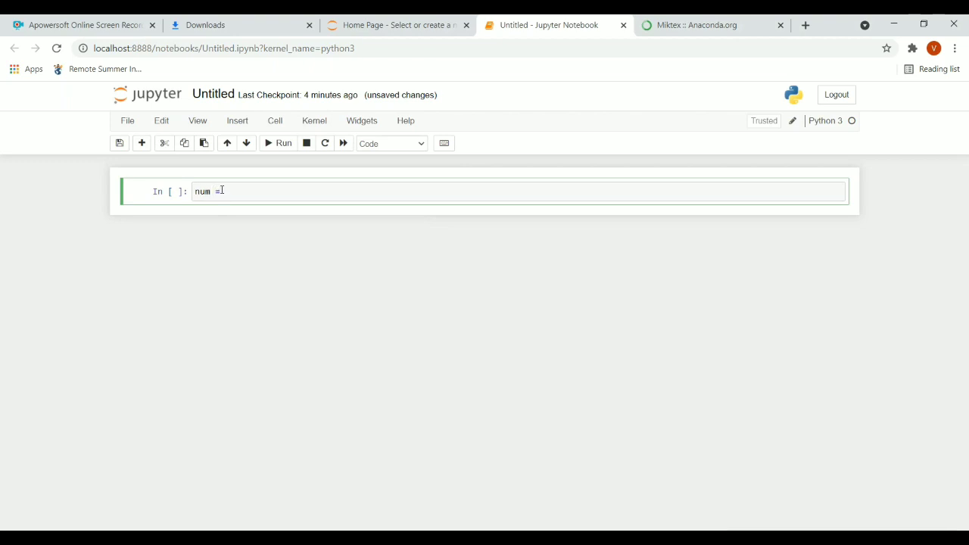
type(" 34")
key("Return")
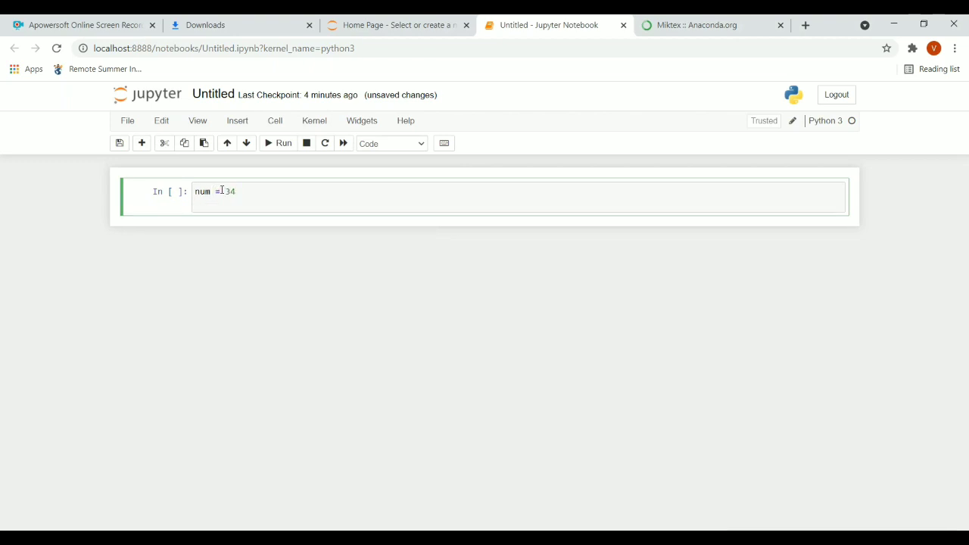
type("num2")
left_click(221, 191)
type("1")
key("BackSpace")
type("4")
key("BackSpace")
key("BackSpace")
key("BackSpace")
type("6")
left_click(278, 144)
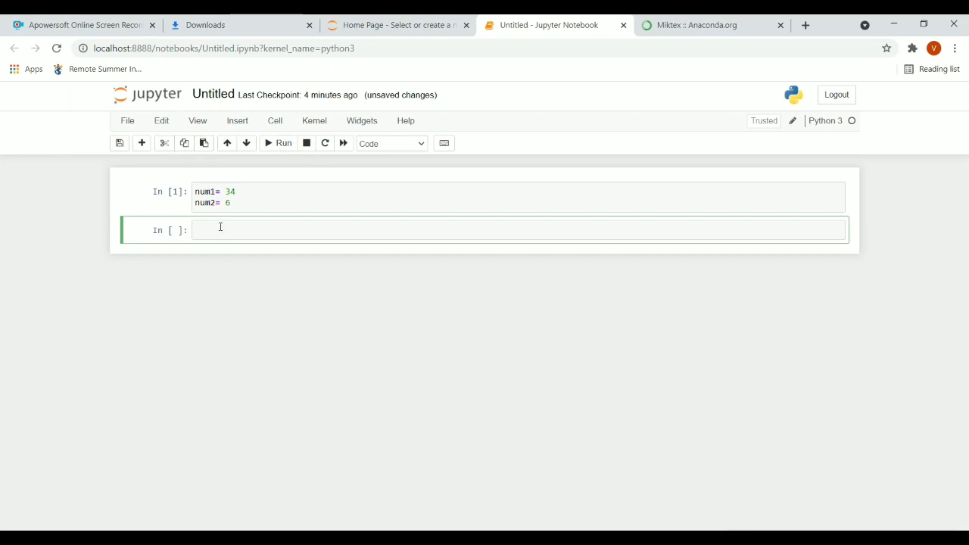
- Enter "sum = num1 + num2" in the second cell and run it
type("sum = num1 + num2")
left_click(277, 143)
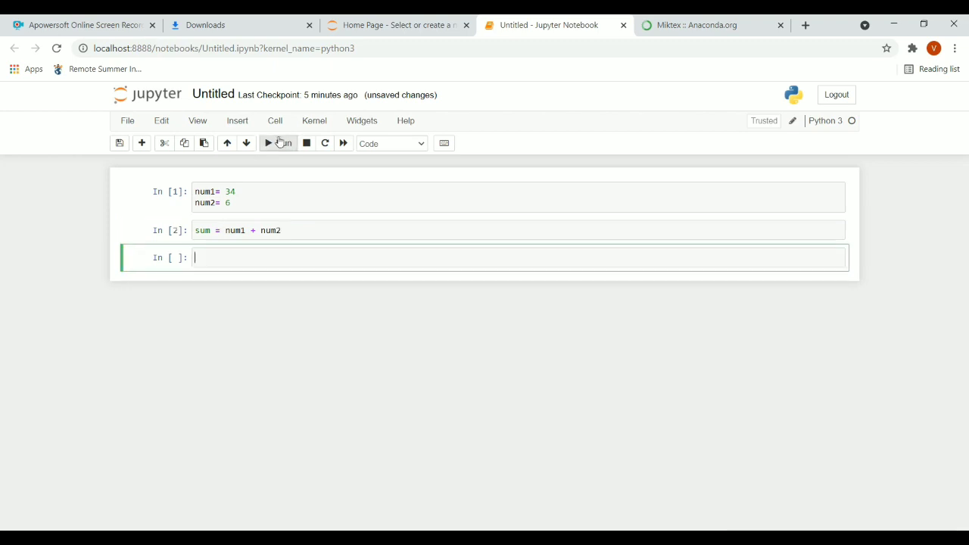
- Enter print('The addition is ', sum) in the notebook's third cell and run it
type("p")
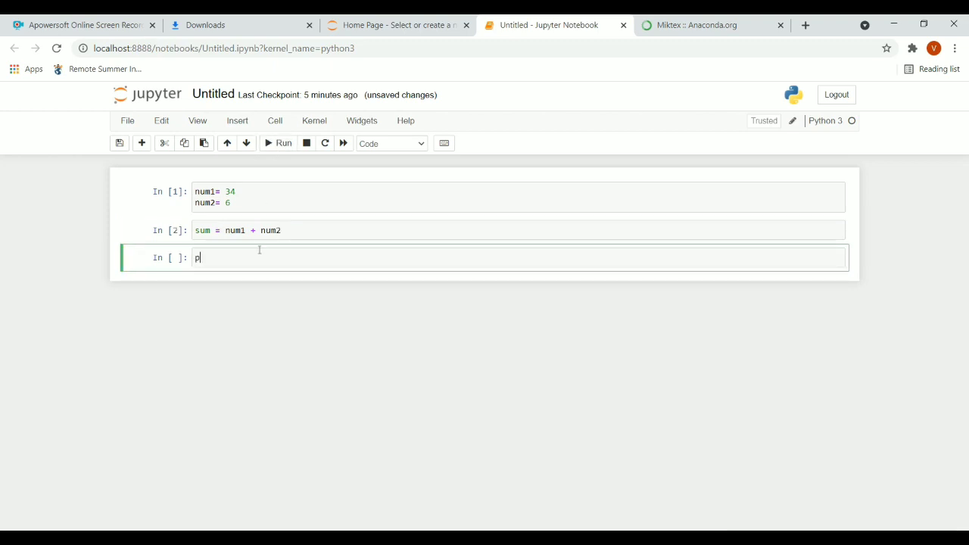
type("rint('The addition is ', sum")
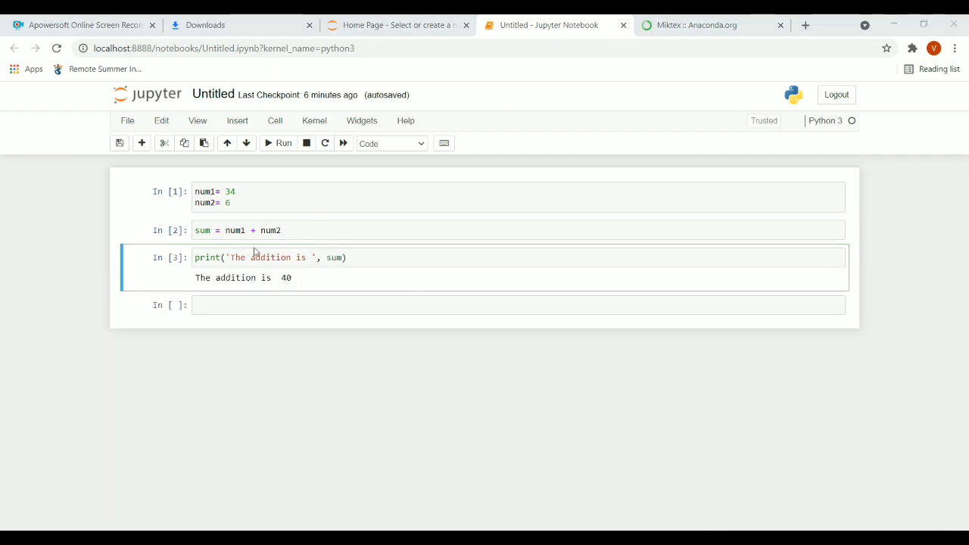
left_click(251, 258)
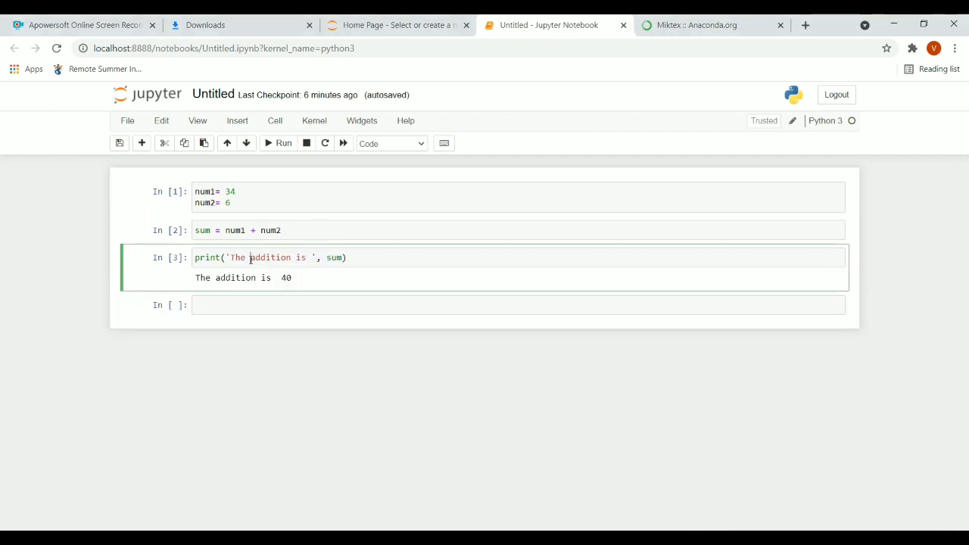
left_click(277, 143)
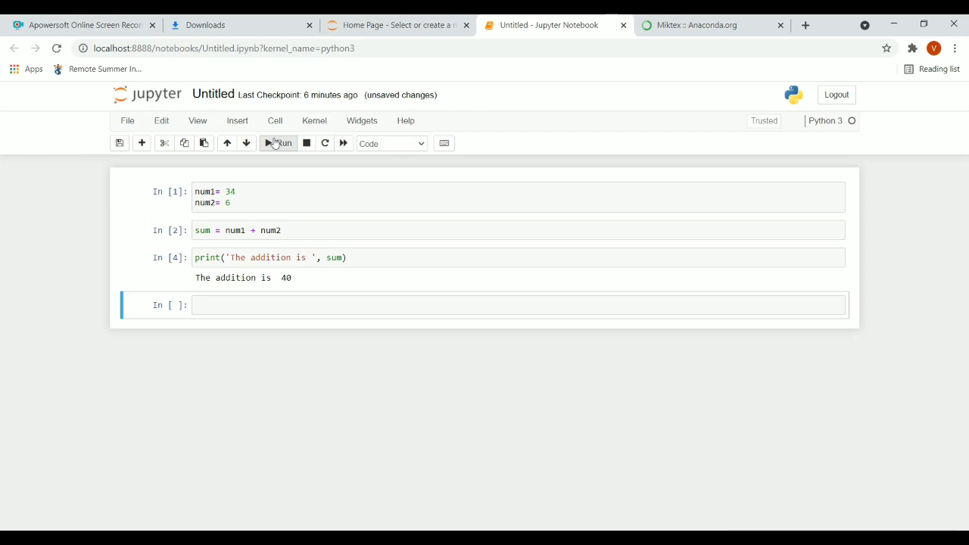
- Search the computer for "py" and open PyCharm Community Edition 2021.1.2
left_click(21, 539)
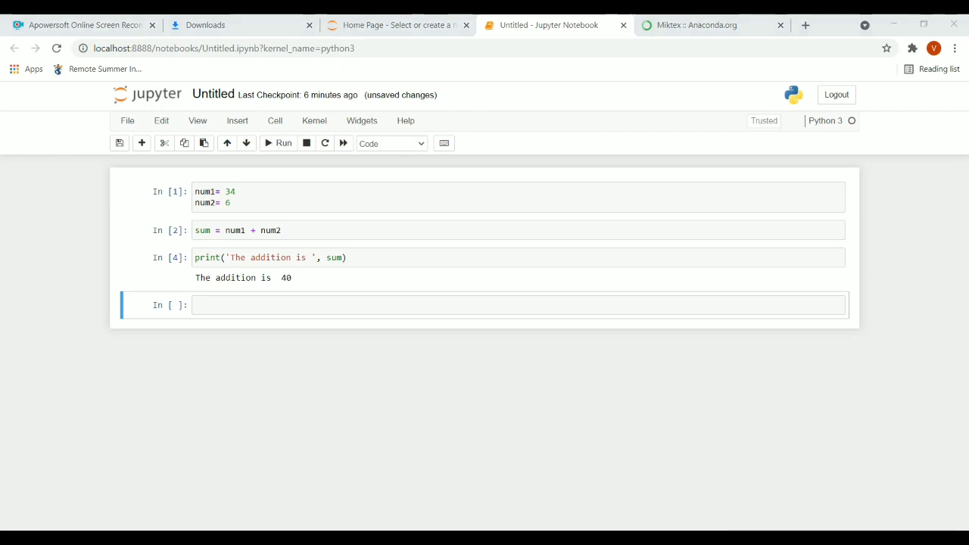
type("py")
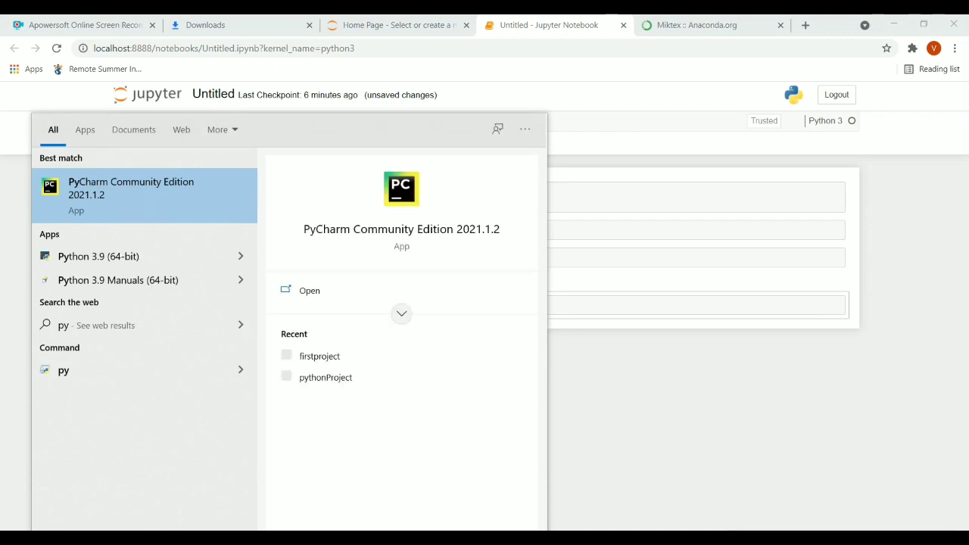
key("Return")
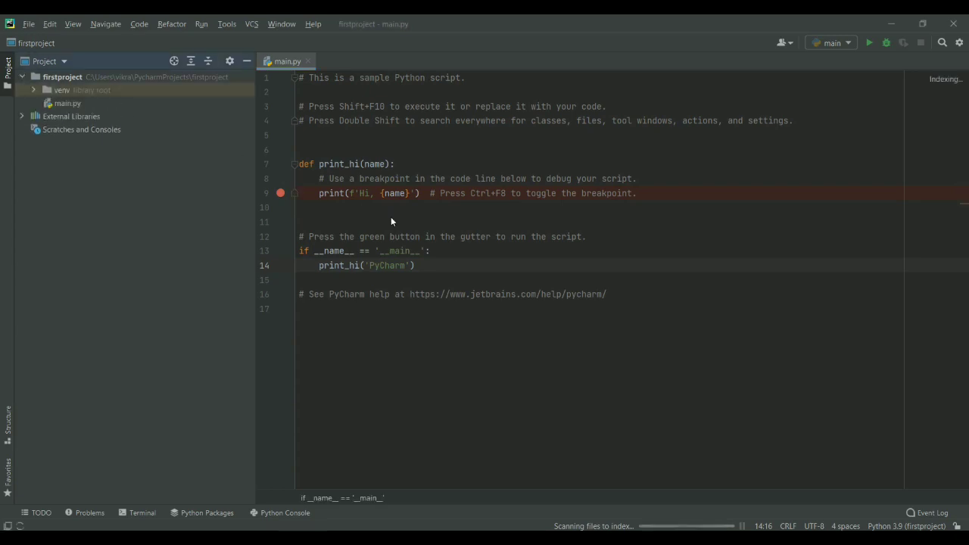
- Create a new Python file named firstprogram in the firstproject folder
left_click(58, 103)
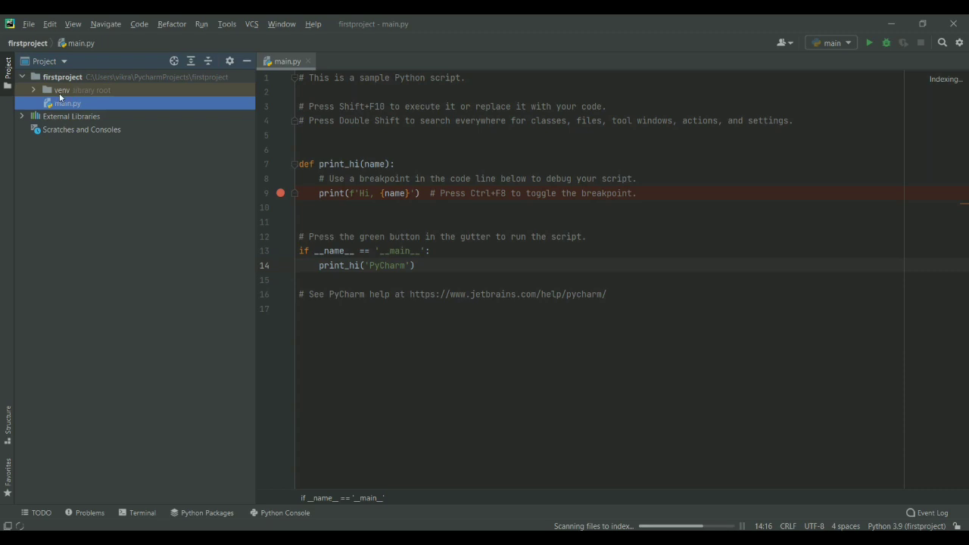
right_click(57, 79)
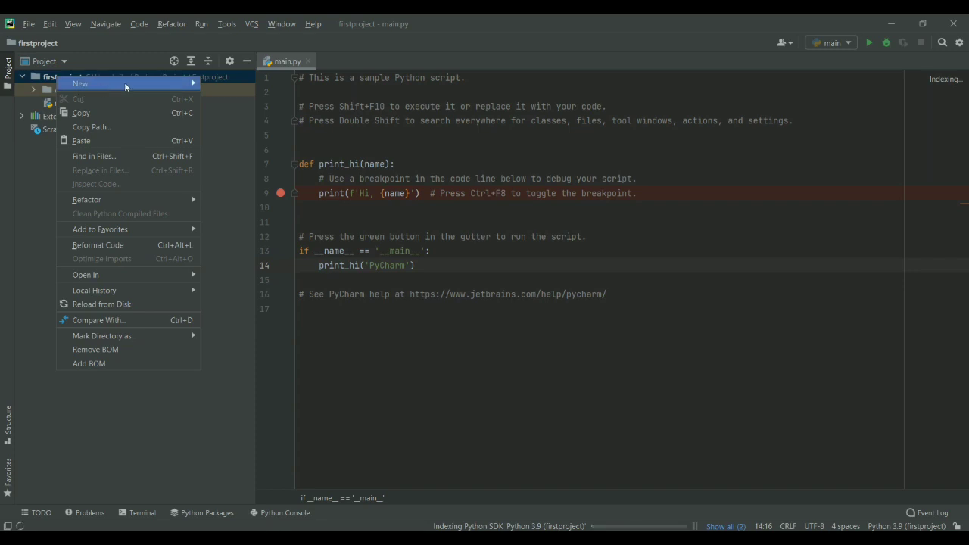
mouse_move(124, 83)
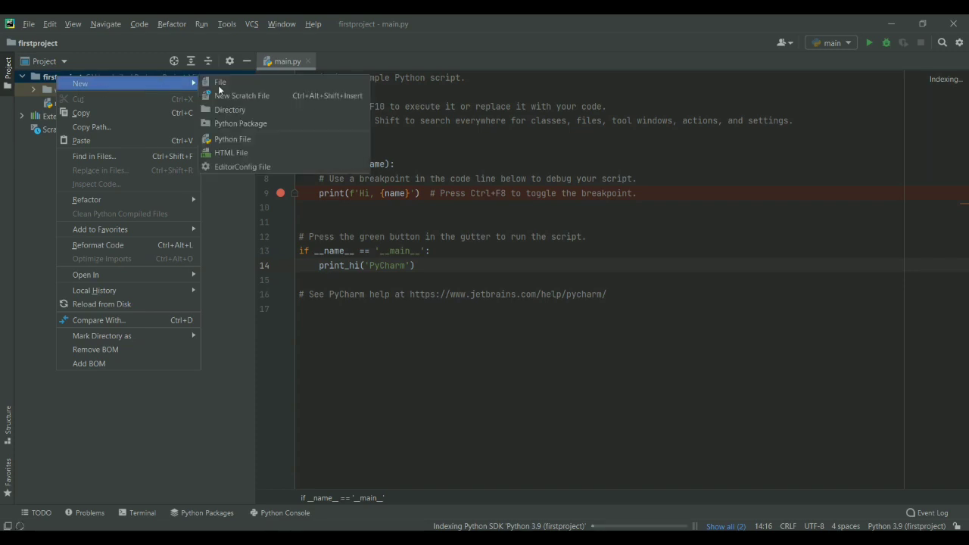
left_click(246, 140)
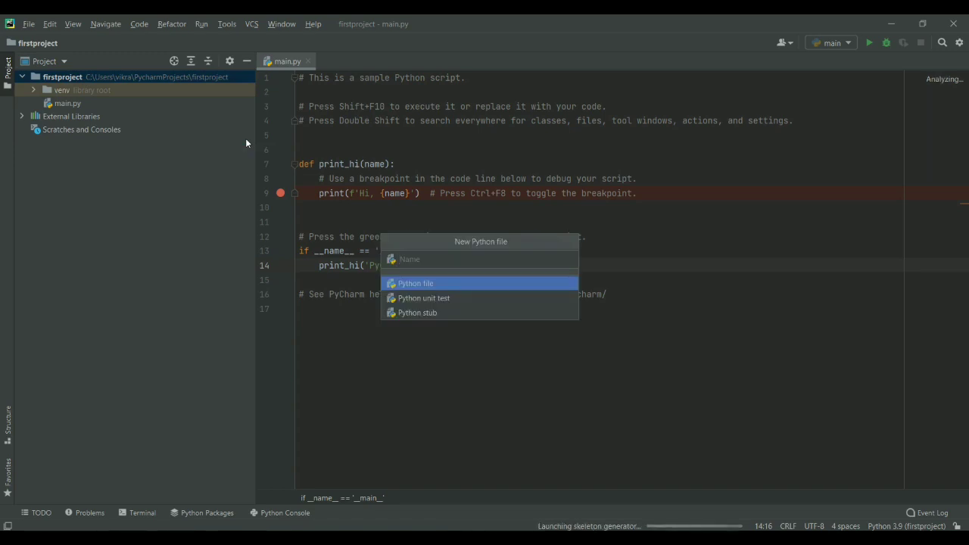
type("f")
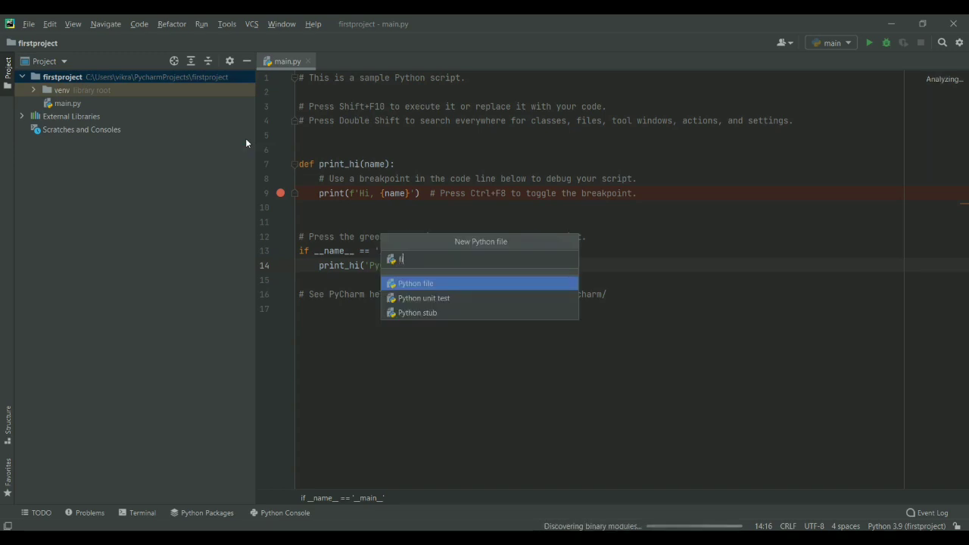
type("irstpr")
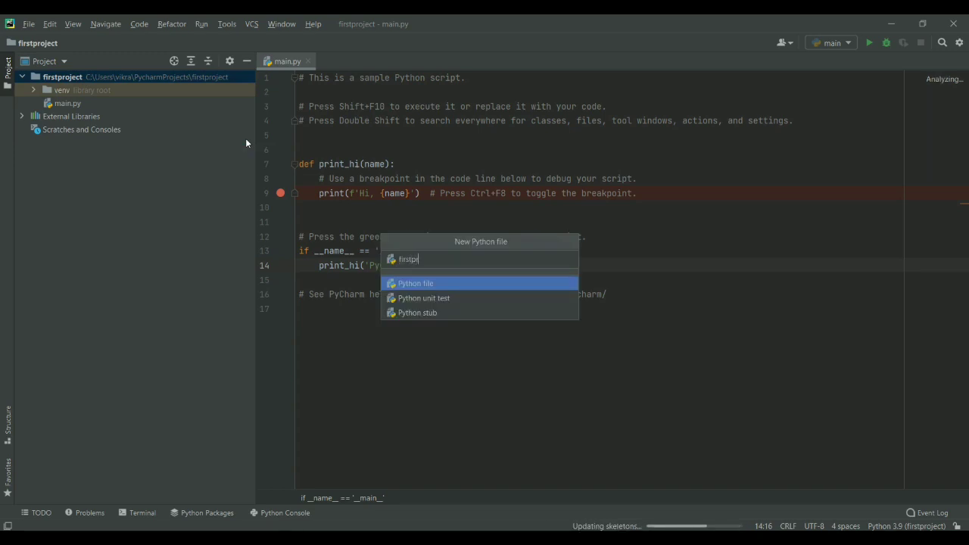
type("ogram")
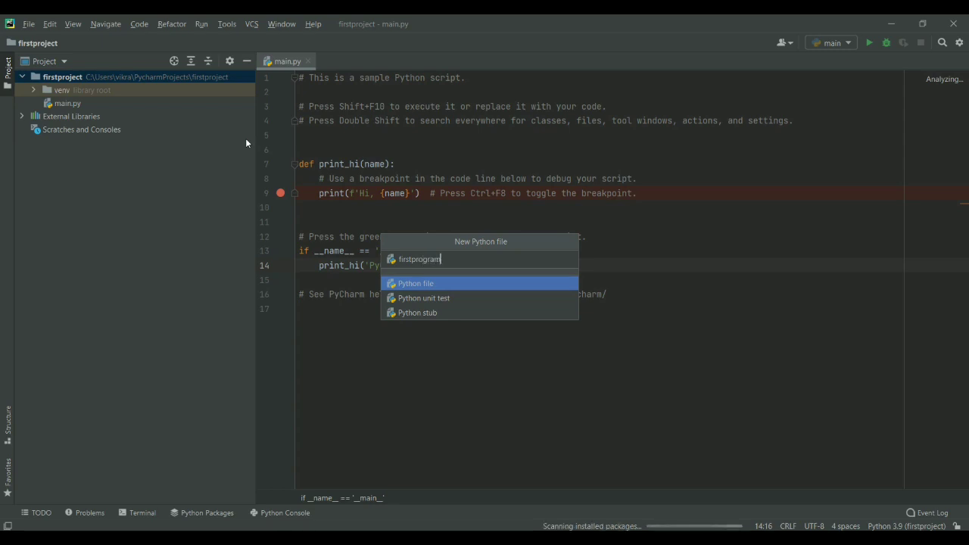
key("Return")
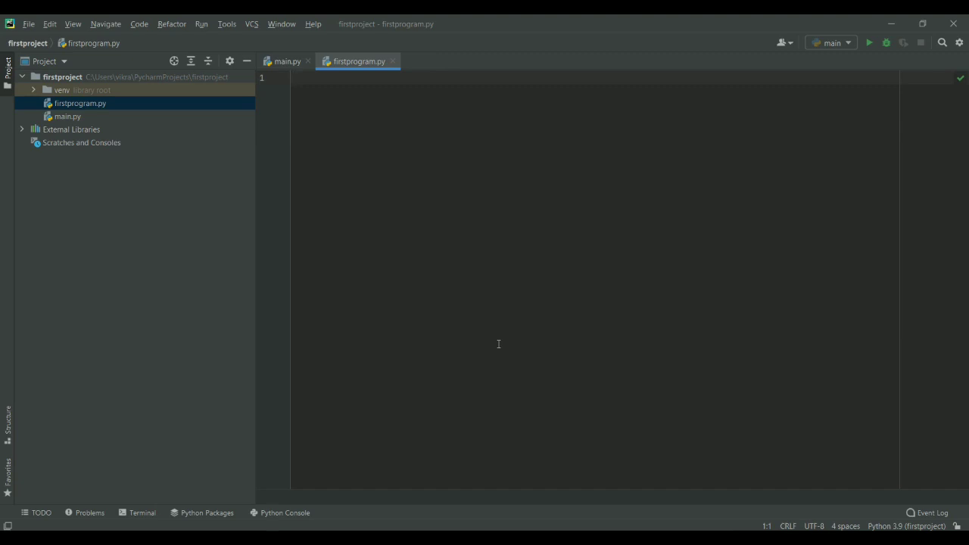
- Write num1 = 34, num2= 6 and sum = num1 + num2 on the first three lines of firstprogram.py
type("num1 = 34")
key("Return")
type("num2")
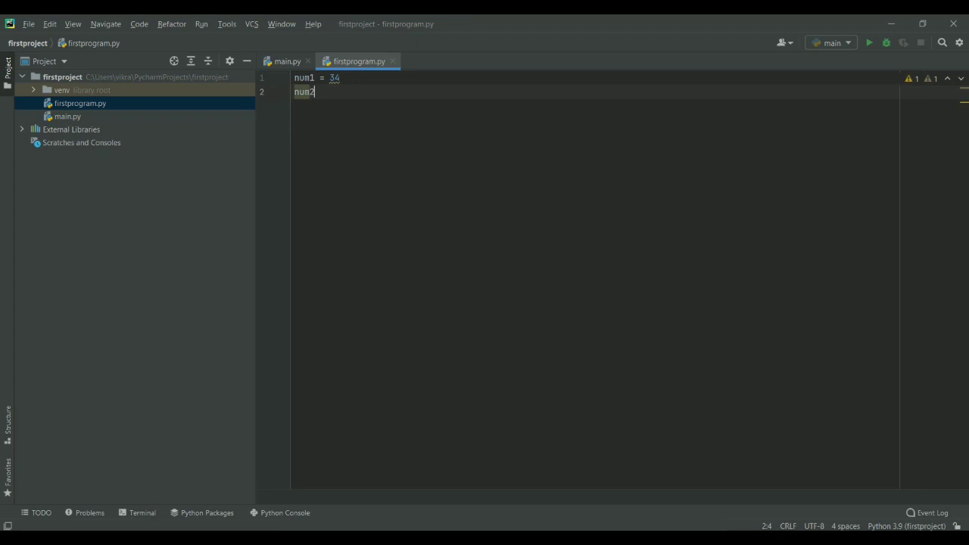
type("= 6")
key("Return")
type("su")
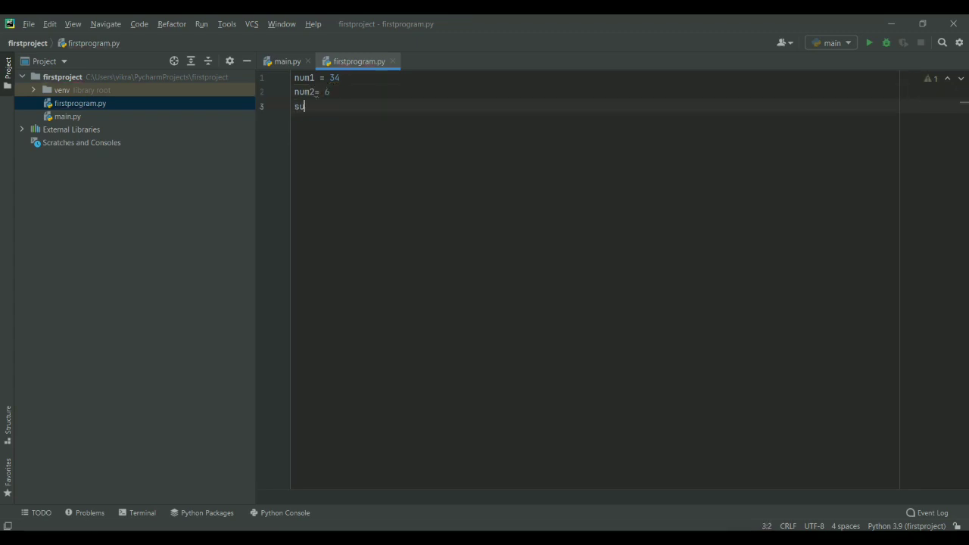
type("m = num1 + num2")
key("Return")
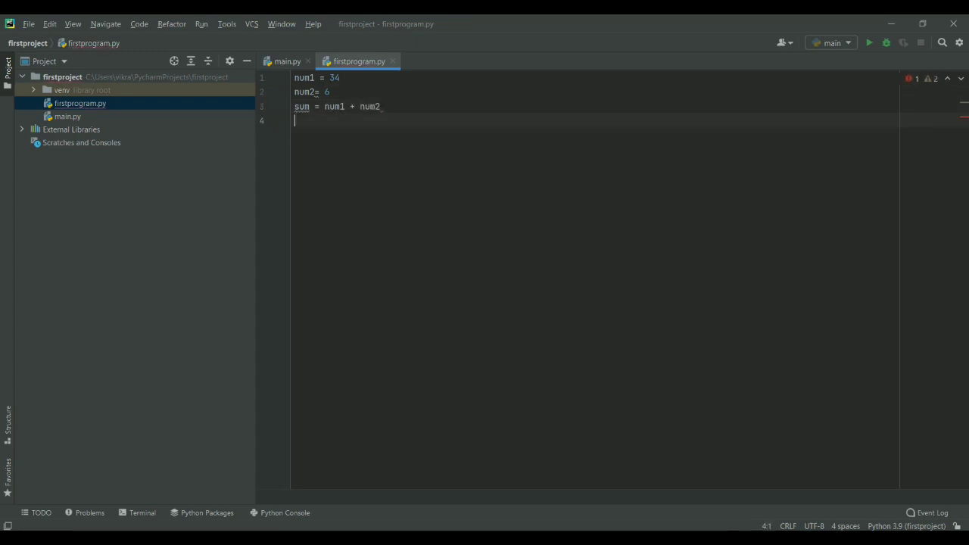
- Add print('addition is',sum) as the fourth line of firstprogram.py and run the file
type("pri")
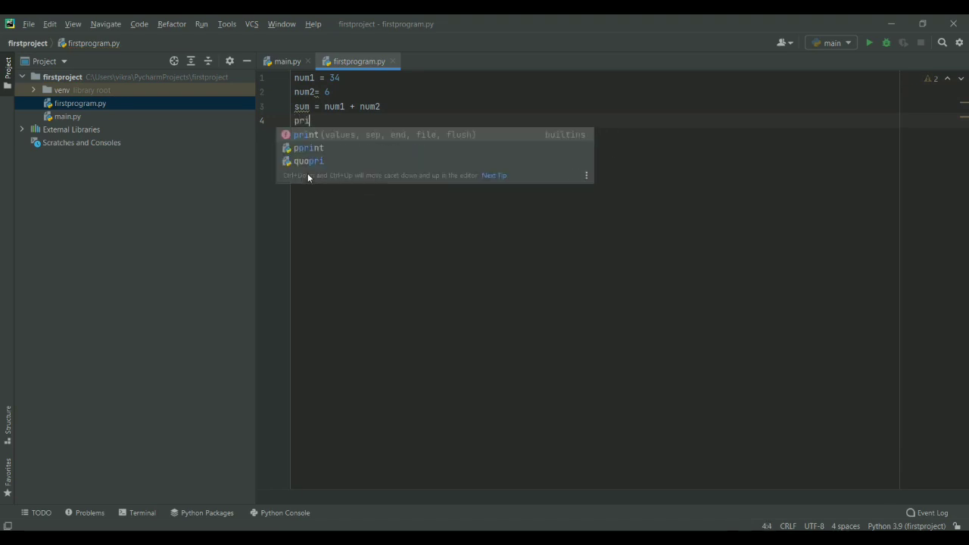
key("Down")
key("Up")
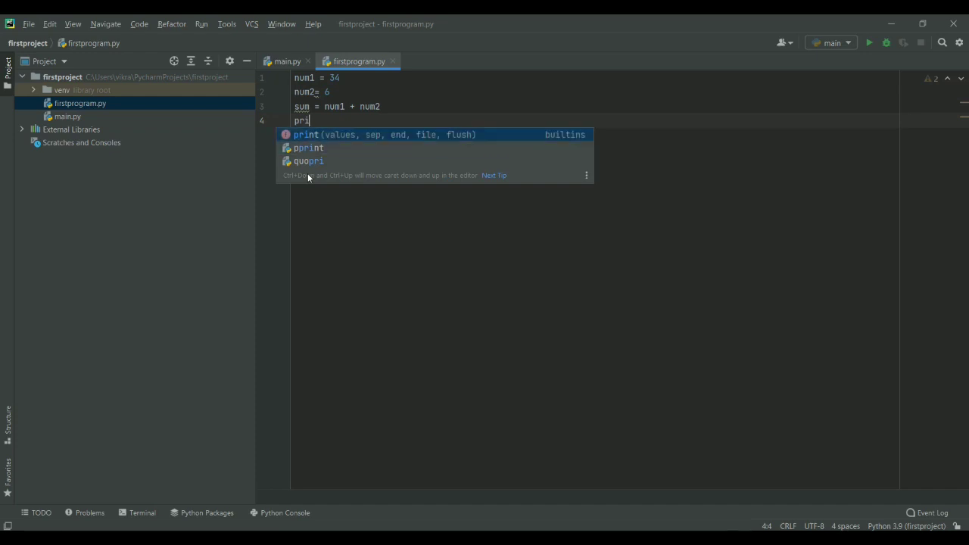
key("Return")
key("Return")
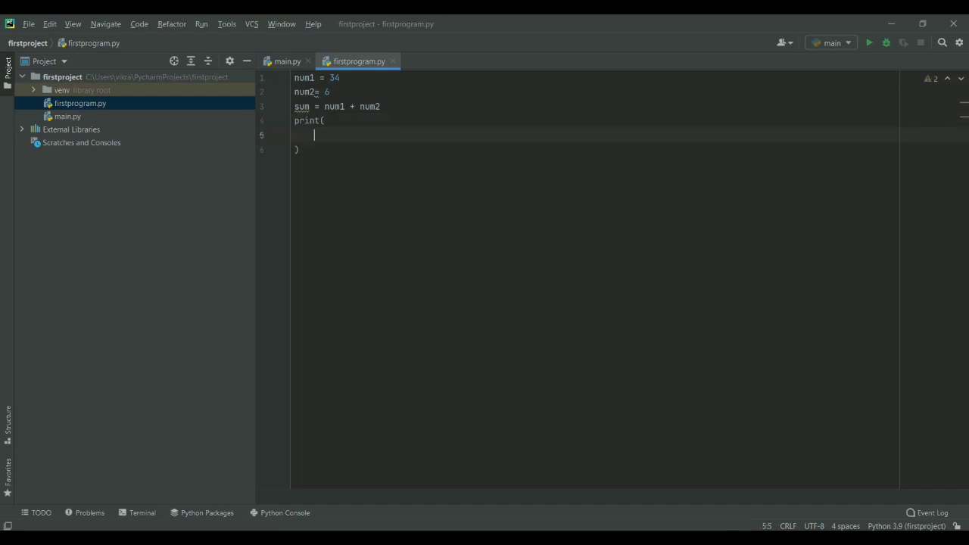
key("BackSpace")
type("\"")
key("BackSpace")
type("addition is'")
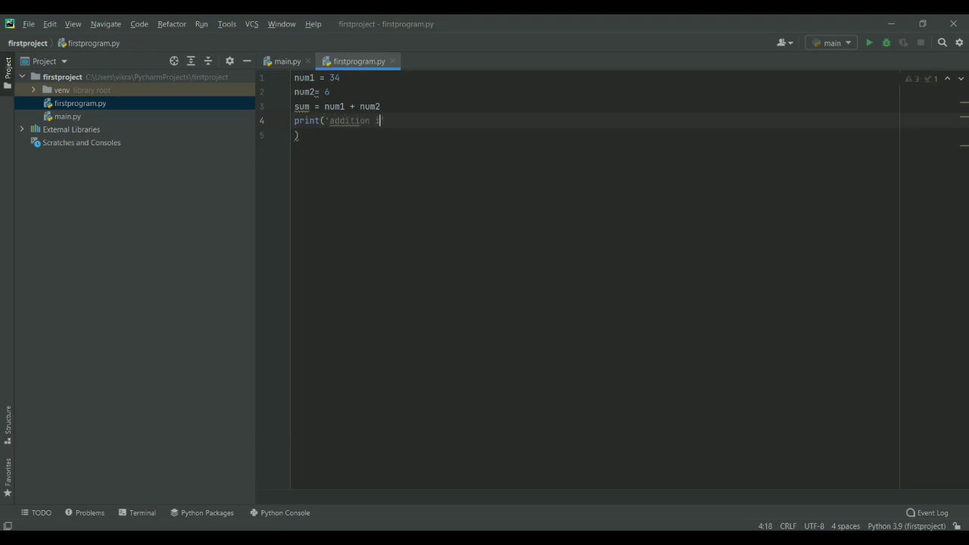
type(",sum")
left_click(295, 135)
key("BackSpace")
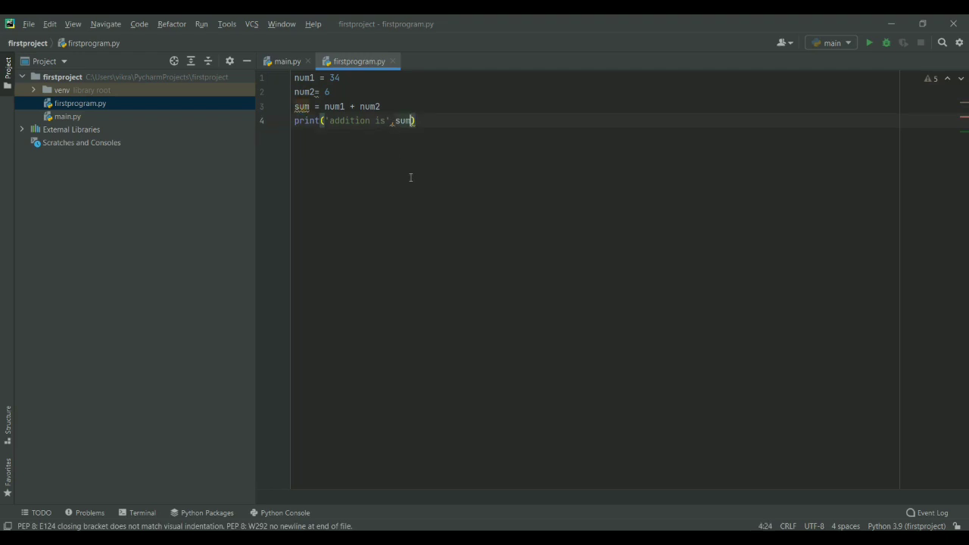
right_click(338, 62)
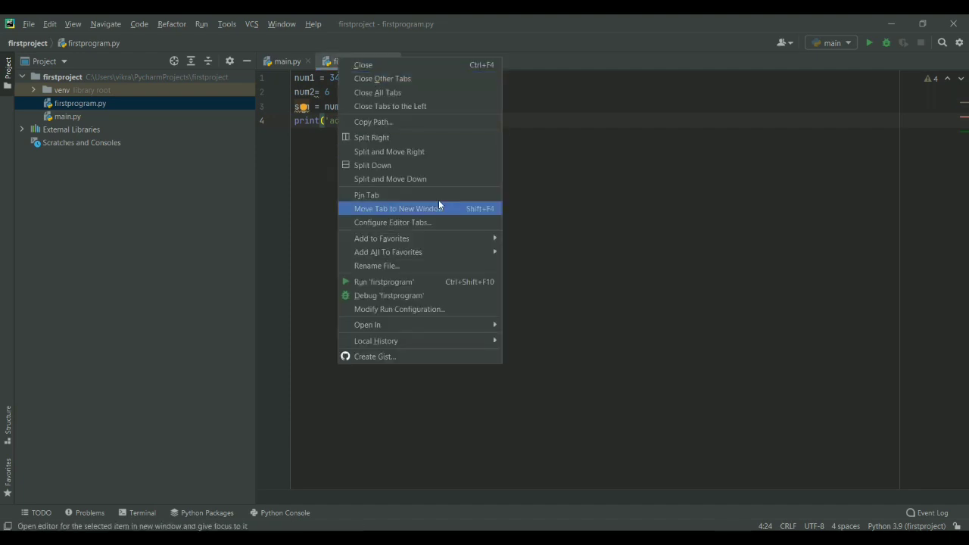
left_click(415, 283)
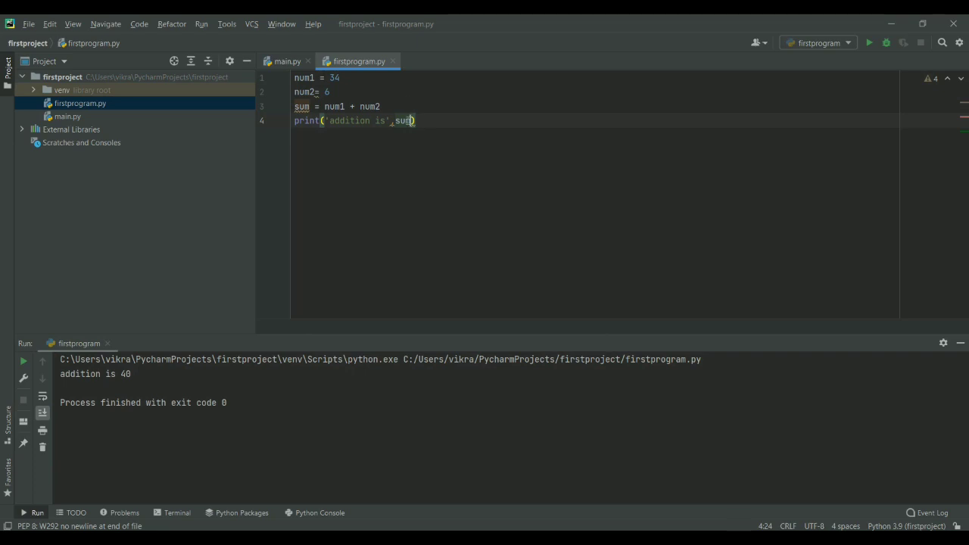
- Add an empty print() call on a fifth line of firstprogram.py using the code completion suggestion
left_click(419, 121)
key("Return")
type("prin")
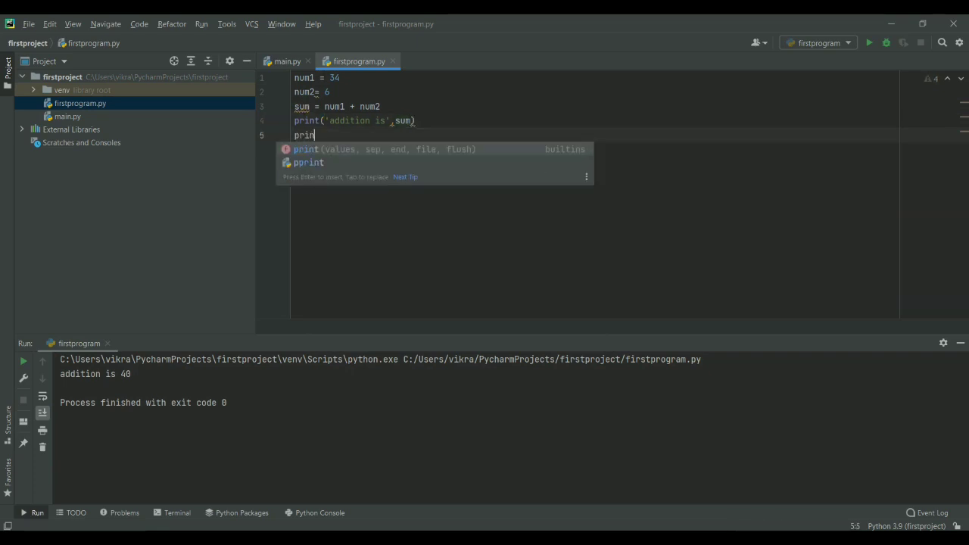
key("Return")
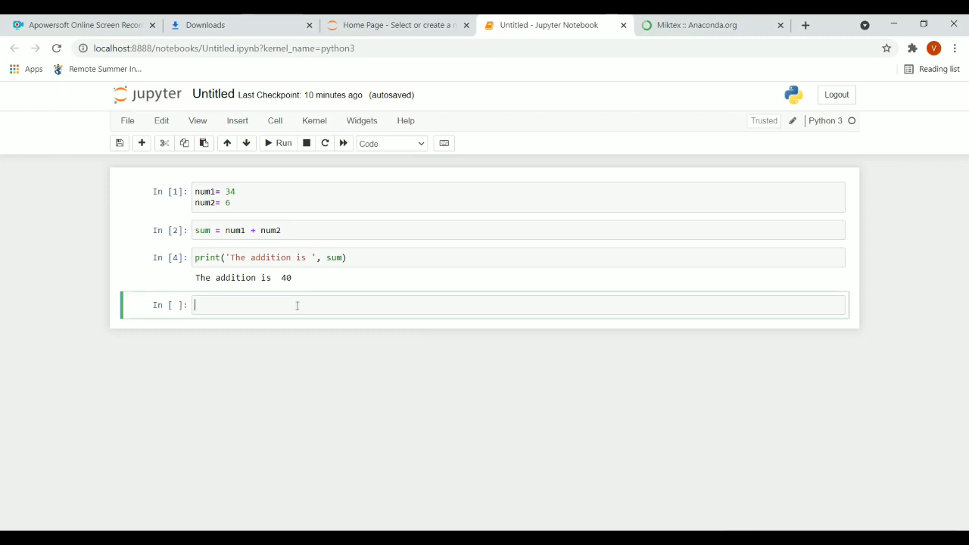
type("print(")
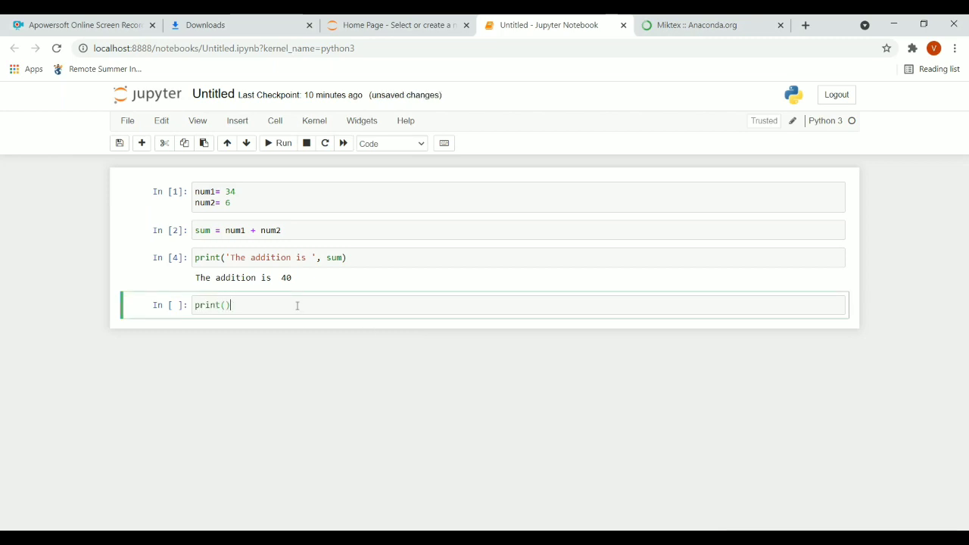
key("BackSpace")
key("BackSpace")
key("BackSpace")
key("BackSpace")
key("BackSpace")
key("BackSpace")
key("alt+Tab")
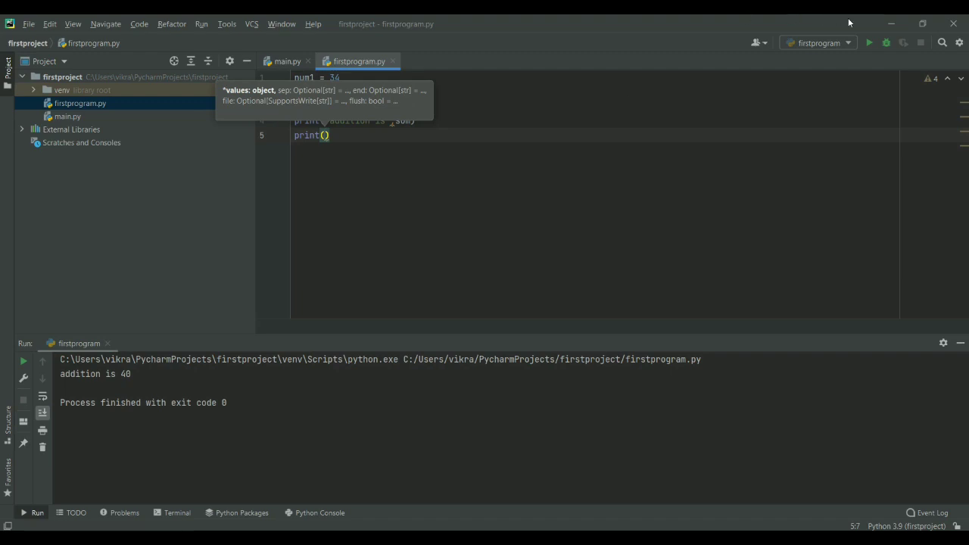
left_click(890, 27)
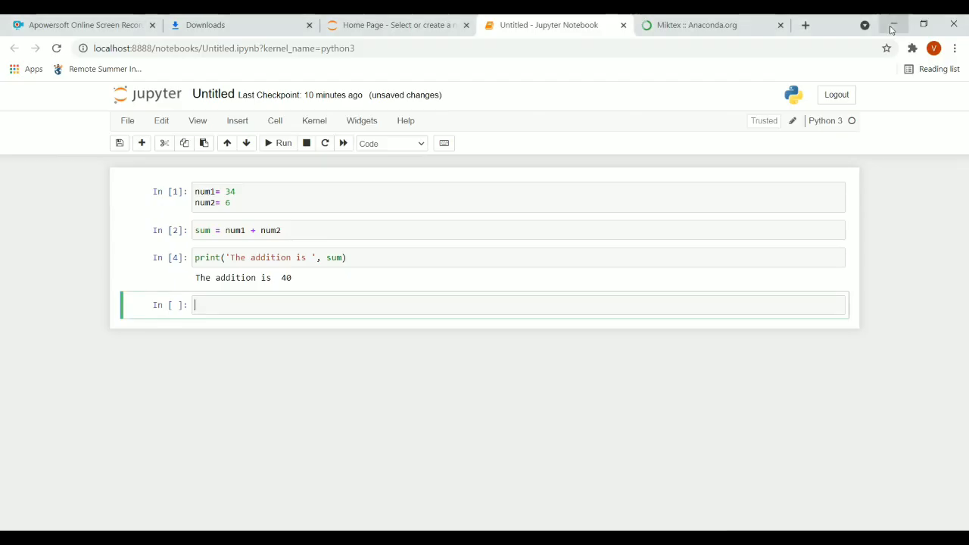
- Search the web for "sublinetext" in a new browser tab and open the official Sublime Text website
left_click(804, 25)
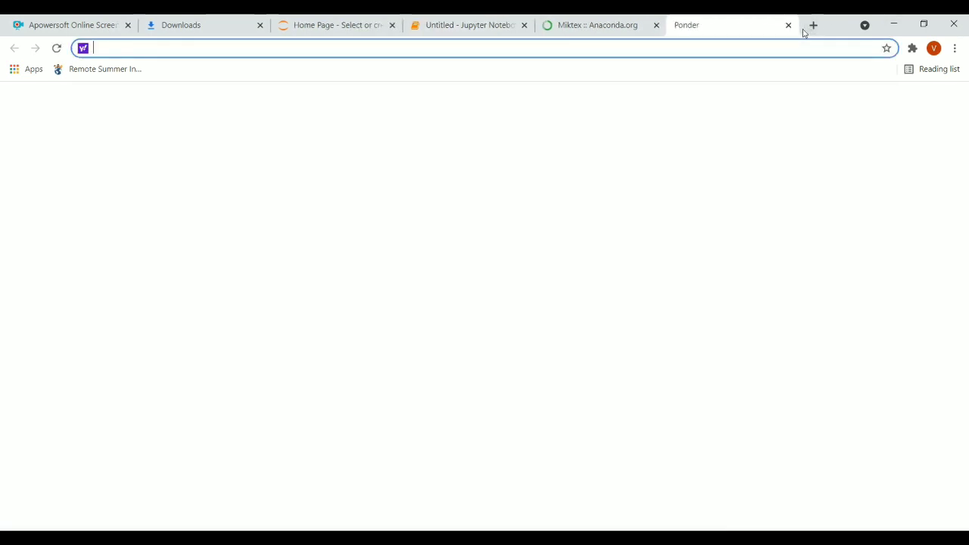
type("sublinet")
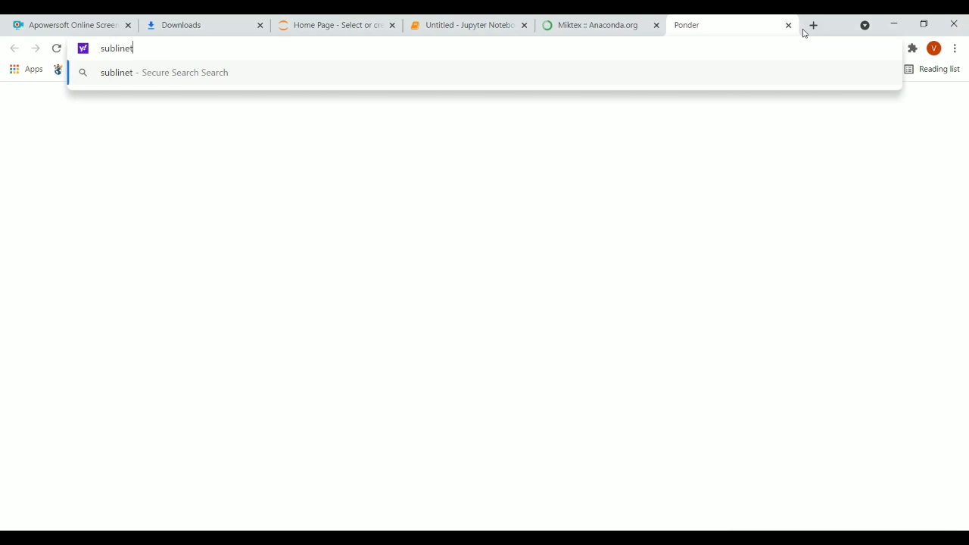
type("ext")
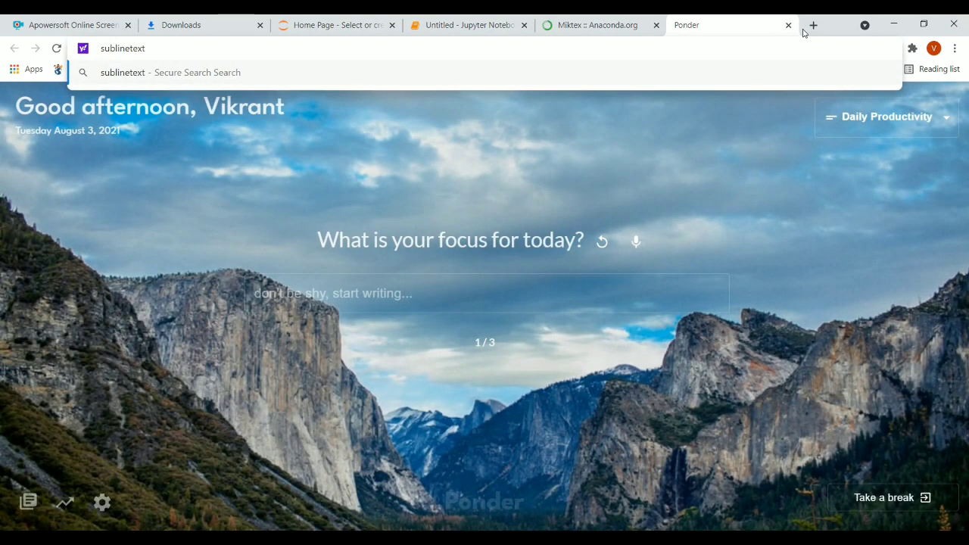
key("Return")
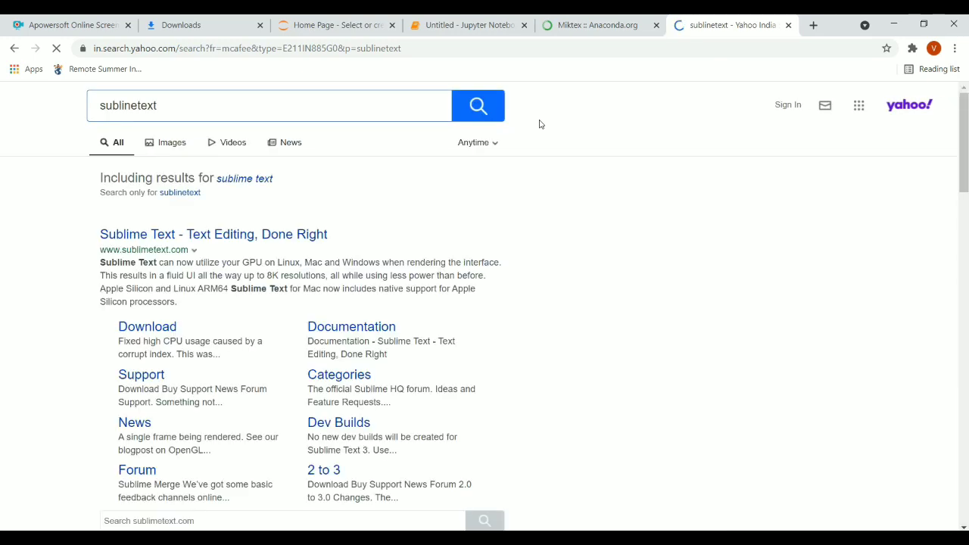
left_click(270, 235)
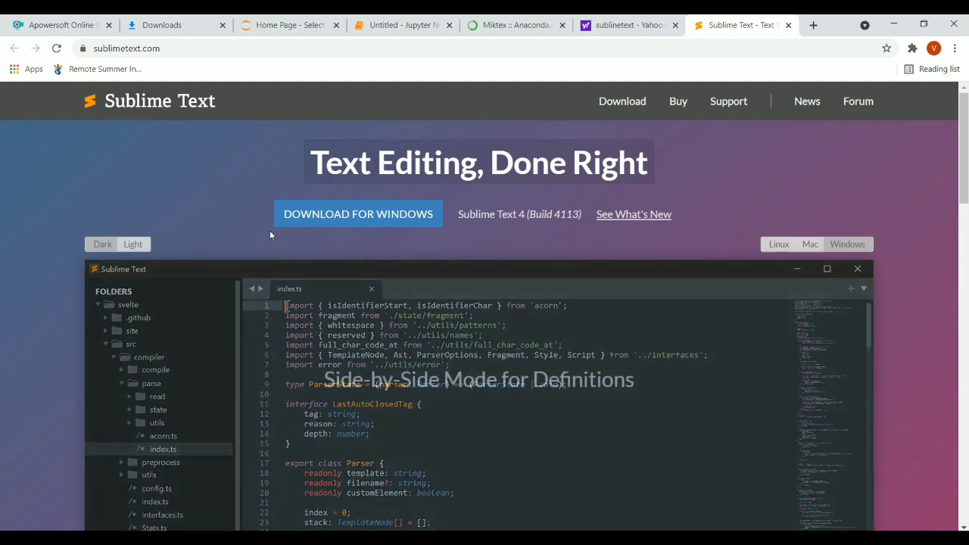
- Look through the Sublime Text homepage, and close its tab and the search results tab
scroll(967, 231, "down", 5)
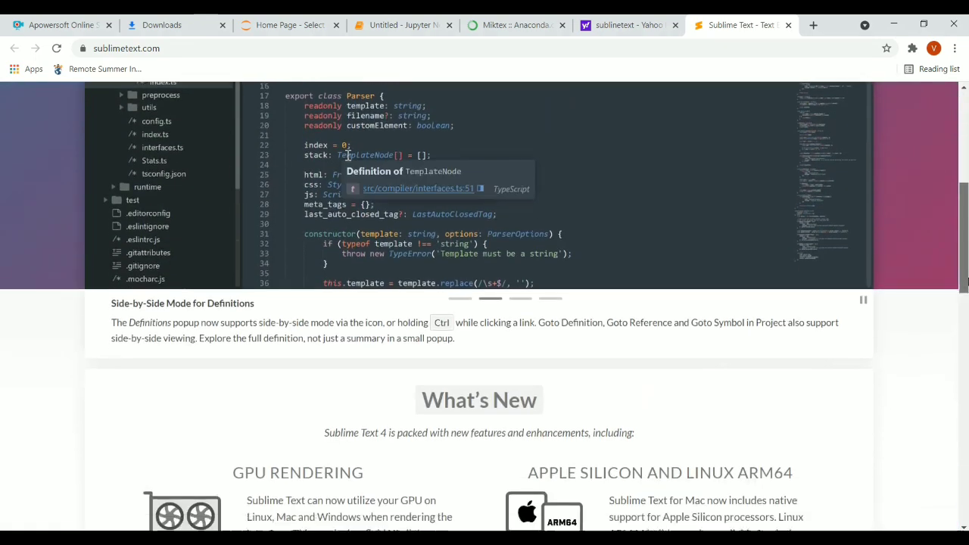
left_click_drag(963, 280, 967, 211)
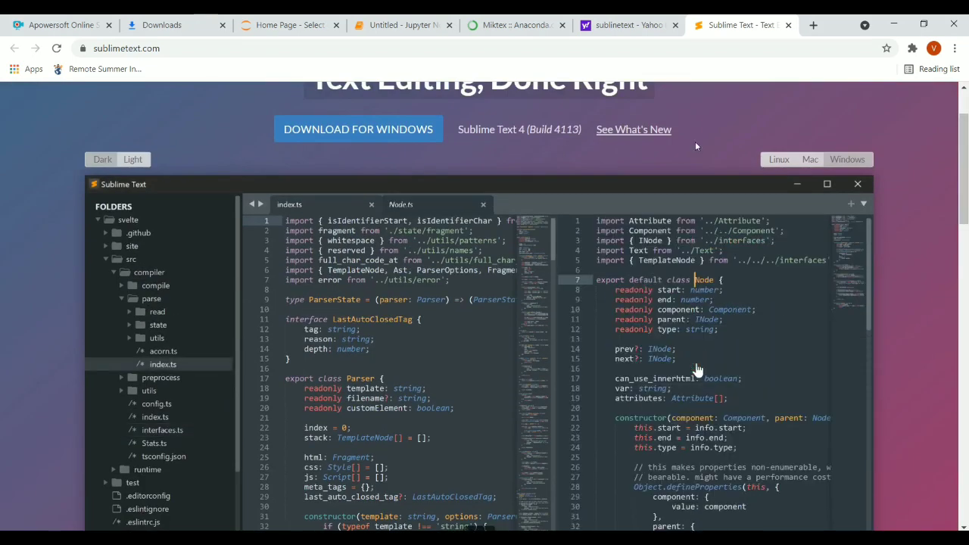
left_click(673, 27)
left_click(673, 25)
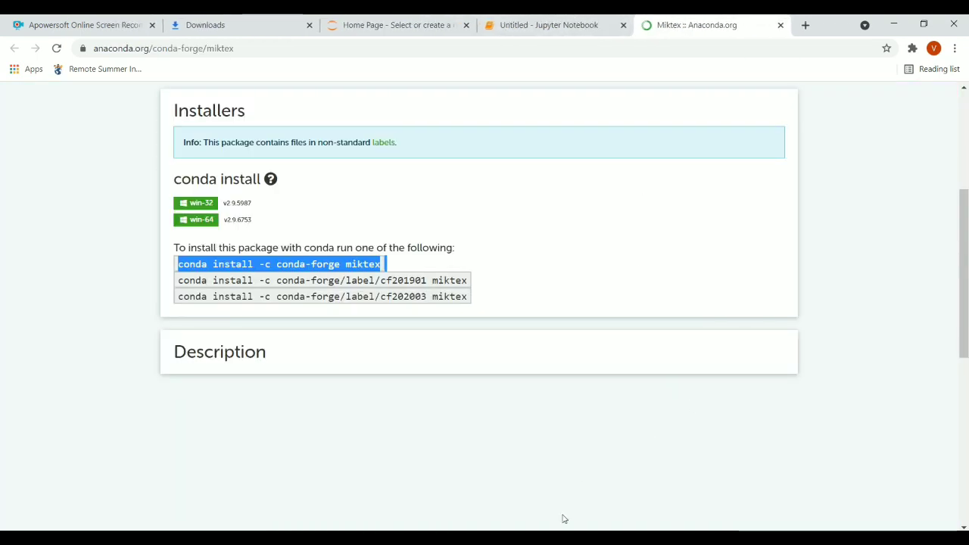
- Look over the applications offered in Anaconda Navigator and return to the Untitled notebook in the browser
left_click(530, 538)
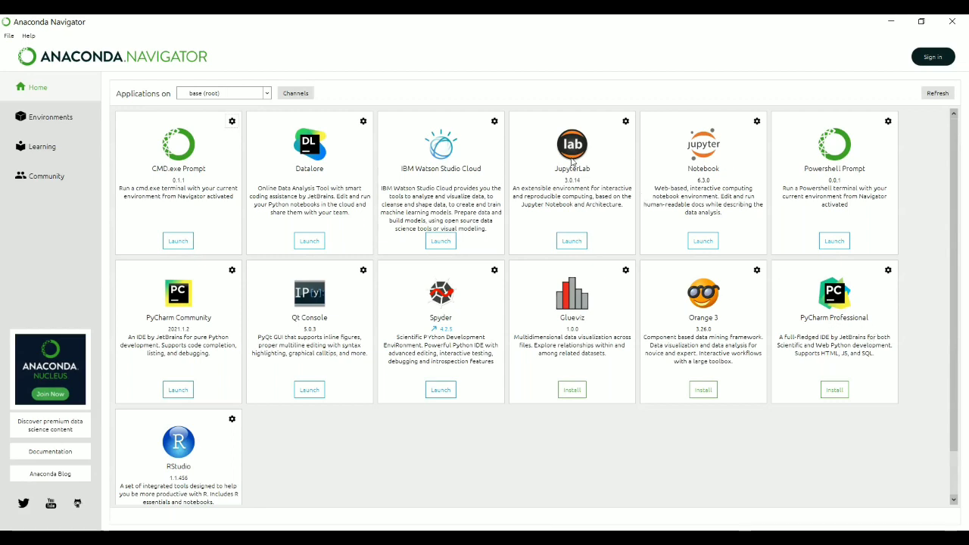
left_click(880, 23)
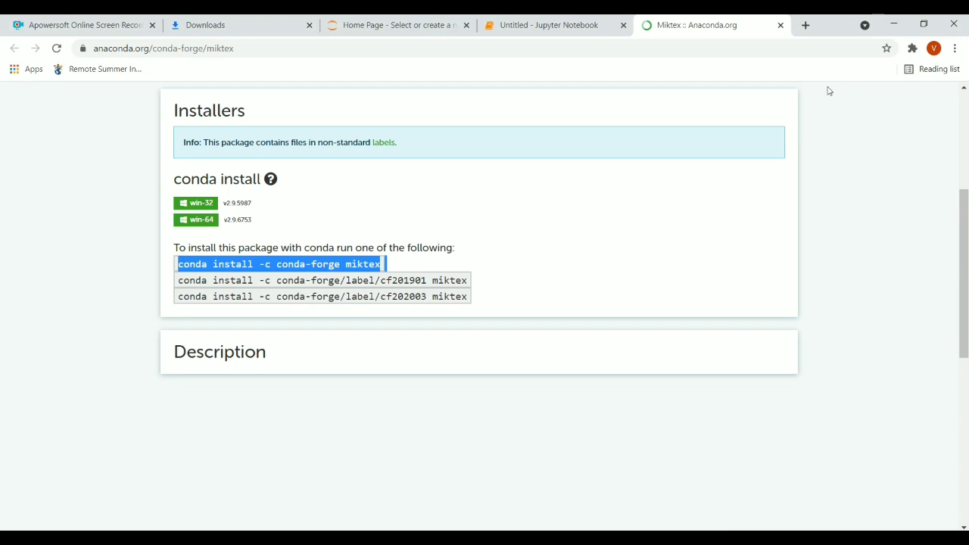
left_click(614, 20)
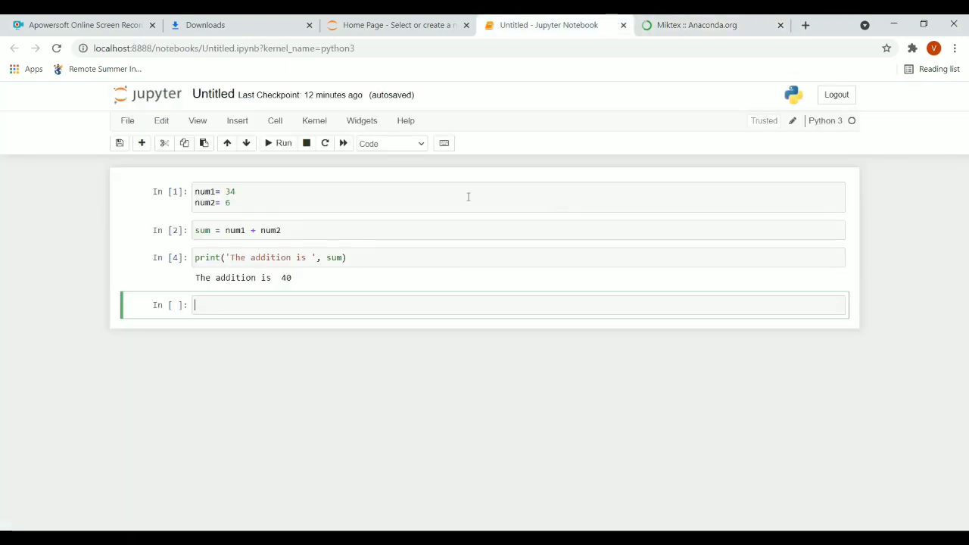
- Rename the Untitled Jupyter notebook as firstprogram
left_click(220, 96)
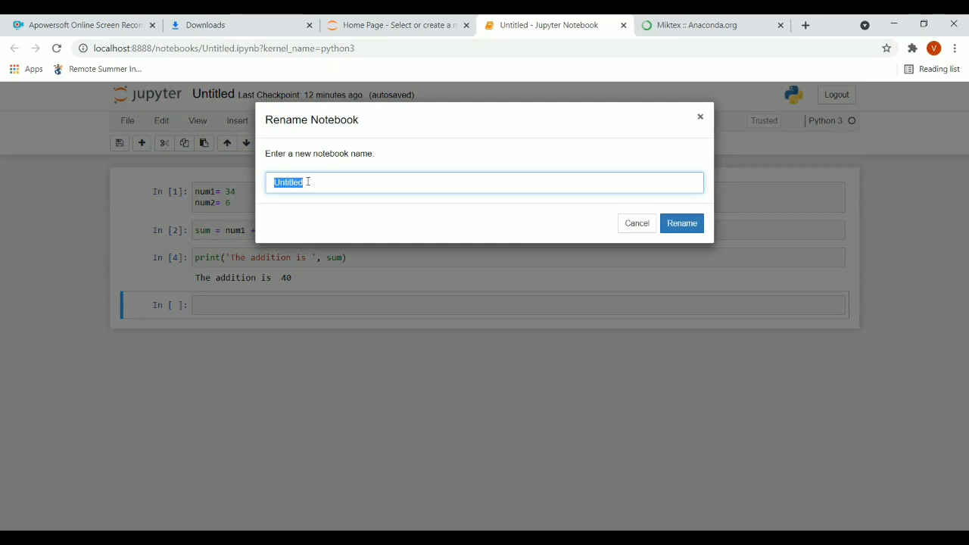
type("t")
type("irstprog")
type("ram")
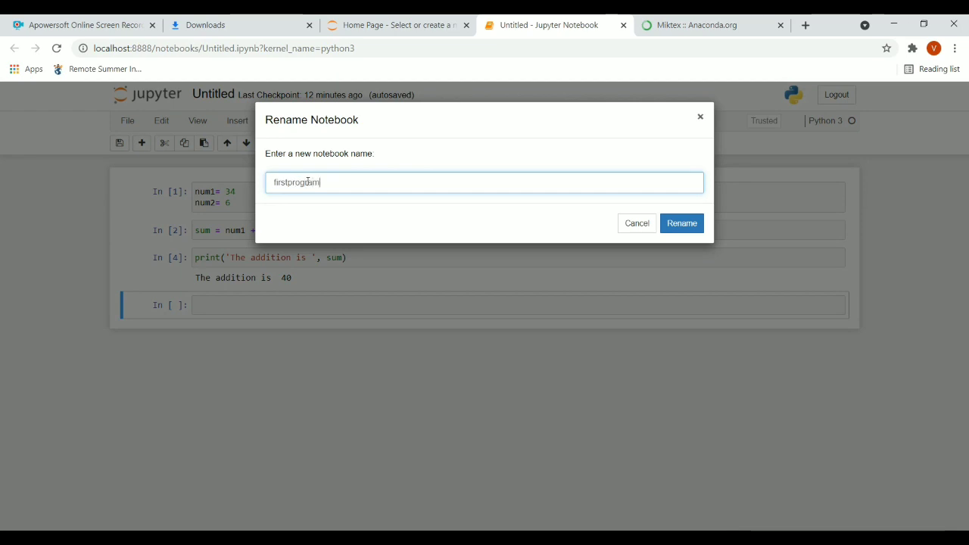
left_click(683, 223)
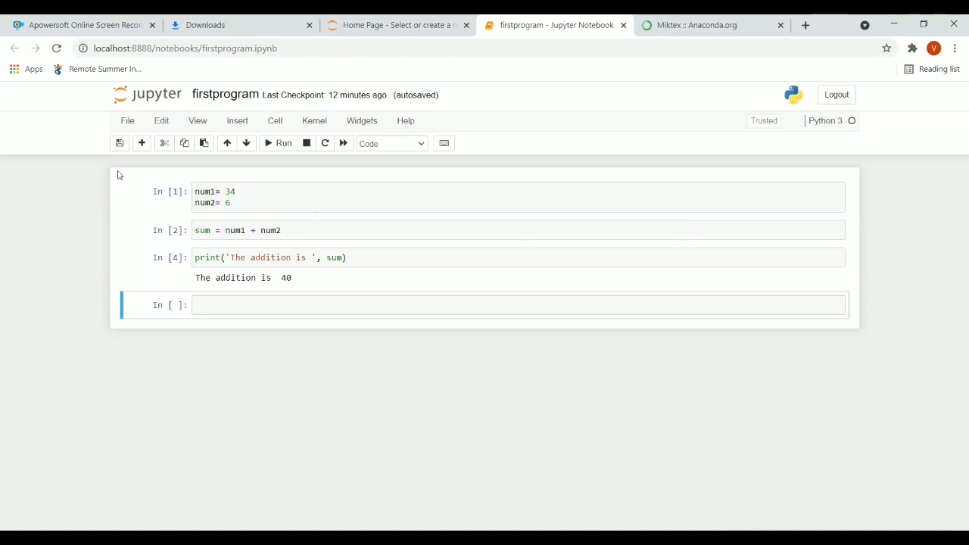
- Examine the notebook's file commands, including copying, saving, renaming and the download formats
triple_click(127, 121)
left_click(128, 121)
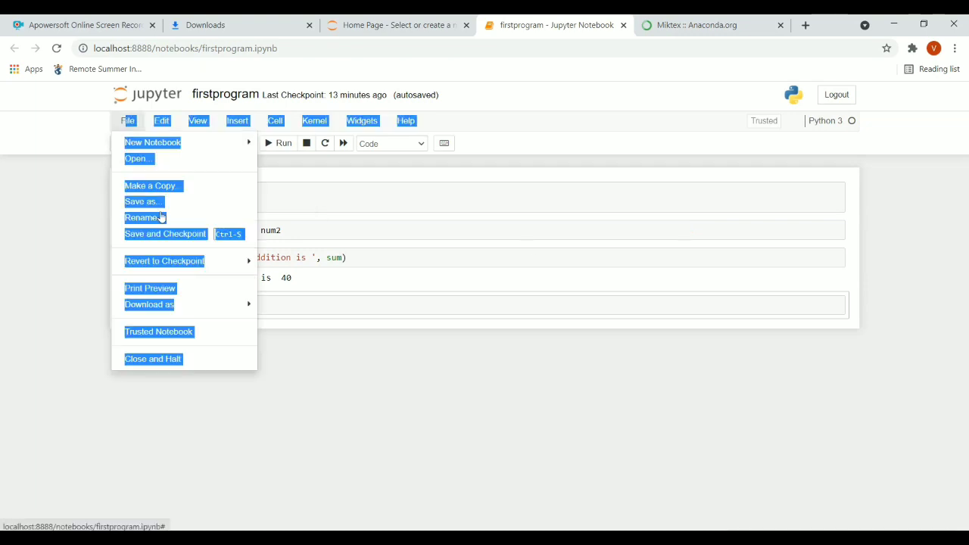
left_click(83, 239)
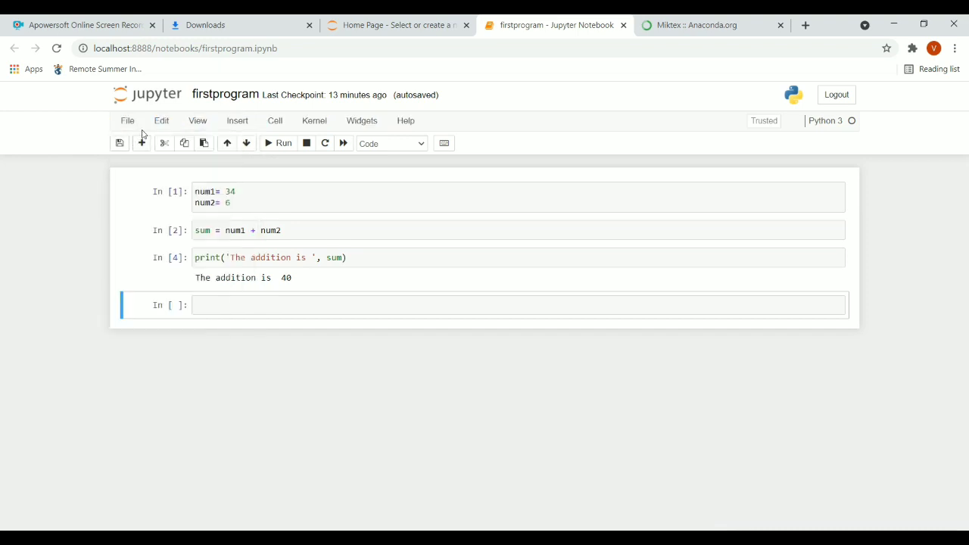
left_click(126, 123)
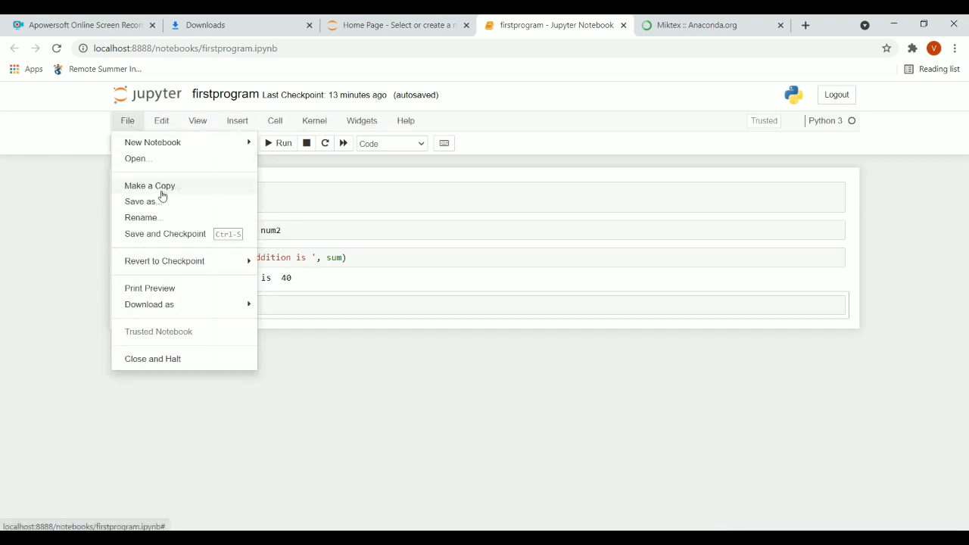
mouse_move(186, 306)
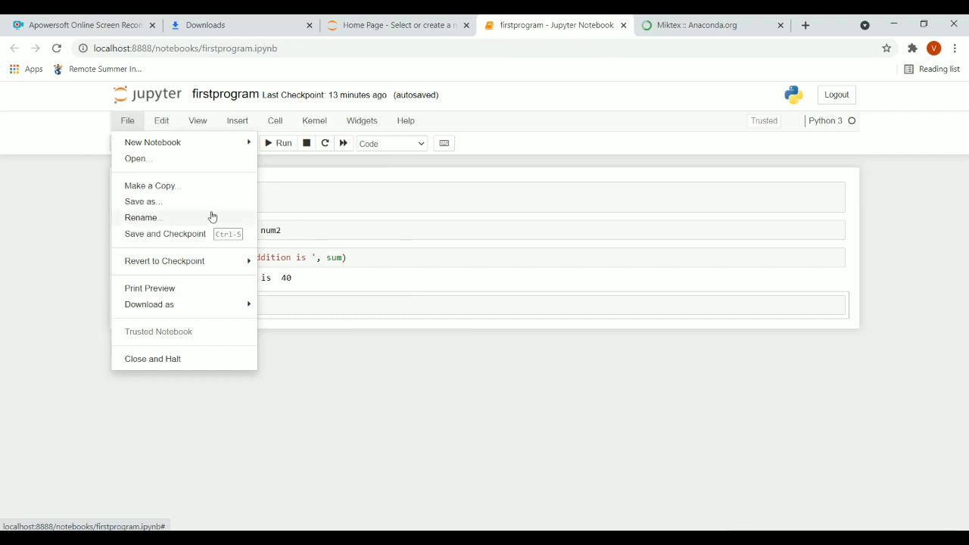
left_click(66, 178)
- Run the empty last cell of the notebook and place the cursor before 34 in the first cell
left_click(287, 147)
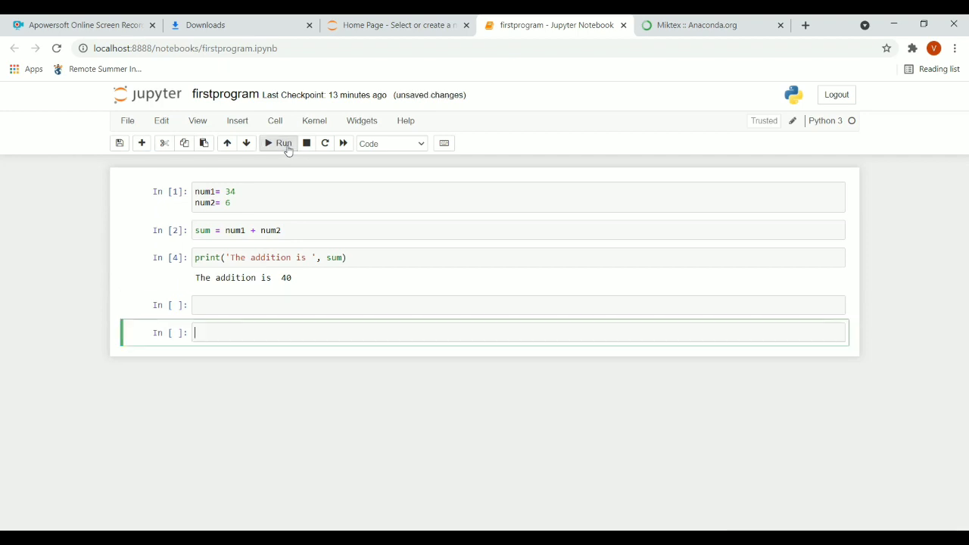
key("Up")
key("Up")
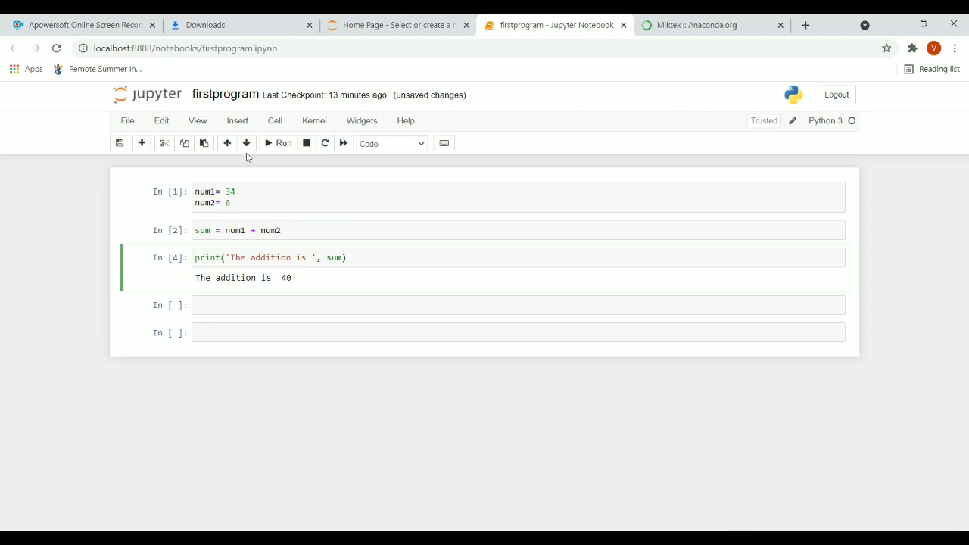
left_click(226, 190)
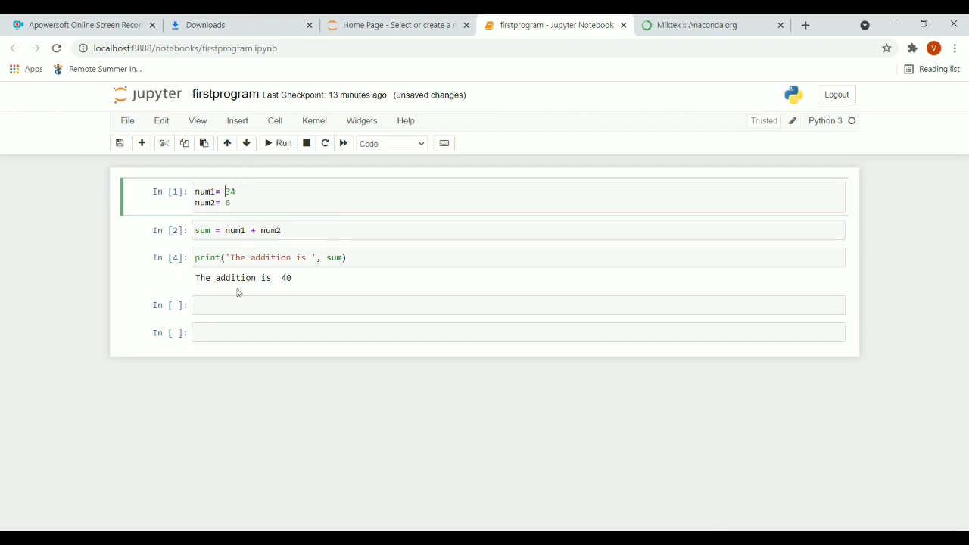
- Look for firstprogram.ipynb in the Jupyter home page's file list and return to the notebook
left_click(446, 23)
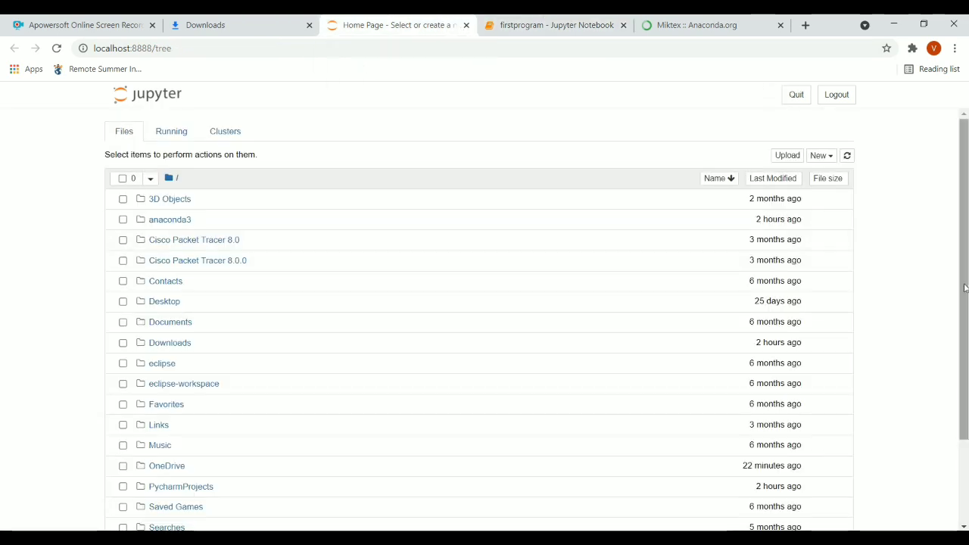
scroll(563, 201, "down", 3)
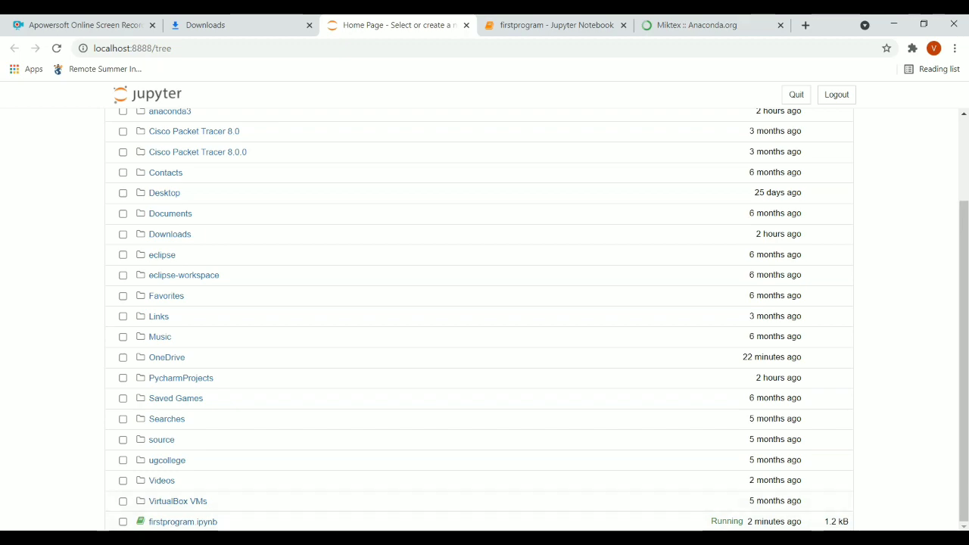
left_click(452, 539)
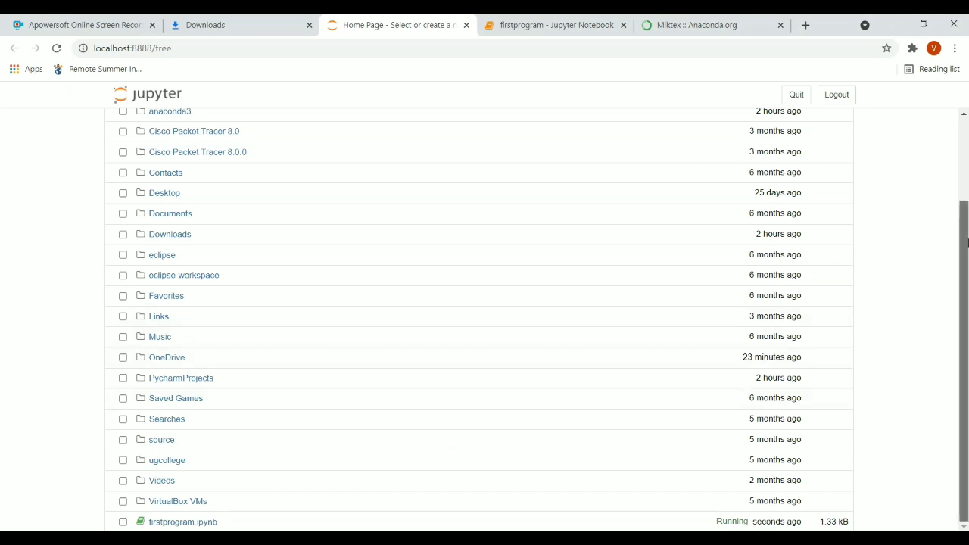
left_click_drag(966, 254, 967, 155)
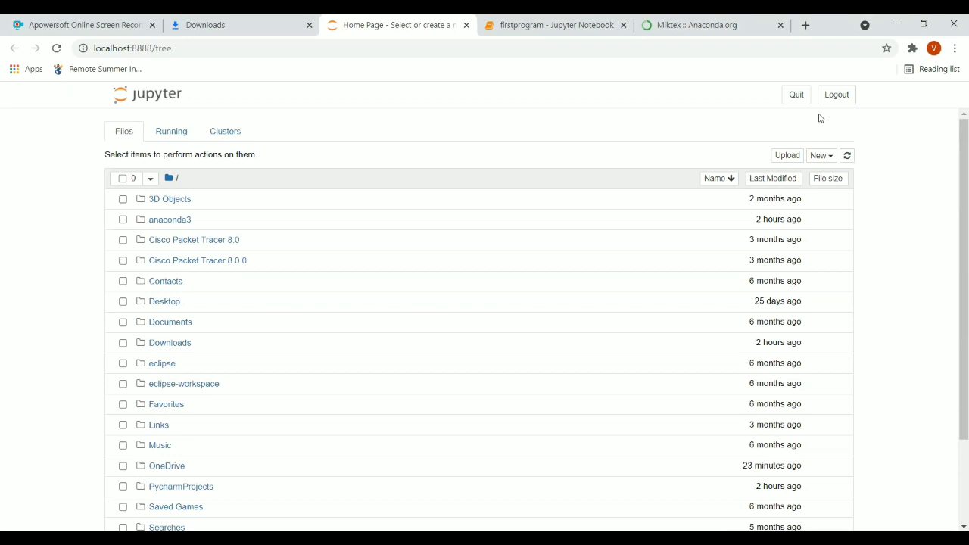
left_click(560, 25)
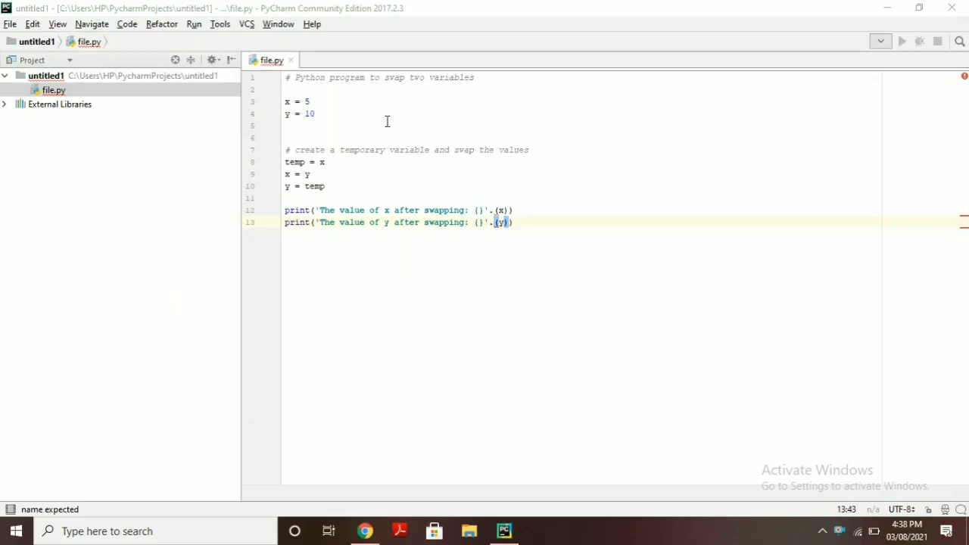
- Run the variable-swapping program file.py in PyCharm
left_click(316, 101)
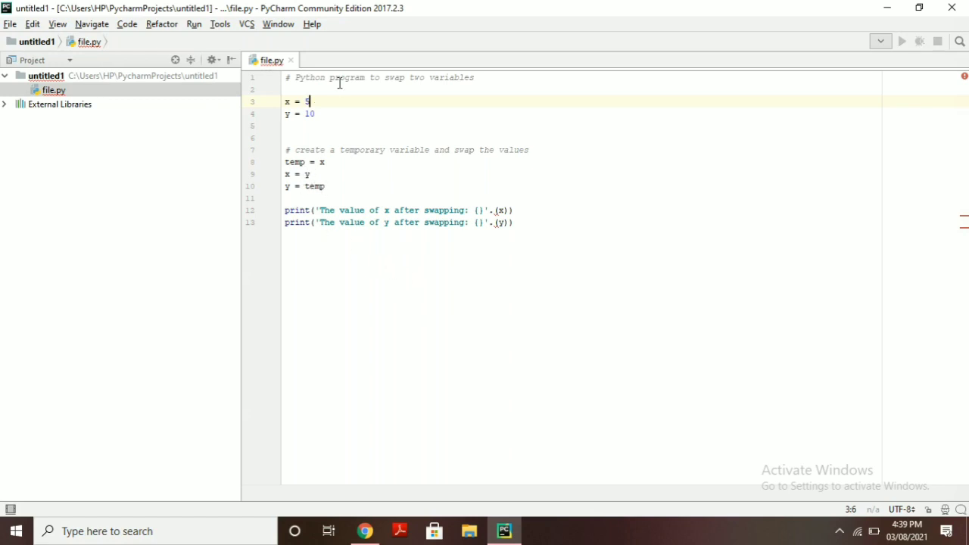
right_click(273, 60)
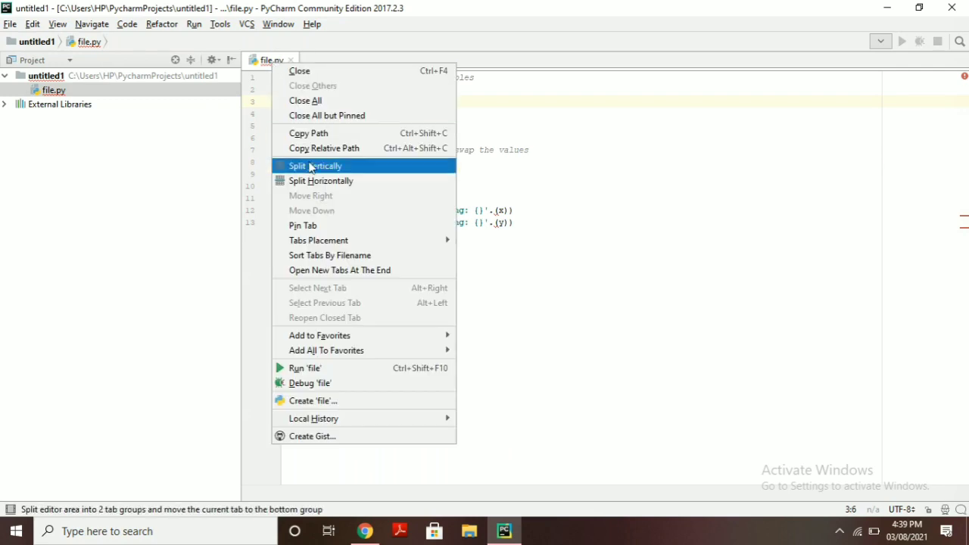
left_click(318, 371)
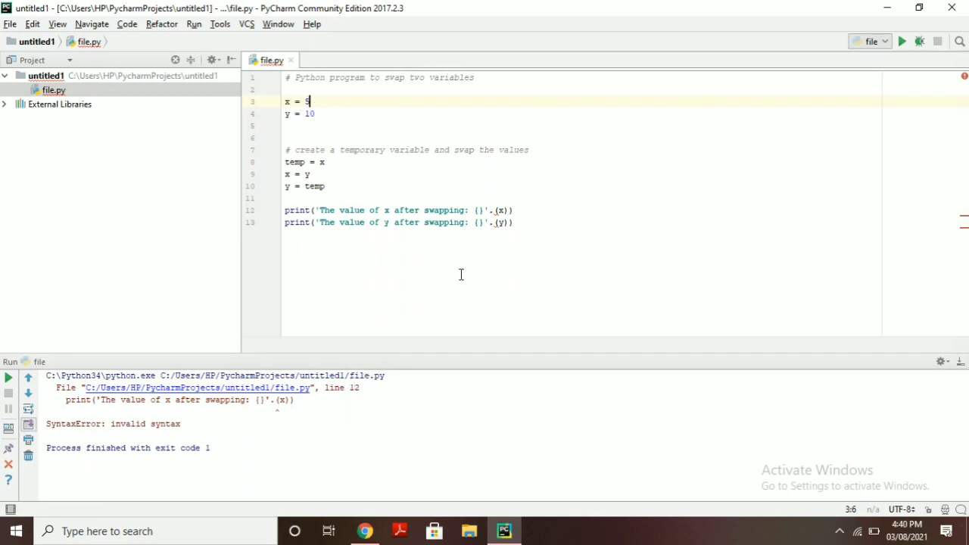
- Insert the missing format method before (x) in the print statement on line 12, using code completion
mouse_move(499, 210)
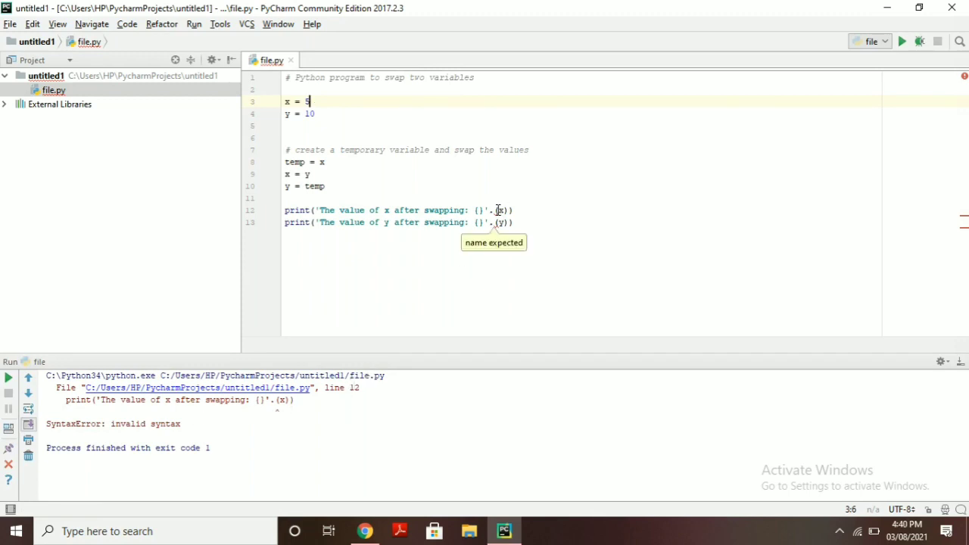
left_click(497, 211)
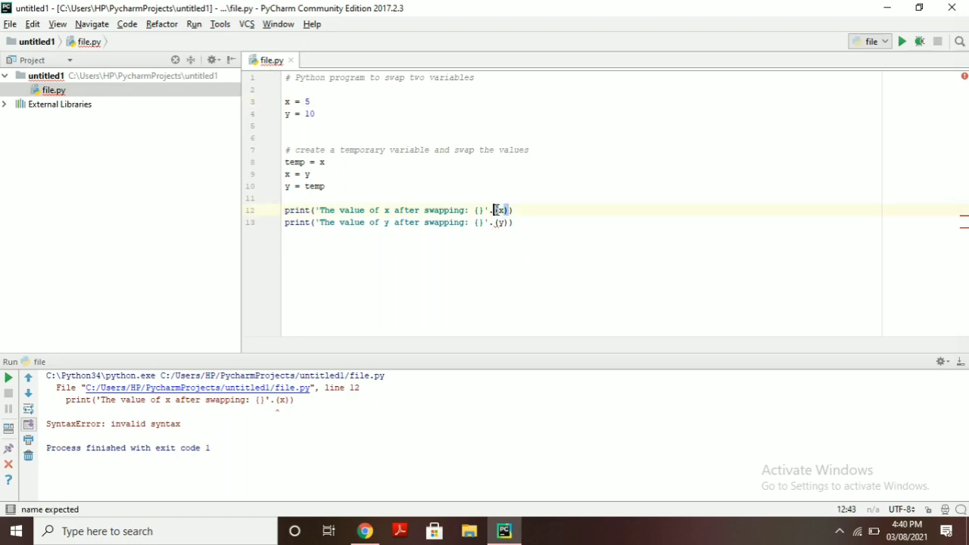
type("for")
type("ma")
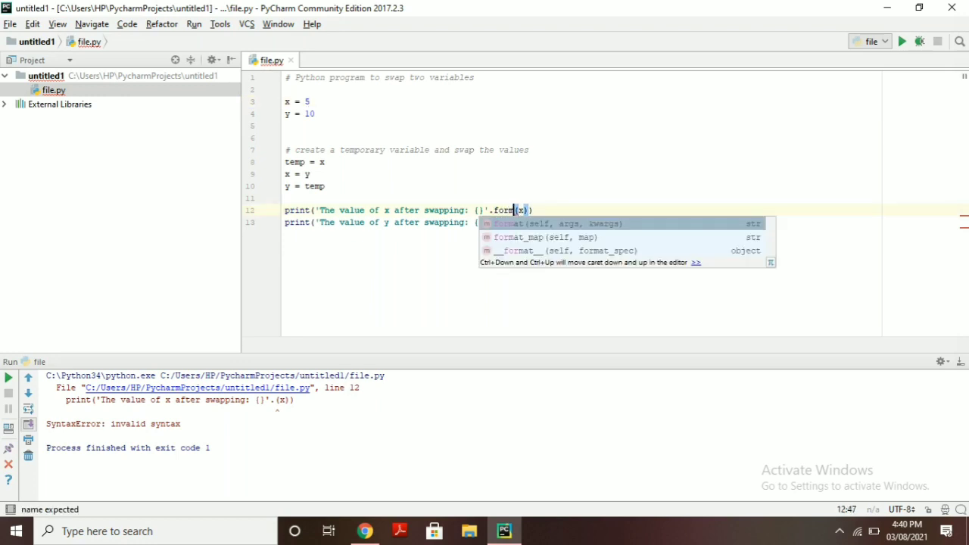
type("t")
left_click(485, 239)
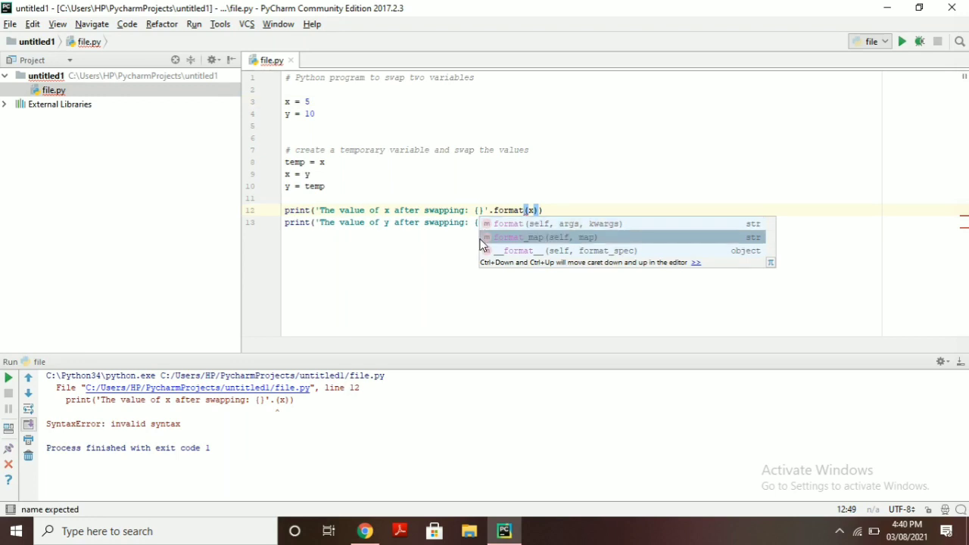
left_click(526, 225)
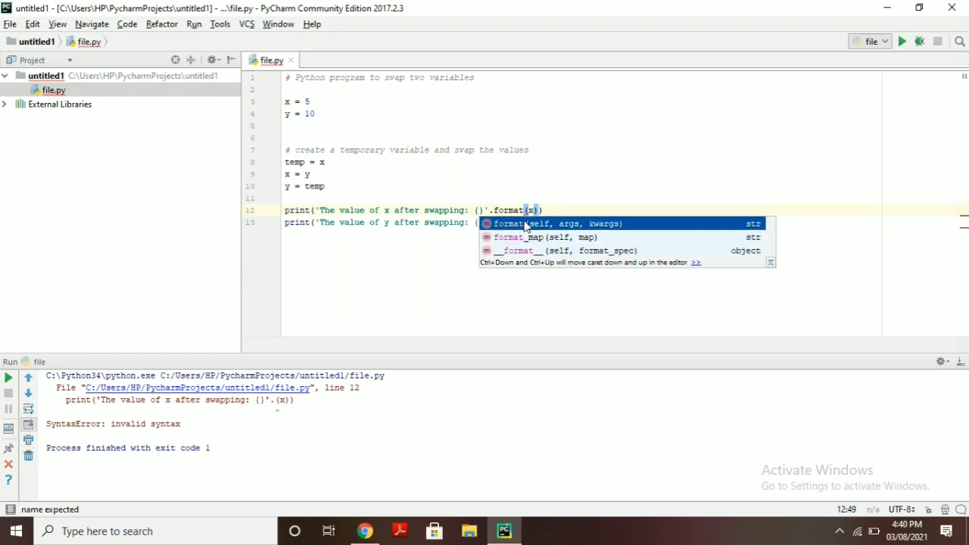
double_click(525, 223)
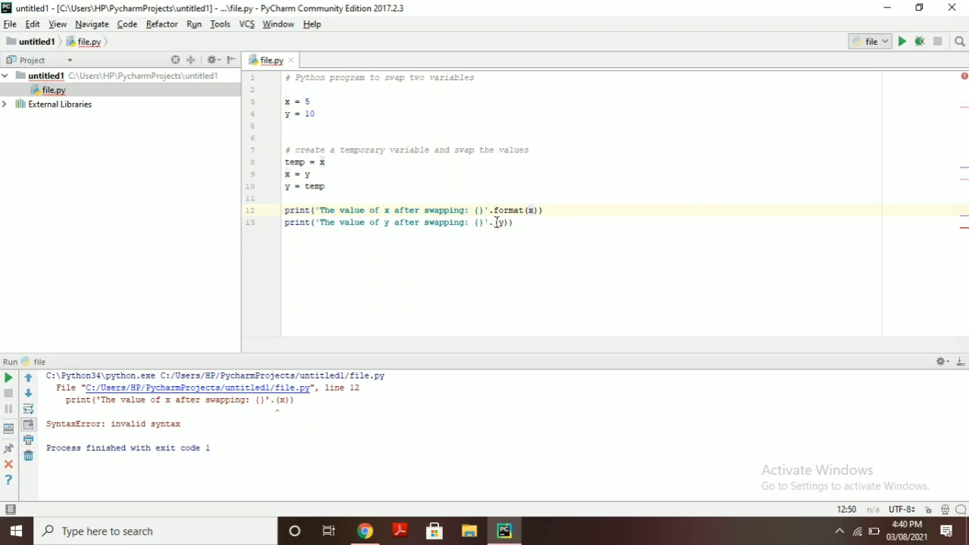
- Insert the missing format method before (y) in the print statement on line 13 and run file.py again
left_click(496, 222)
type("form")
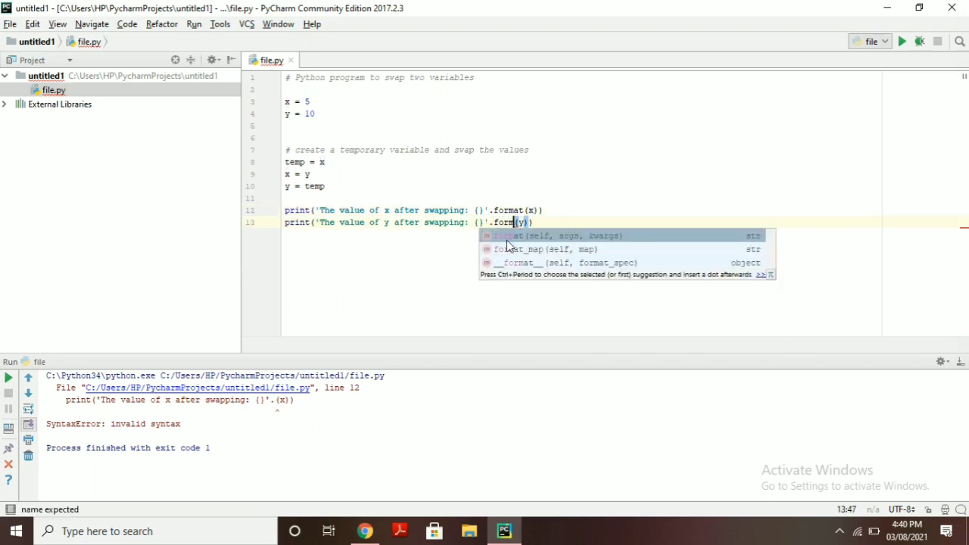
double_click(506, 240)
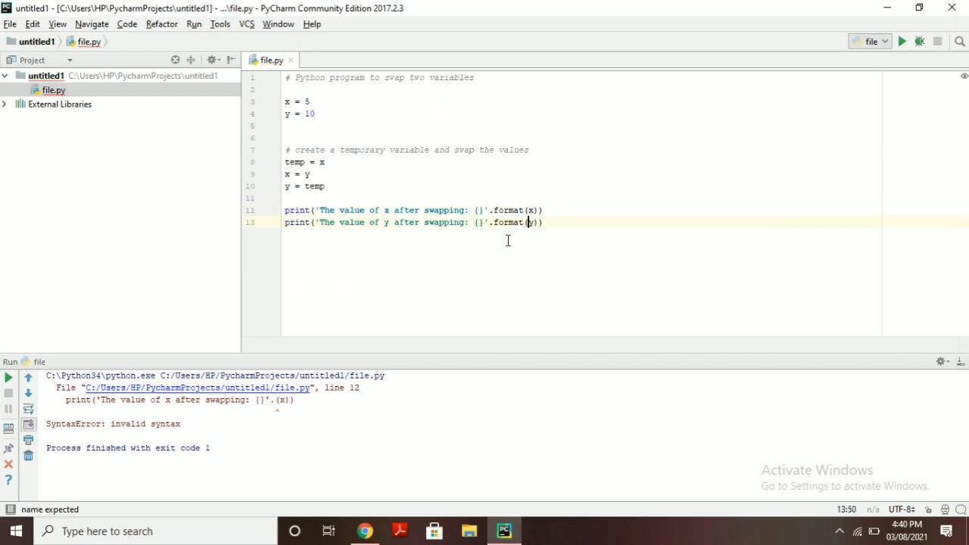
right_click(266, 64)
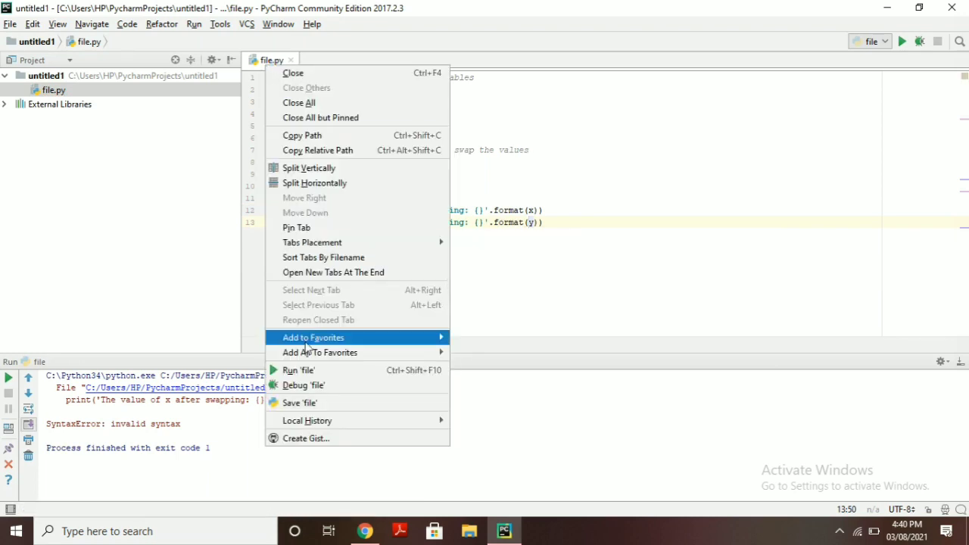
left_click(302, 370)
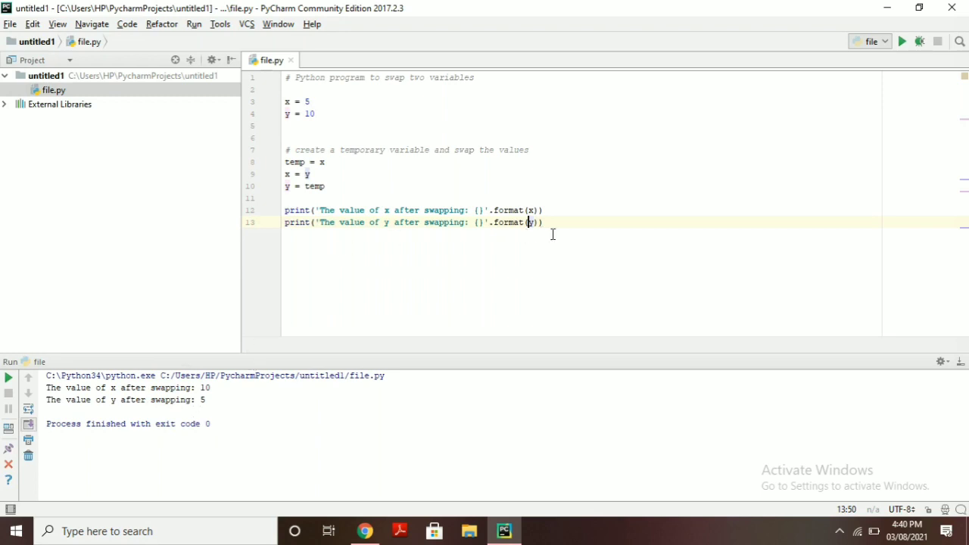
- Delete the temporary-variable comment, the swap statements and both print statements below y = 10 in file.py
left_click_drag(552, 234, 320, 210)
key("BackSpace")
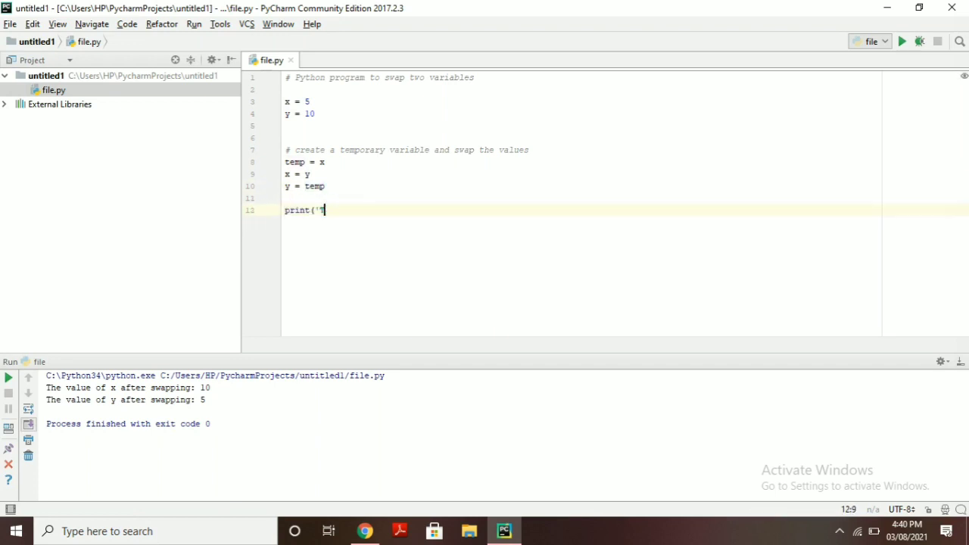
key("BackSpace")
key("BackSpace")
key("BackSpace")
key("BackSpace")
key("BackSpace")
key("BackSpace")
key("BackSpace")
key("BackSpace")
key("BackSpace")
key("BackSpace")
key("BackSpace")
key("BackSpace")
key("BackSpace")
key("BackSpace")
key("BackSpace")
key("BackSpace")
key("BackSpace")
key("BackSpace")
key("BackSpace")
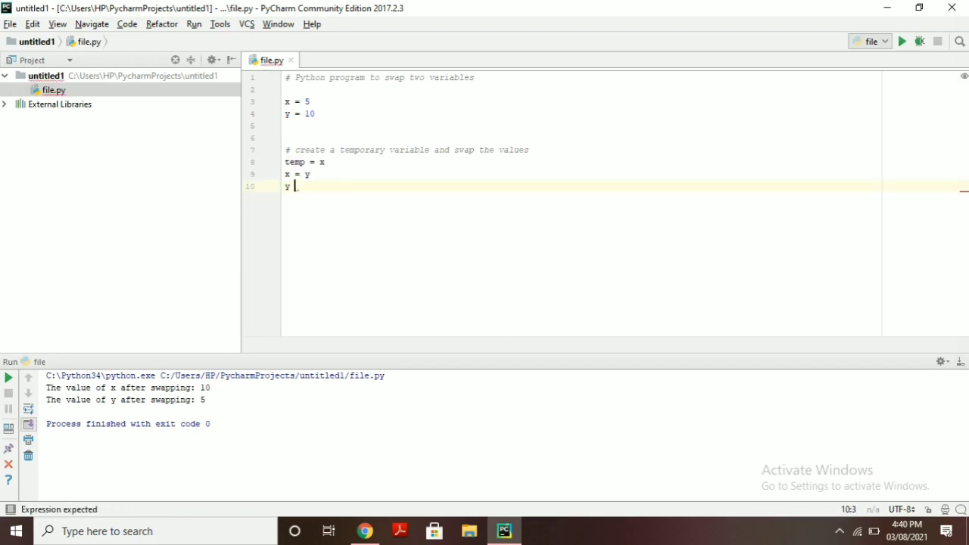
key("shift+Up")
key("shift+Up")
key("shift+Up")
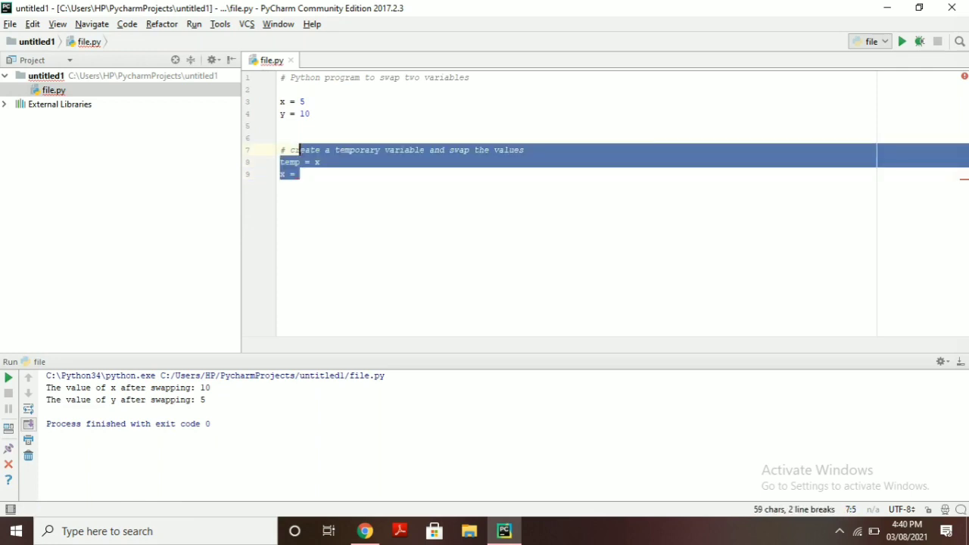
key("BackSpace")
- Write x, y = y,x on line 6, followed by print("x =", x) and print("y =", y) on separate lines
type("x, y")
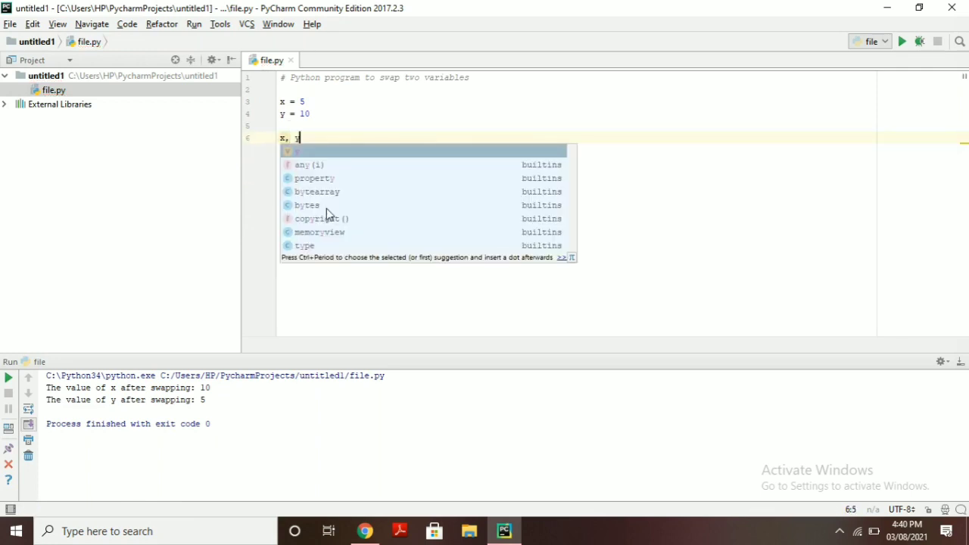
type(" = y,x")
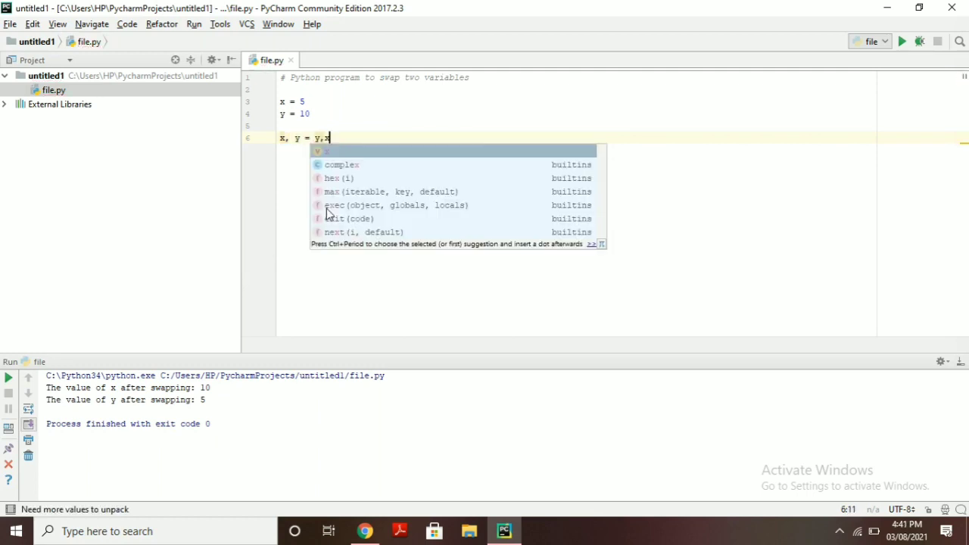
key("Escape")
type("print(\"x =\", x) print(\"y =\", y)")
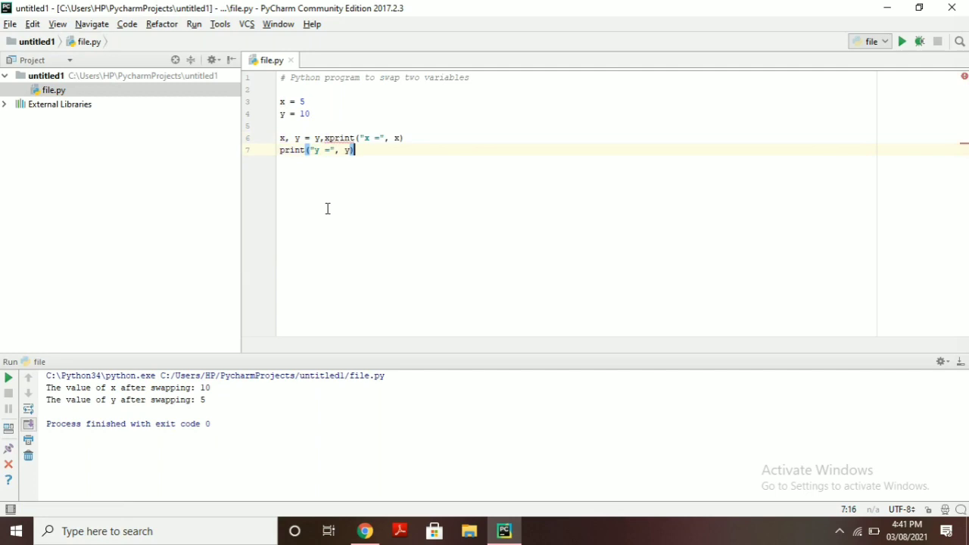
left_click(330, 138)
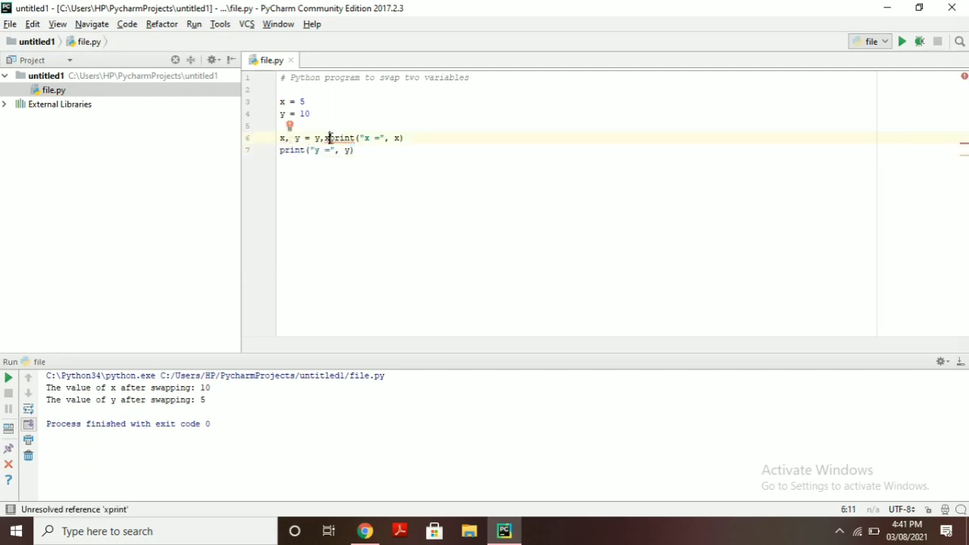
key("Return")
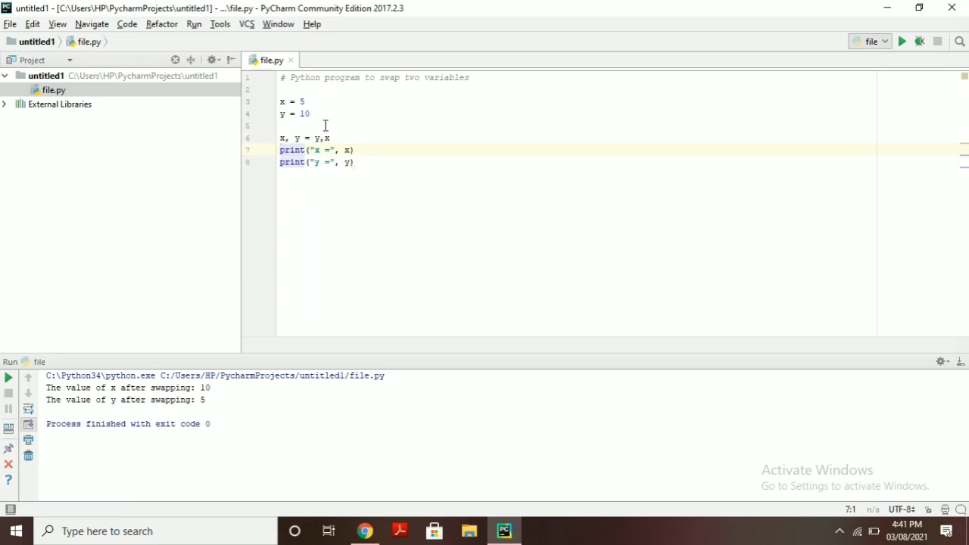
- Run the shortened swap program file.py and check the printed values of x and y
right_click(275, 62)
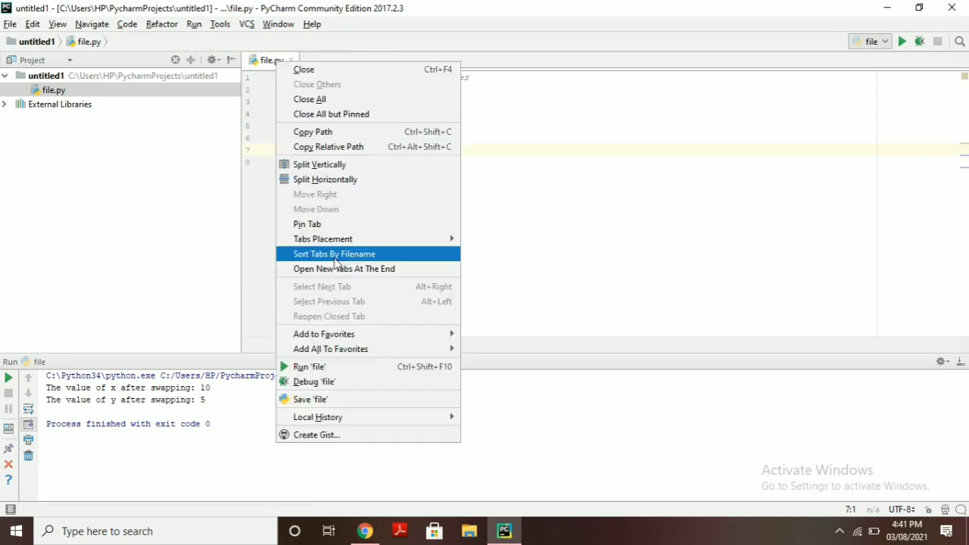
left_click(309, 368)
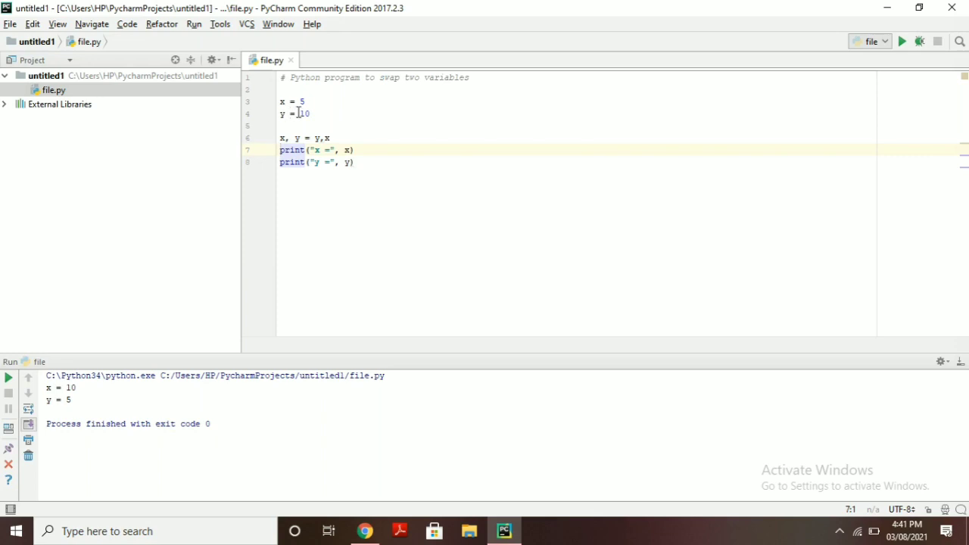
left_click(70, 402)
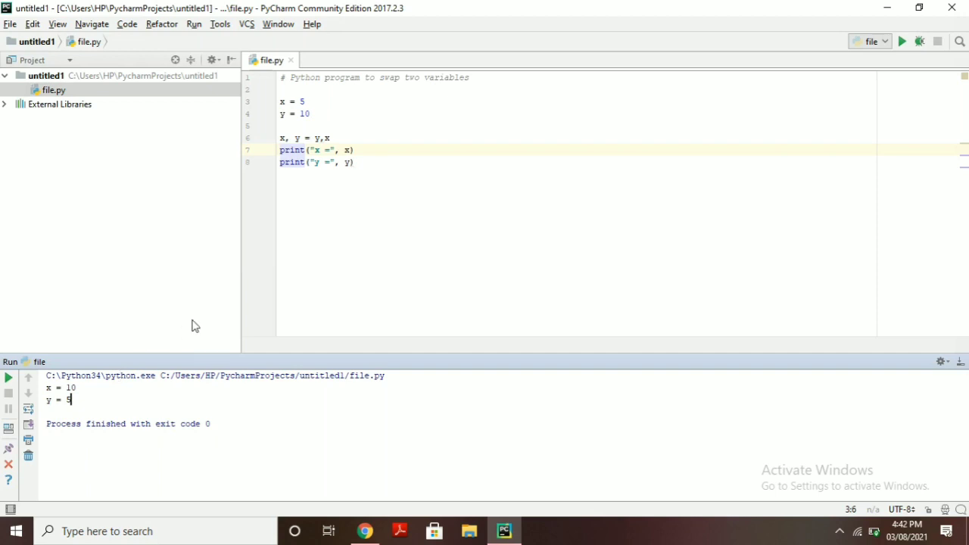
- Remove the opening quotation mark from the print statement on line 7 and run file.py
left_click(309, 149)
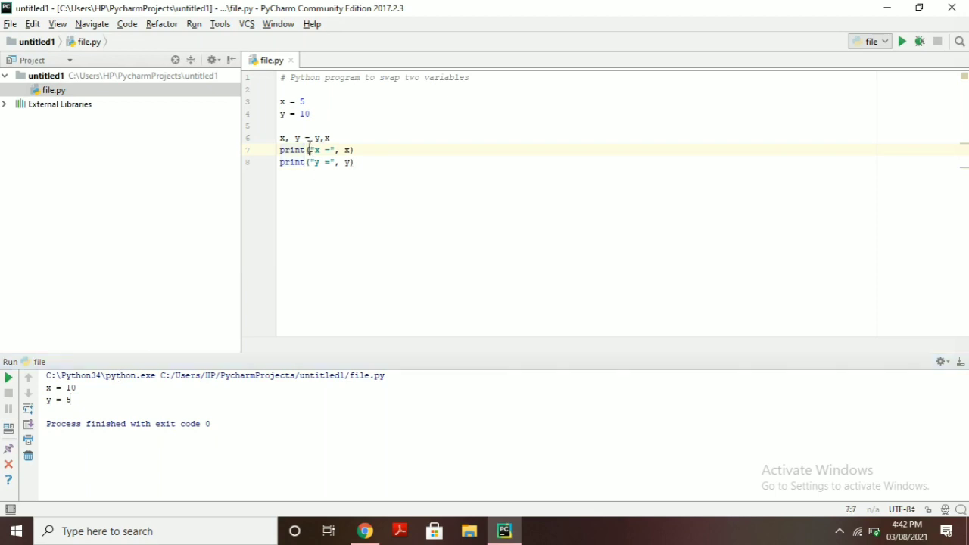
left_click(314, 148)
key("BackSpace")
right_click(283, 62)
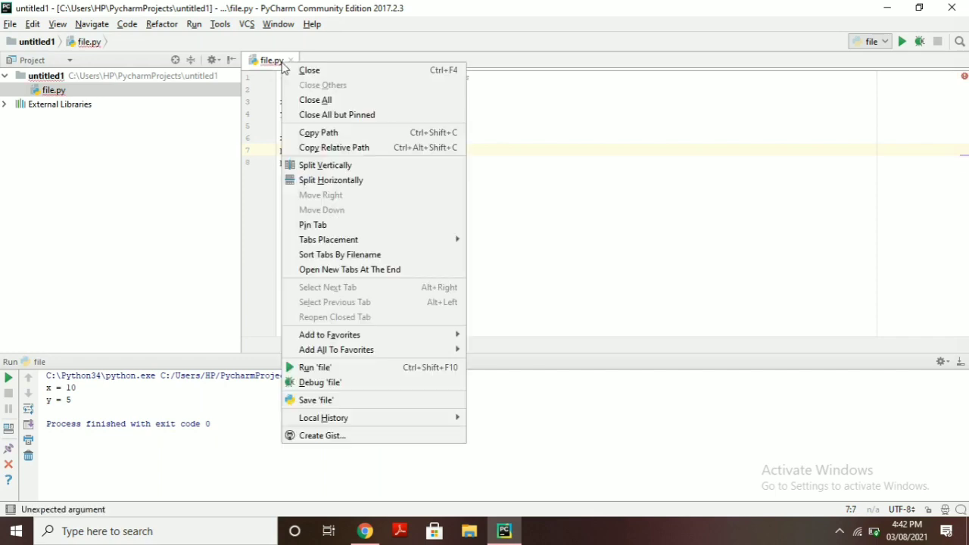
left_click(331, 371)
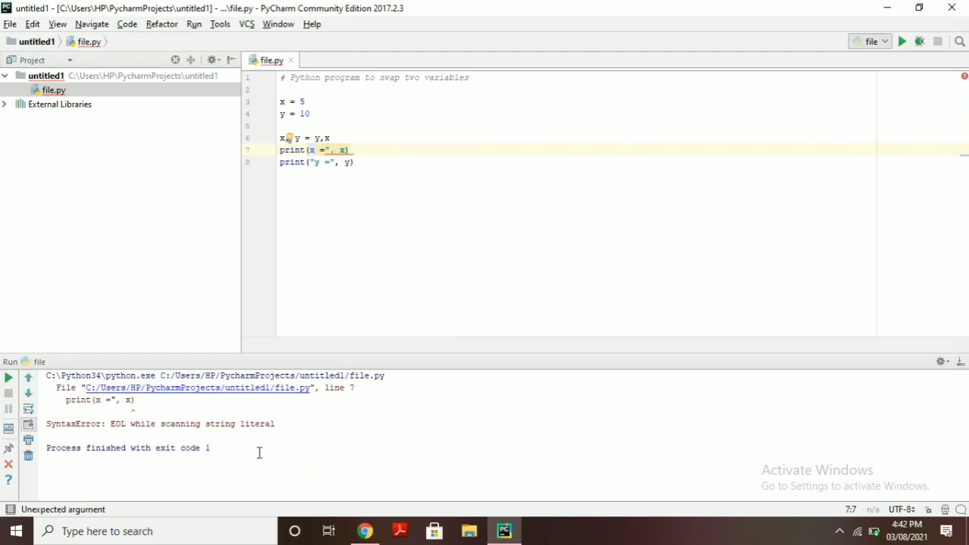
- Restore the opening quotation mark before x = in the print statement on line 7 and run file.py again
mouse_move(312, 150)
type("\"")
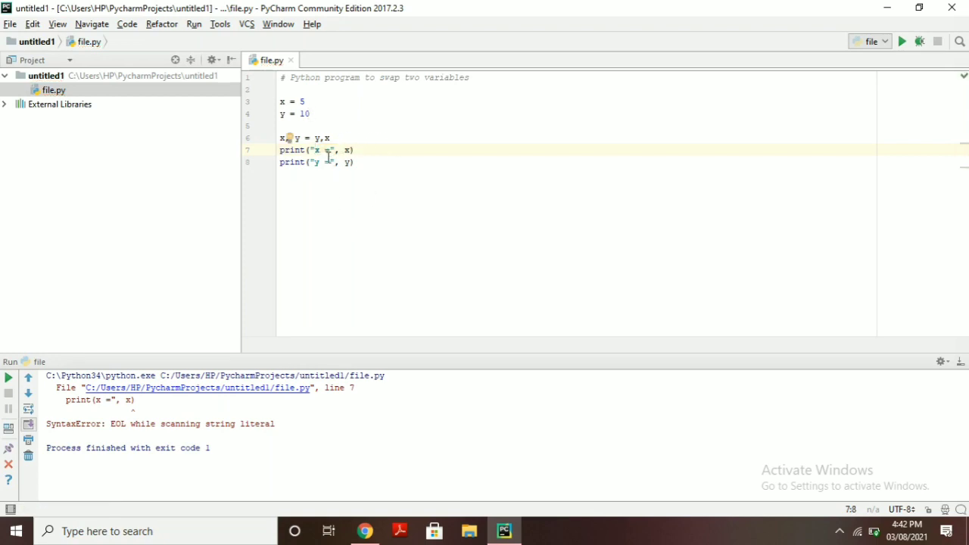
right_click(270, 60)
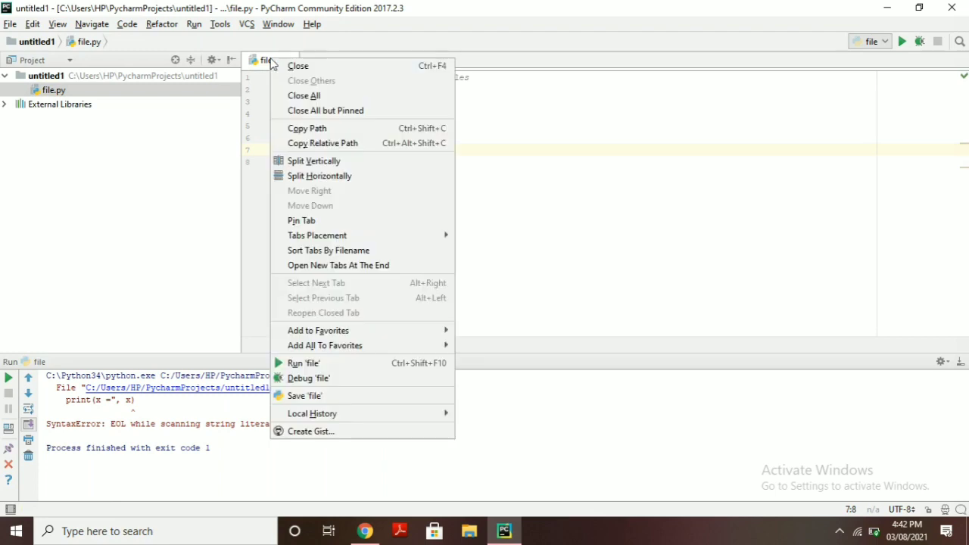
left_click(306, 363)
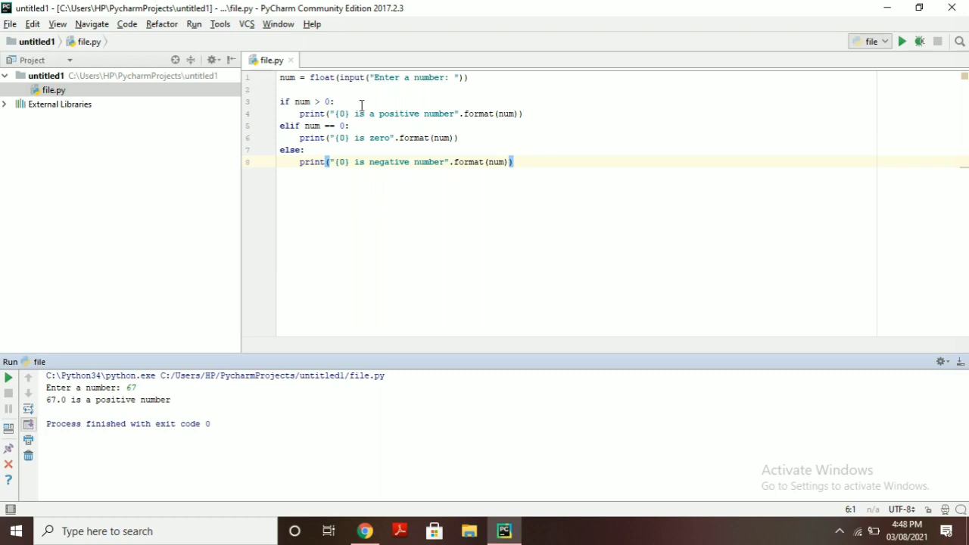
- Review the positive, zero or negative number program in file.py, run it and enter 87 as the number
left_click(366, 79)
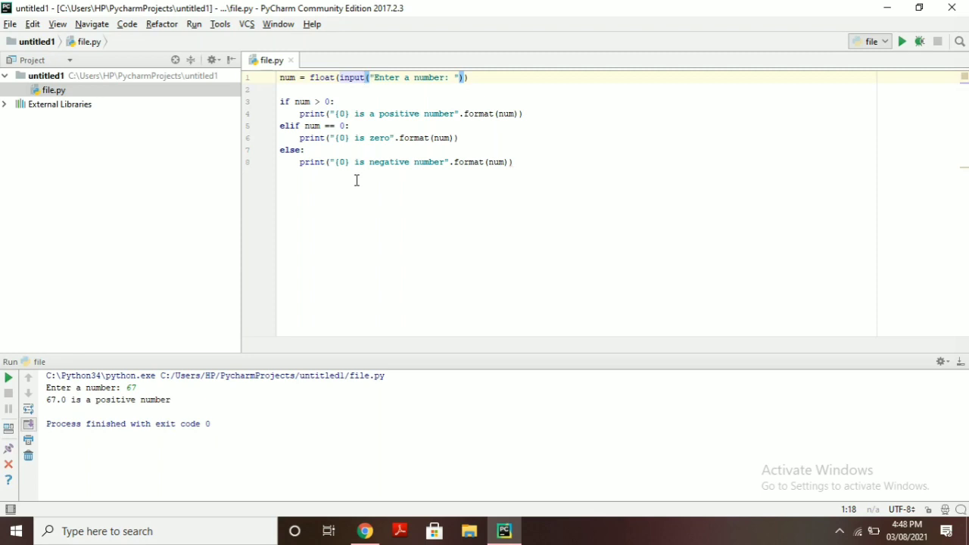
left_click(367, 109)
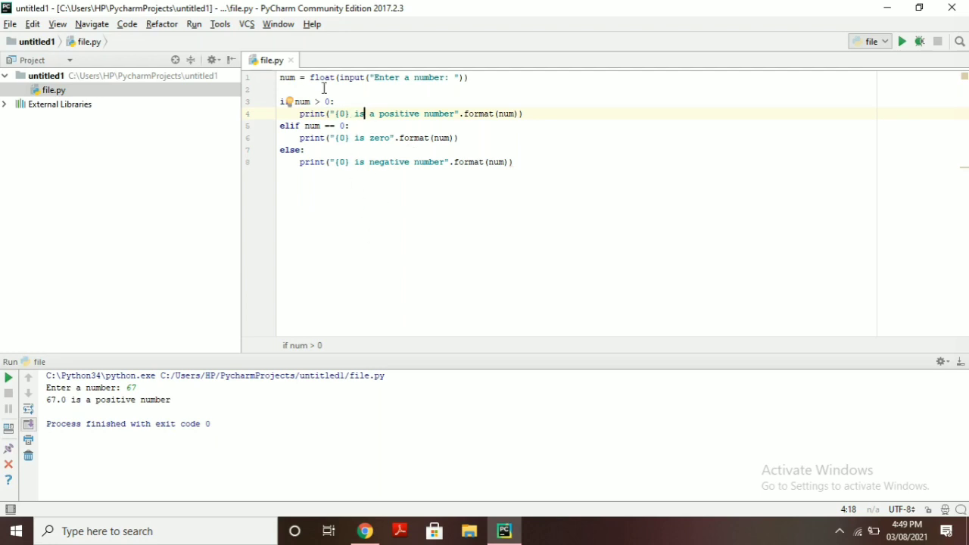
right_click(275, 65)
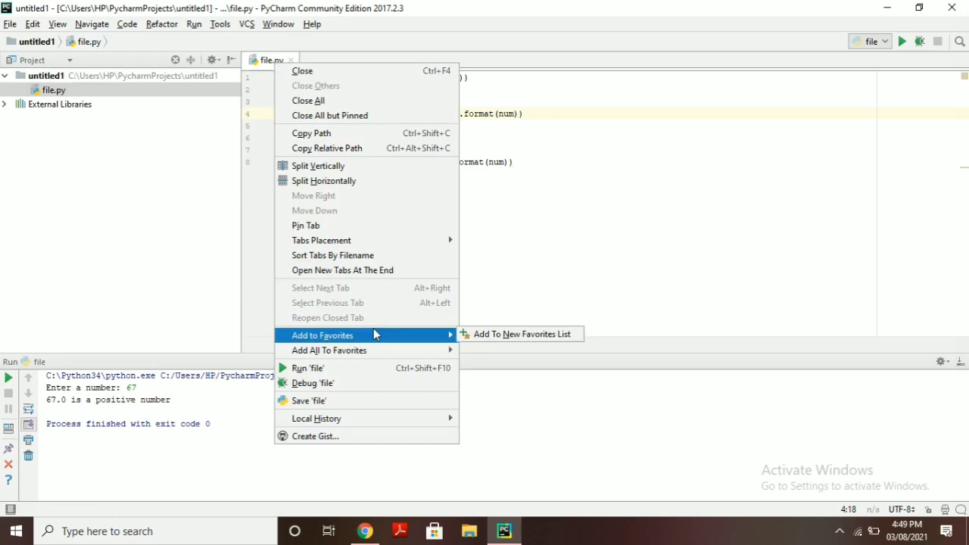
left_click(360, 368)
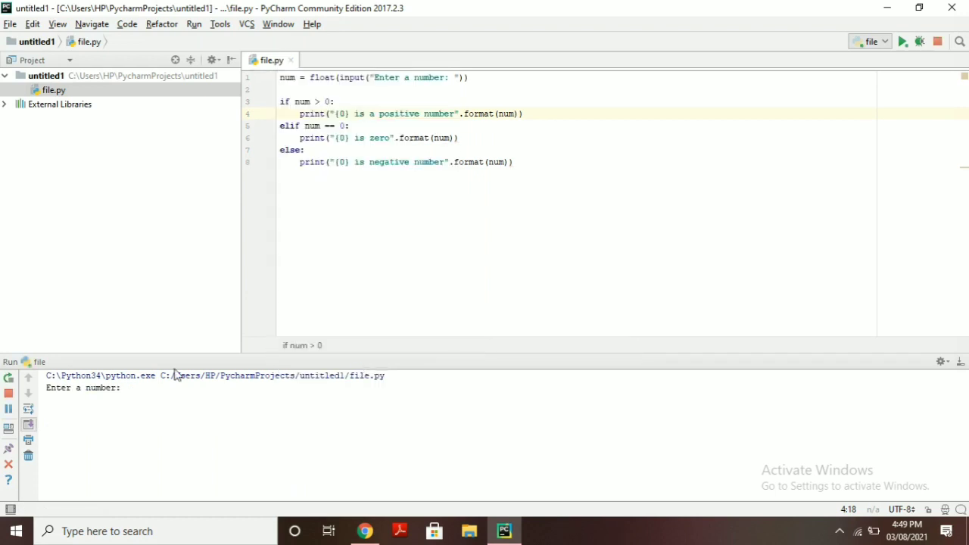
left_click(152, 384)
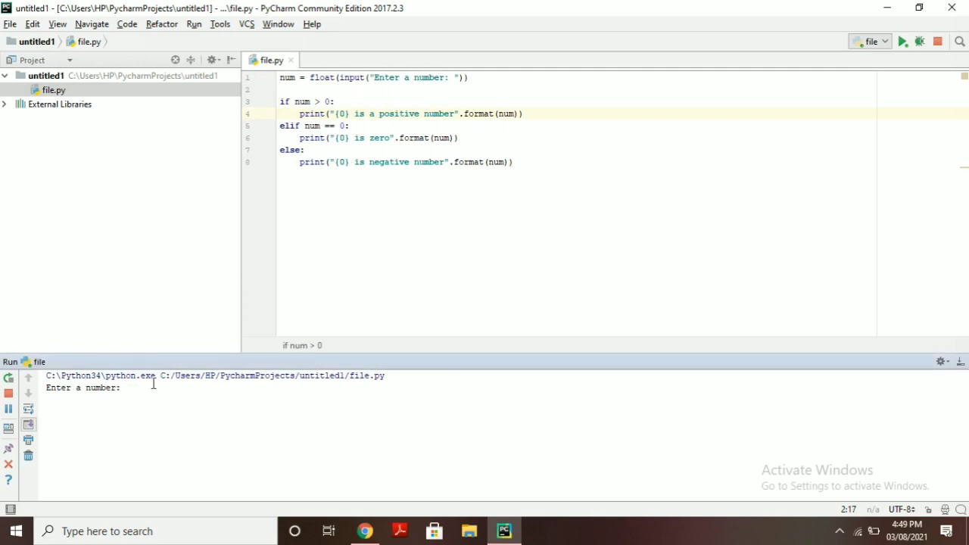
type("87")
key("Return")
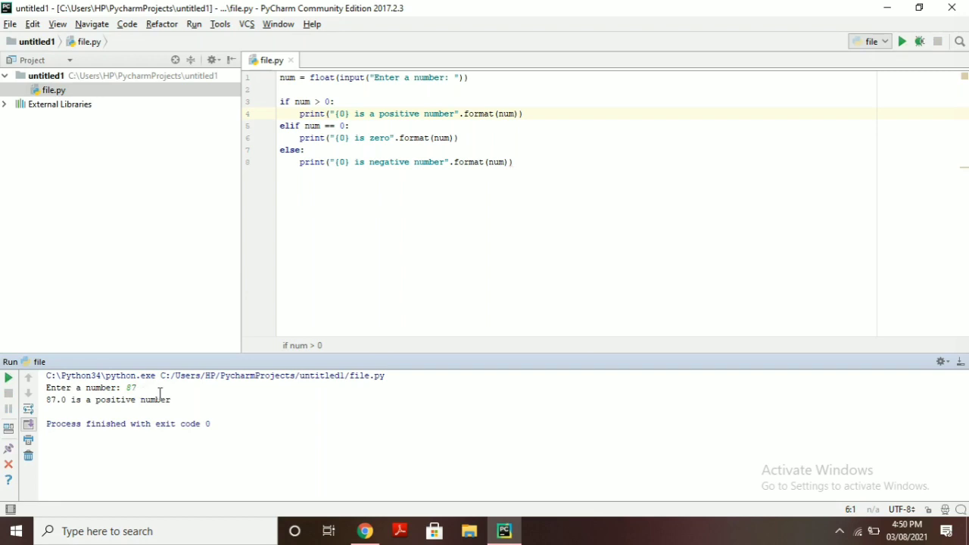
- Run the number-checking program again and enter 09 as the number
right_click(273, 66)
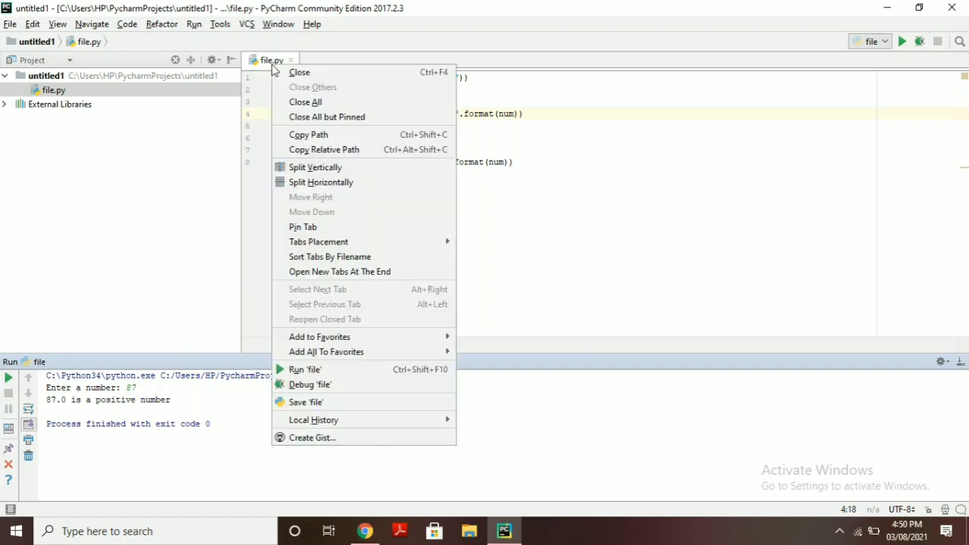
left_click(382, 368)
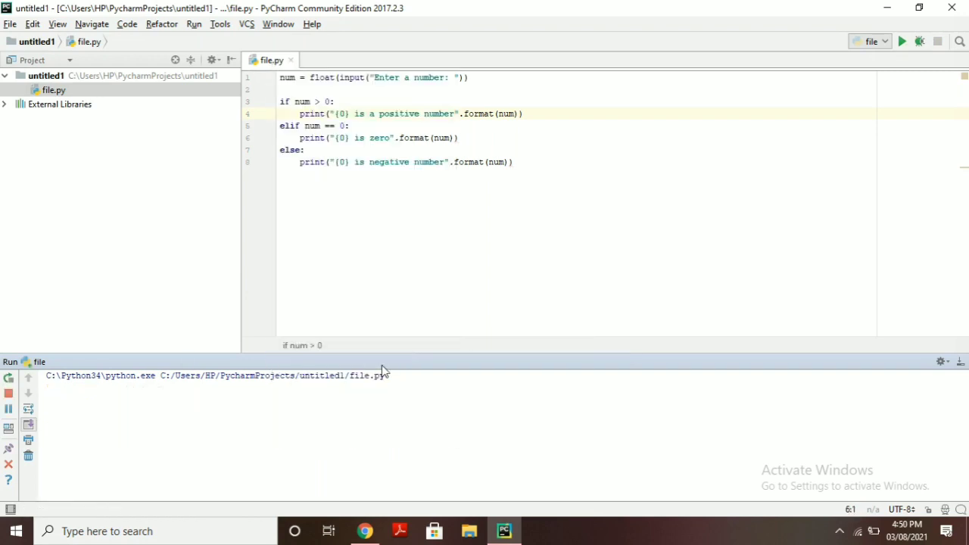
type("05")
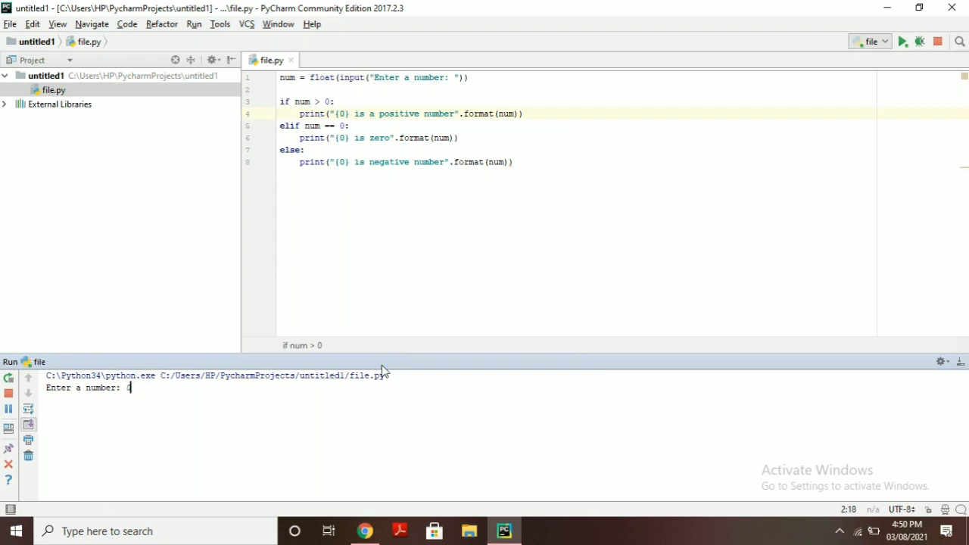
key("Return")
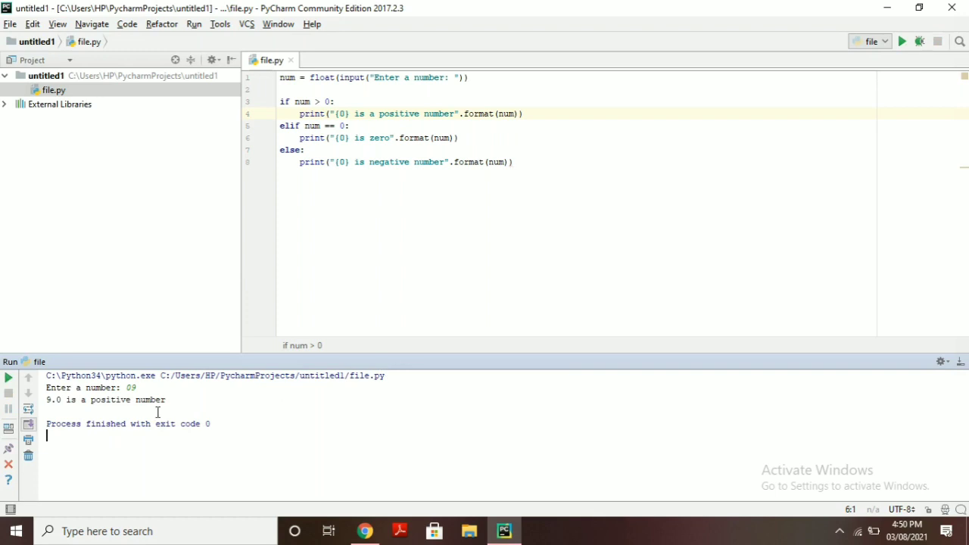
- Test the negative branch by running file.py with -8 as the number
right_click(282, 65)
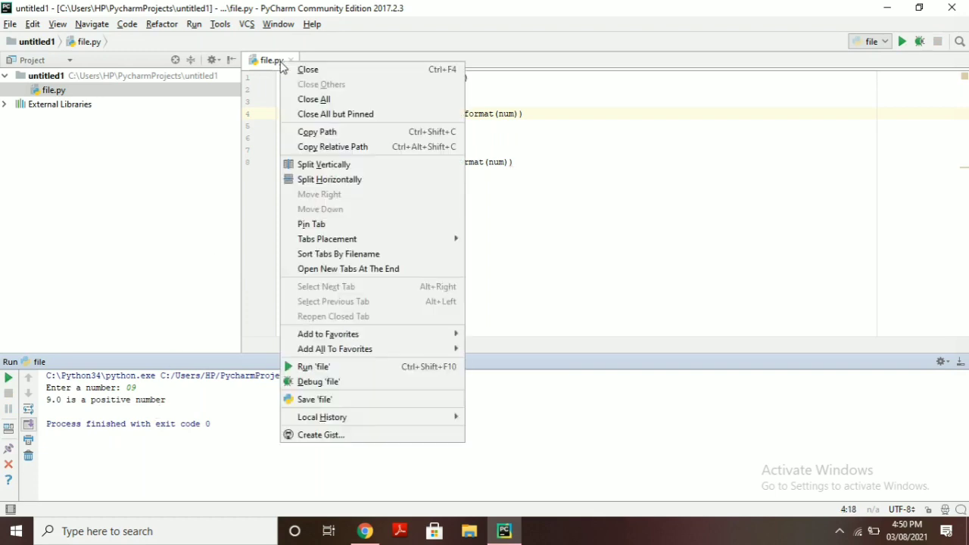
left_click(369, 369)
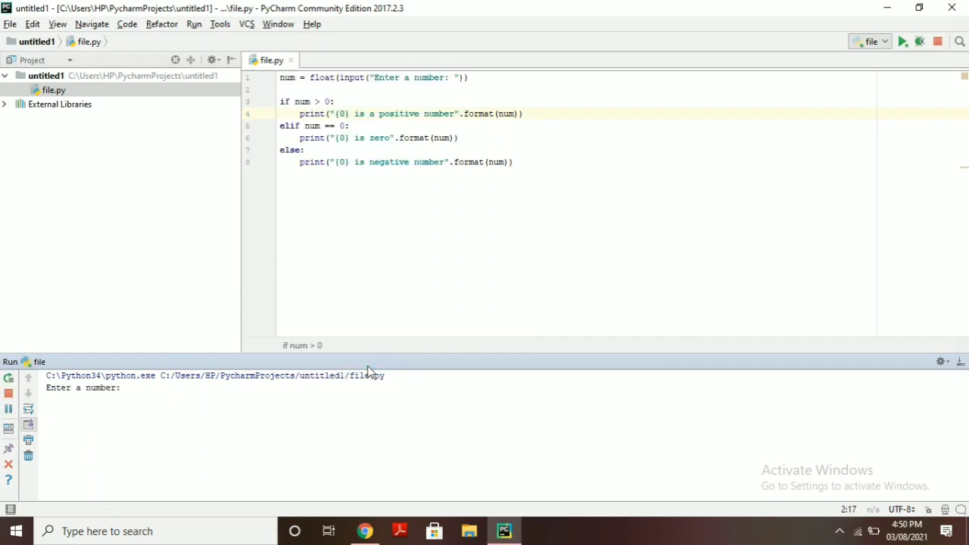
type("-8")
key("Return")
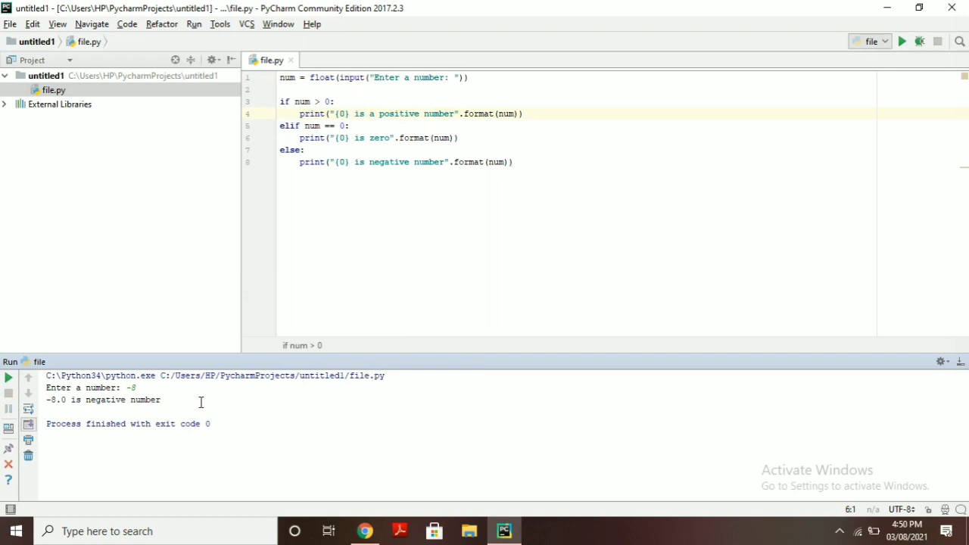
- Test the zero branch by running file.py with 0 as the number
right_click(272, 61)
mouse_move(381, 409)
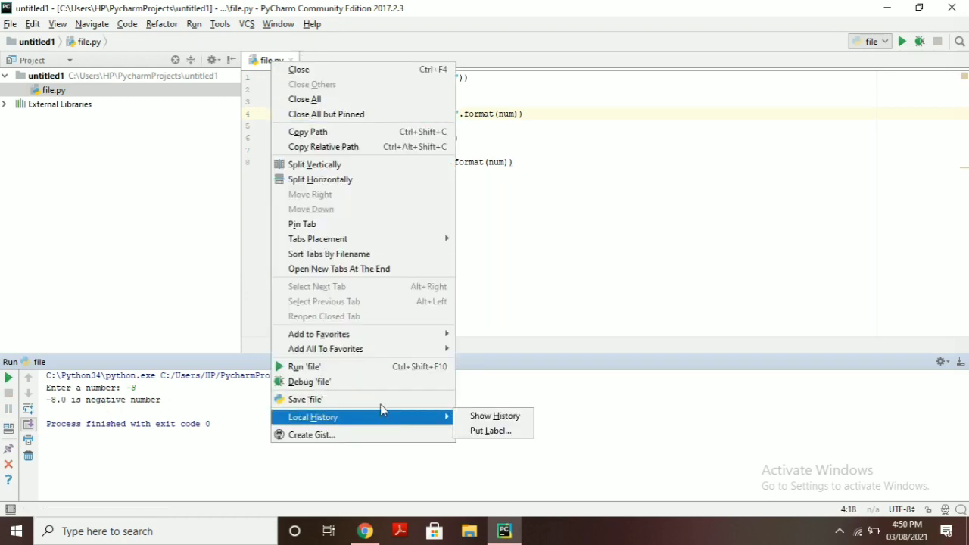
left_click(360, 368)
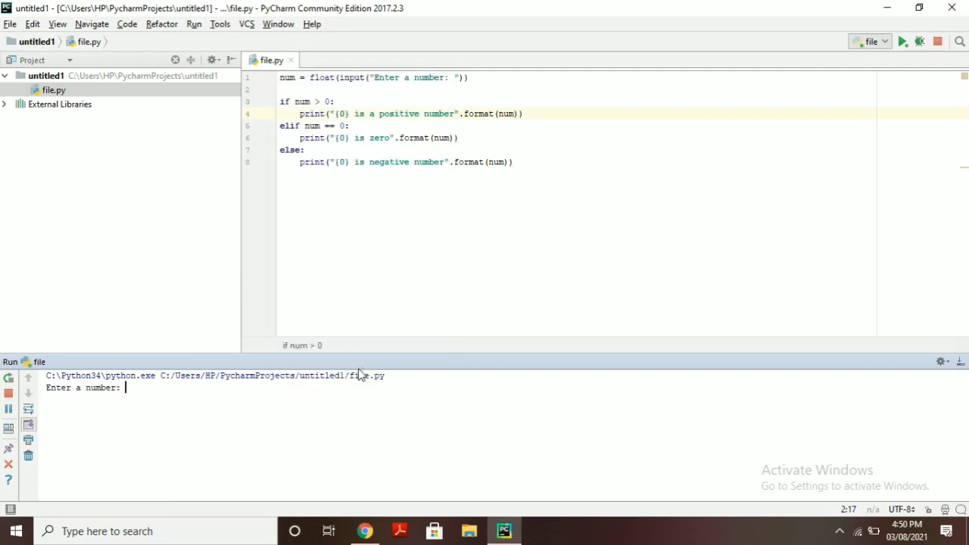
type("0")
key("Return")
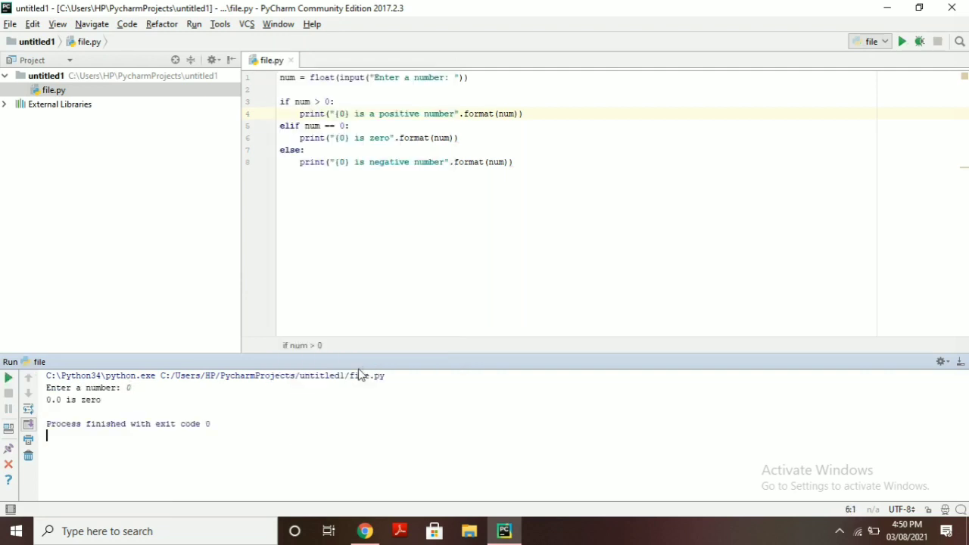